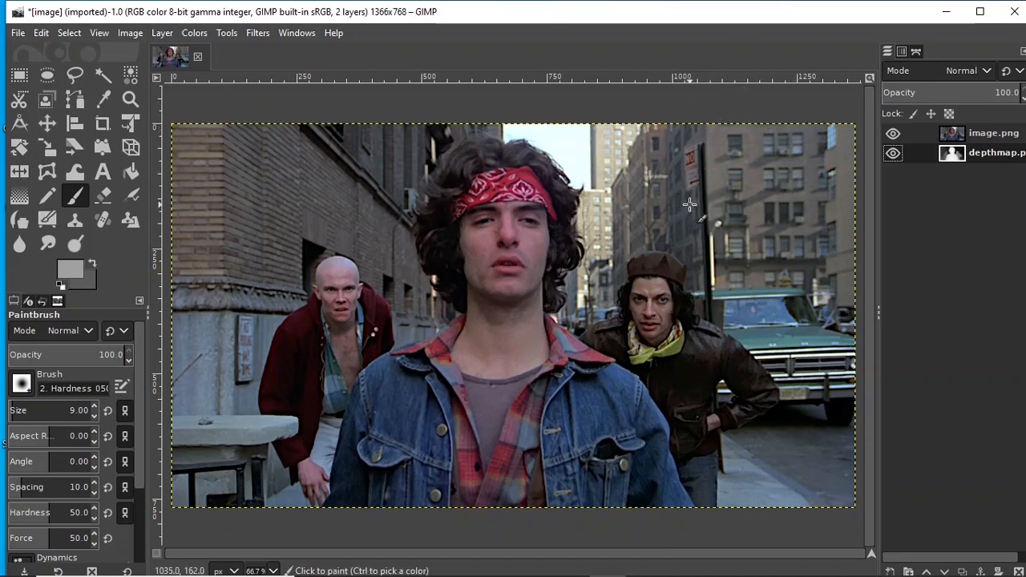
Hide the image.png layer so the grayscale depthmap.png layer shows on the canvas.
{"action": "left_click", "coordinate": [894, 133]}
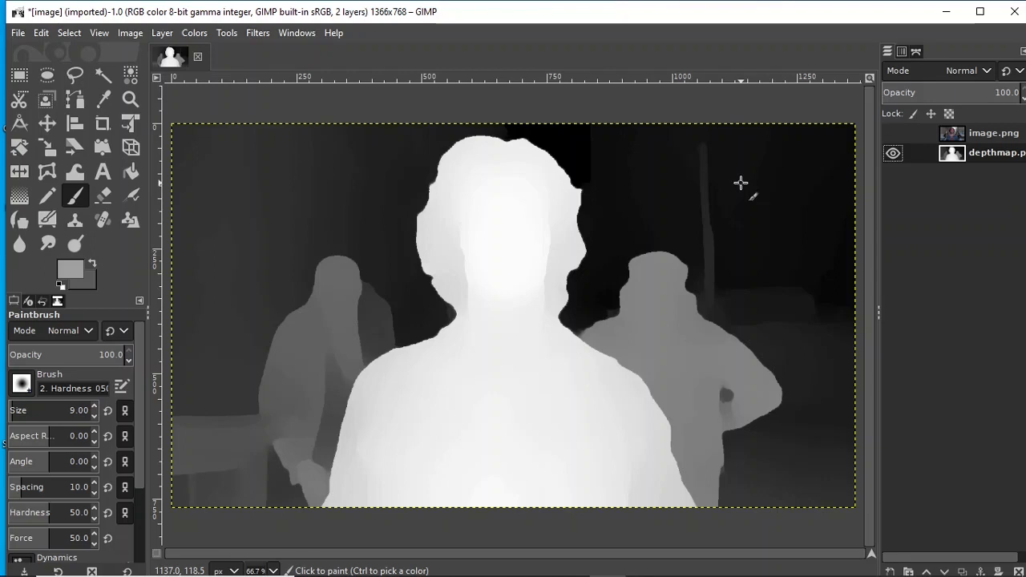
{"action": "left_click", "coordinate": [258, 33]}
{"action": "mouse_move", "coordinate": [305, 137]}
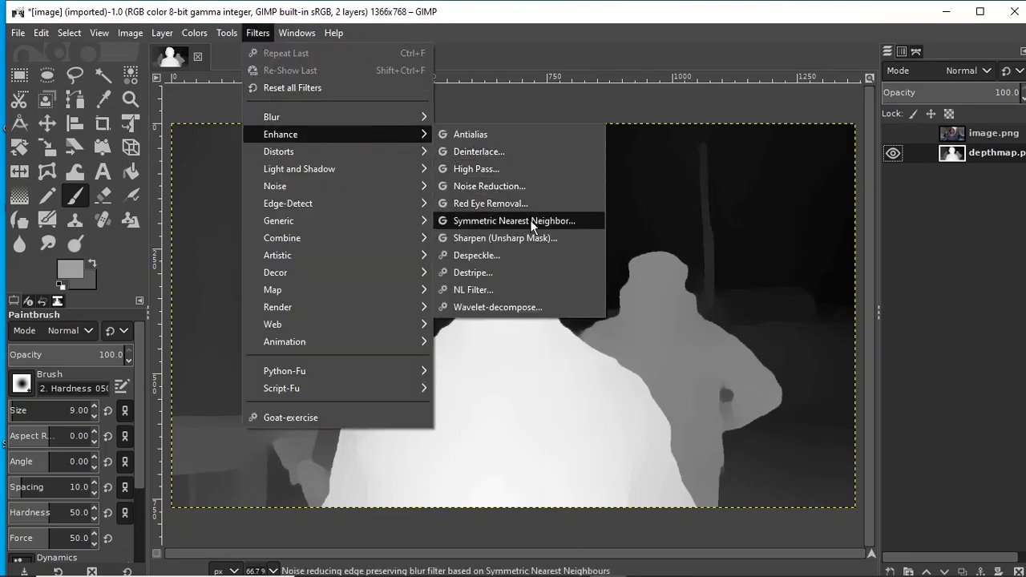
{"action": "left_click", "coordinate": [625, 11]}
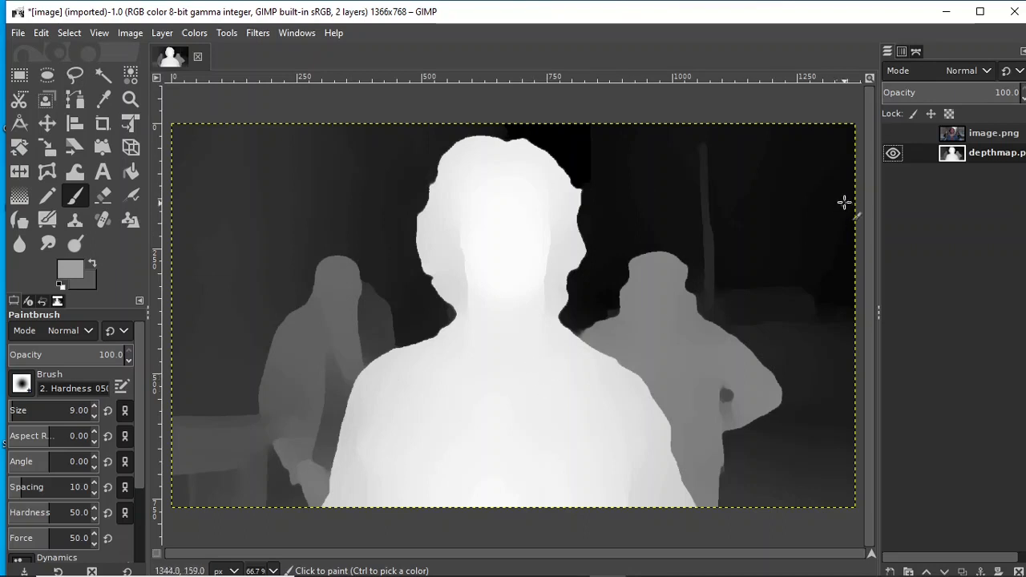
Toggle the image.png layer repeatedly to compare the street photo against its depth map.
{"action": "left_click", "coordinate": [899, 134]}
{"action": "left_click", "coordinate": [899, 134]}
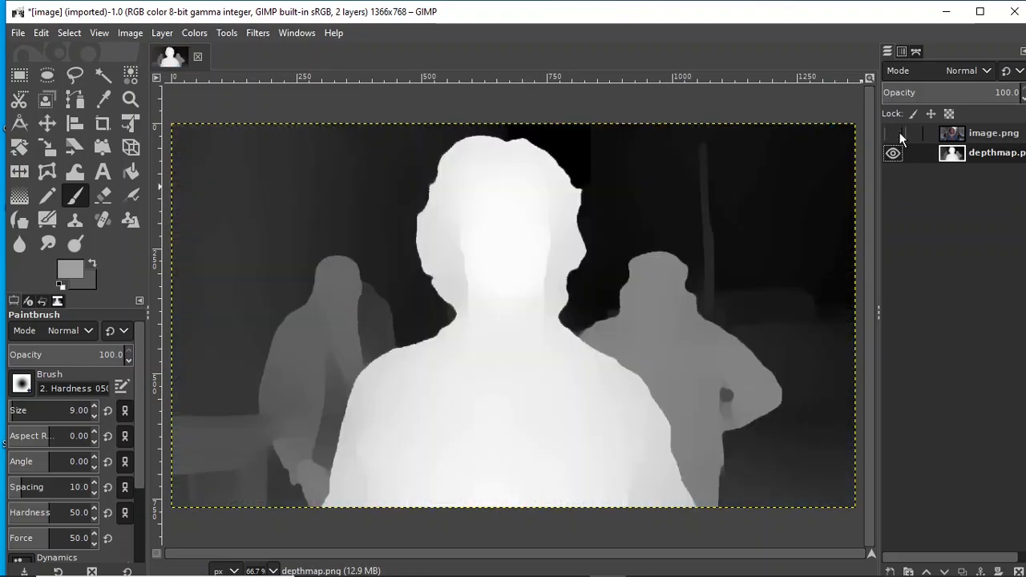
{"action": "left_click", "coordinate": [900, 134]}
{"action": "left_click", "coordinate": [900, 134]}
{"action": "left_click", "coordinate": [893, 134]}
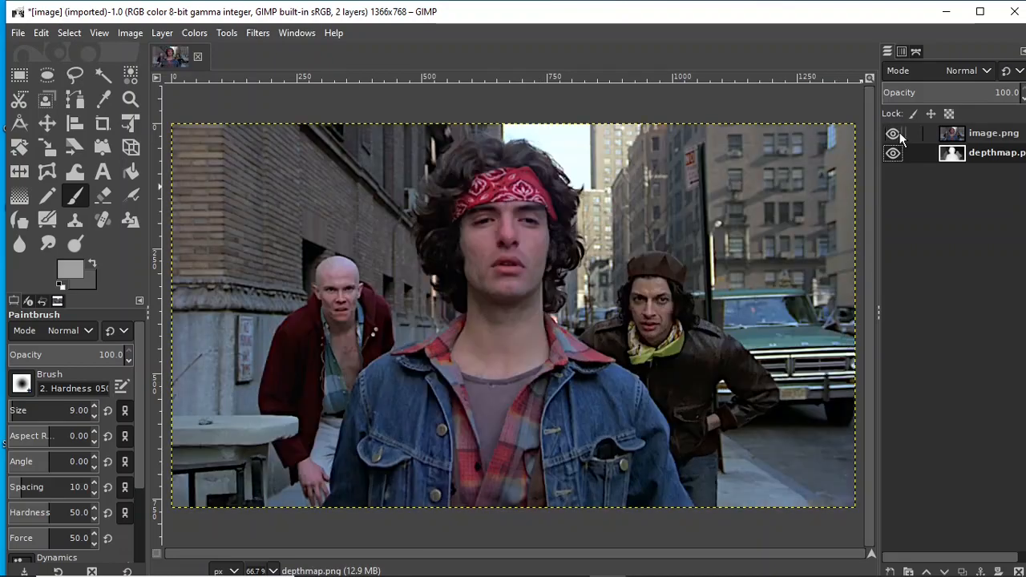
{"action": "left_click", "coordinate": [899, 136]}
{"action": "left_click", "coordinate": [900, 138]}
{"action": "left_click", "coordinate": [900, 136]}
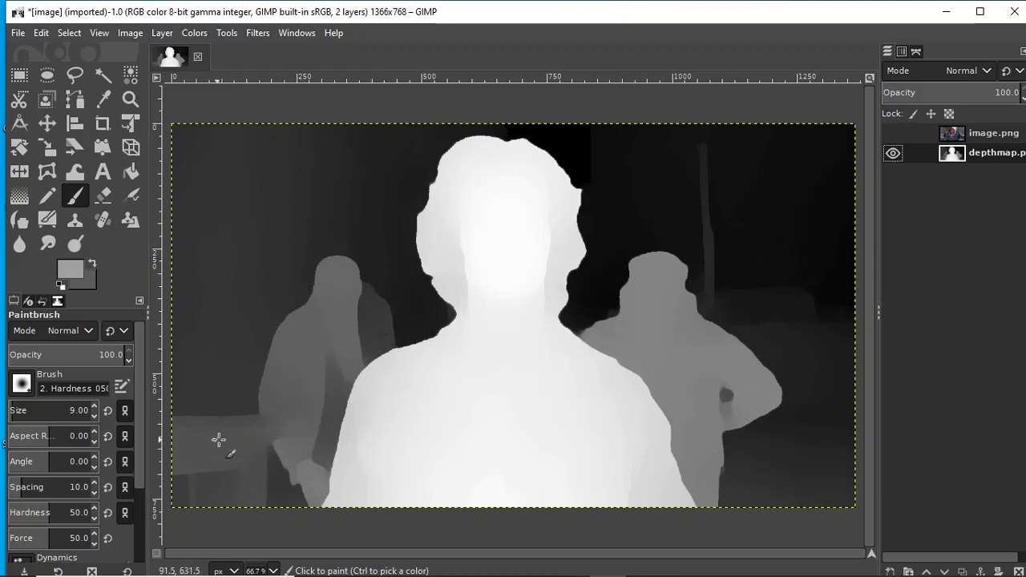
Leave the colour photo showing over the depth map, then minimize GIMP.
{"action": "left_click", "coordinate": [891, 134]}
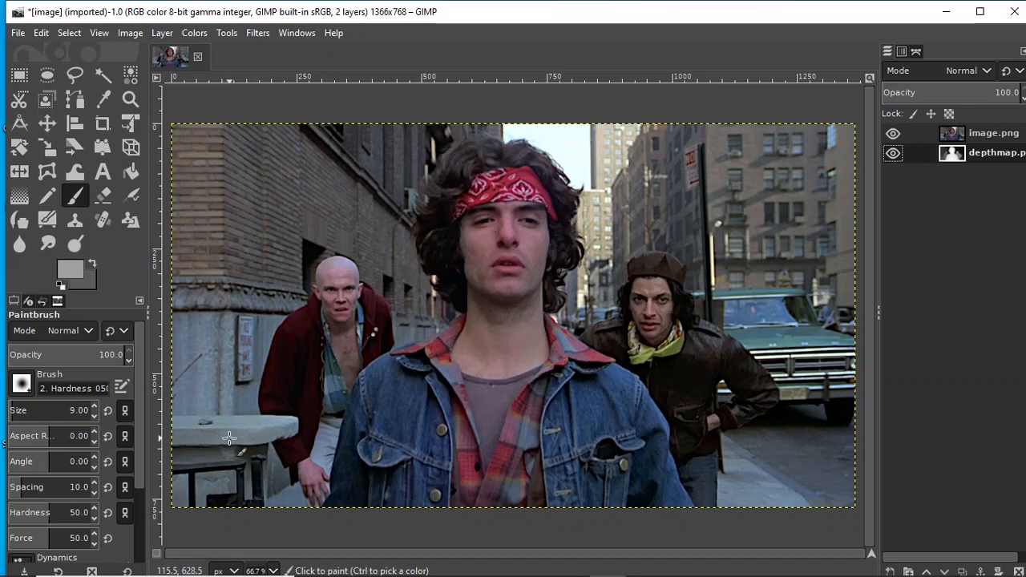
{"action": "left_click", "coordinate": [893, 134]}
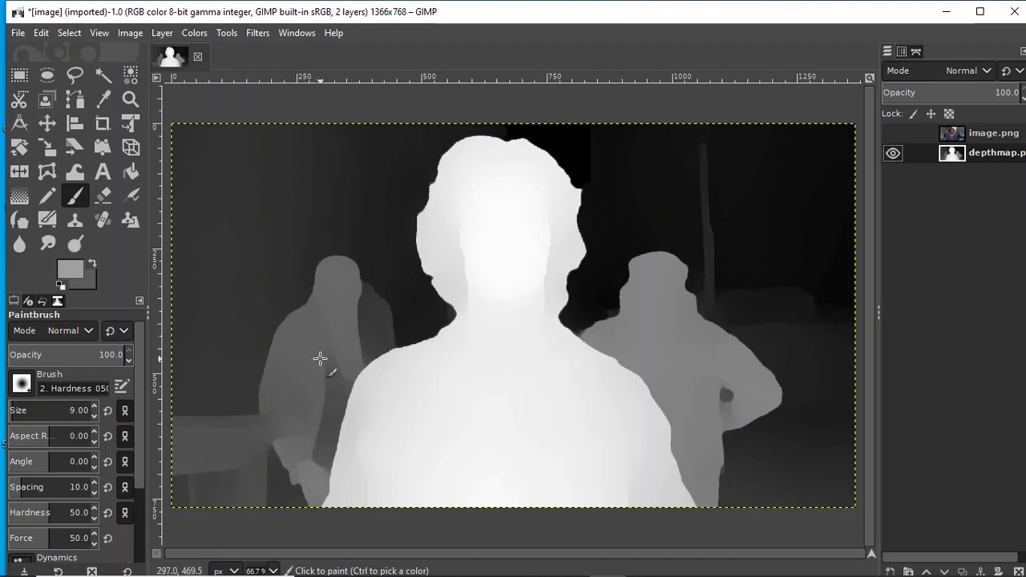
{"action": "left_click", "coordinate": [894, 134]}
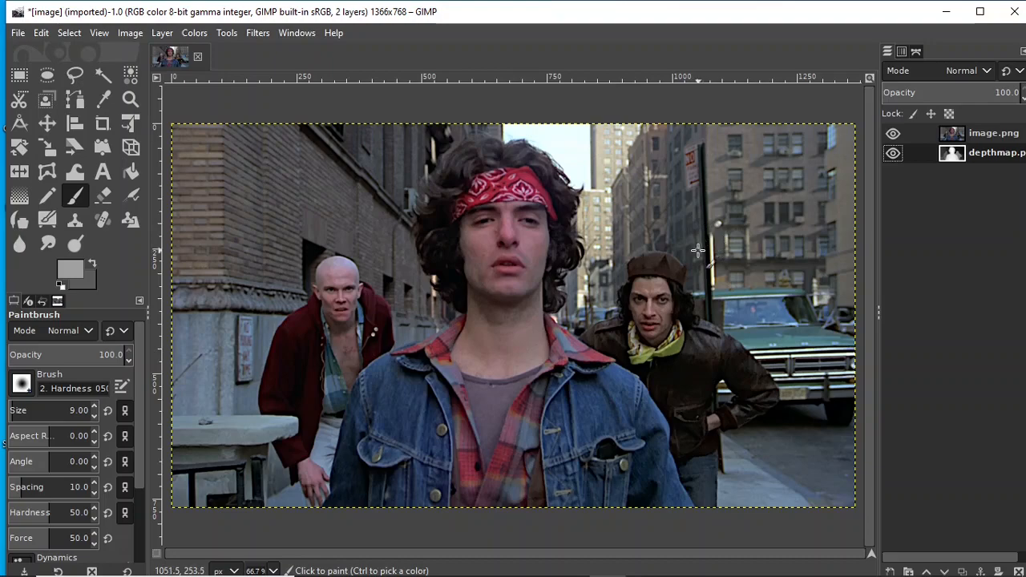
{"action": "left_click", "coordinate": [948, 12]}
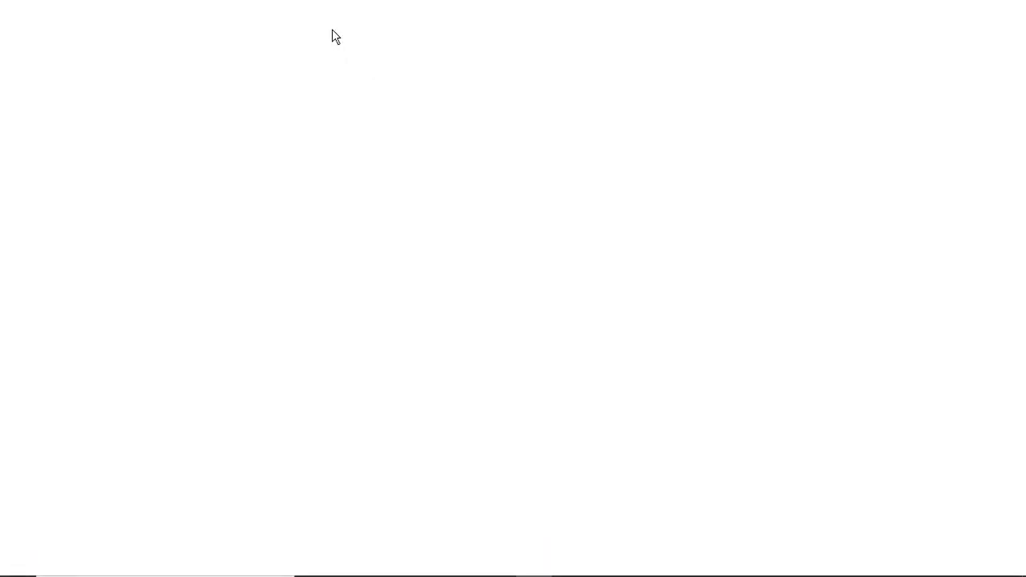
Go to facebook.com and submit the account username and password to log in.
{"action": "type", "text": "facebook"}
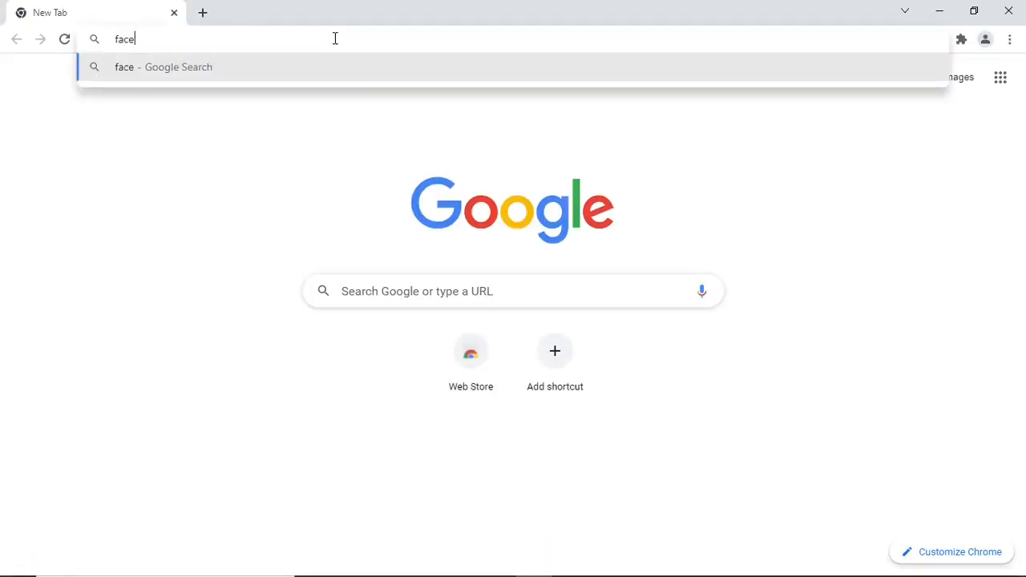
{"action": "type", "text": ".com"}
{"action": "key", "text": "Return"}
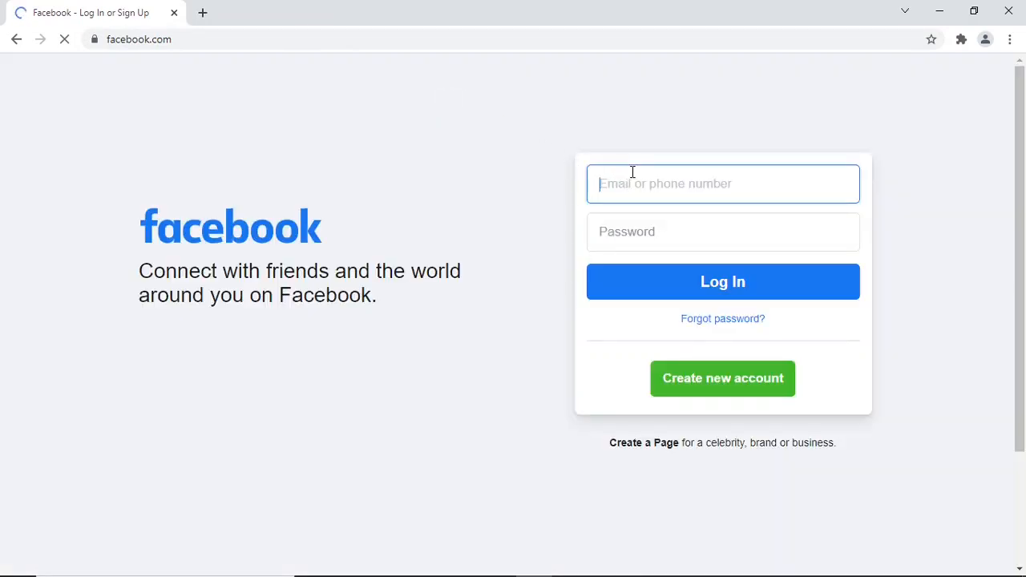
{"action": "type", "text": "ugocapeto"}
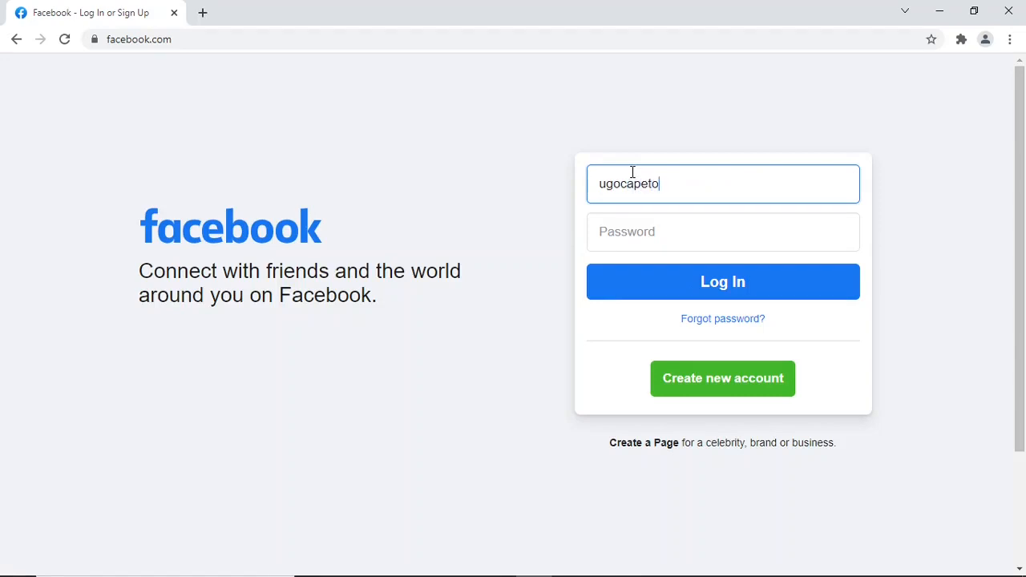
{"action": "type", "text": "difrancia3d"}
{"action": "left_click", "coordinate": [636, 233]}
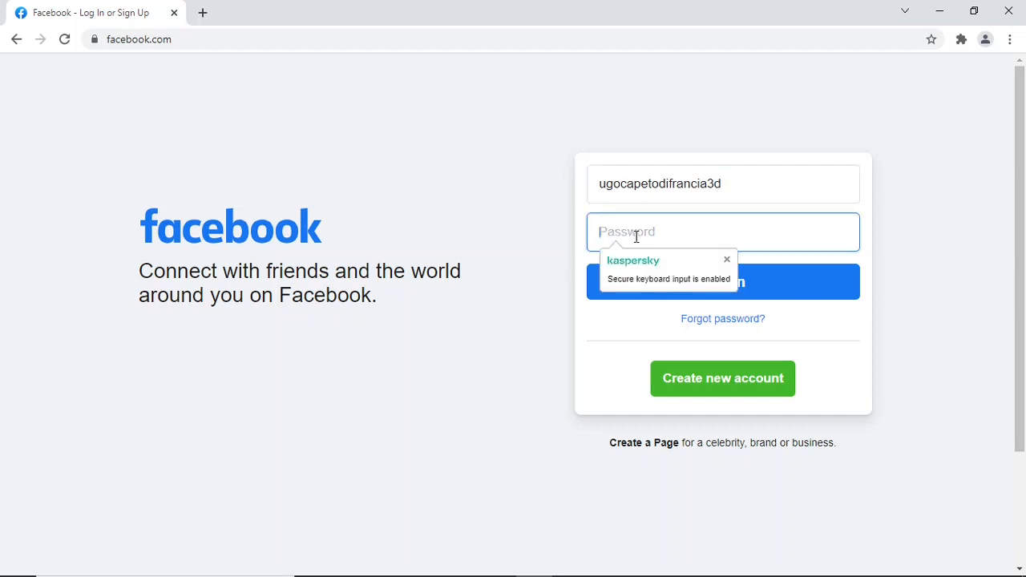
{"action": "type", "text": "•••••••••"}
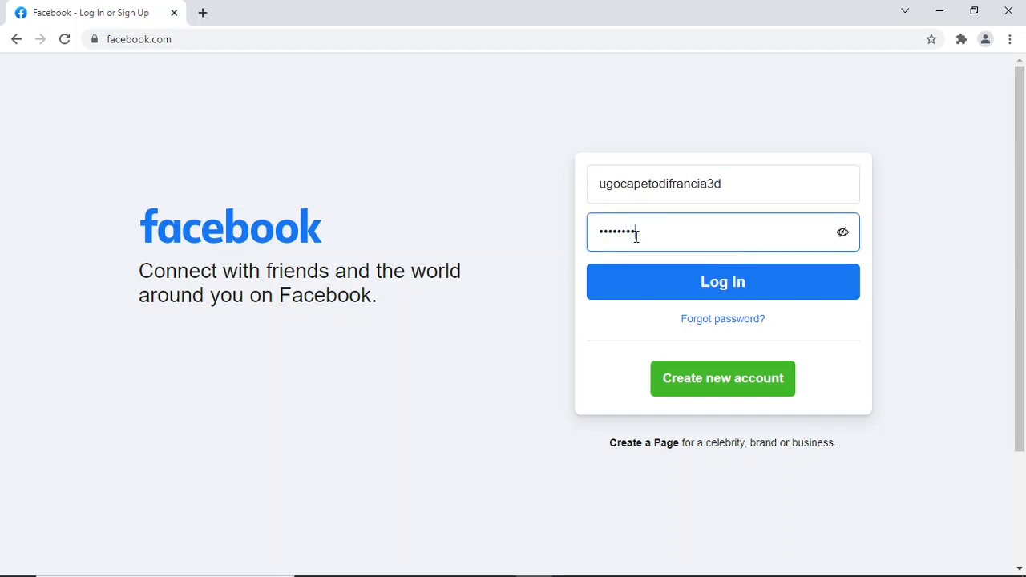
{"action": "key", "text": "Return"}
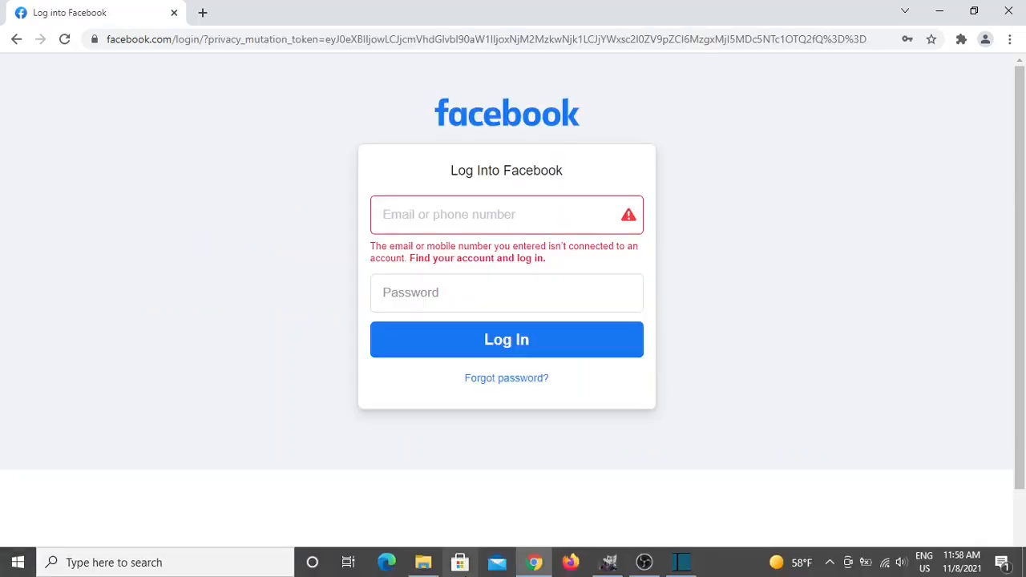
Clear the rejected login from the email field and pick the saved account suggestion.
{"action": "left_click", "coordinate": [440, 215]}
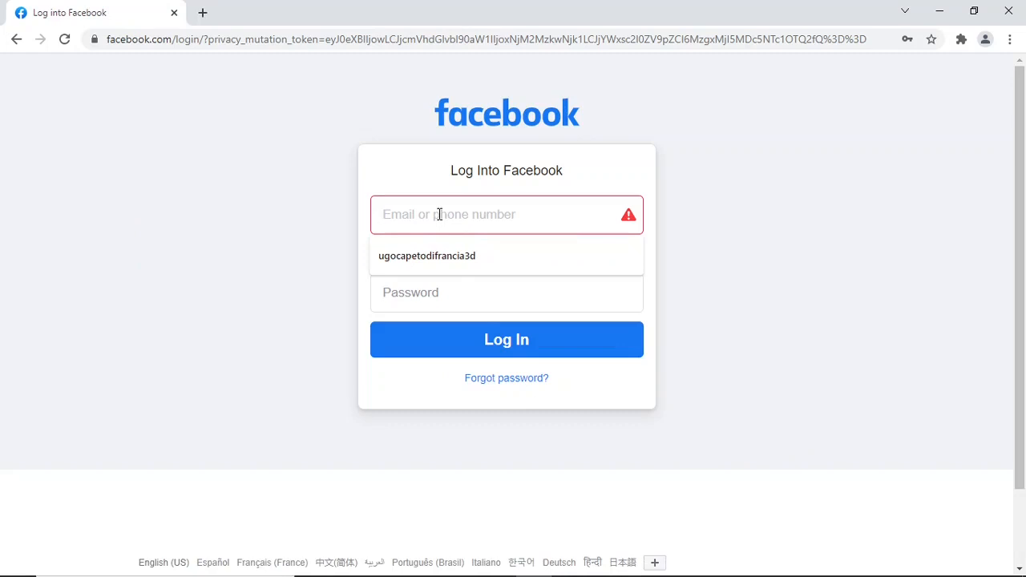
{"action": "type", "text": "G"}
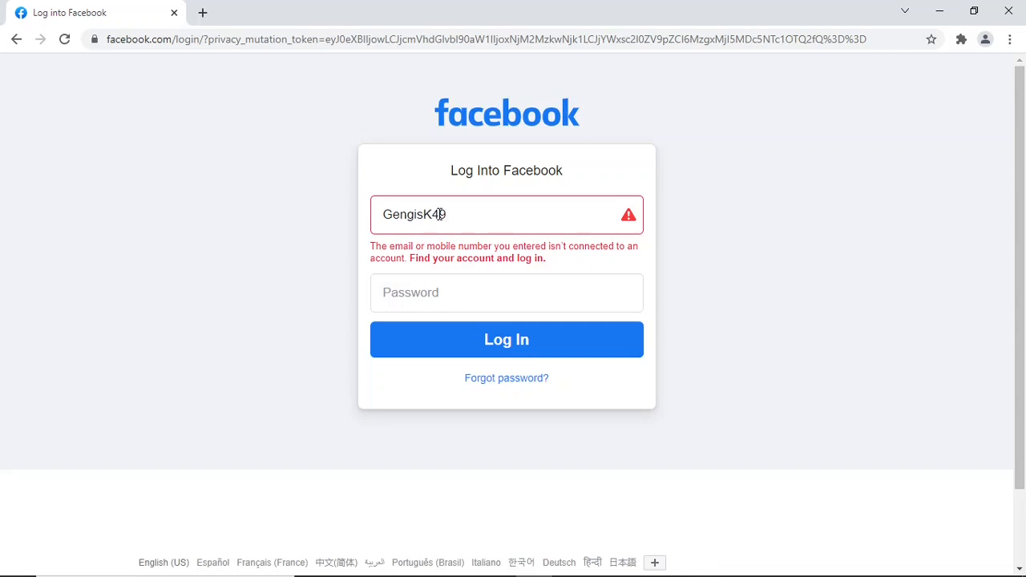
{"action": "type", "text": "engis"}
{"action": "key", "text": "BackSpace"}
{"action": "key", "text": "BackSpace"}
{"action": "key", "text": "BackSpace"}
{"action": "key", "text": "BackSpace"}
{"action": "key", "text": "BackSpace"}
{"action": "key", "text": "BackSpace"}
{"action": "type", "text": "u"}
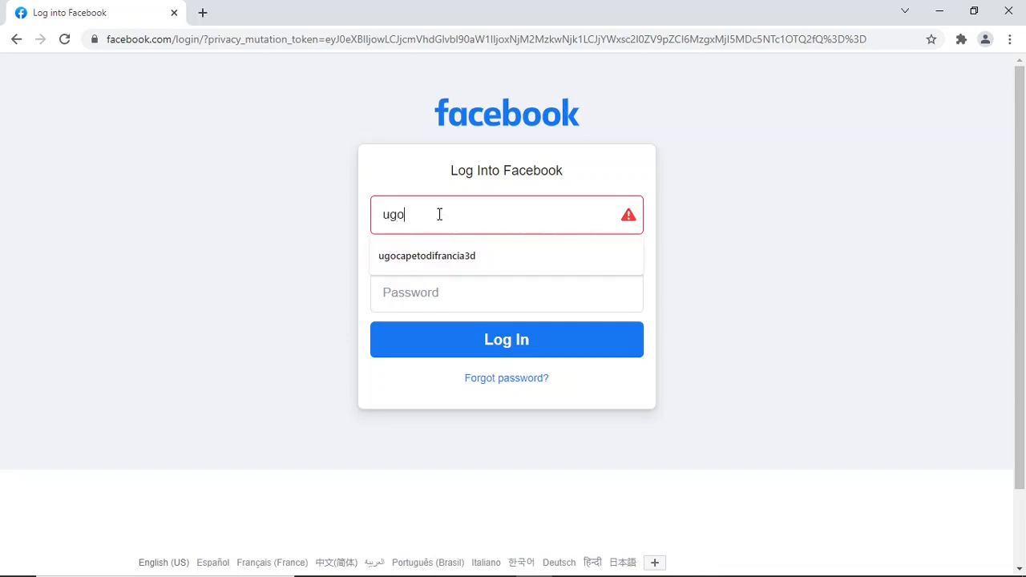
{"action": "type", "text": "go"}
{"action": "left_click", "coordinate": [461, 261]}
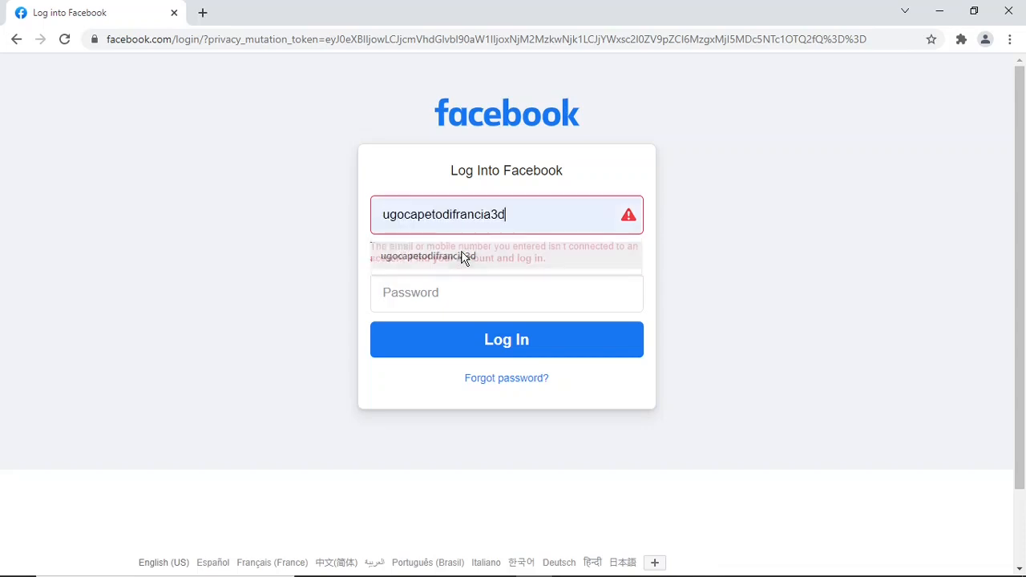
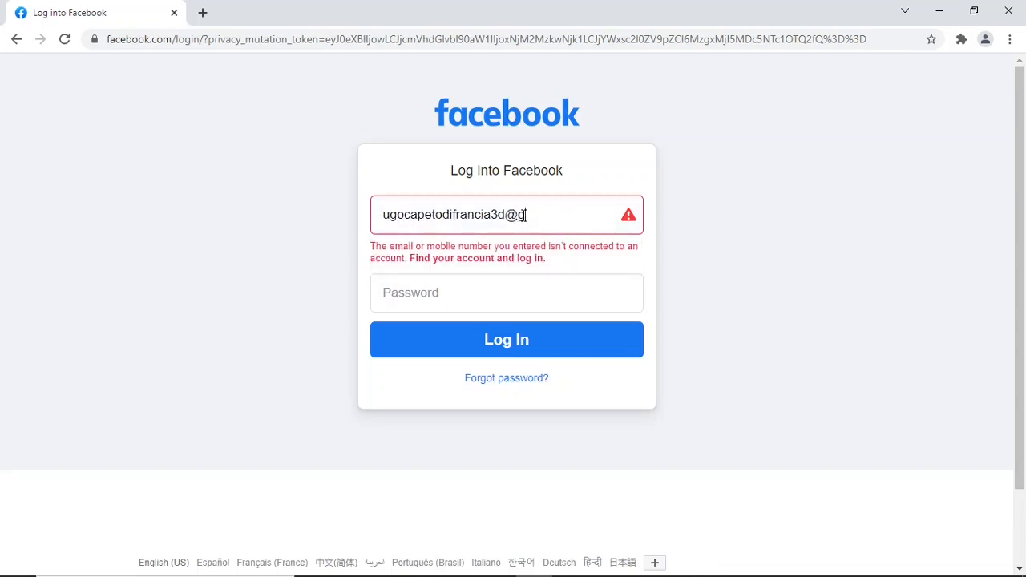
Complete the Gmail address, enter the account password to log in, then bring up File Explorer.
{"action": "type", "text": "mail.com"}
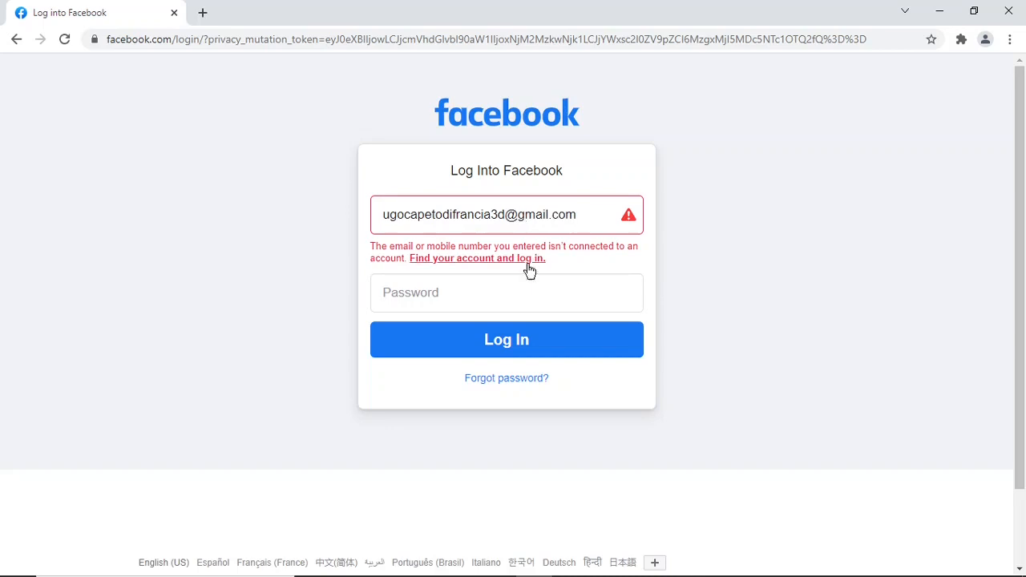
{"action": "left_click", "coordinate": [494, 289]}
{"action": "type", "text": "••"}
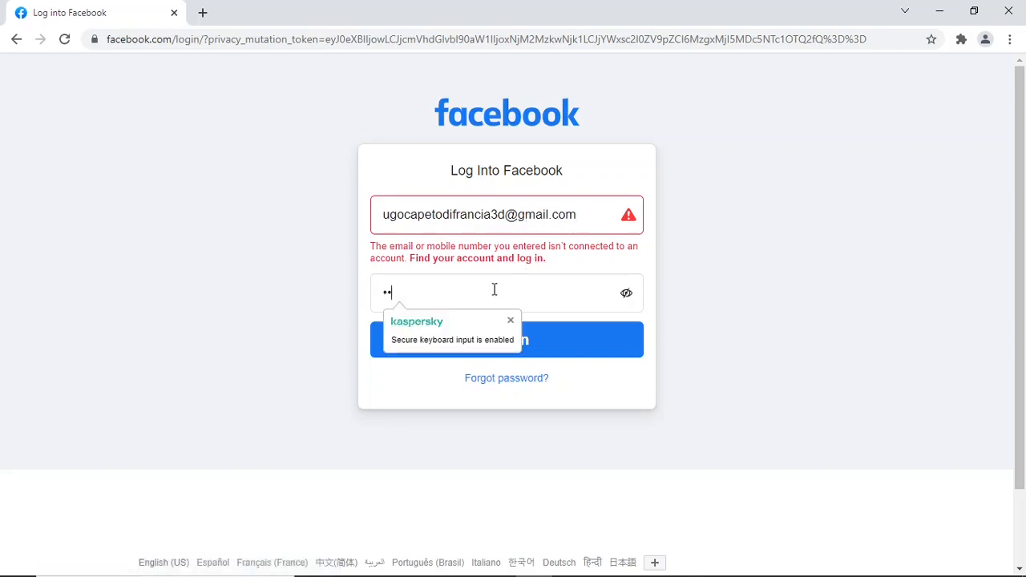
{"action": "type", "text": "•••••••"}
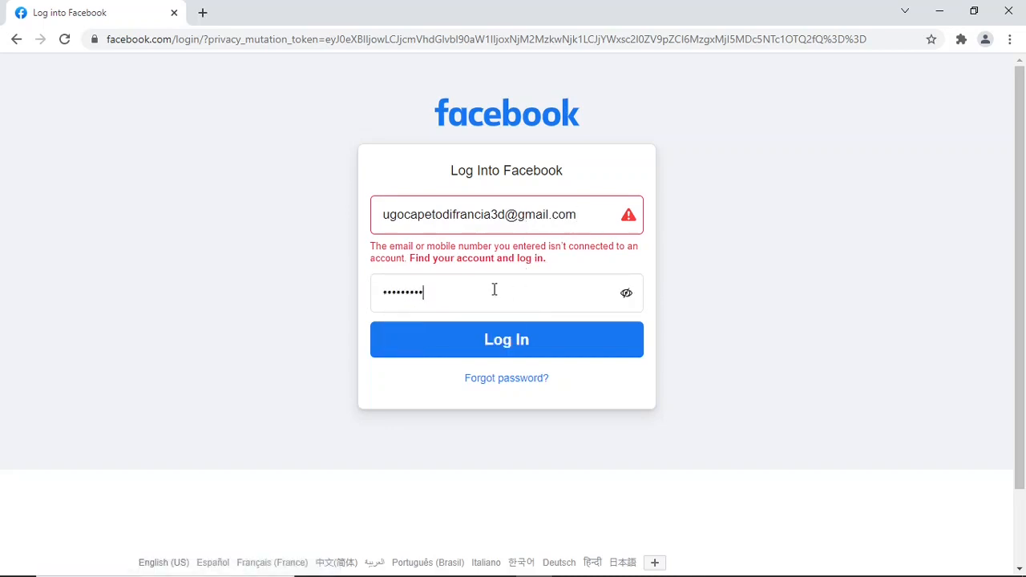
{"action": "key", "text": "Return"}
{"action": "mouse_move", "coordinate": [545, 559]}
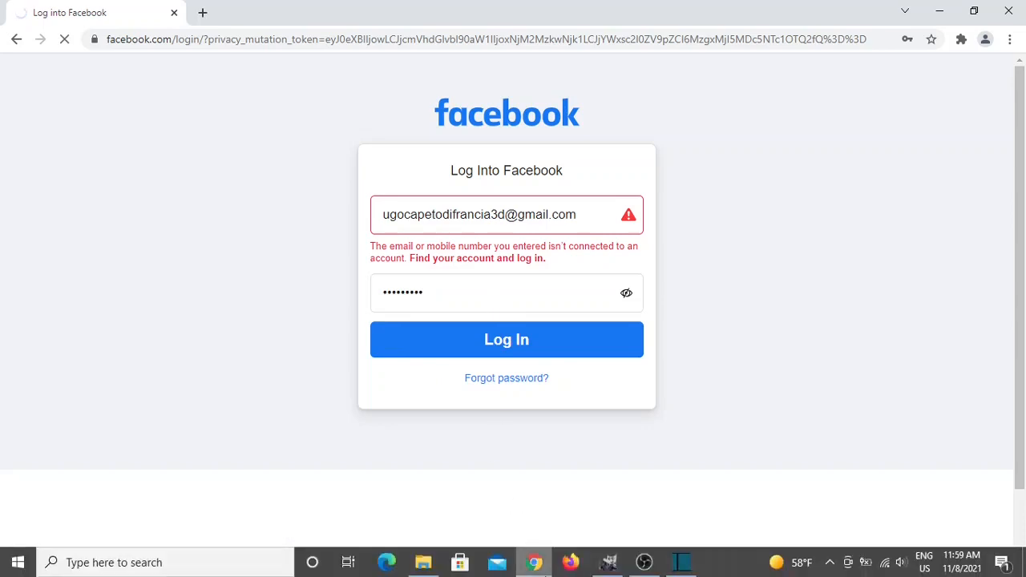
{"action": "left_click", "coordinate": [422, 565]}
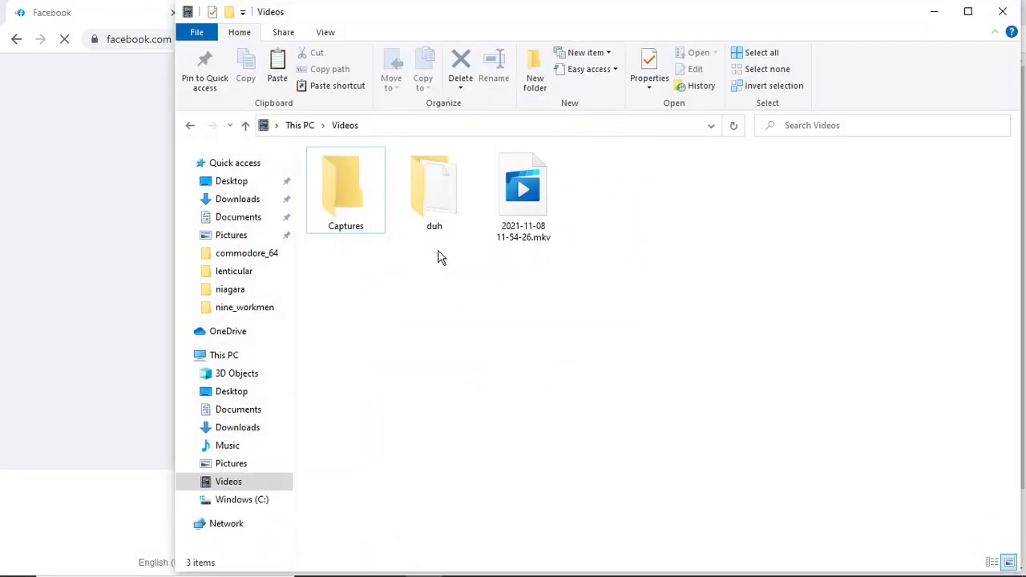
Copy depthmap.png and paste a duplicate into the Downloads folder.
{"action": "left_click", "coordinate": [249, 204]}
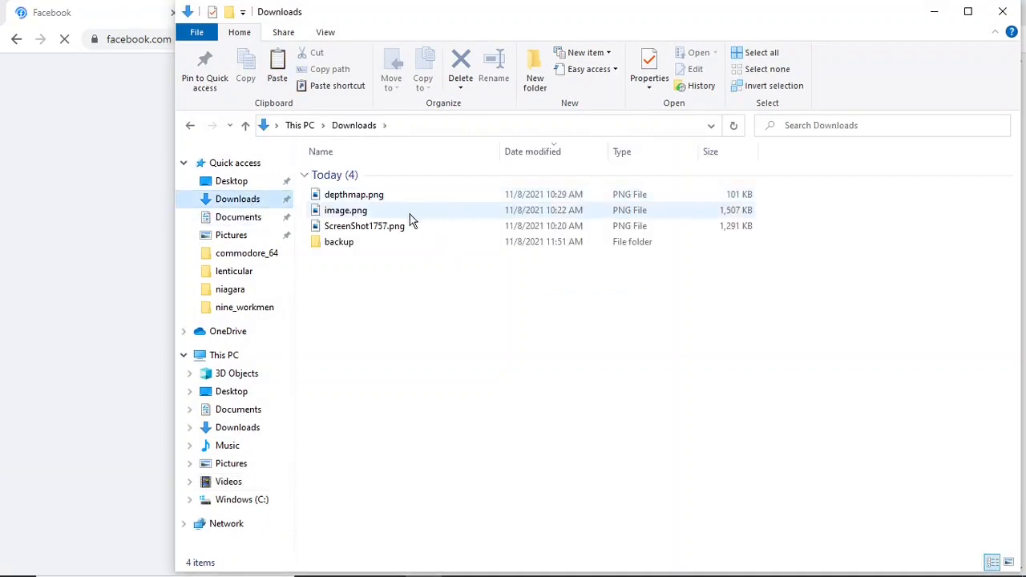
{"action": "left_click", "coordinate": [366, 196]}
{"action": "right_click", "coordinate": [366, 196]}
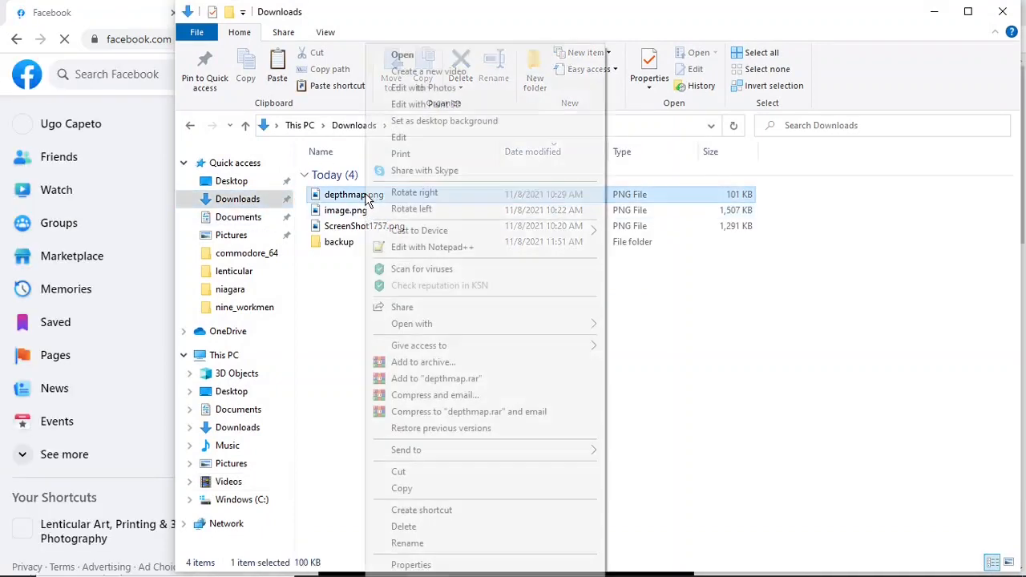
{"action": "left_click", "coordinate": [400, 489]}
{"action": "right_click", "coordinate": [394, 344]}
{"action": "left_click", "coordinate": [430, 443]}
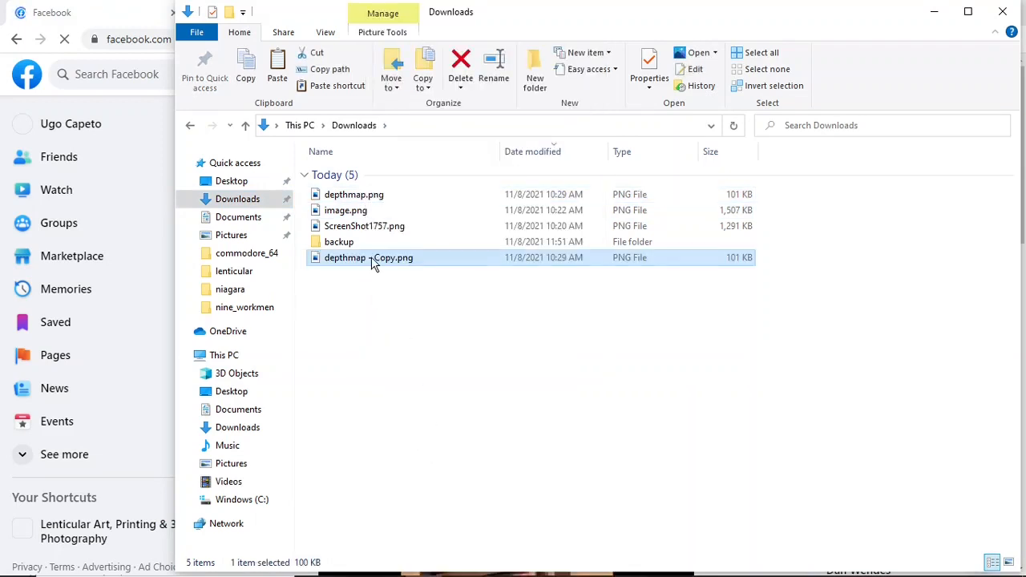
Rename the duplicate to image_depth.png and close File Explorer.
{"action": "left_click", "coordinate": [373, 260]}
{"action": "type", "text": "image"}
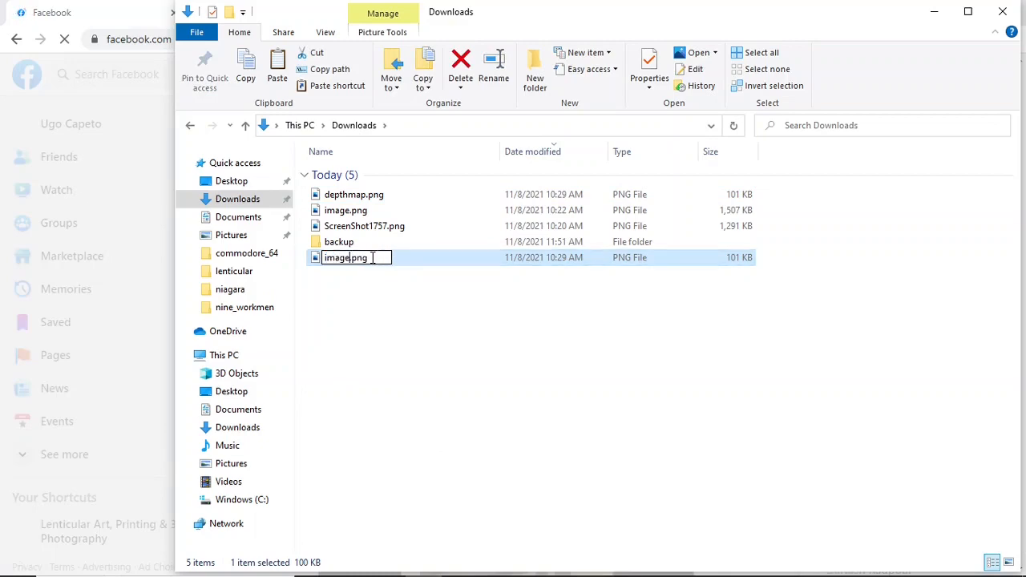
{"action": "type", "text": "_depth"}
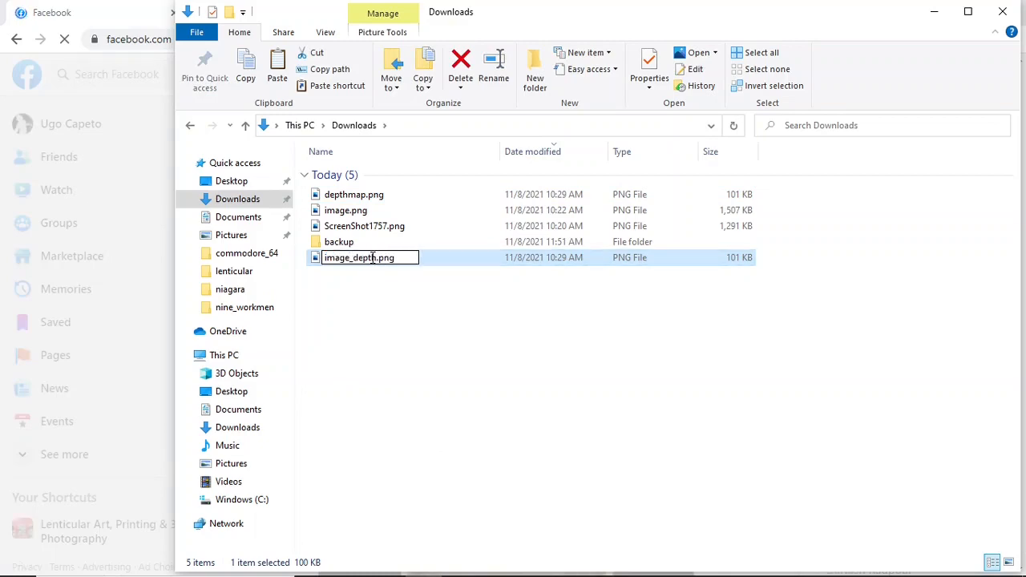
{"action": "key", "text": "Return"}
{"action": "left_click", "coordinate": [932, 12]}
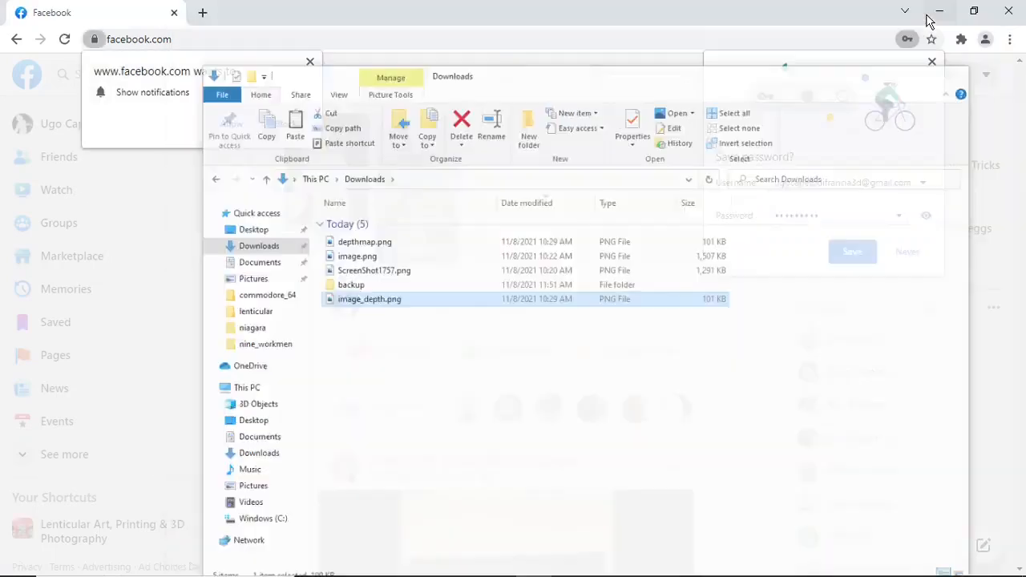
Dismiss the browser prompts and attach image.png and image_depth.png to a new photo post.
{"action": "left_click", "coordinate": [310, 62]}
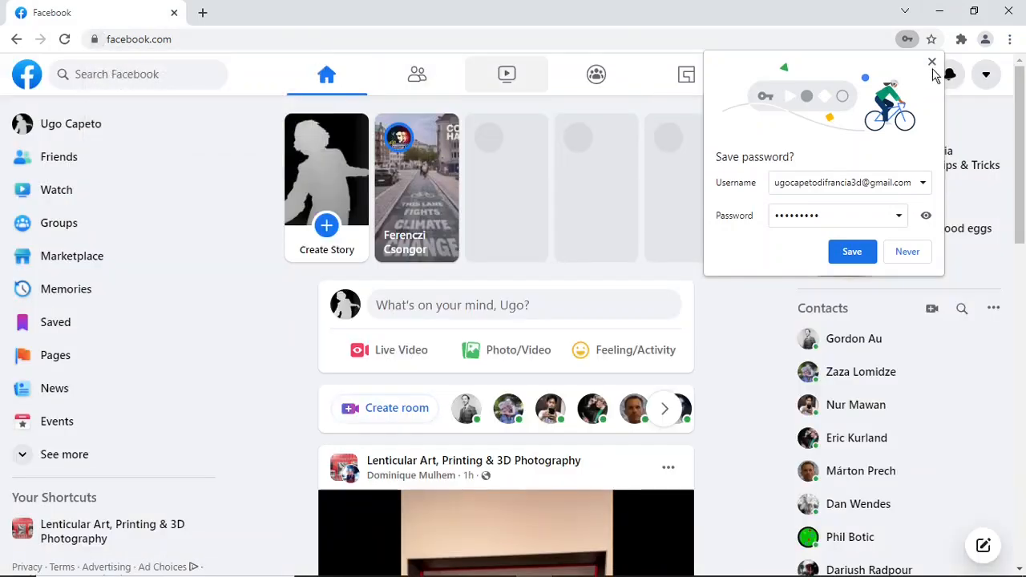
{"action": "left_click", "coordinate": [933, 62]}
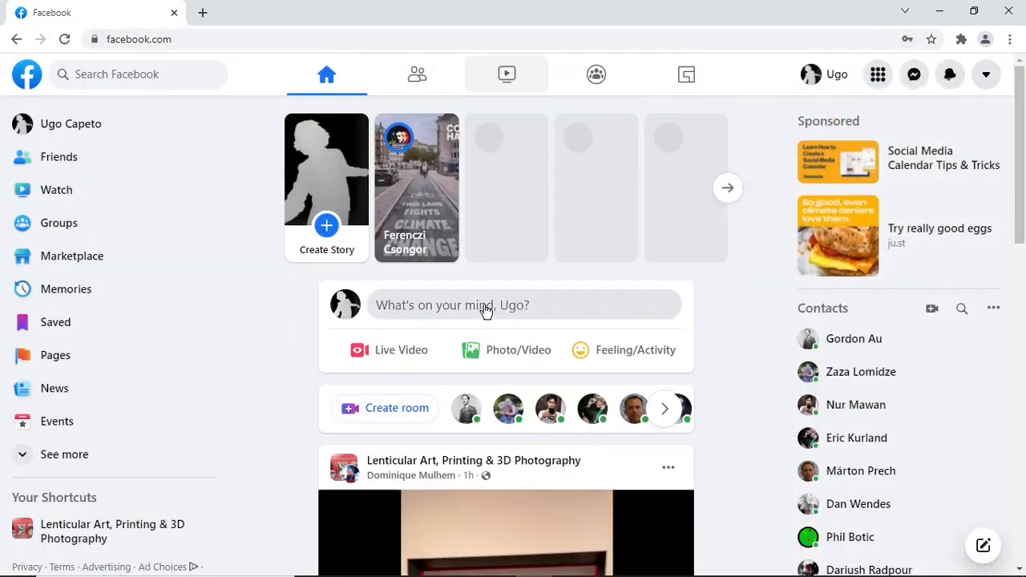
{"action": "left_click", "coordinate": [503, 356]}
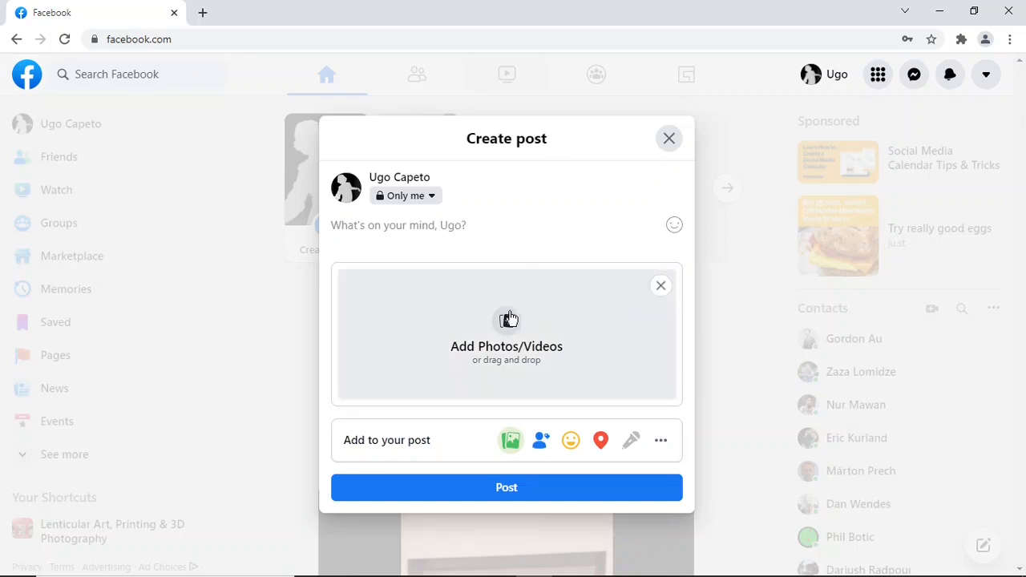
{"action": "left_click", "coordinate": [507, 324]}
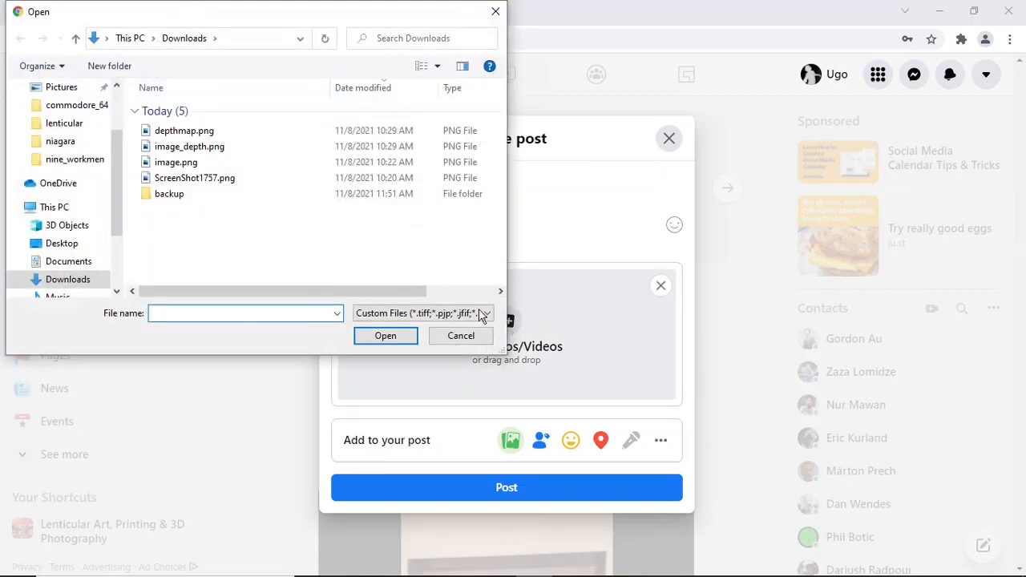
{"action": "left_click", "coordinate": [192, 163]}
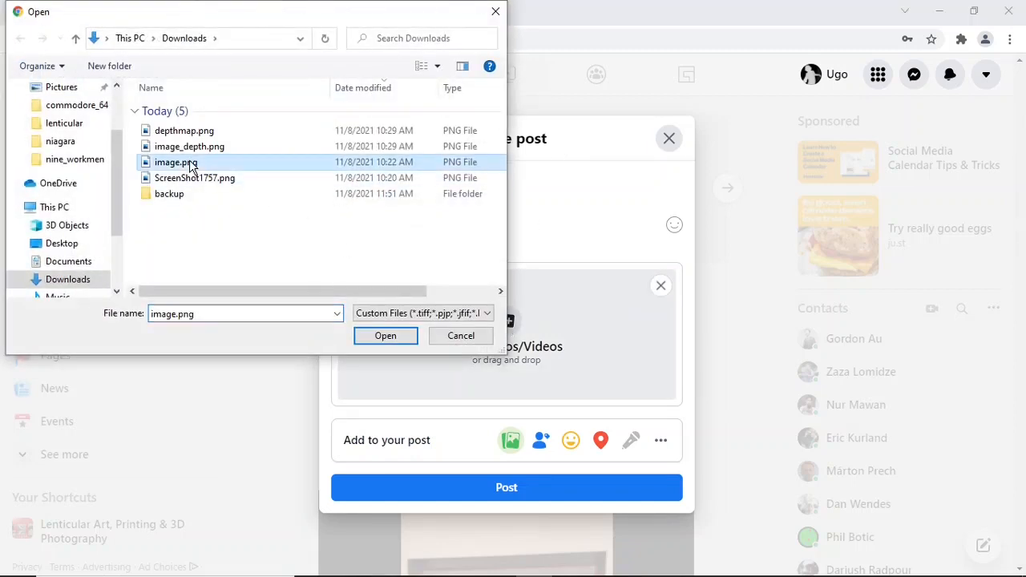
{"action": "left_click", "coordinate": [214, 148], "text": "ctrl"}
{"action": "left_click", "coordinate": [406, 335]}
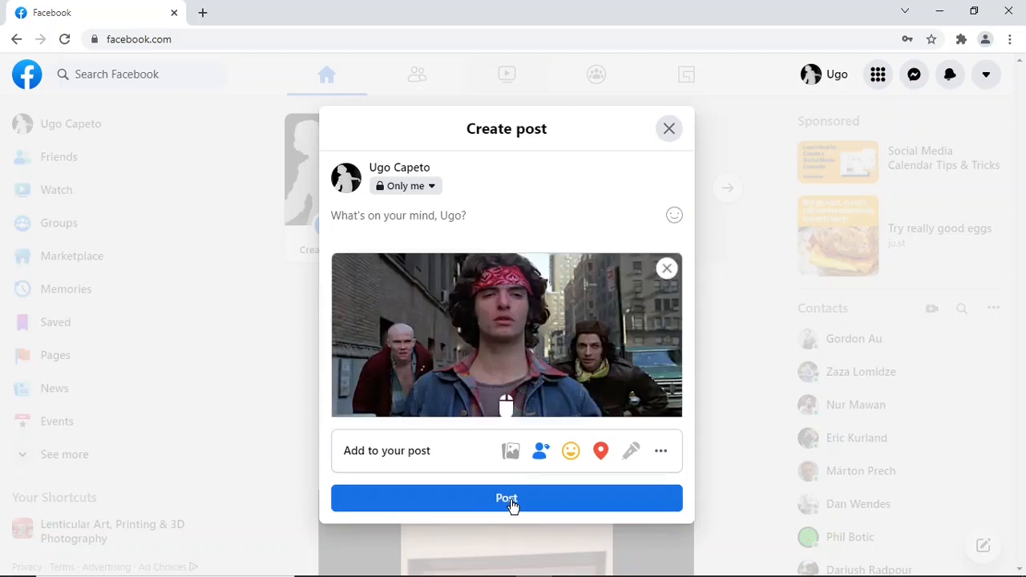
Post the 3D street photo and view it animating on its own post page.
{"action": "left_click", "coordinate": [511, 500]}
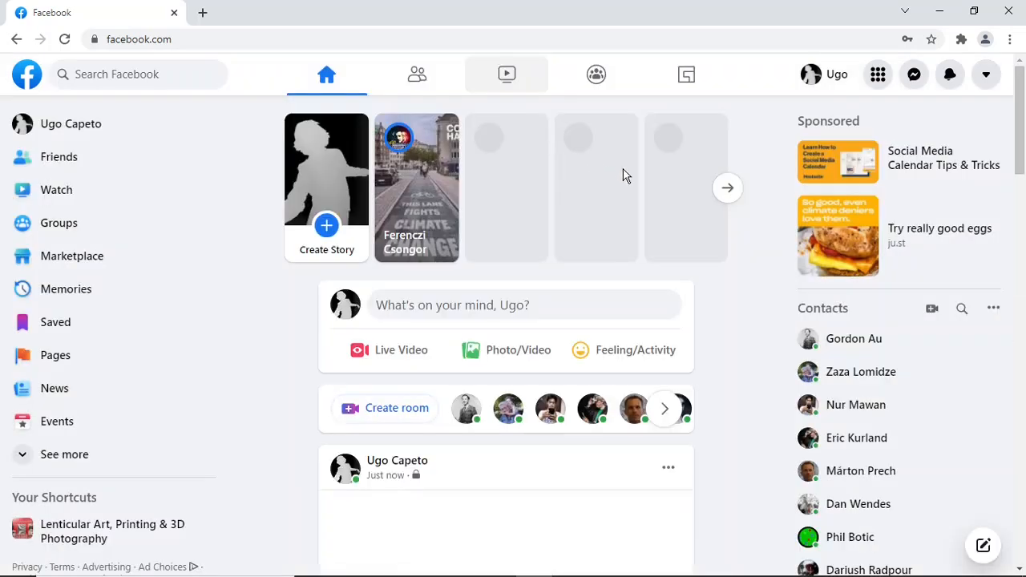
{"action": "left_click", "coordinate": [390, 478]}
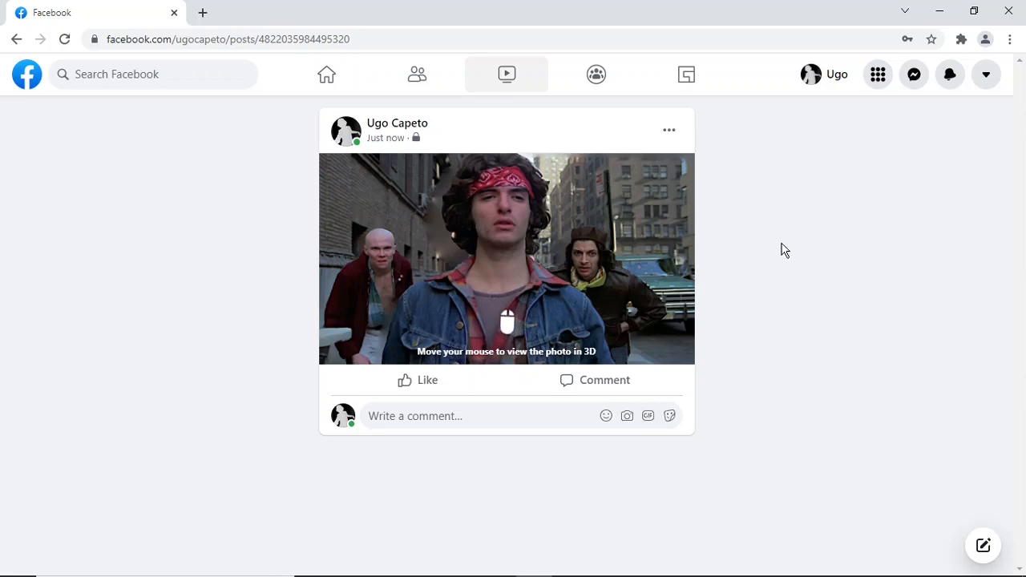
{"action": "mouse_move", "coordinate": [417, 139]}
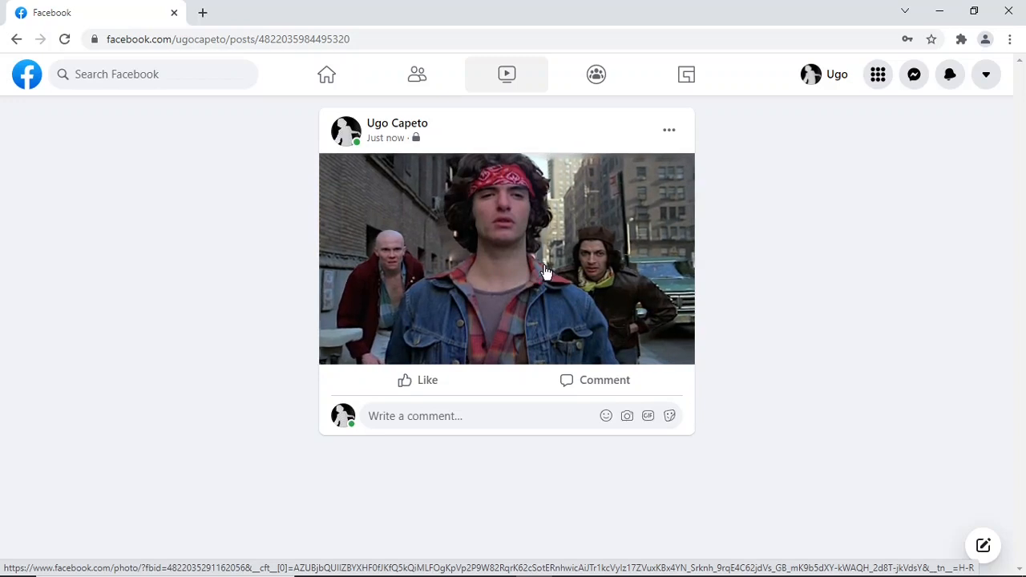
Log out of Facebook and start entering the depthplayer.ugocap site address.
{"action": "left_click", "coordinate": [987, 76]}
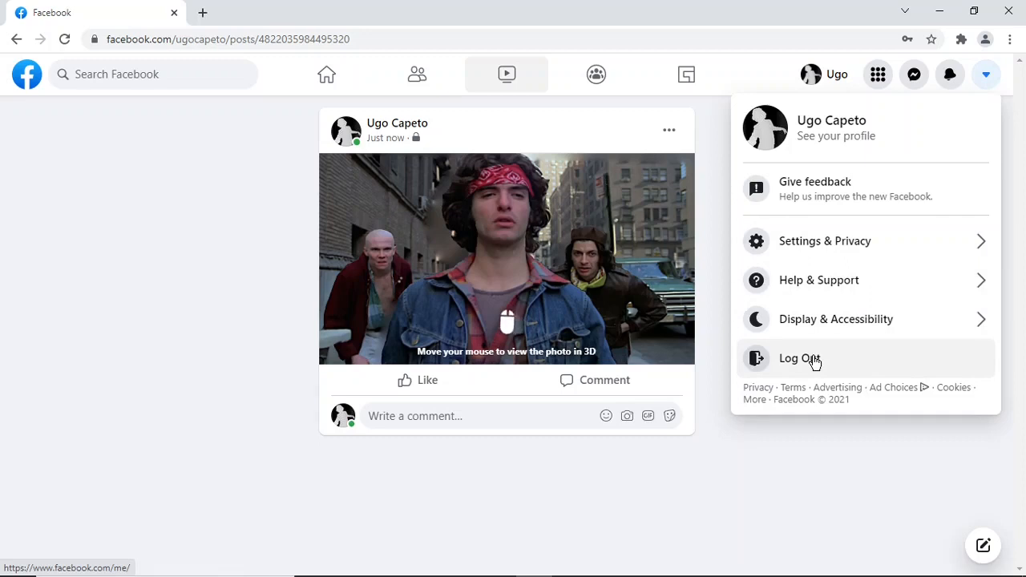
{"action": "left_click", "coordinate": [814, 361]}
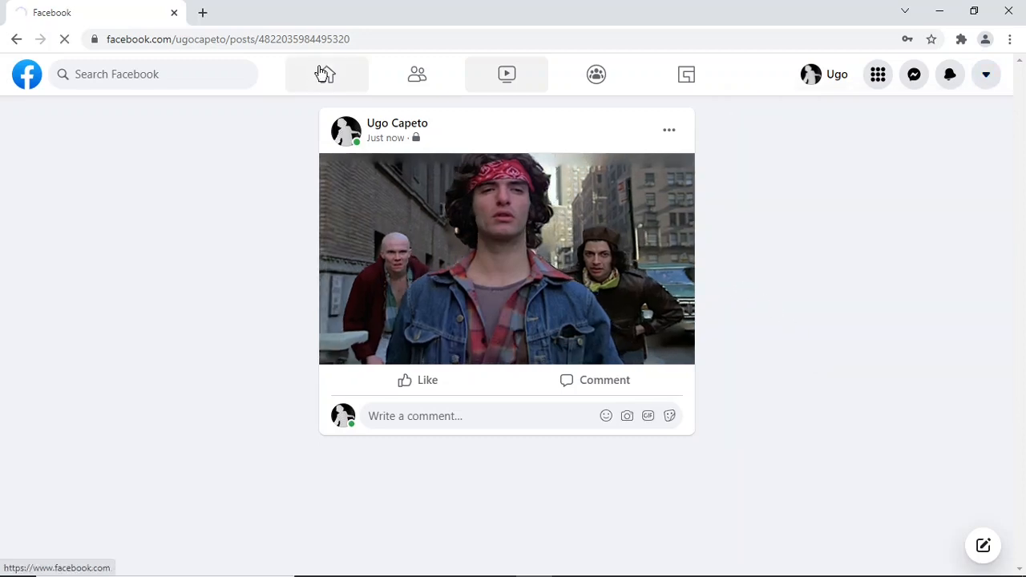
{"action": "left_click", "coordinate": [359, 38]}
{"action": "type", "text": "dep"}
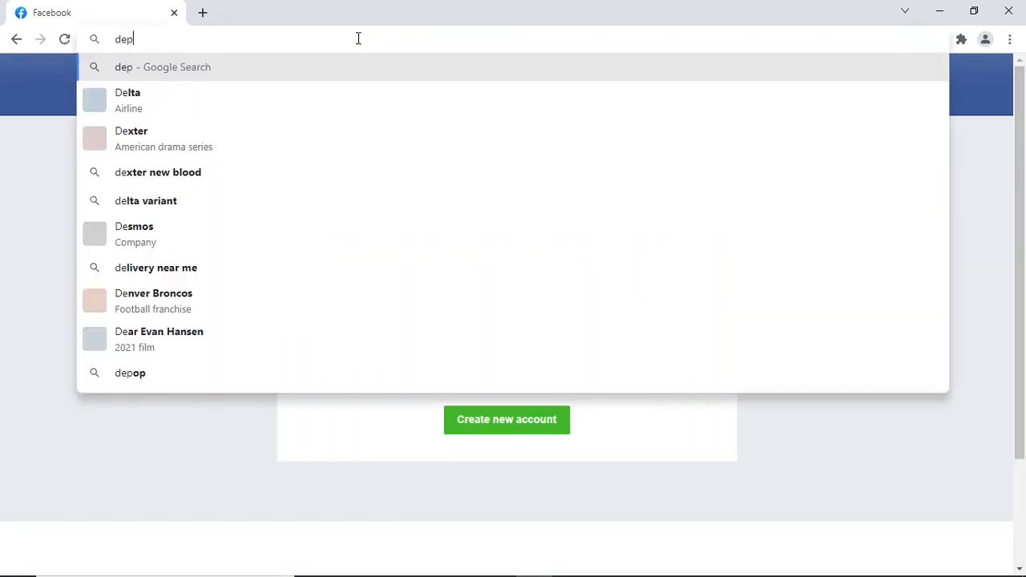
{"action": "type", "text": "thplayer.ugocapeto.com"}
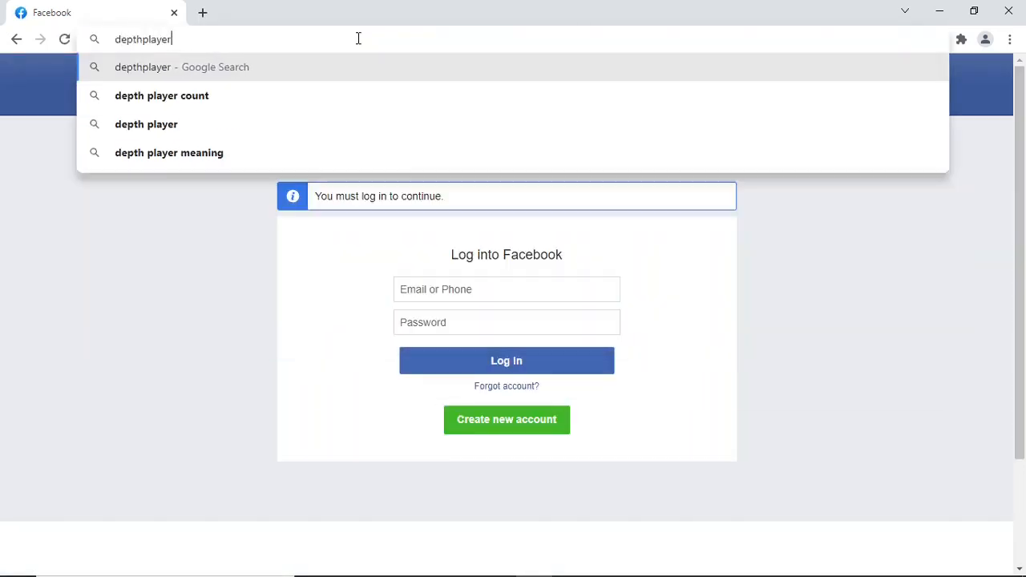
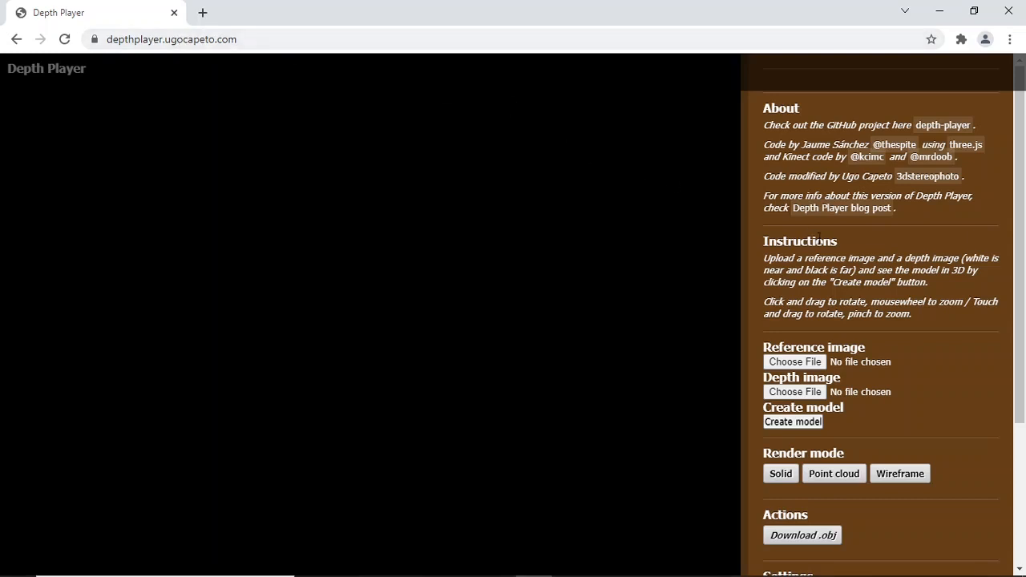
Load image.png as Depth Player's reference image.
{"action": "left_click", "coordinate": [807, 363]}
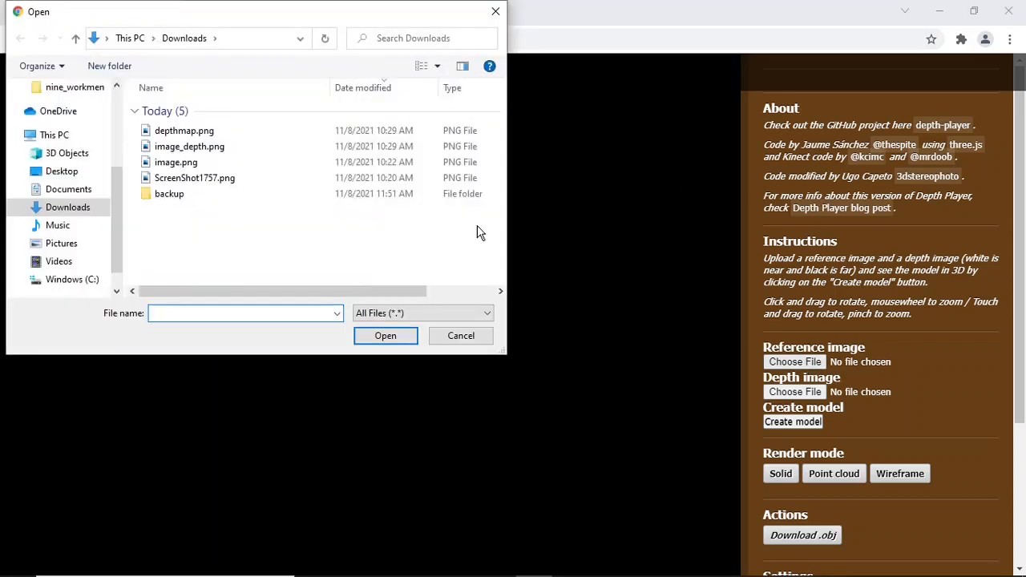
{"action": "left_click", "coordinate": [183, 162]}
{"action": "left_click", "coordinate": [385, 336]}
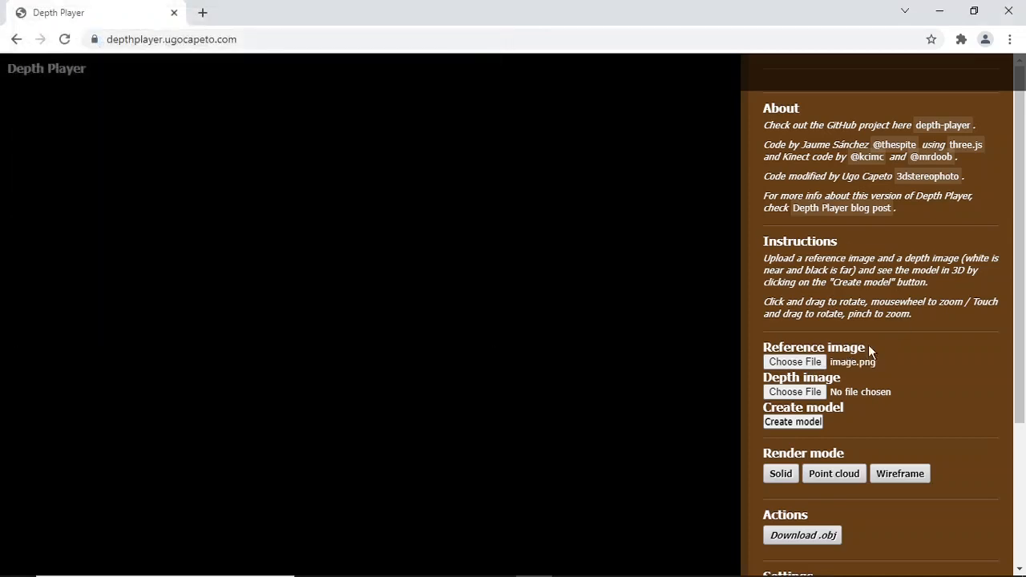
Load depthmap.png from Downloads as the depth image so the 3D street scene renders.
{"action": "left_click", "coordinate": [807, 392]}
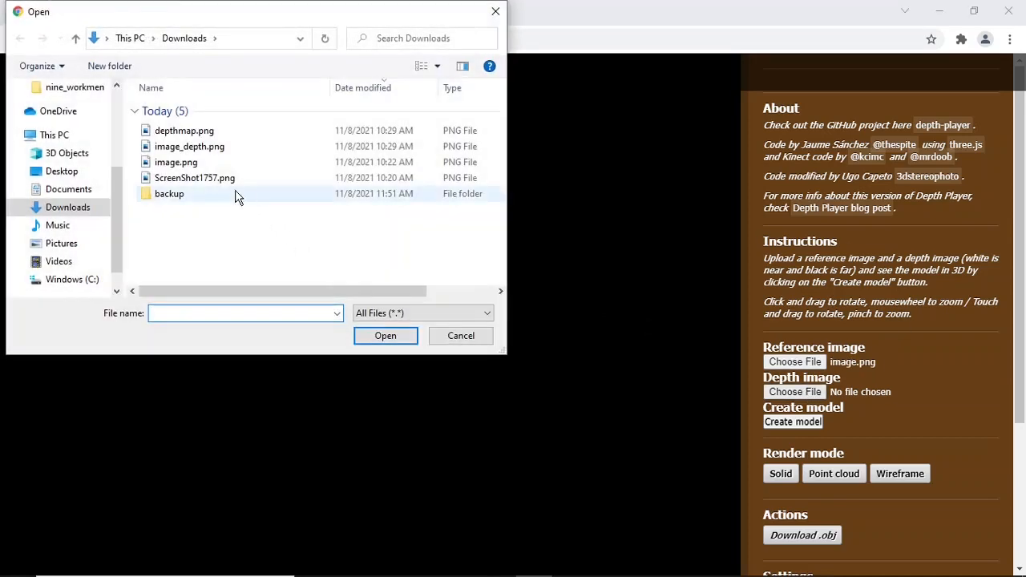
{"action": "left_click", "coordinate": [196, 133]}
{"action": "left_click", "coordinate": [382, 339]}
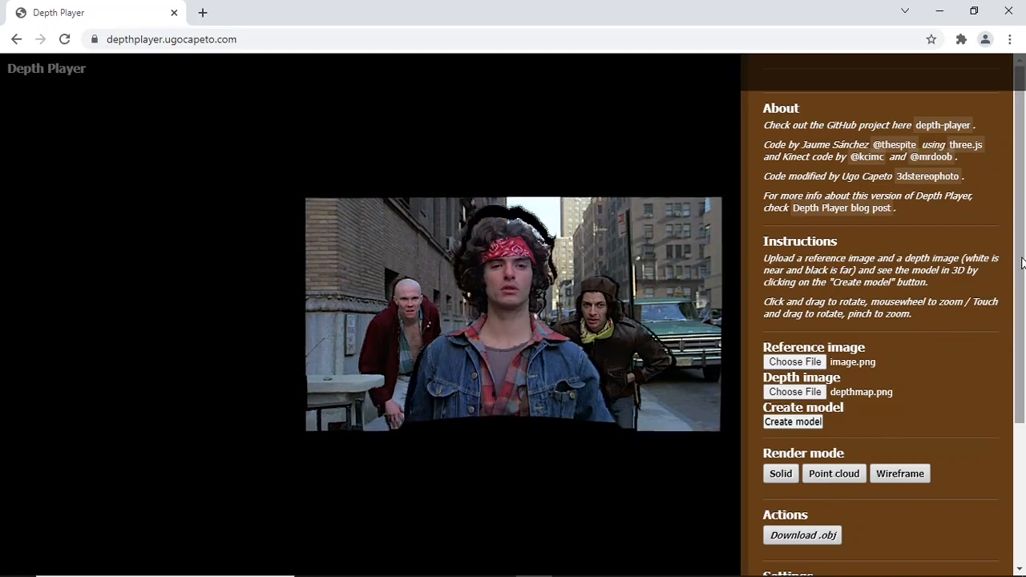
{"action": "left_click_drag", "start_coordinate": [1022, 258], "coordinate": [1020, 270]}
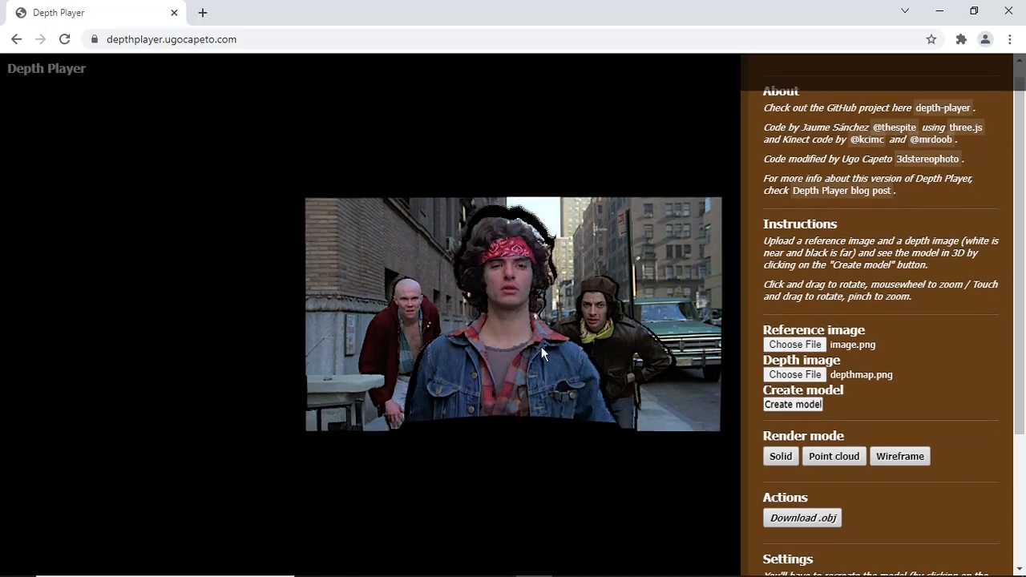
{"action": "left_click_drag", "start_coordinate": [538, 345], "coordinate": [245, 278]}
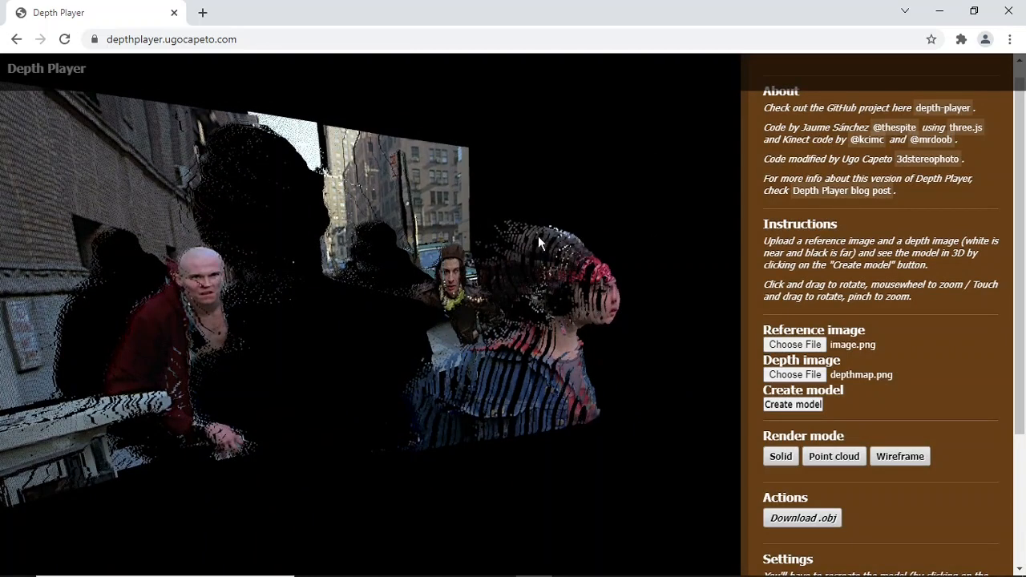
{"action": "left_click_drag", "start_coordinate": [562, 309], "coordinate": [442, 303]}
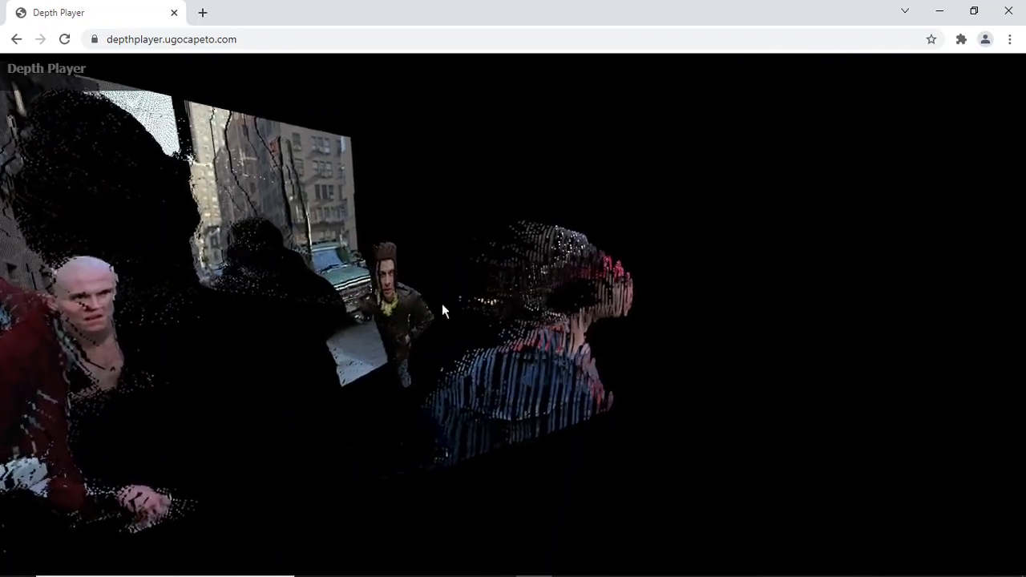
{"action": "left_click_drag", "start_coordinate": [581, 291], "coordinate": [589, 359]}
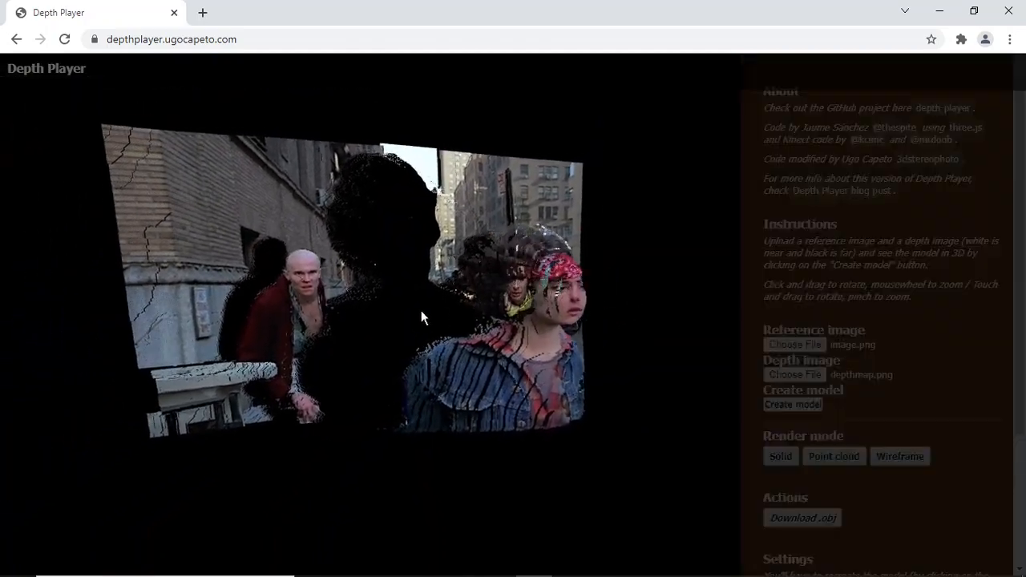
{"action": "left_click_drag", "start_coordinate": [339, 328], "coordinate": [491, 311]}
{"action": "scroll", "coordinate": [486, 317], "scroll_direction": "up", "scroll_amount": 2}
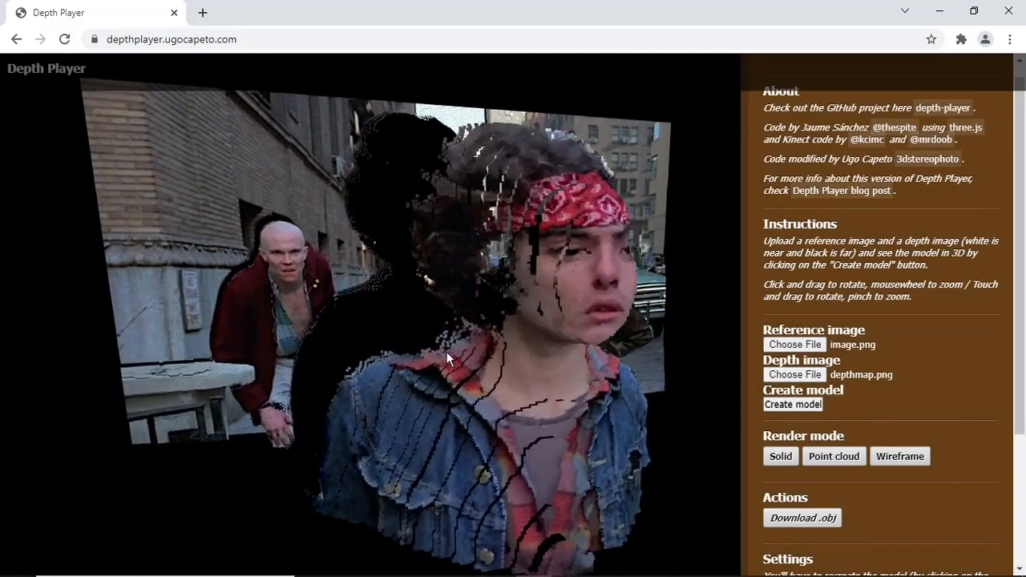
{"action": "left_click_drag", "start_coordinate": [447, 353], "coordinate": [361, 358]}
{"action": "scroll", "coordinate": [528, 344], "scroll_direction": "down", "scroll_amount": 3}
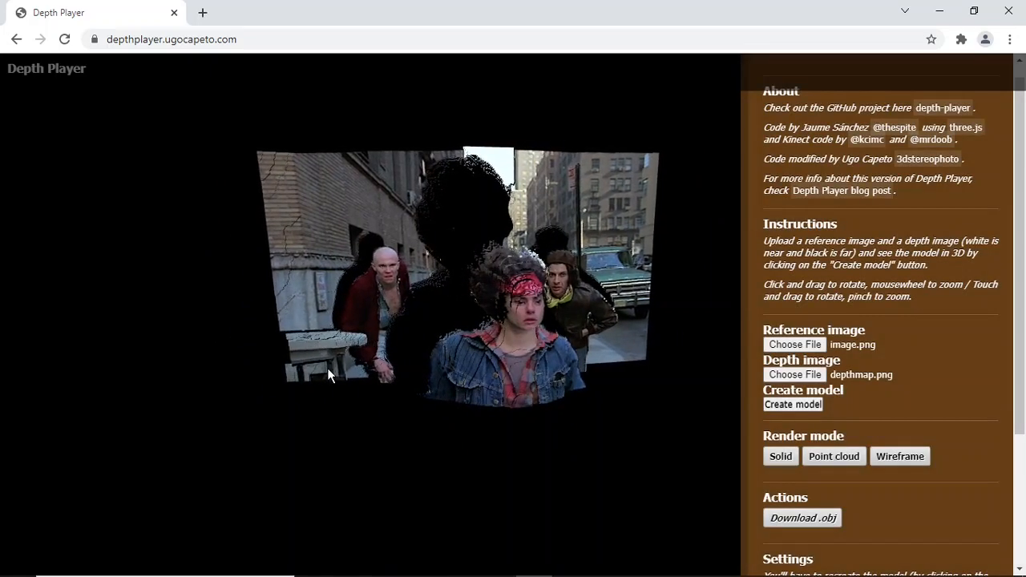
{"action": "left_click_drag", "start_coordinate": [328, 368], "coordinate": [387, 319]}
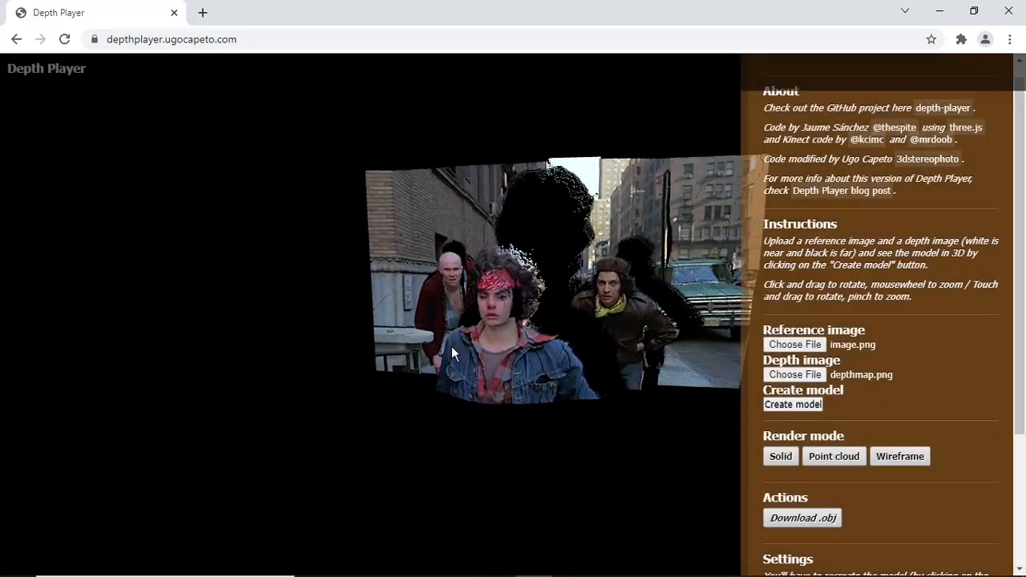
{"action": "left_click_drag", "start_coordinate": [452, 349], "coordinate": [428, 325]}
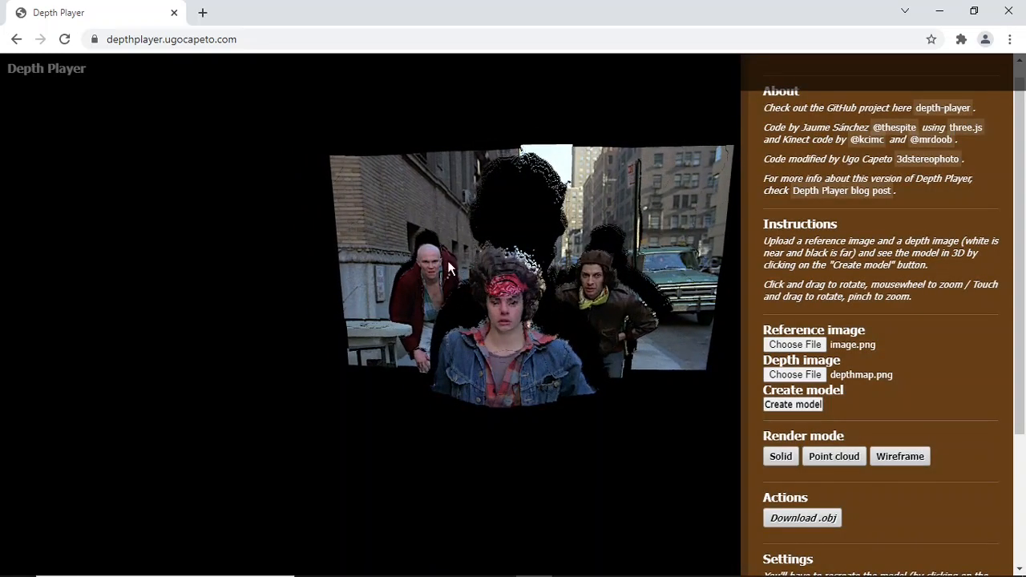
{"action": "left_click_drag", "start_coordinate": [473, 307], "coordinate": [517, 302]}
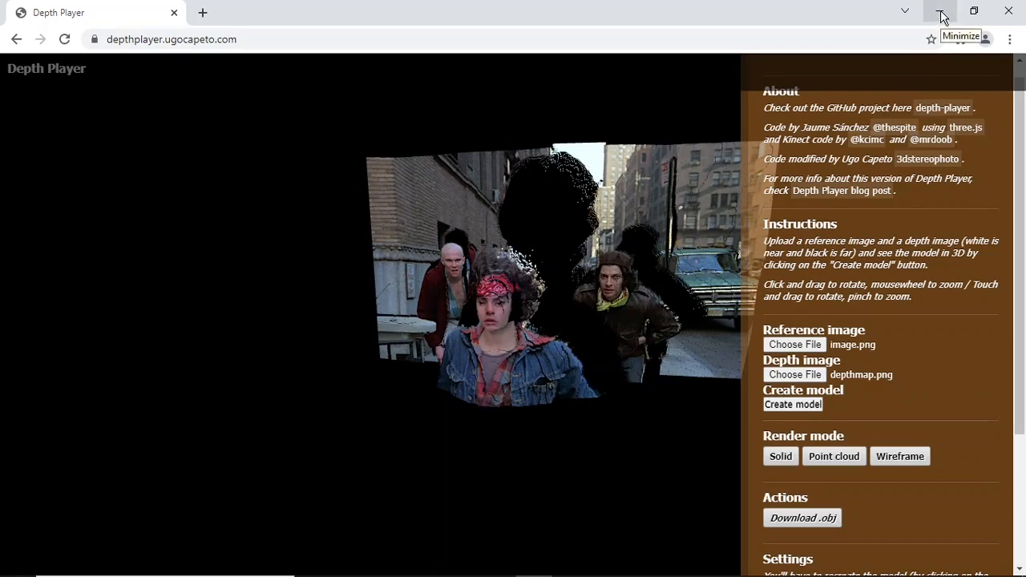
Minimize Chrome, return to the GIMP image and zoom it to 2:1 (200%).
{"action": "left_click", "coordinate": [942, 17]}
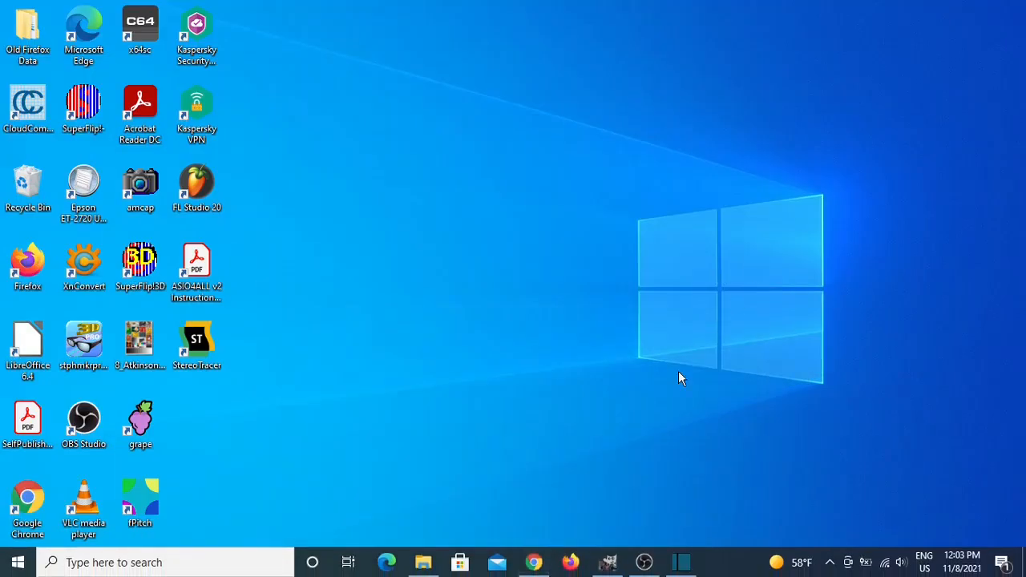
{"action": "left_click", "coordinate": [610, 566]}
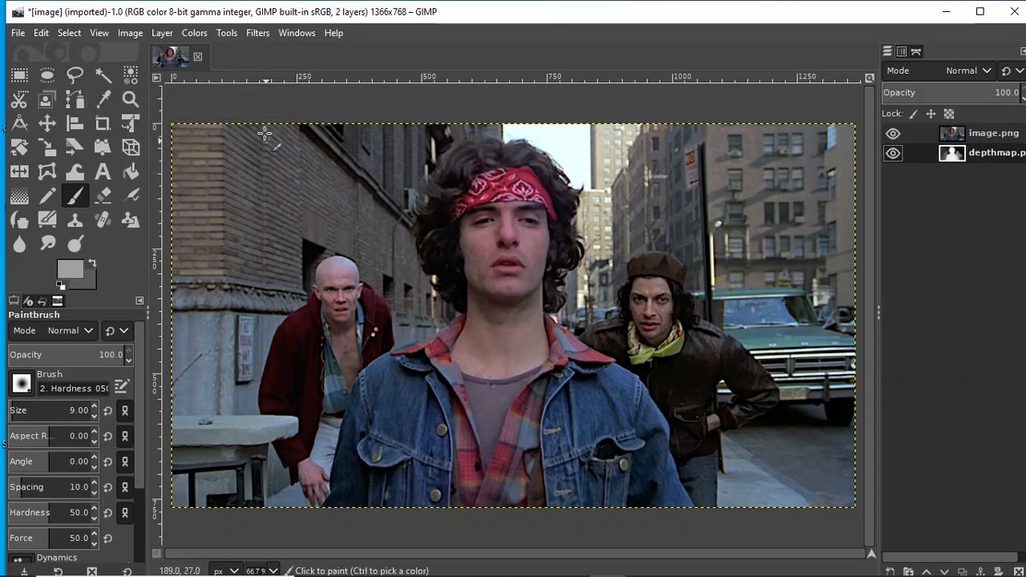
{"action": "left_click", "coordinate": [99, 33]}
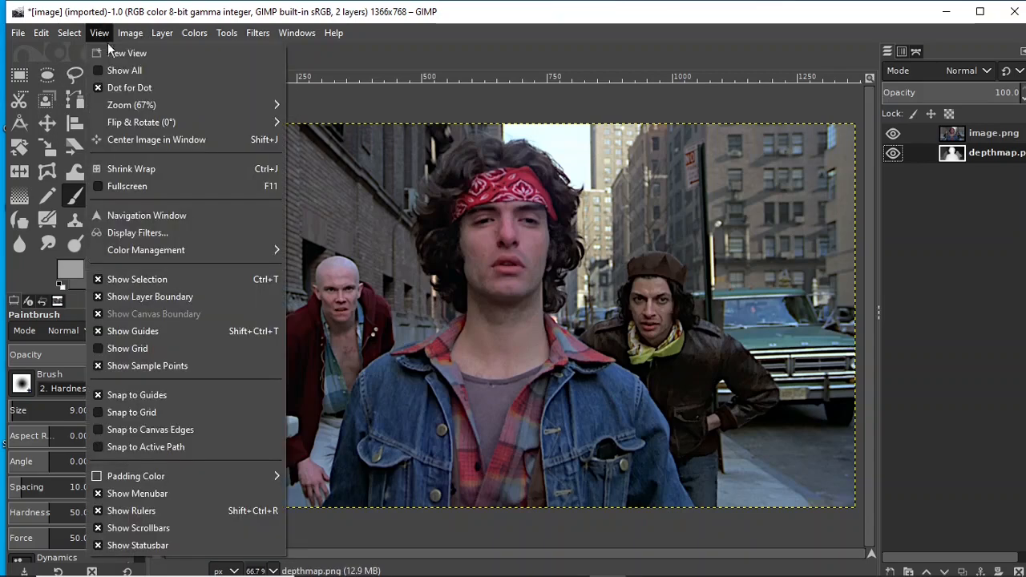
{"action": "mouse_move", "coordinate": [280, 104]}
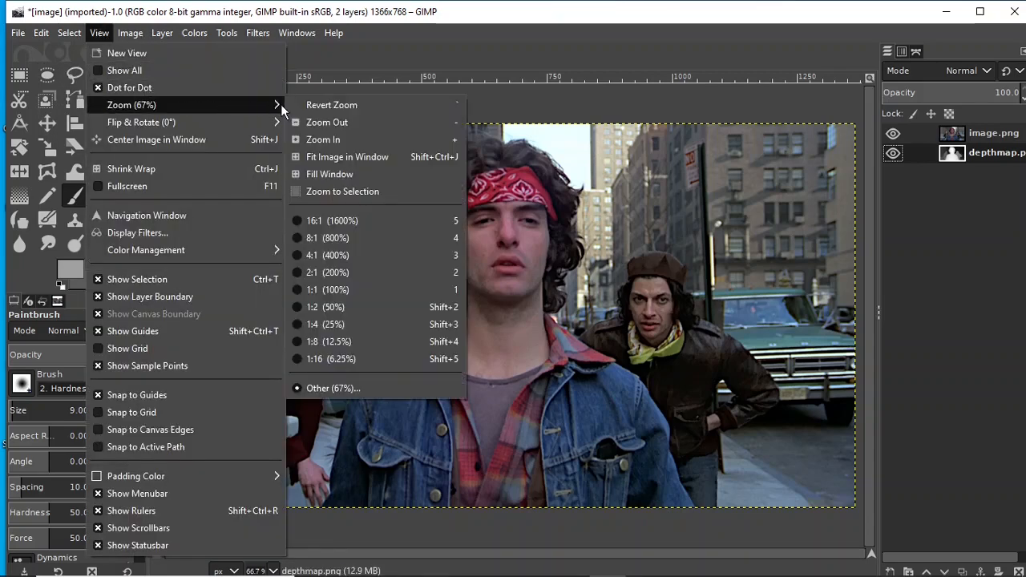
{"action": "left_click", "coordinate": [341, 275]}
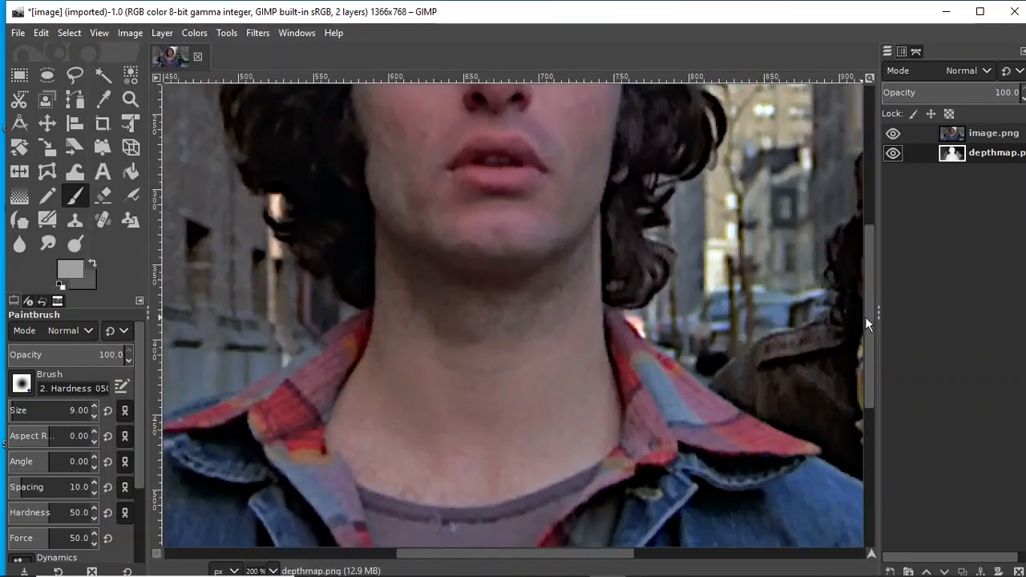
Scroll to the image's bottom-left corner with the table and pick the Free Select tool.
{"action": "left_click_drag", "start_coordinate": [869, 317], "coordinate": [768, 495]}
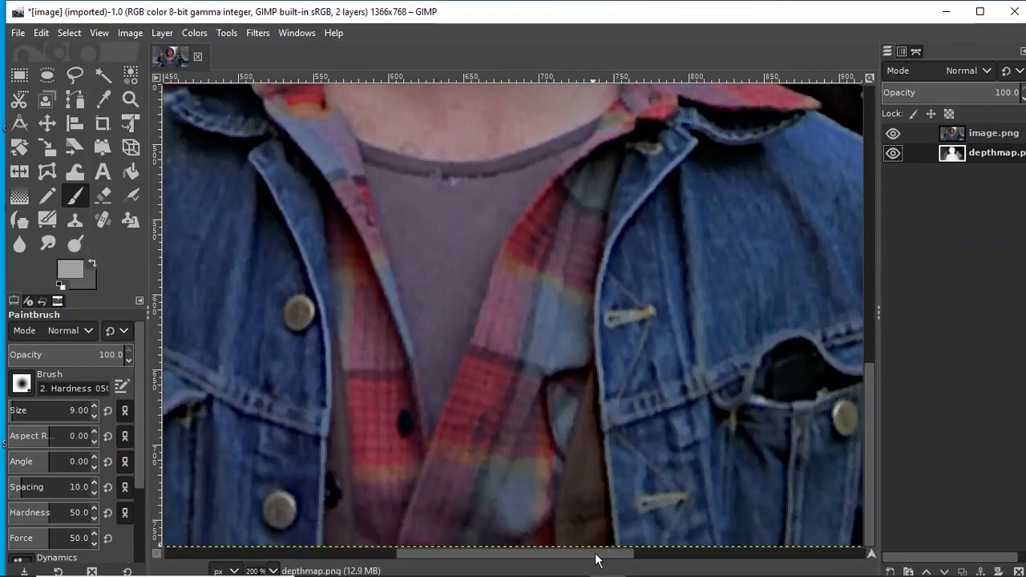
{"action": "left_click_drag", "start_coordinate": [600, 554], "coordinate": [363, 554]}
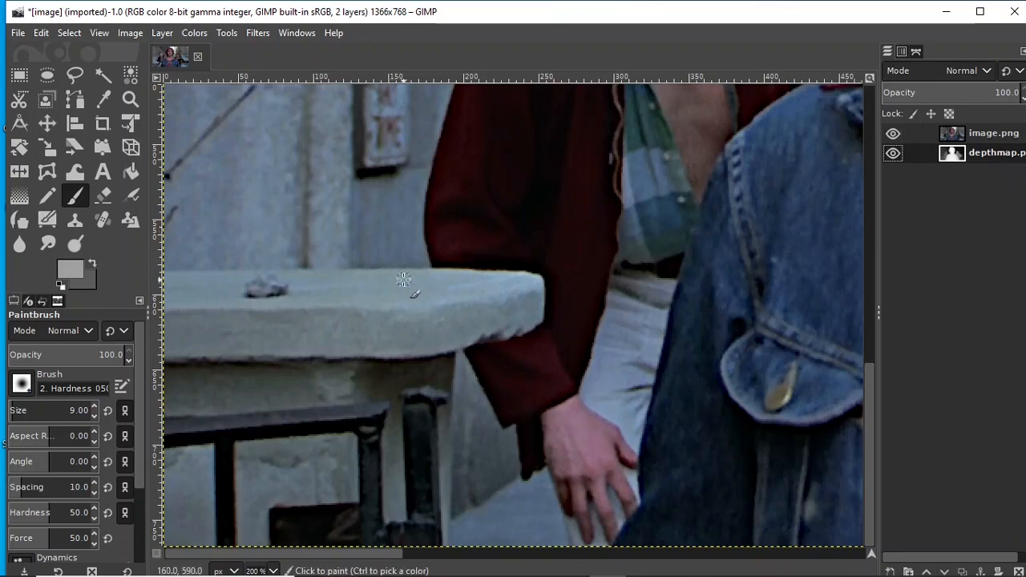
{"action": "left_click", "coordinate": [74, 75]}
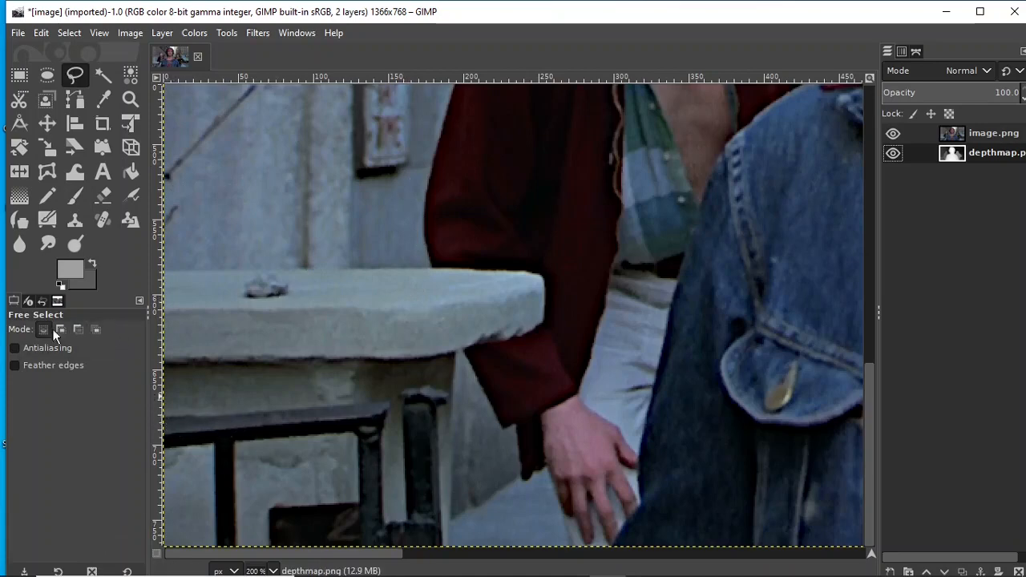
Trace the free-select outline from the left edge around the table leg to the bottom edge.
{"action": "left_click", "coordinate": [162, 417]}
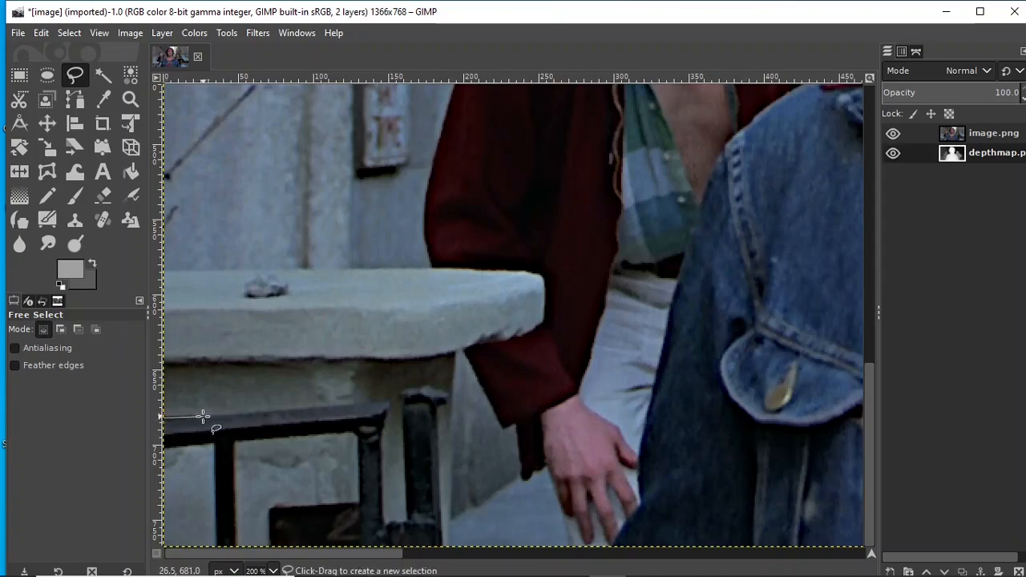
{"action": "left_click", "coordinate": [388, 402]}
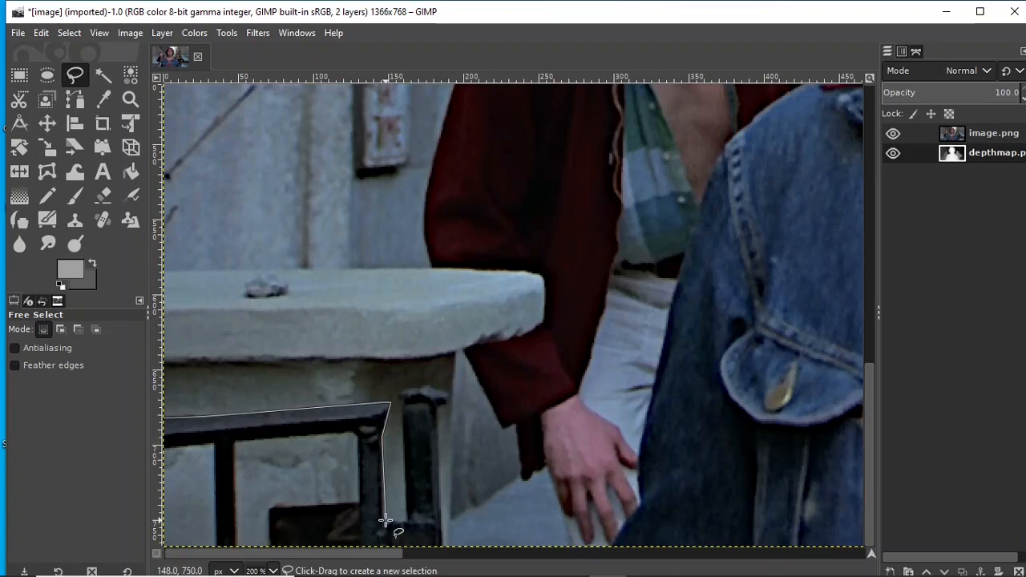
{"action": "left_click", "coordinate": [383, 520]}
{"action": "left_click", "coordinate": [406, 520]}
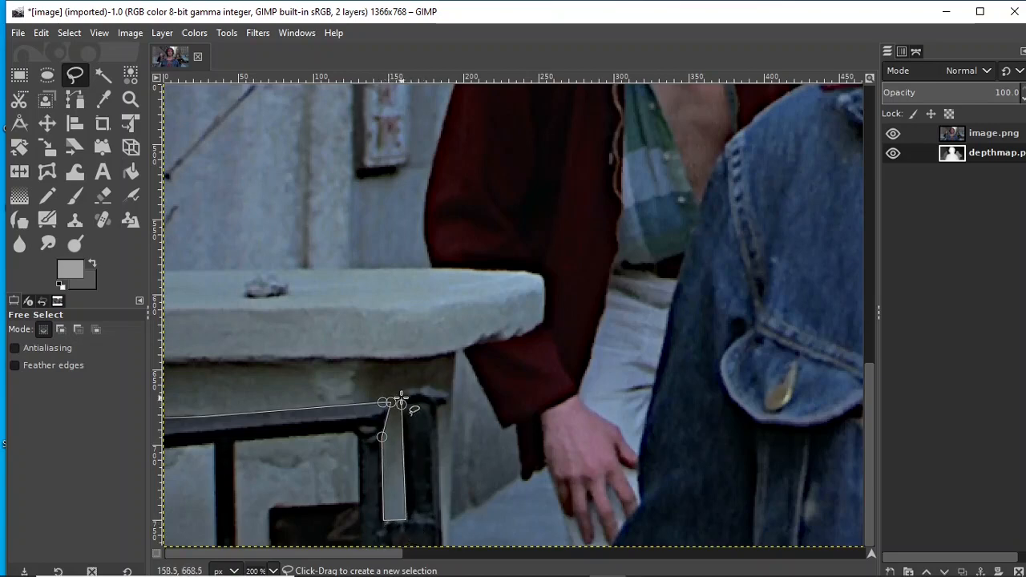
{"action": "left_click", "coordinate": [398, 393]}
{"action": "left_click", "coordinate": [417, 386]}
{"action": "left_click", "coordinate": [438, 386]}
{"action": "left_click", "coordinate": [452, 397]}
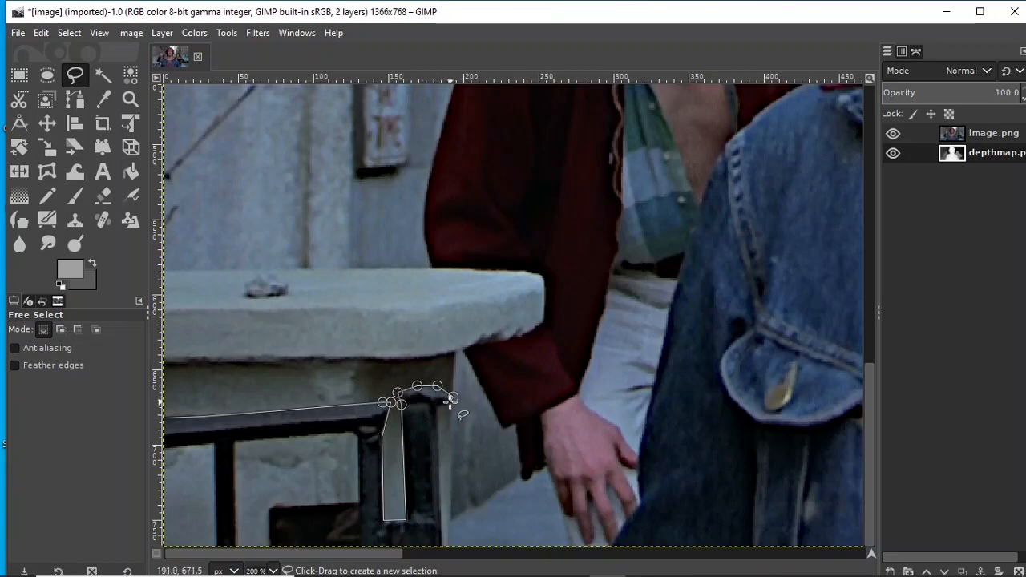
{"action": "left_click", "coordinate": [441, 406]}
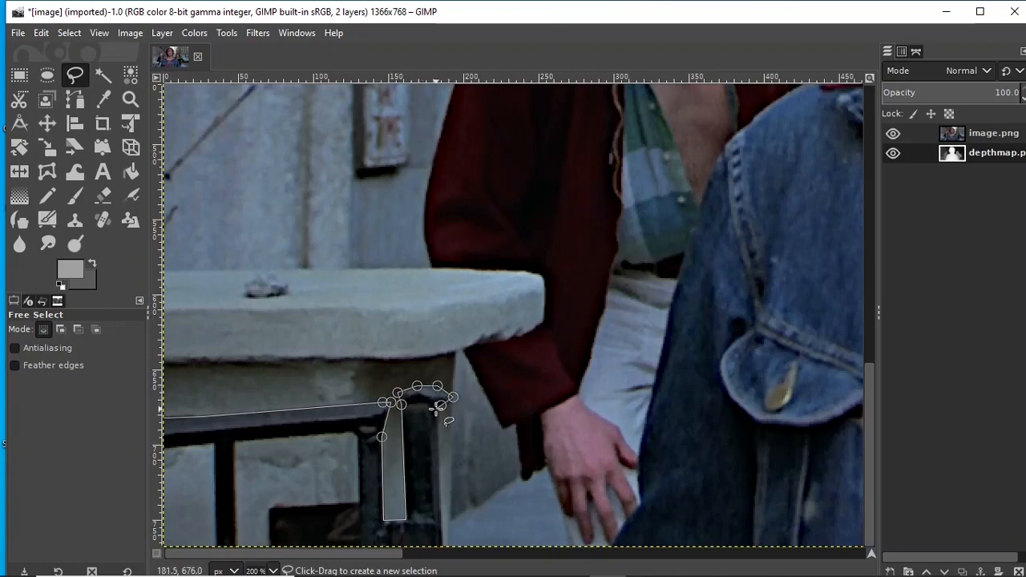
{"action": "left_click", "coordinate": [444, 548]}
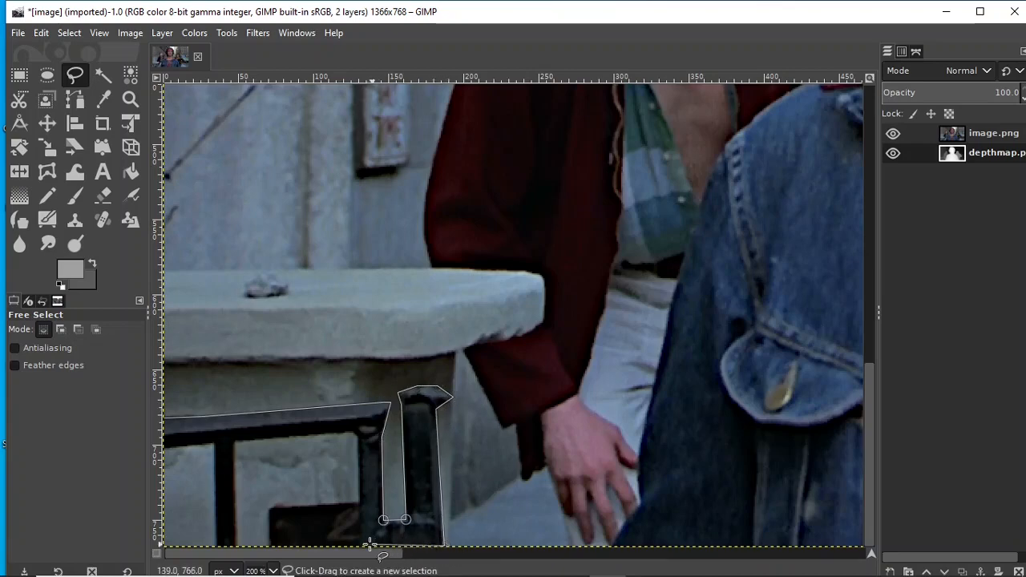
Continue the outline along the bottom and around the railing bars, closing it at the start.
{"action": "left_click", "coordinate": [270, 548]}
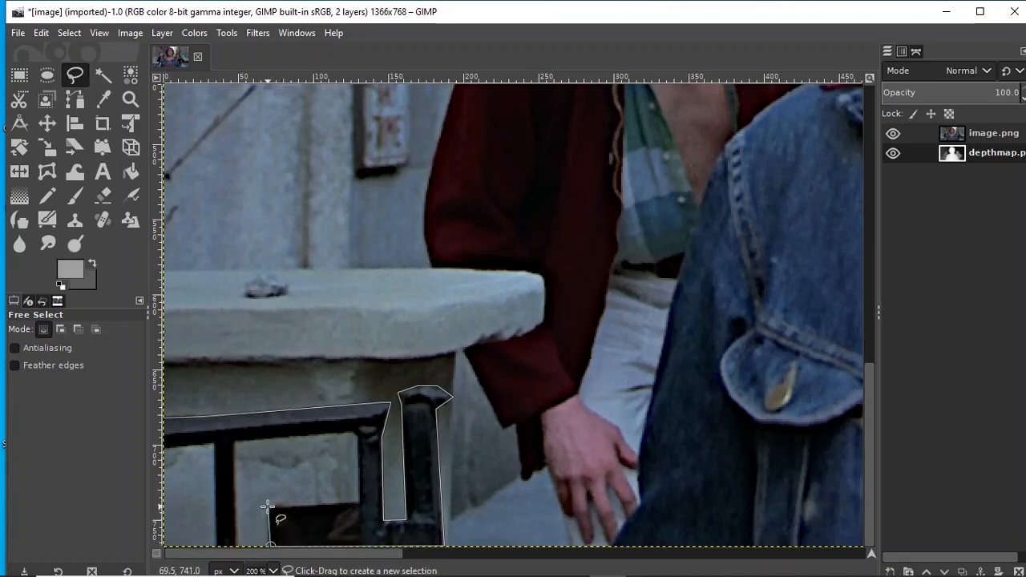
{"action": "left_click", "coordinate": [268, 507]}
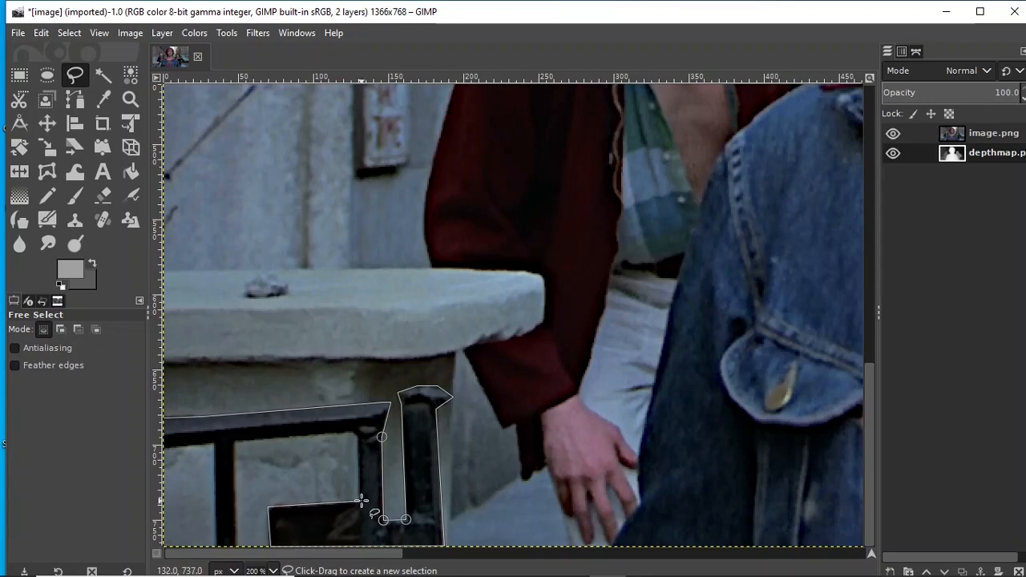
{"action": "left_click", "coordinate": [359, 501]}
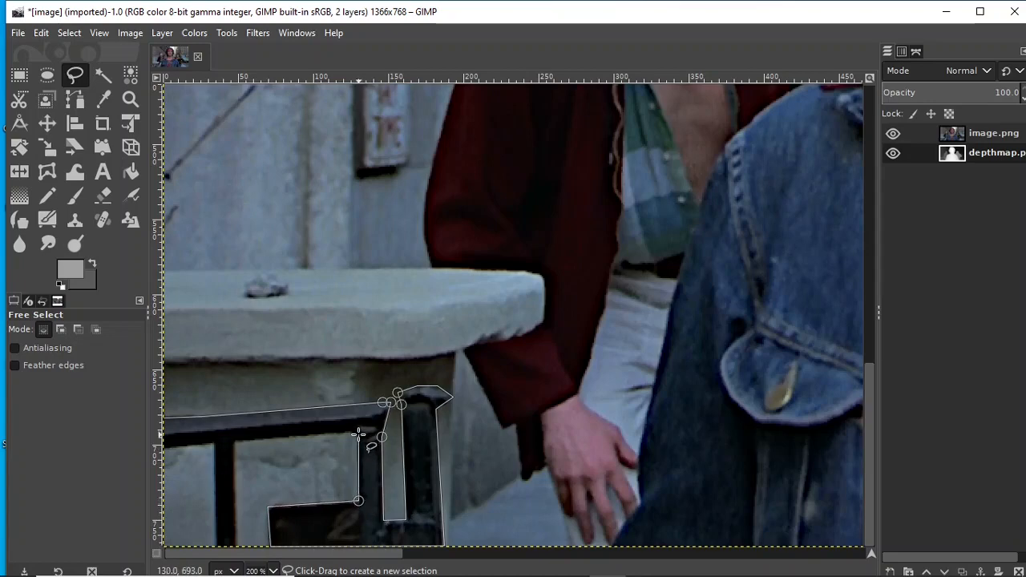
{"action": "left_click", "coordinate": [357, 434]}
{"action": "left_click", "coordinate": [233, 442]}
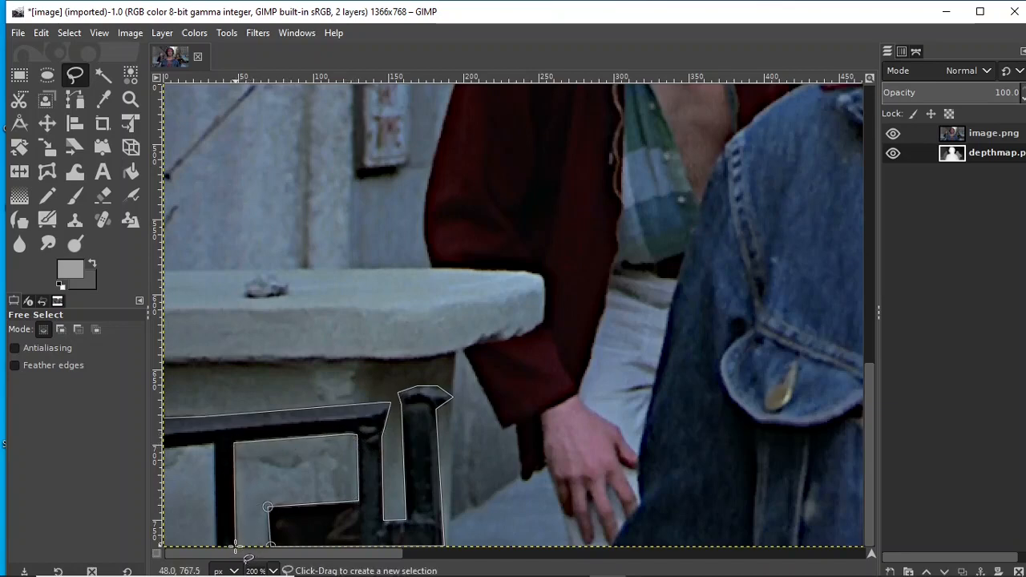
{"action": "left_click", "coordinate": [235, 546]}
{"action": "left_click", "coordinate": [215, 545]}
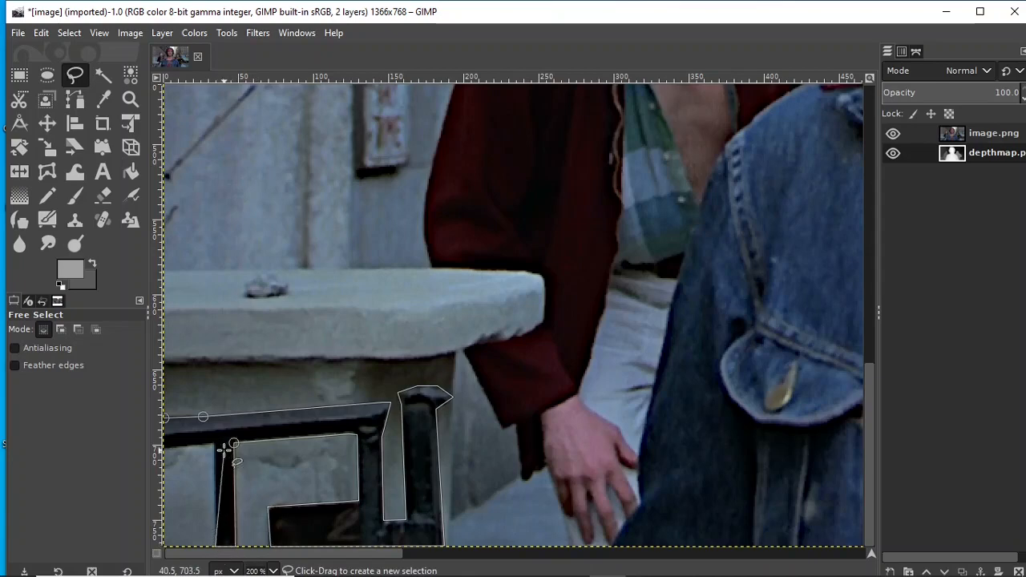
{"action": "left_click", "coordinate": [212, 445]}
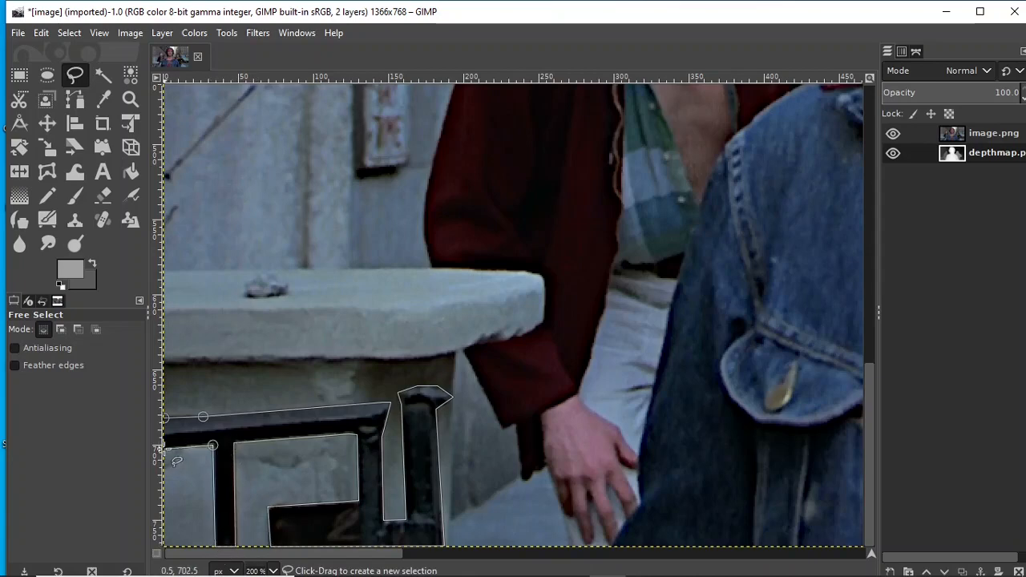
{"action": "left_click", "coordinate": [164, 446]}
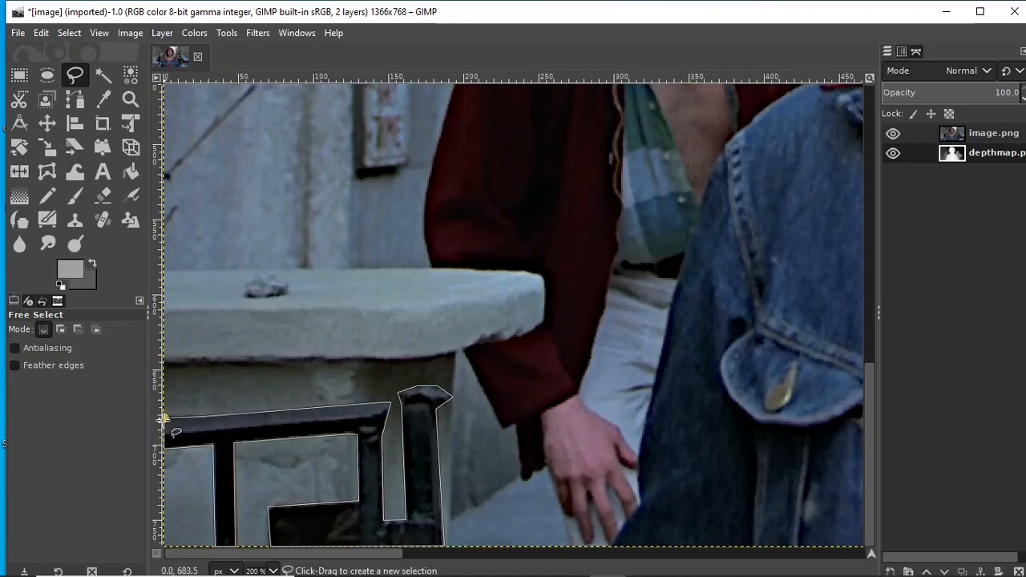
{"action": "left_click", "coordinate": [164, 418]}
{"action": "left_click", "coordinate": [164, 418]}
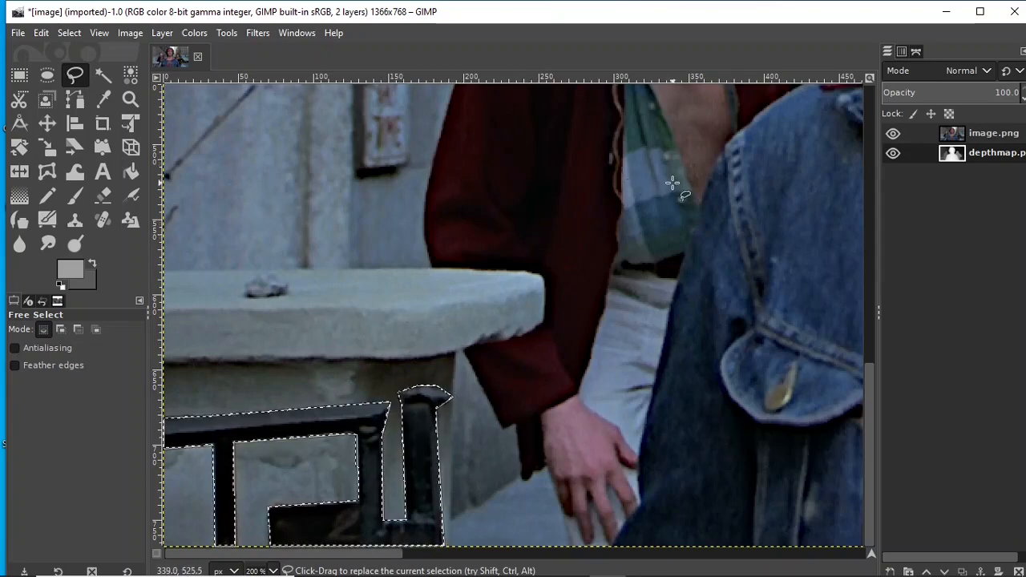
Commit the railing selection, convert it with Select > To Path, and show the Paths list.
{"action": "key", "text": "Return"}
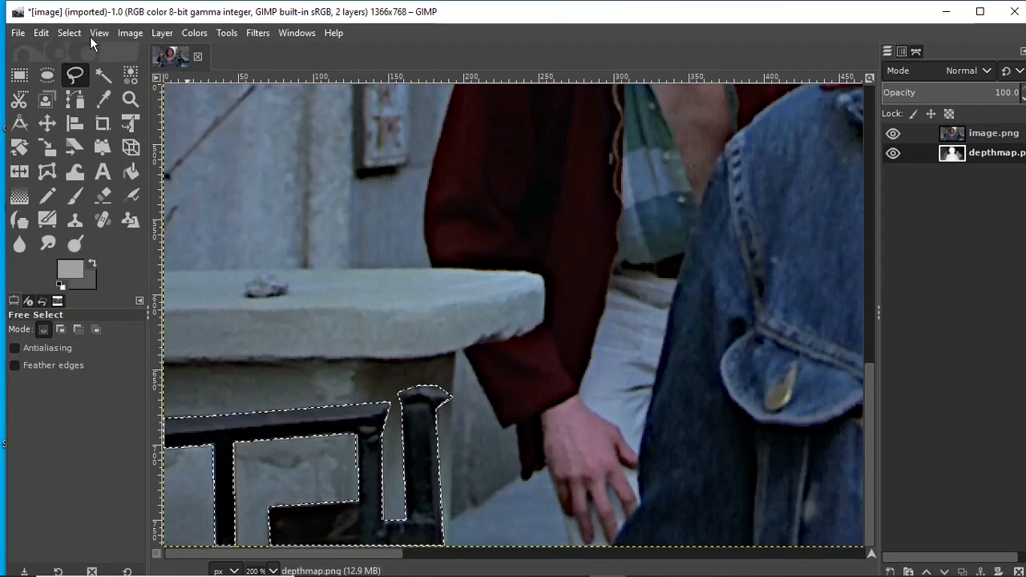
{"action": "left_click", "coordinate": [41, 32]}
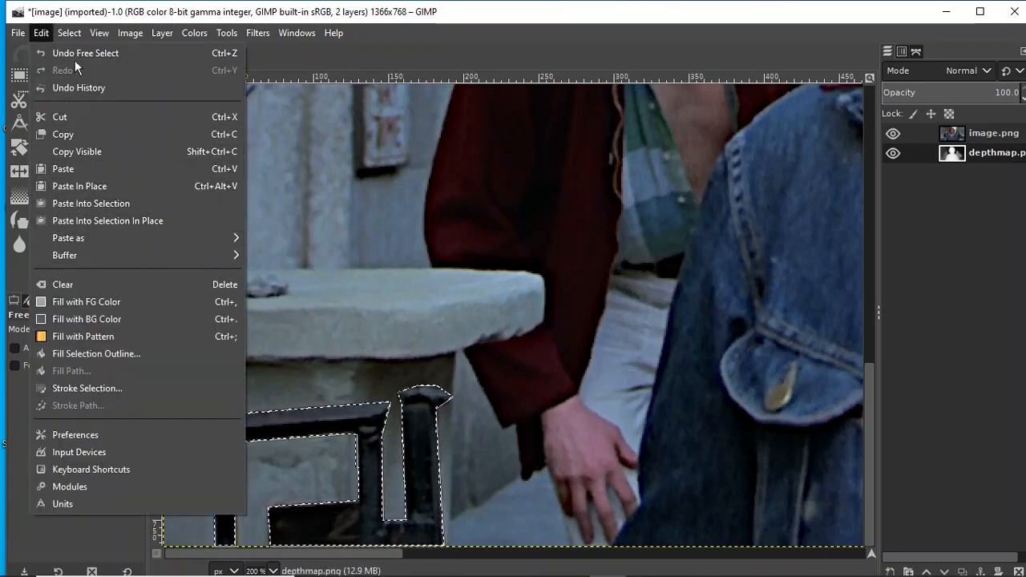
{"action": "mouse_move", "coordinate": [70, 36]}
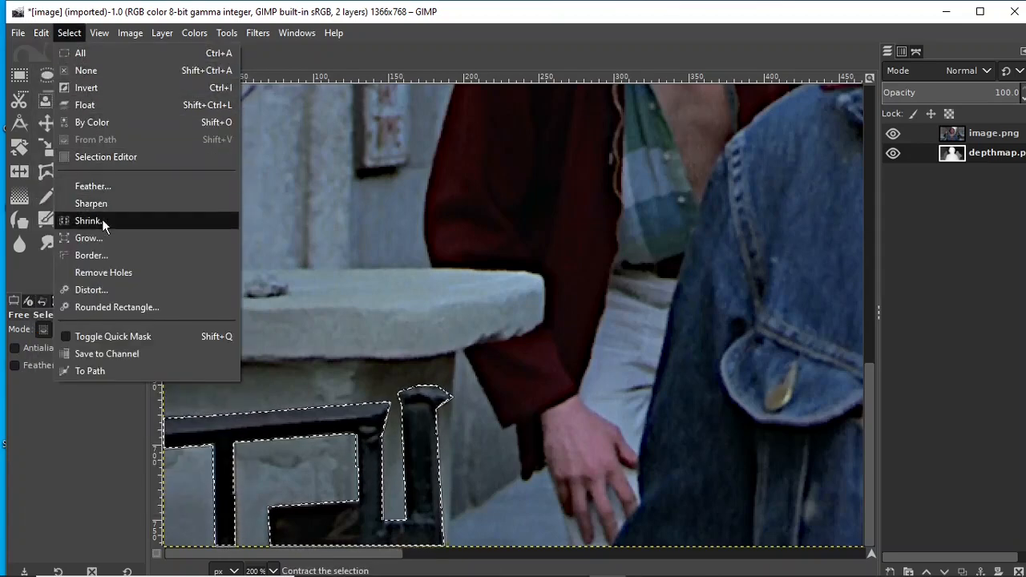
{"action": "left_click", "coordinate": [101, 372]}
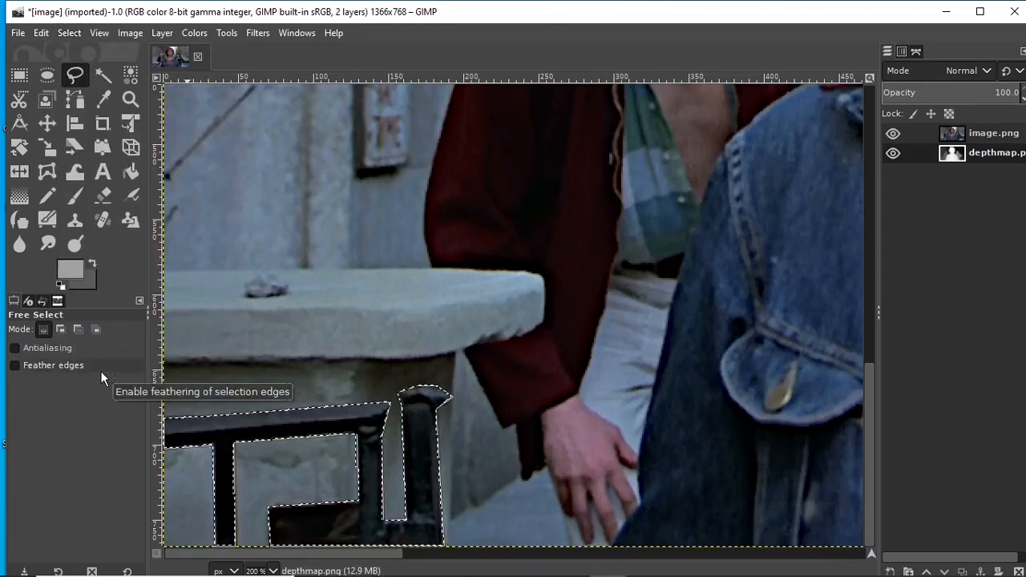
{"action": "left_click", "coordinate": [916, 51]}
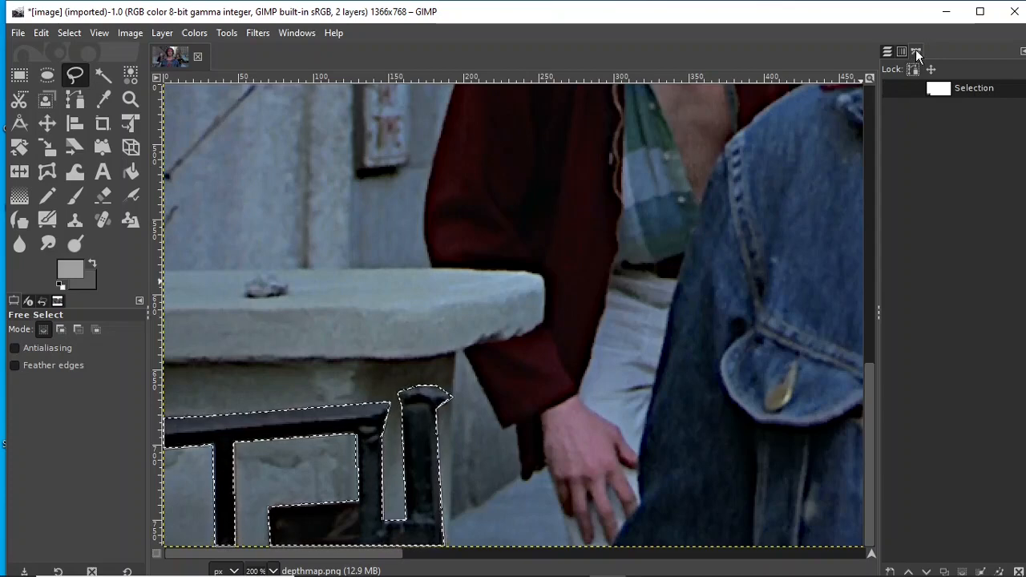
Rename the 'Selection' path to 'fence' and return to the Layers list.
{"action": "left_click", "coordinate": [985, 92]}
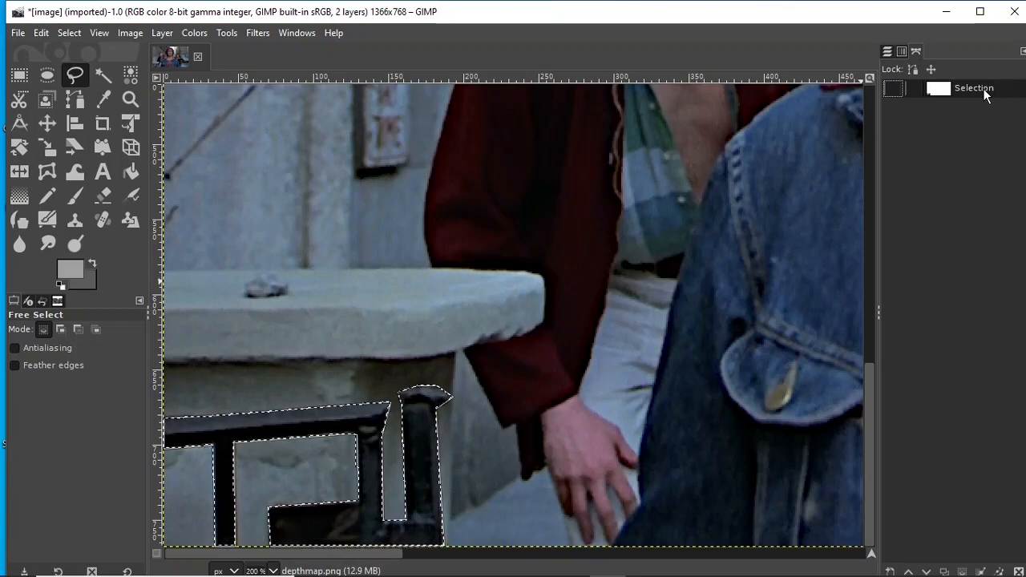
{"action": "double_click", "coordinate": [983, 89]}
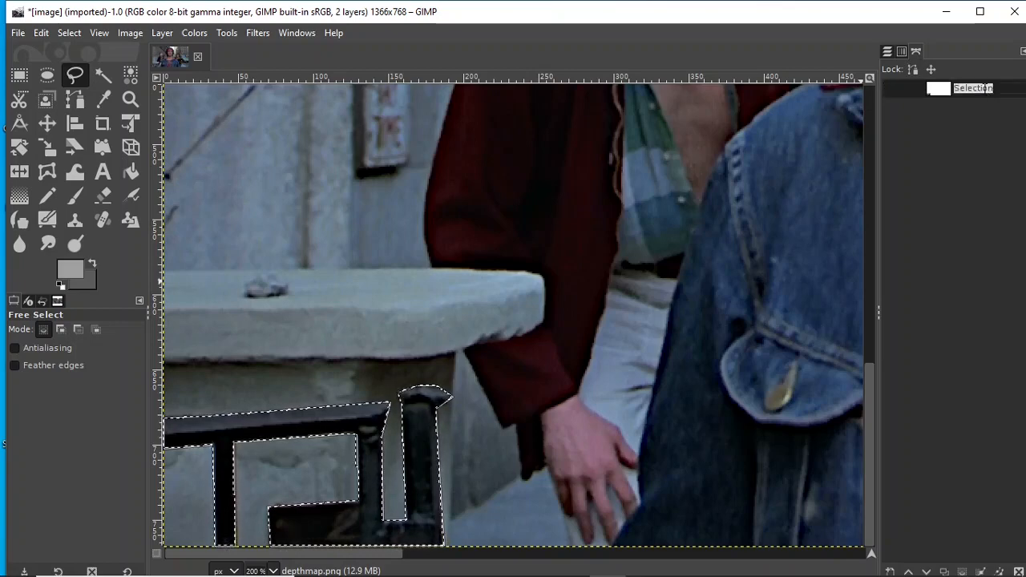
{"action": "type", "text": "fenc"}
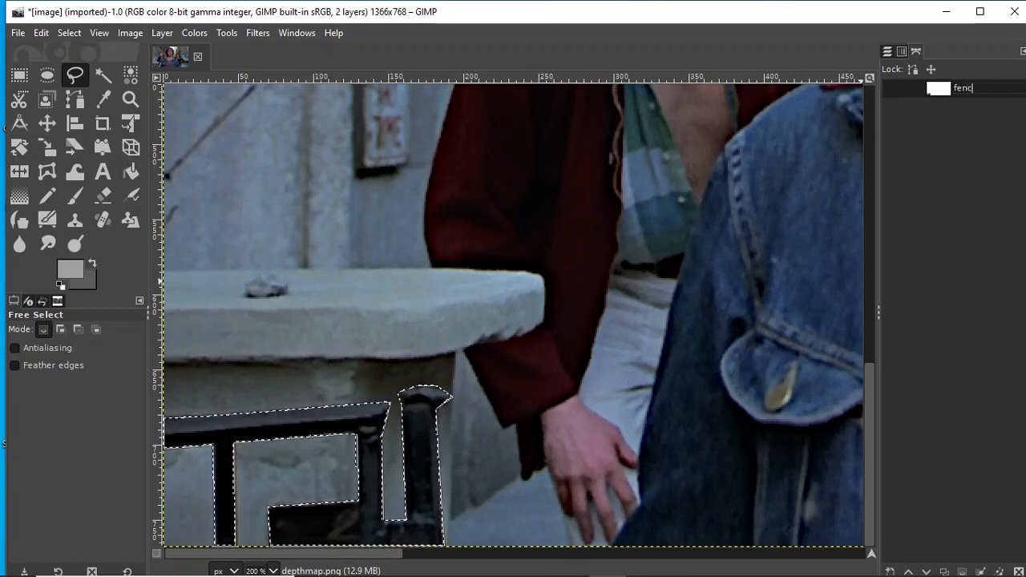
{"action": "type", "text": "e"}
{"action": "key", "text": "Return"}
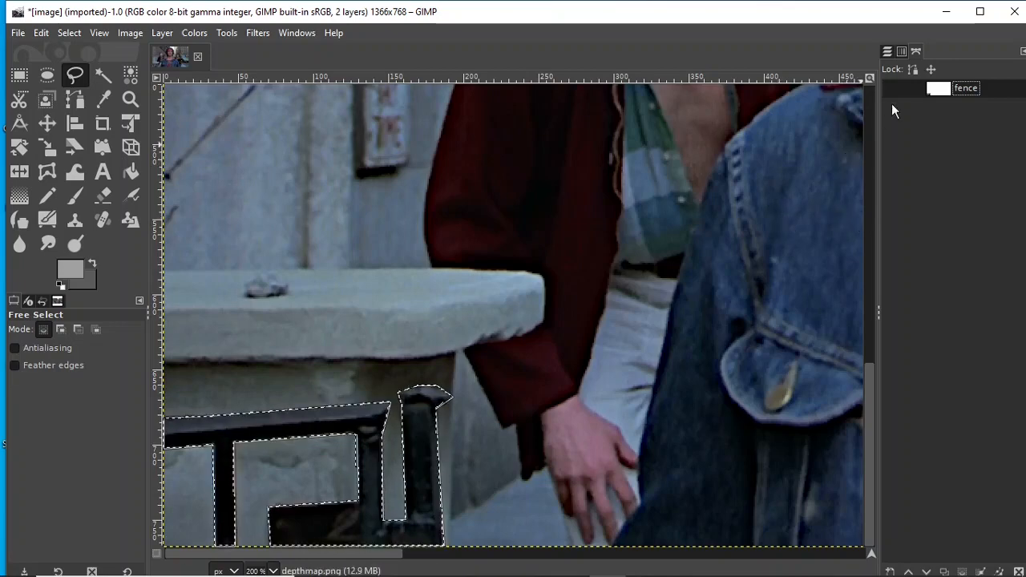
{"action": "left_click", "coordinate": [888, 52]}
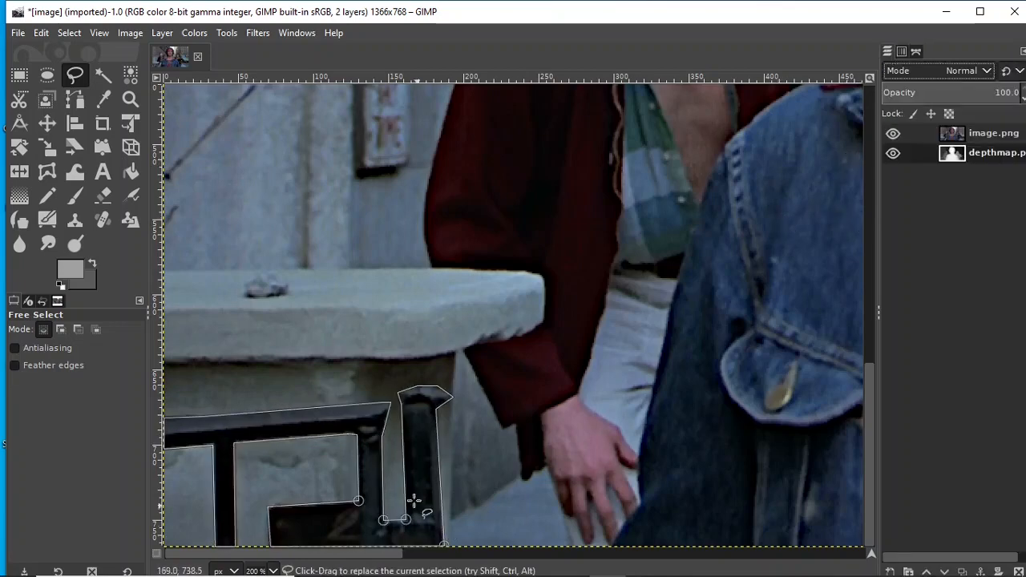
Commit the railing selection and hide the image.png layer to reveal the depth map.
{"action": "double_click", "coordinate": [437, 433]}
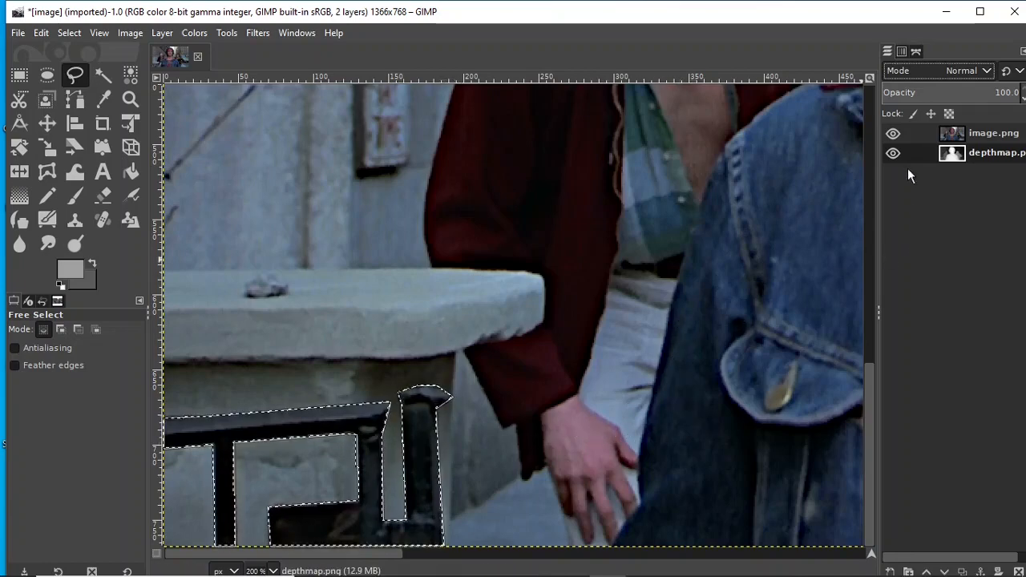
{"action": "left_click", "coordinate": [893, 135]}
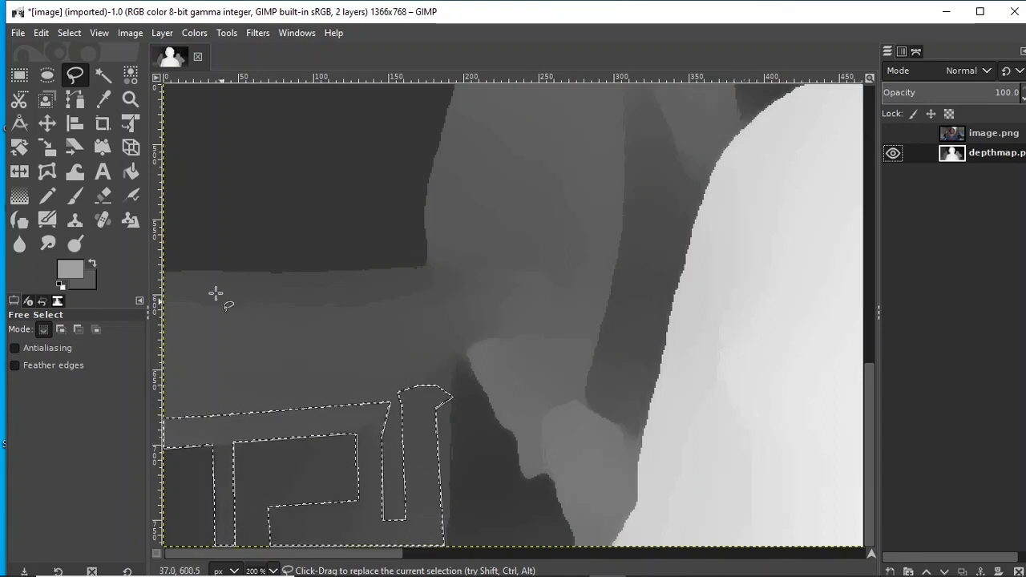
Sample the depth map's grey with the Color Picker, then set the foreground colour to c9c9c9.
{"action": "left_click", "coordinate": [103, 99]}
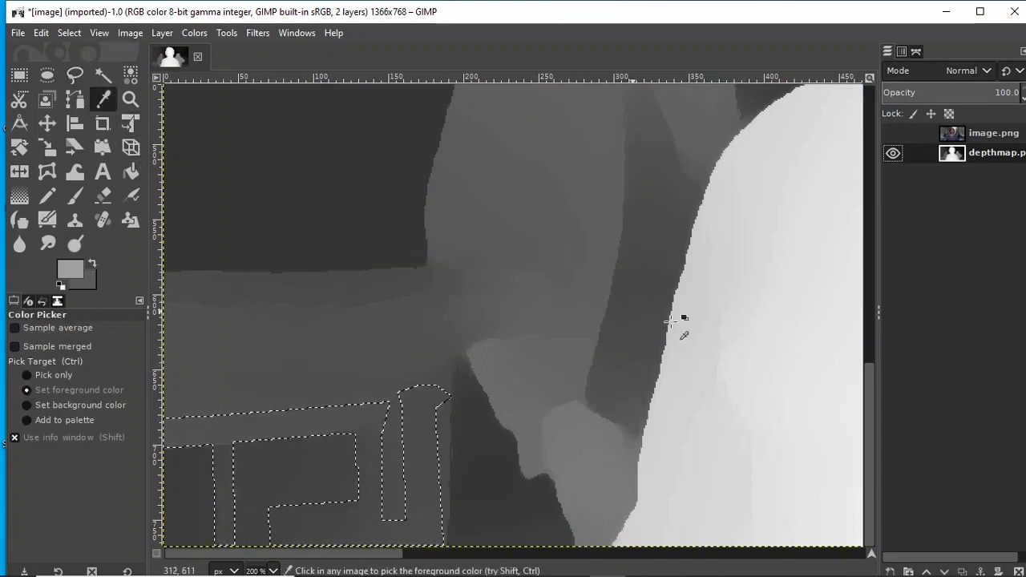
{"action": "left_click", "coordinate": [783, 380]}
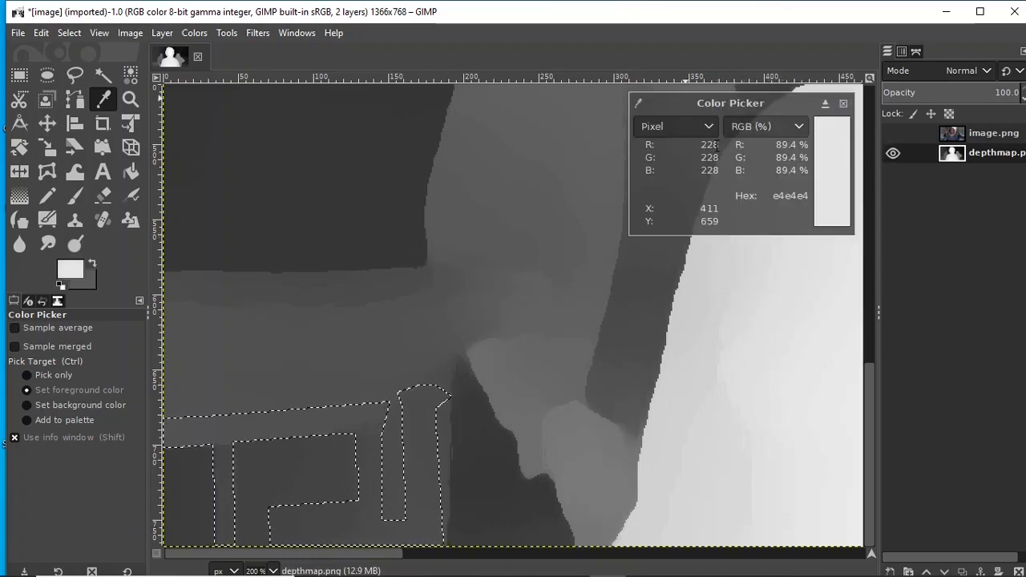
{"action": "left_click", "coordinate": [75, 273]}
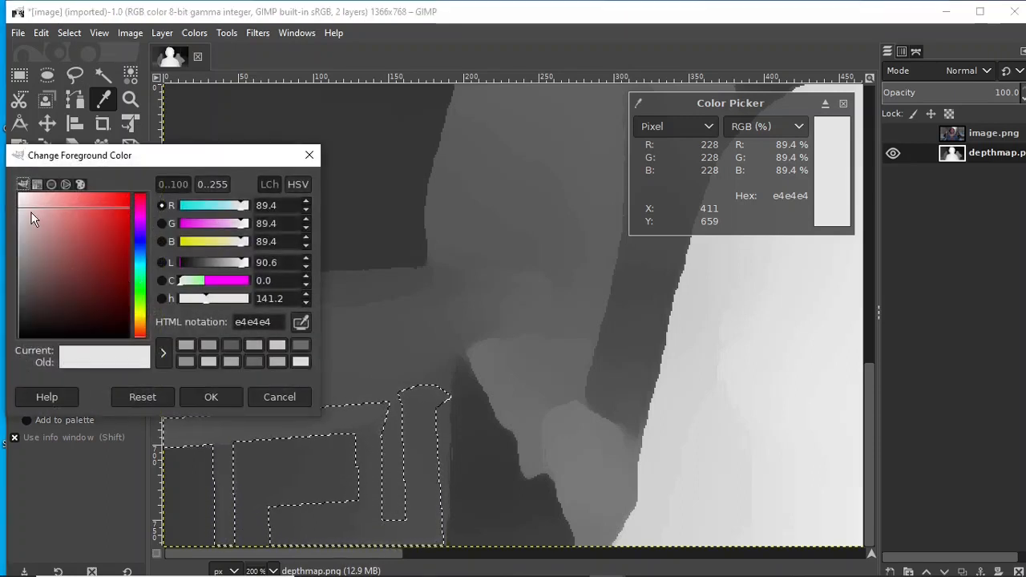
{"action": "left_click", "coordinate": [214, 184]}
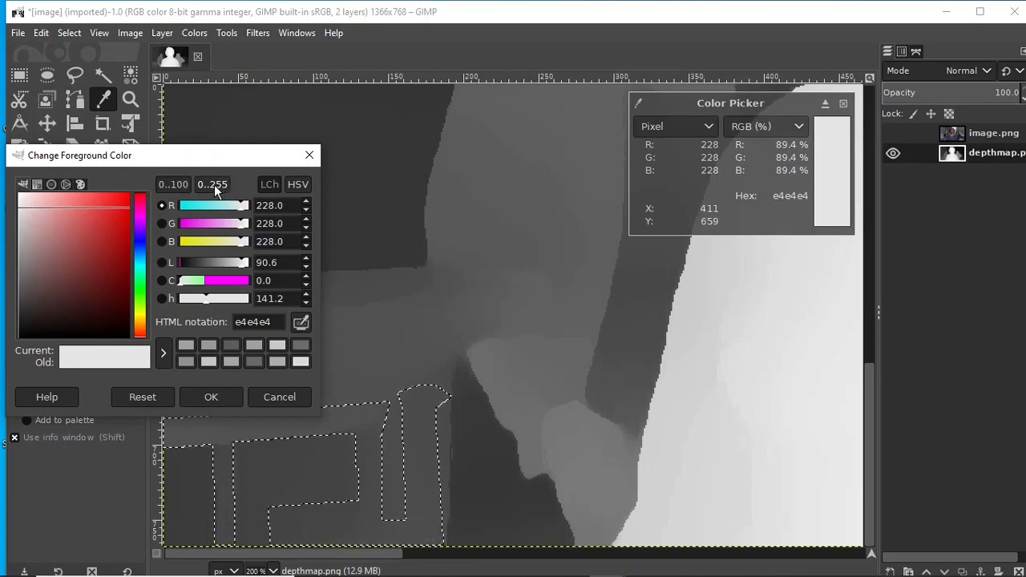
{"action": "left_click", "coordinate": [26, 207]}
{"action": "left_click_drag", "start_coordinate": [26, 210], "coordinate": [9, 228]}
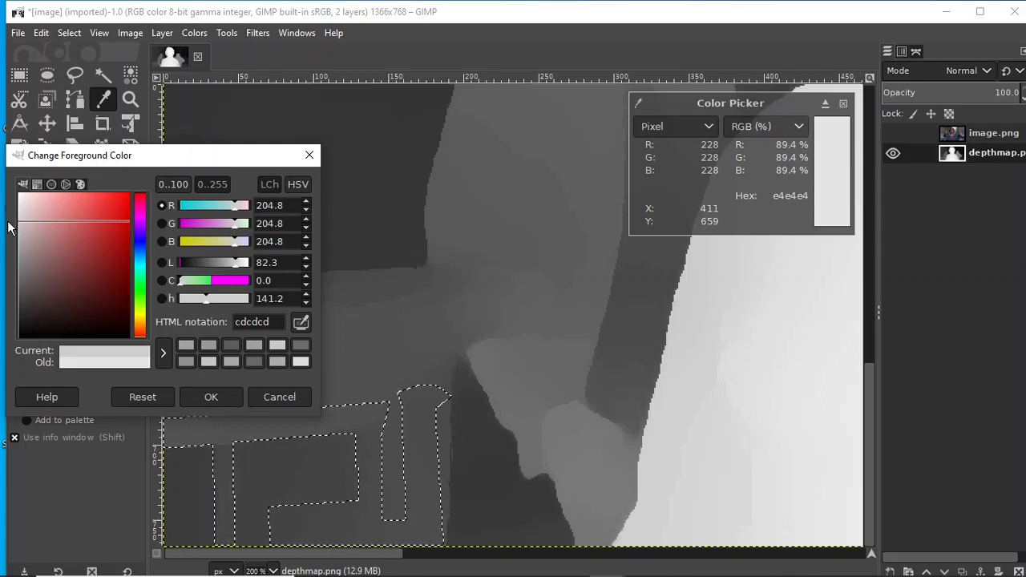
{"action": "left_click_drag", "start_coordinate": [10, 228], "coordinate": [11, 230]}
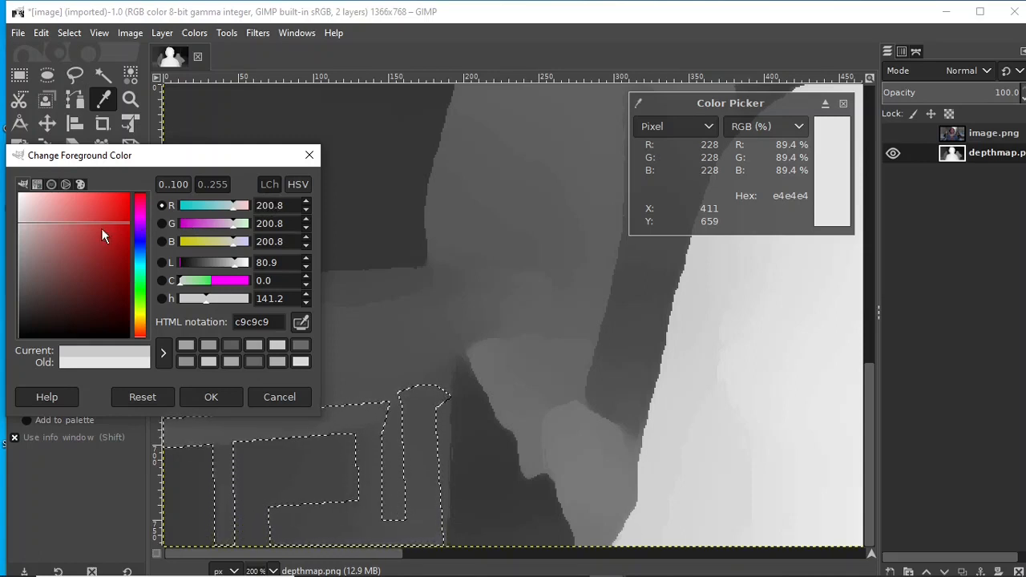
{"action": "left_click", "coordinate": [212, 397]}
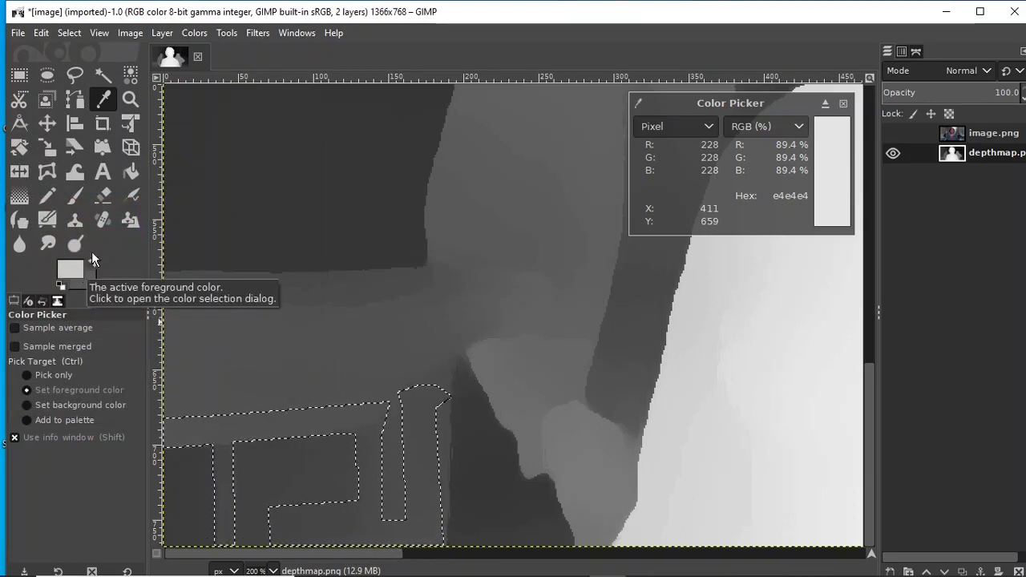
Bucket-fill the railing selection on depthmap.png with c9c9c9, select none, and show image.png again.
{"action": "left_click", "coordinate": [132, 173]}
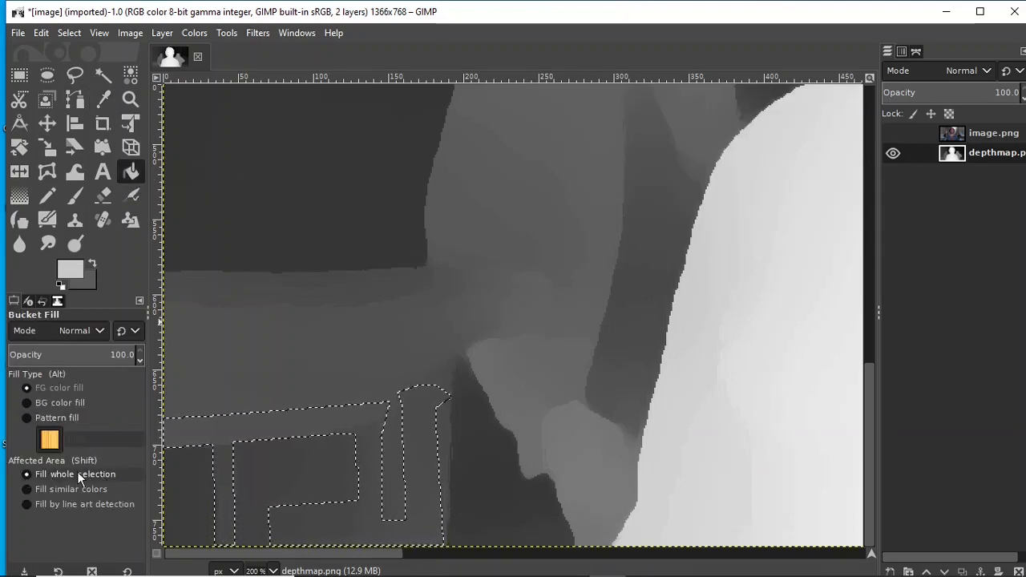
{"action": "left_click", "coordinate": [365, 421]}
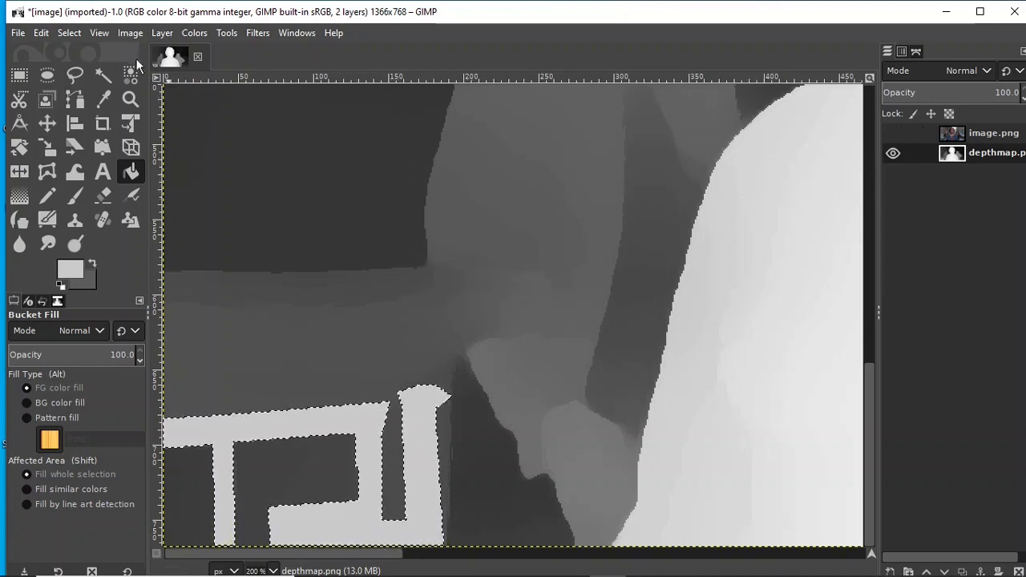
{"action": "left_click", "coordinate": [83, 33]}
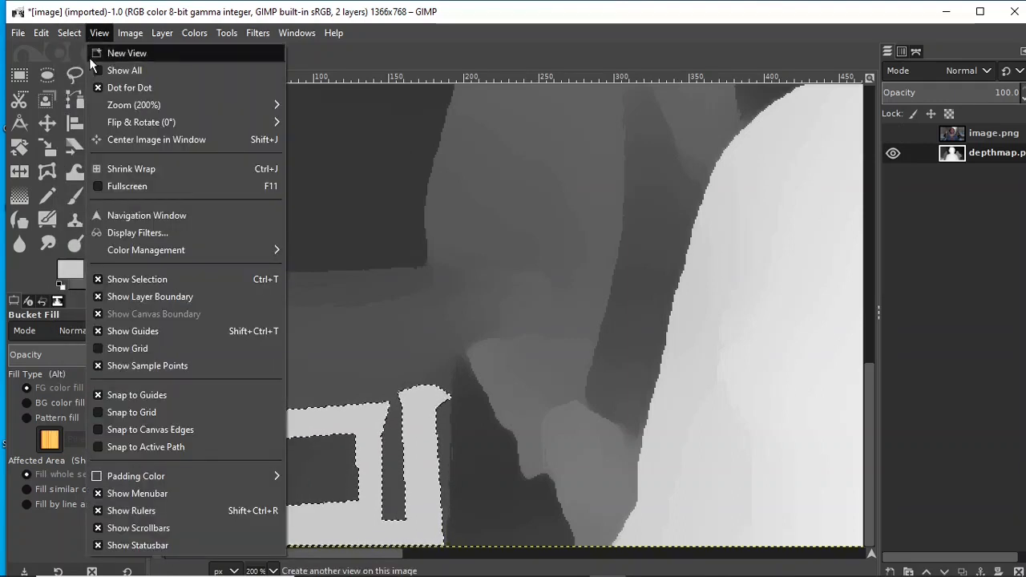
{"action": "left_click", "coordinate": [62, 37]}
{"action": "left_click", "coordinate": [63, 37]}
{"action": "left_click", "coordinate": [85, 74]}
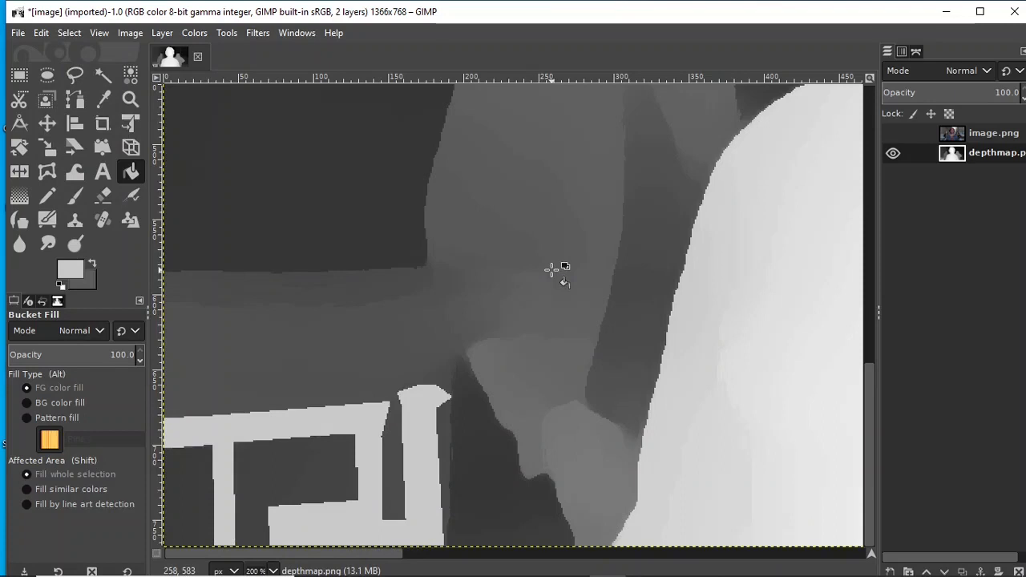
{"action": "left_click", "coordinate": [893, 133]}
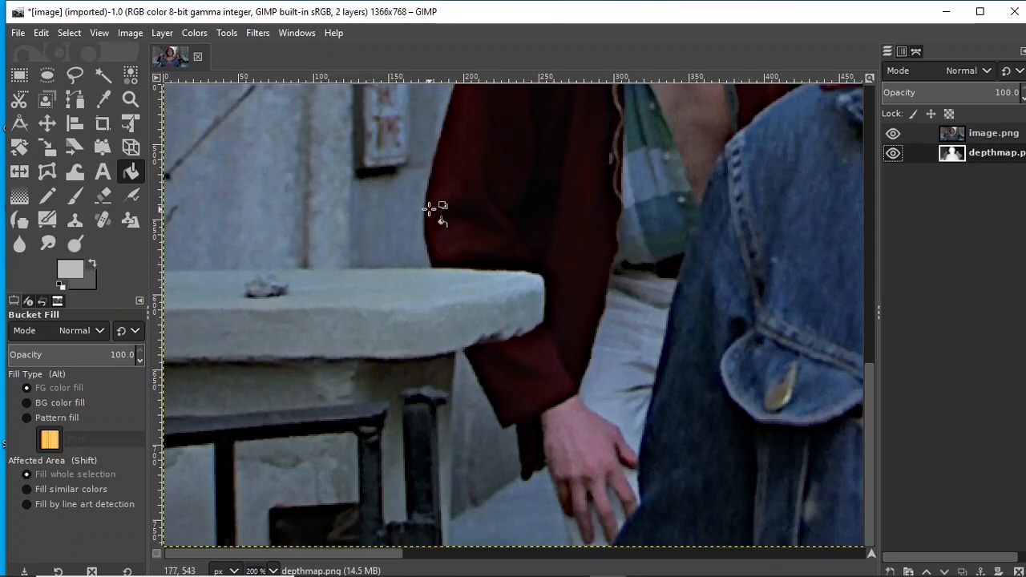
Turn the fence path into a selection using Path to Selection.
{"action": "left_click", "coordinate": [917, 52]}
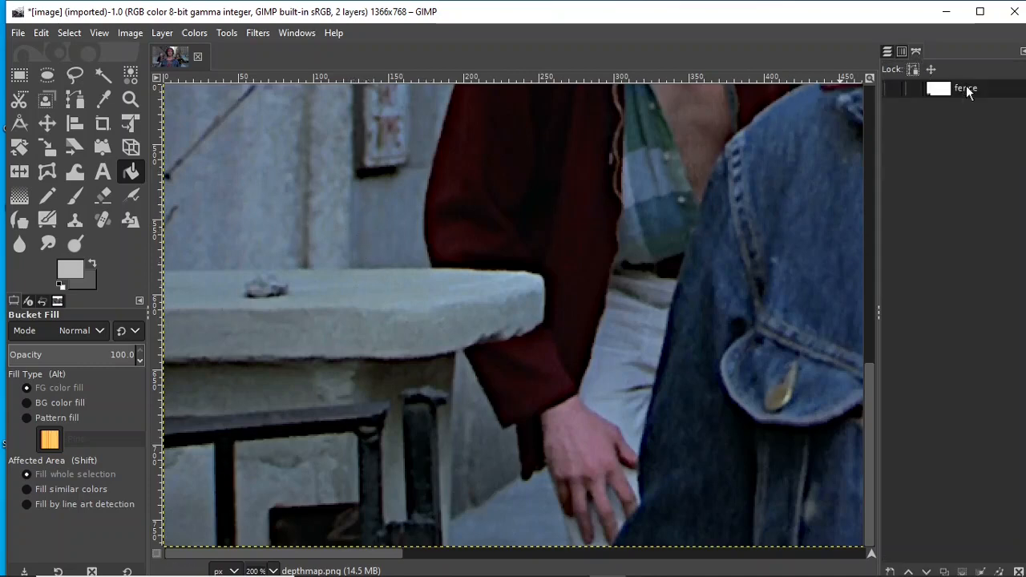
{"action": "left_click", "coordinate": [892, 88]}
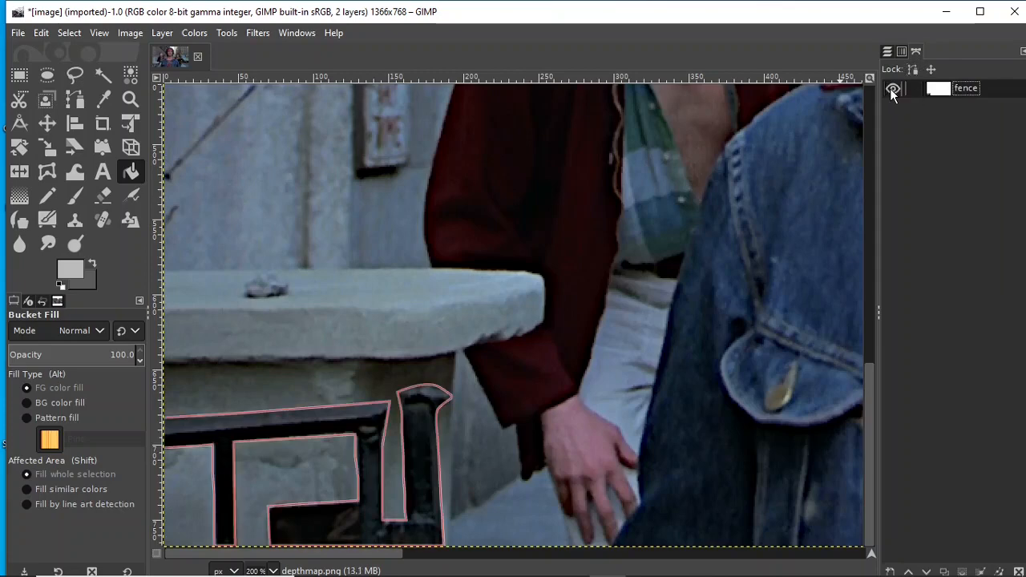
{"action": "left_click", "coordinate": [892, 89]}
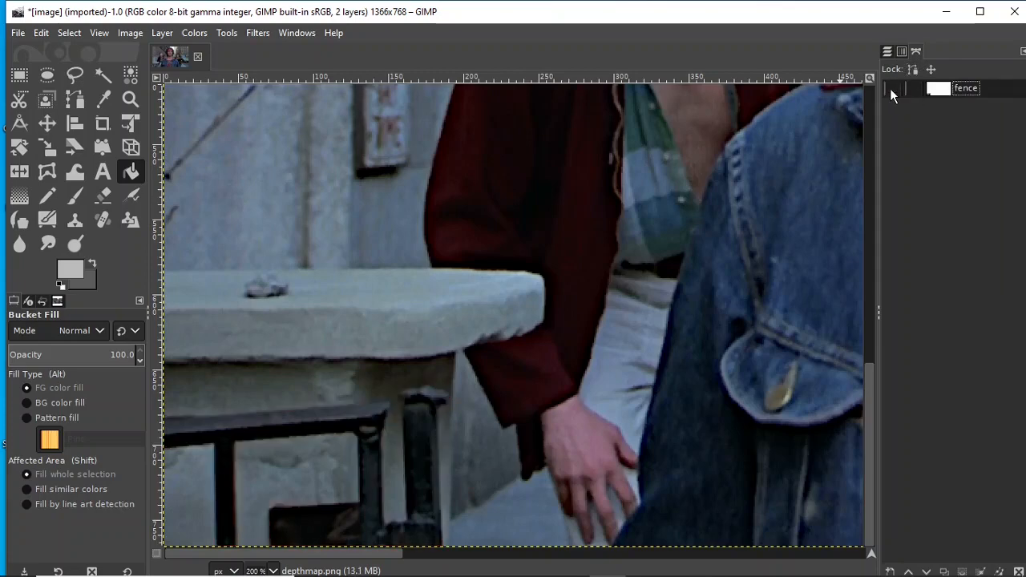
{"action": "right_click", "coordinate": [978, 91]}
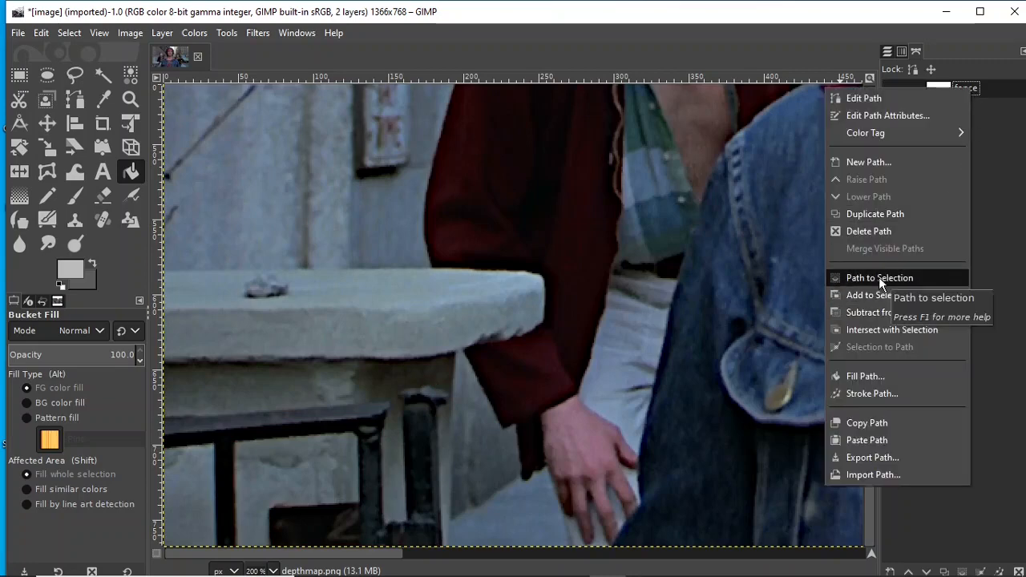
{"action": "left_click", "coordinate": [893, 276]}
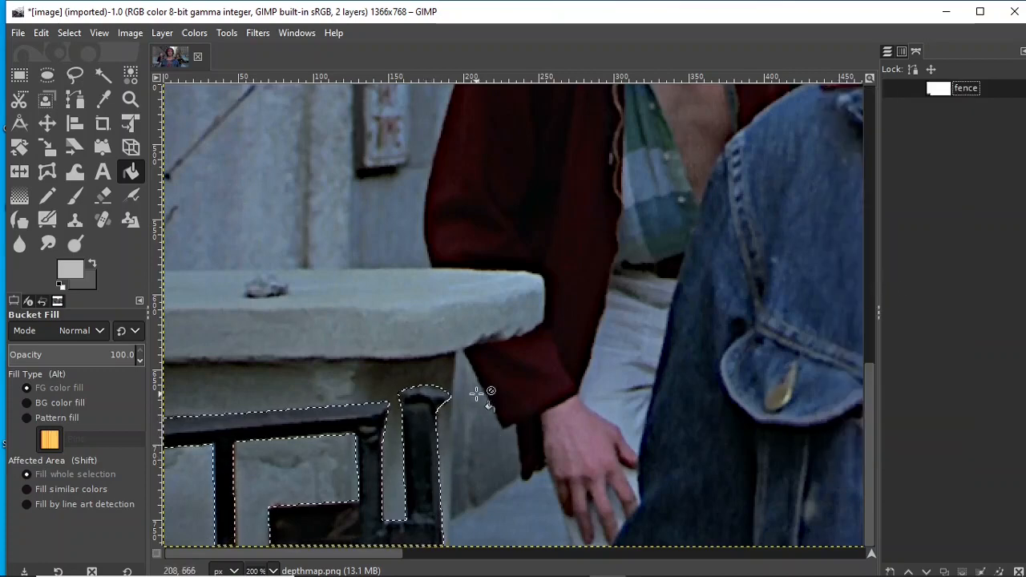
Invert the selection to everything except the fence and pick the Free Select tool.
{"action": "left_click", "coordinate": [77, 37]}
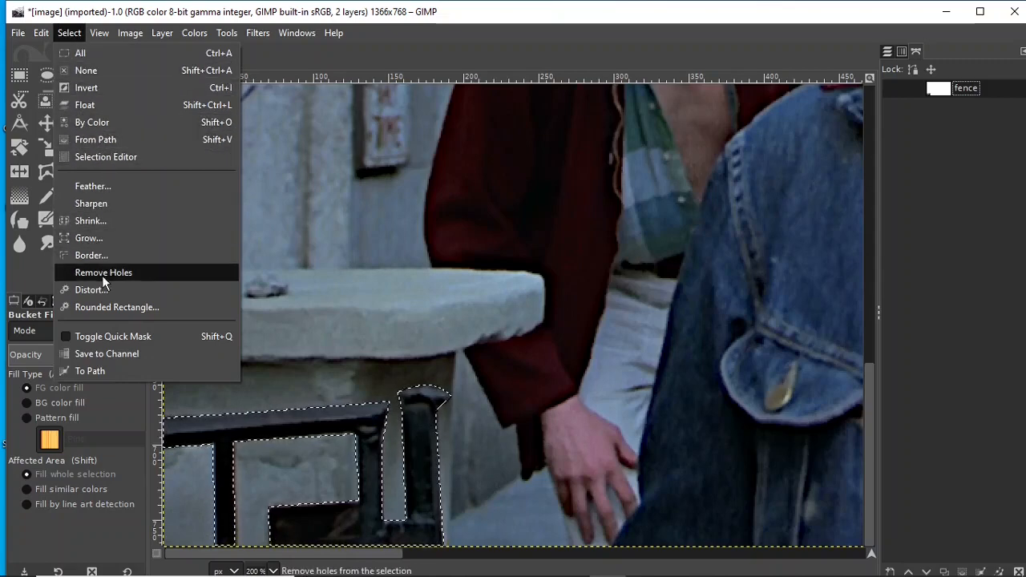
{"action": "left_click", "coordinate": [93, 87]}
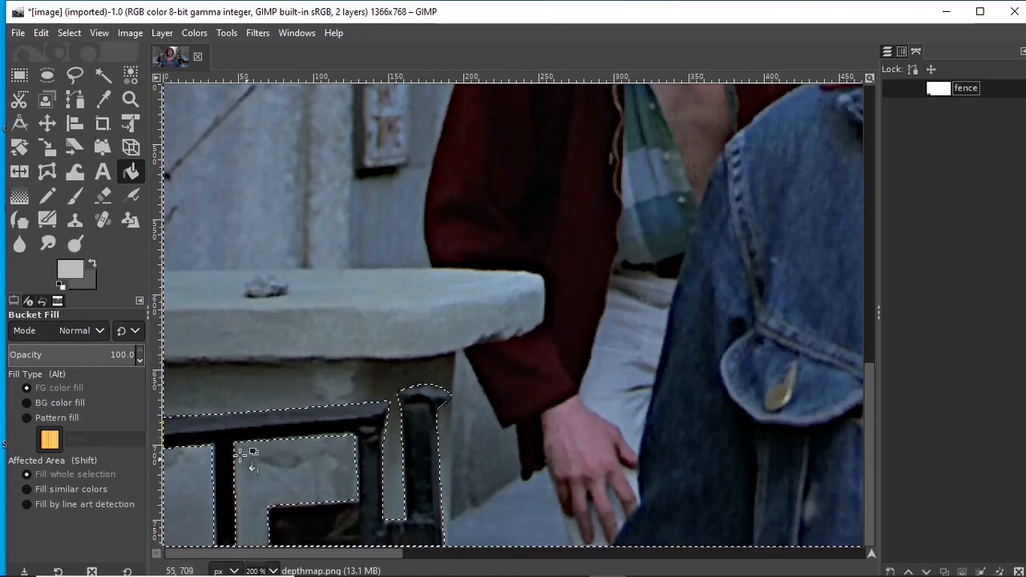
{"action": "left_click", "coordinate": [73, 76]}
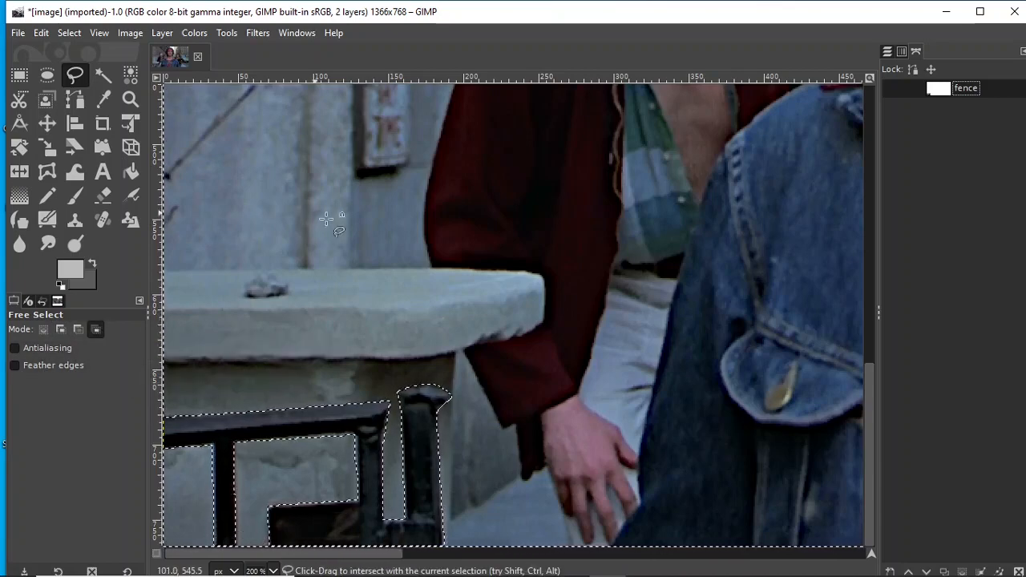
Intersect the selection with a polygon around the lower-left block below the ledge, then show the layers list.
{"action": "left_click", "coordinate": [162, 309]}
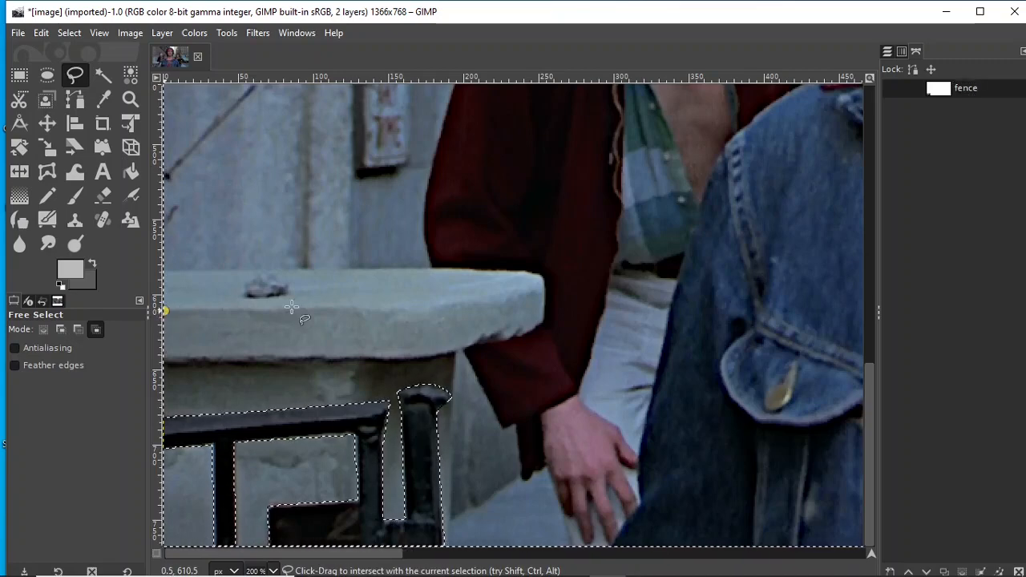
{"action": "left_click", "coordinate": [365, 309]}
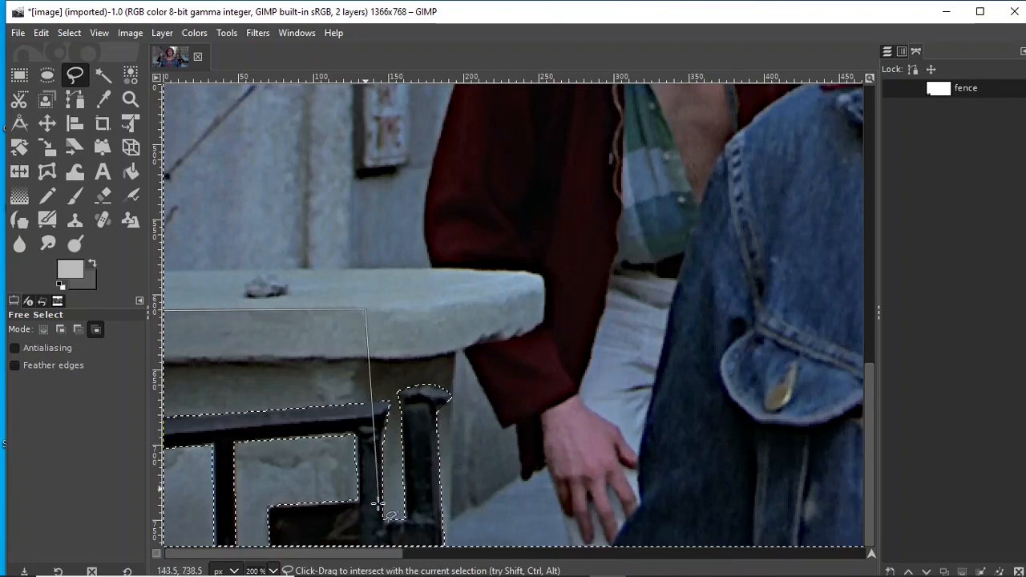
{"action": "left_click", "coordinate": [370, 547]}
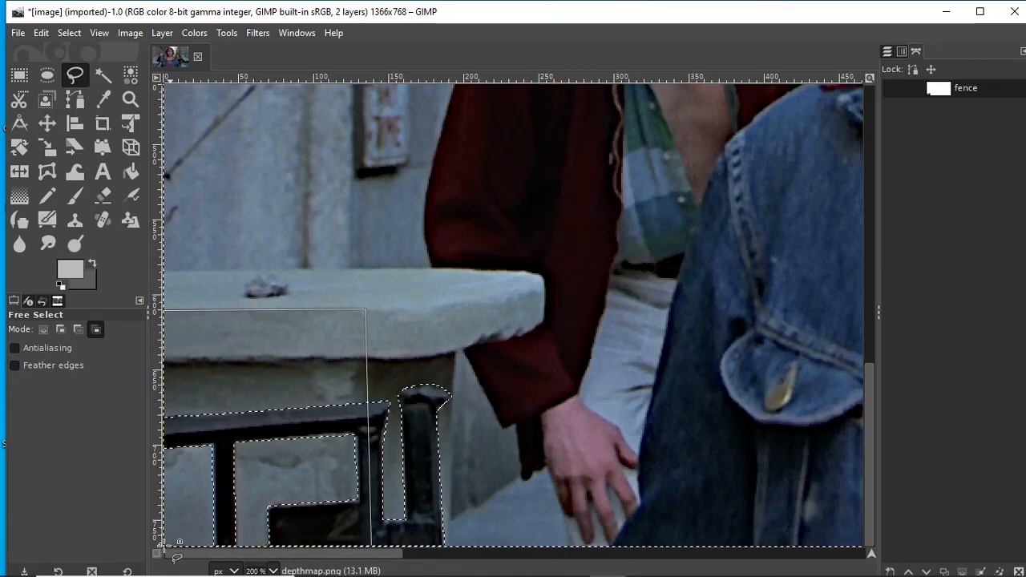
{"action": "left_click", "coordinate": [166, 310]}
{"action": "key", "text": "Return"}
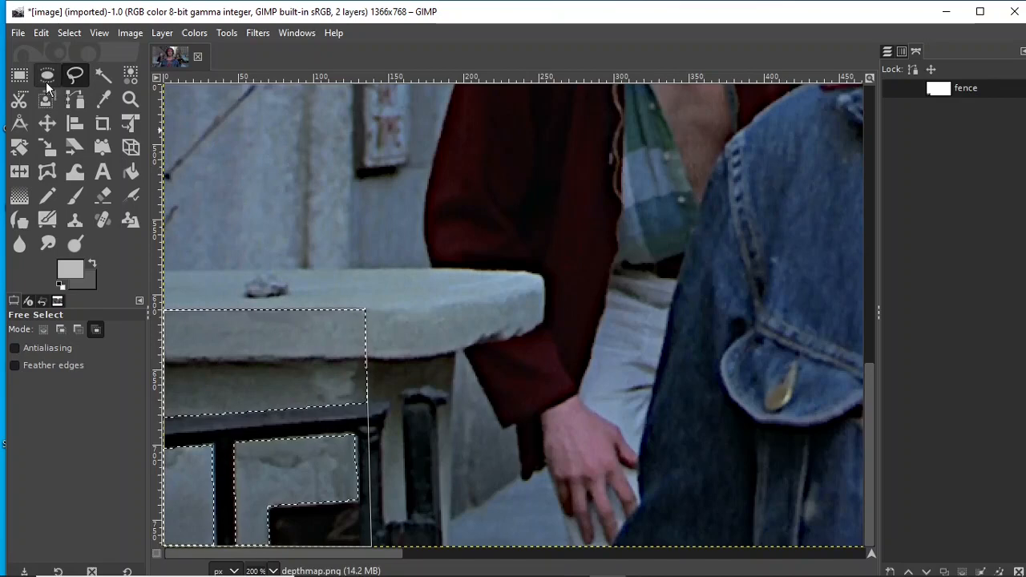
{"action": "key", "text": "r"}
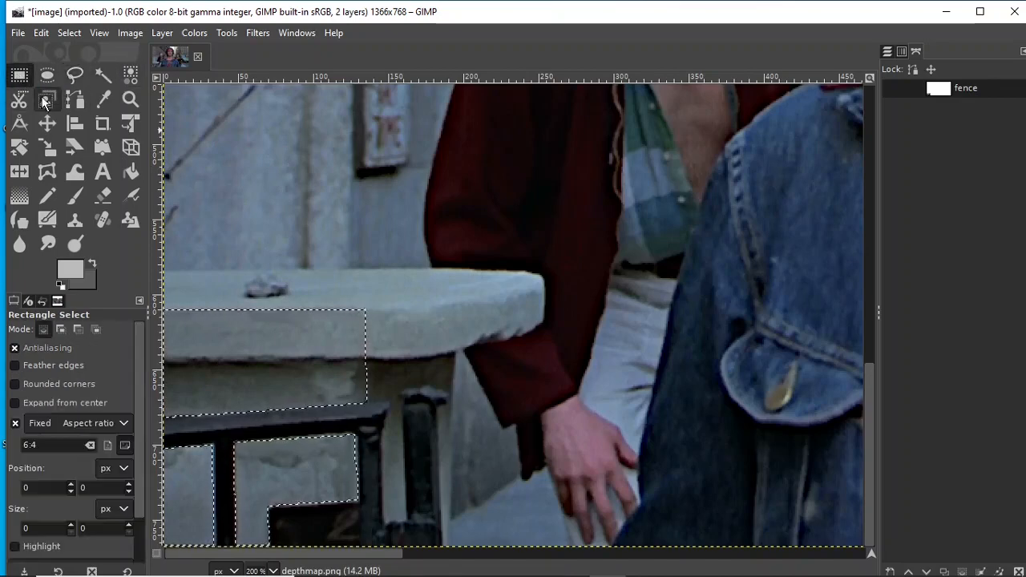
{"action": "left_click", "coordinate": [888, 52]}
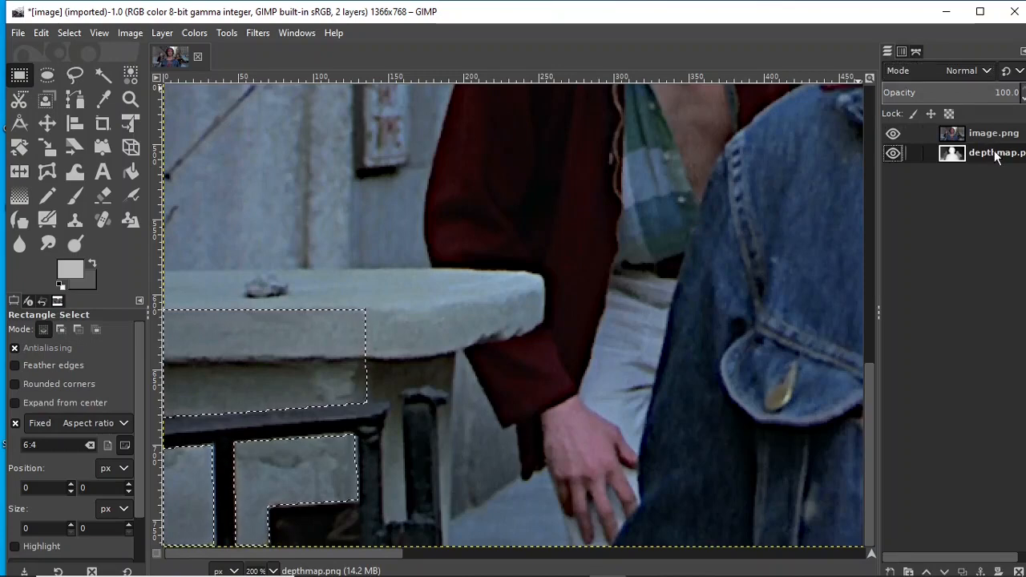
Hide image.png and set the foreground to bebebe, a slightly darker version of the fence grey.
{"action": "left_click", "coordinate": [893, 133]}
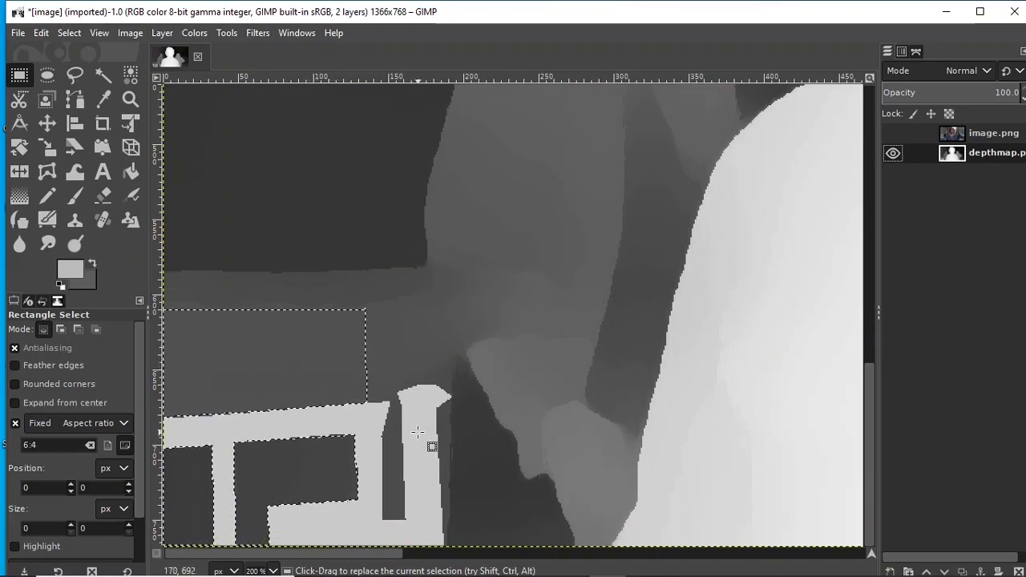
{"action": "left_click", "coordinate": [103, 99]}
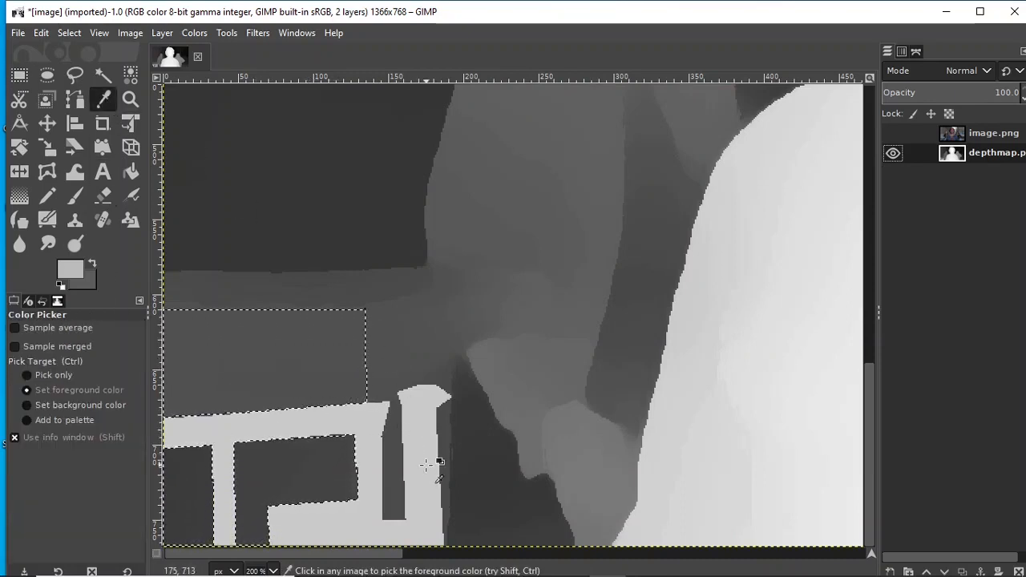
{"action": "left_click", "coordinate": [423, 429]}
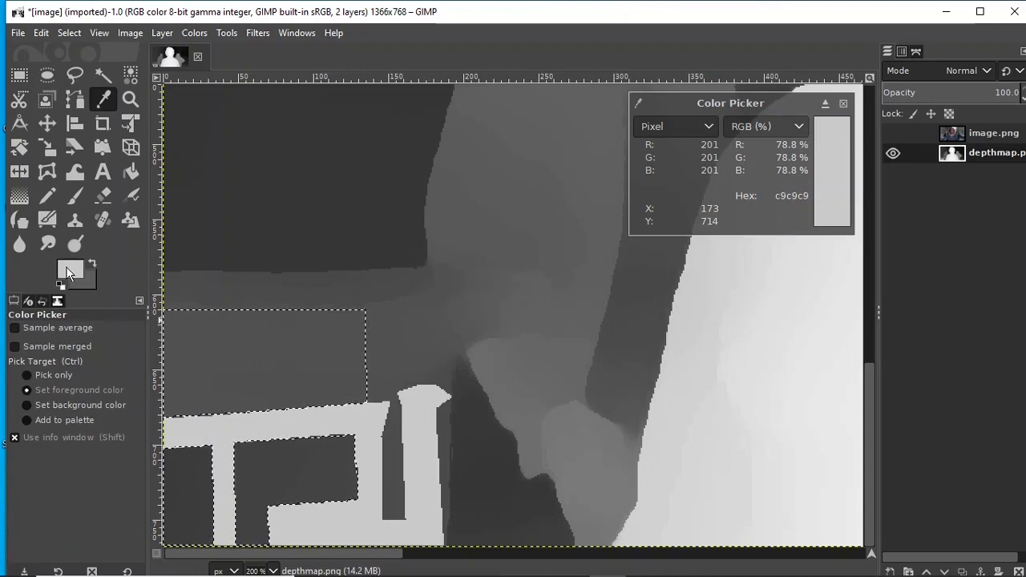
{"action": "left_click", "coordinate": [68, 273]}
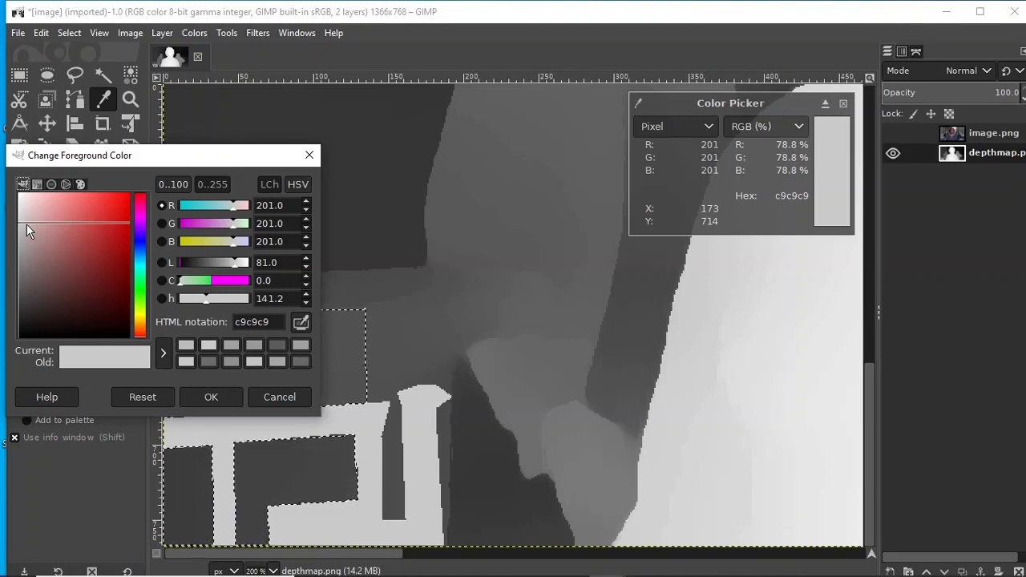
{"action": "left_click_drag", "start_coordinate": [26, 225], "coordinate": [14, 230]}
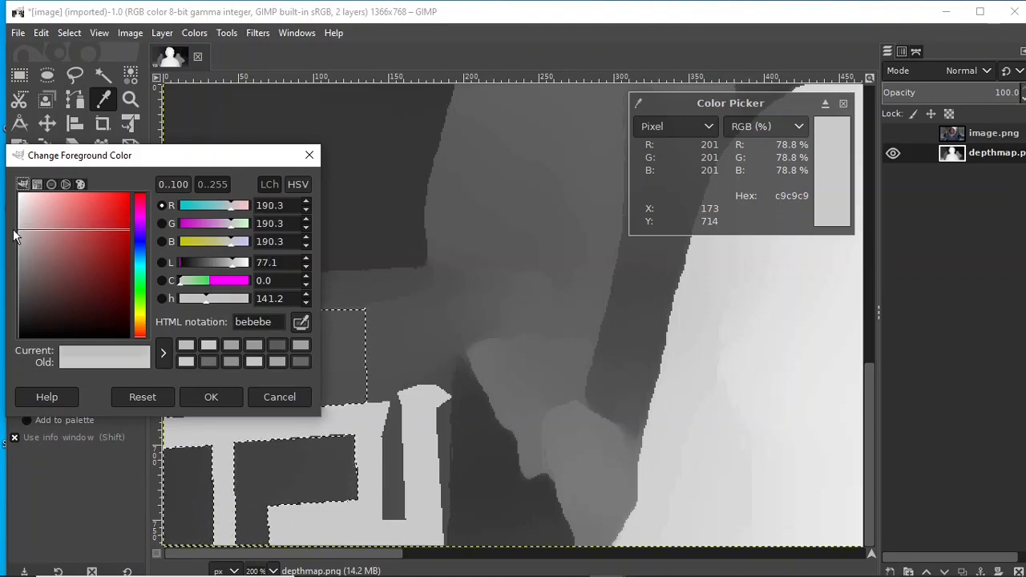
{"action": "left_click", "coordinate": [212, 398]}
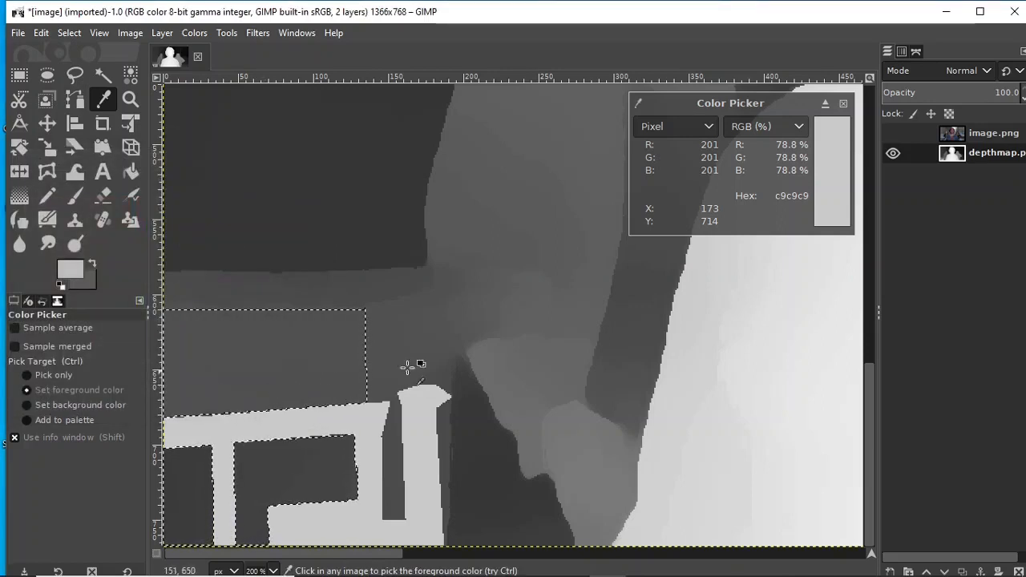
Bucket-fill the selected lower-left area of the depth map with bebebe.
{"action": "left_click", "coordinate": [131, 171]}
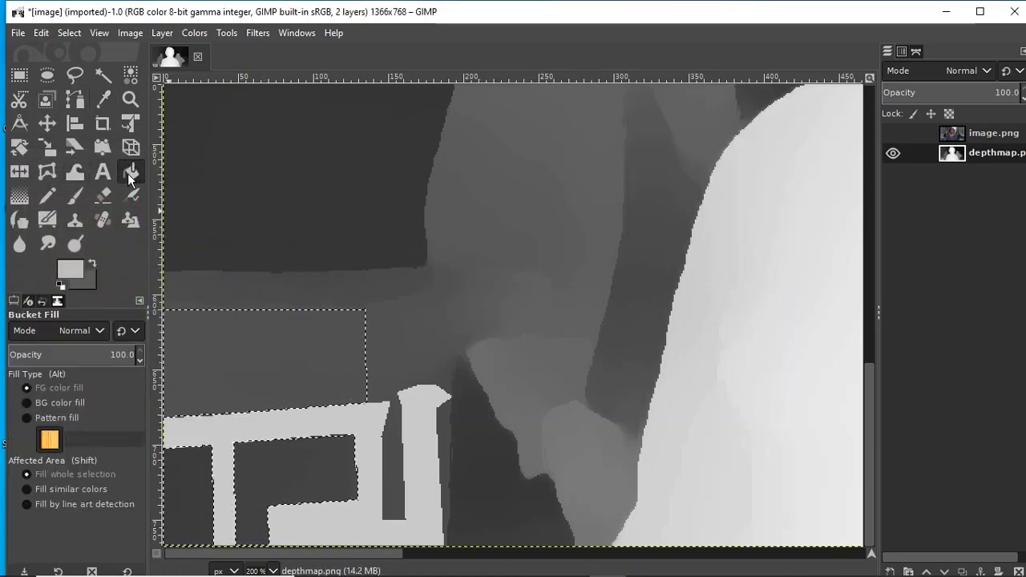
{"action": "left_click", "coordinate": [275, 368]}
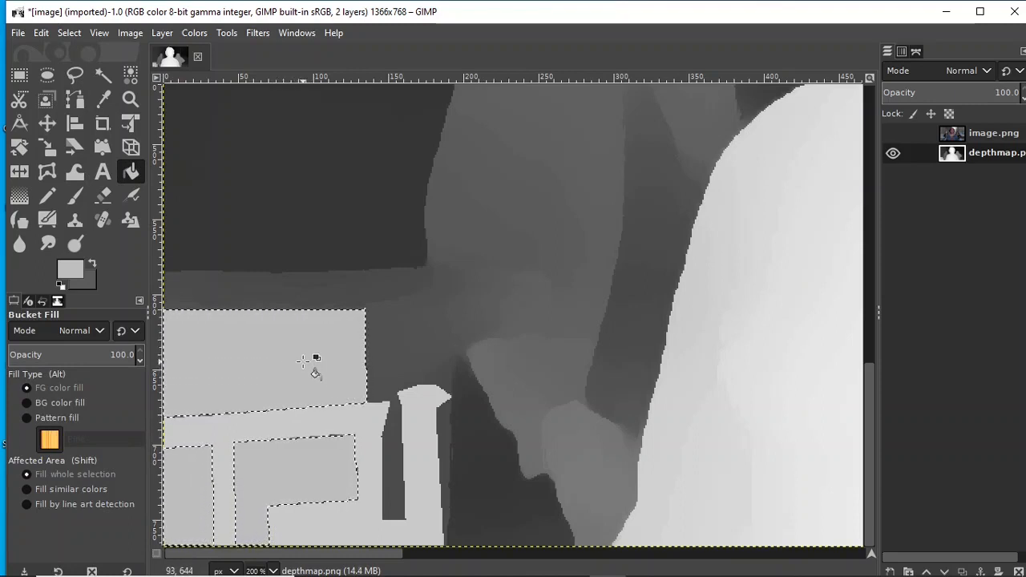
{"action": "left_click", "coordinate": [69, 33]}
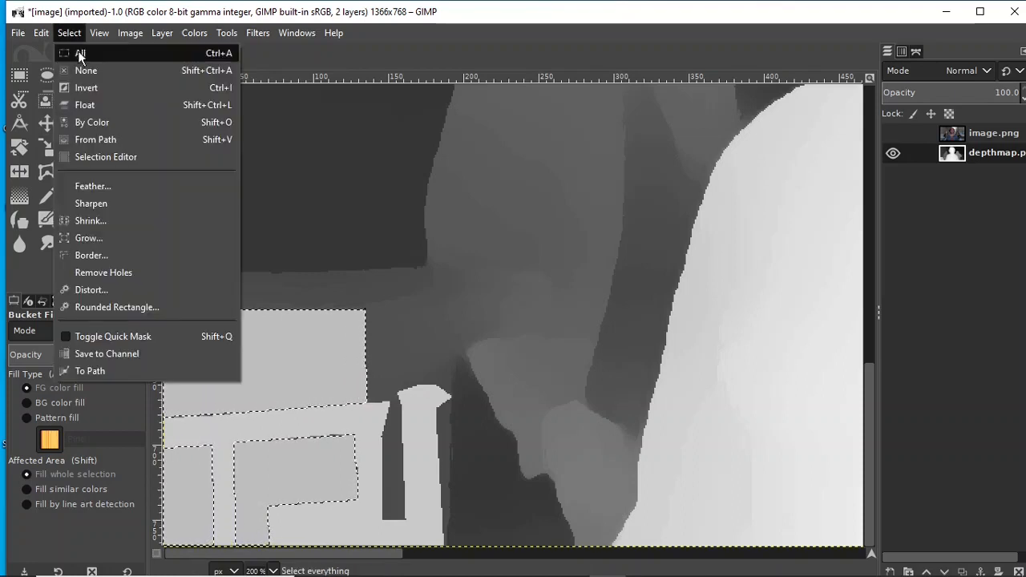
Select None, reset the Free Select options, and make image.png visible again.
{"action": "left_click", "coordinate": [86, 70]}
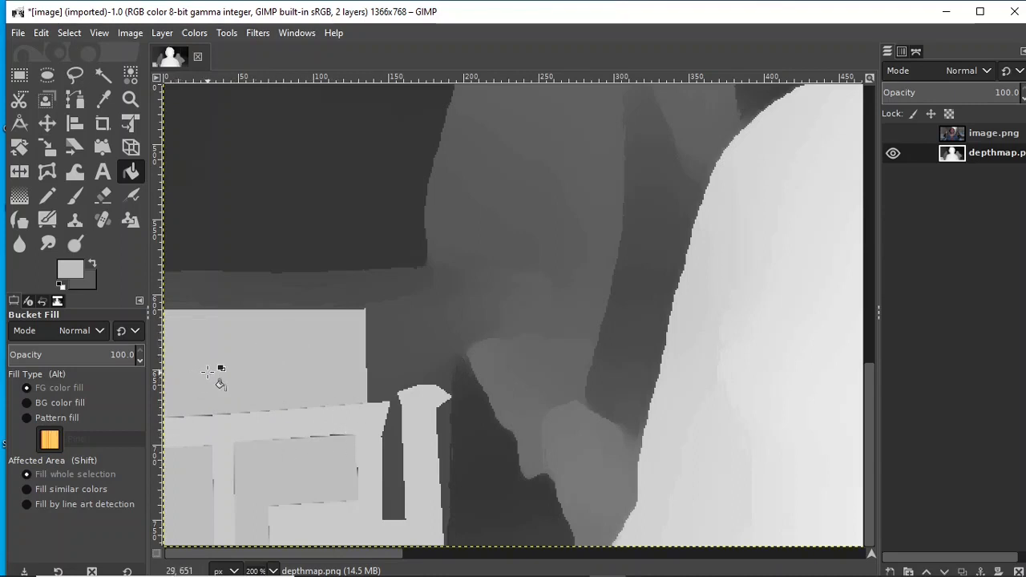
{"action": "left_click", "coordinate": [73, 77]}
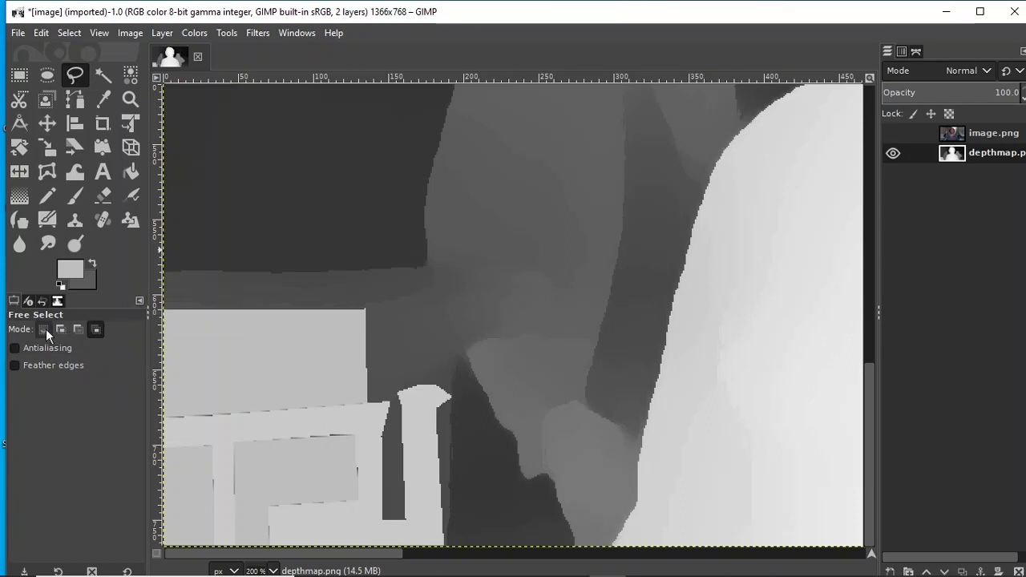
{"action": "left_click", "coordinate": [127, 571]}
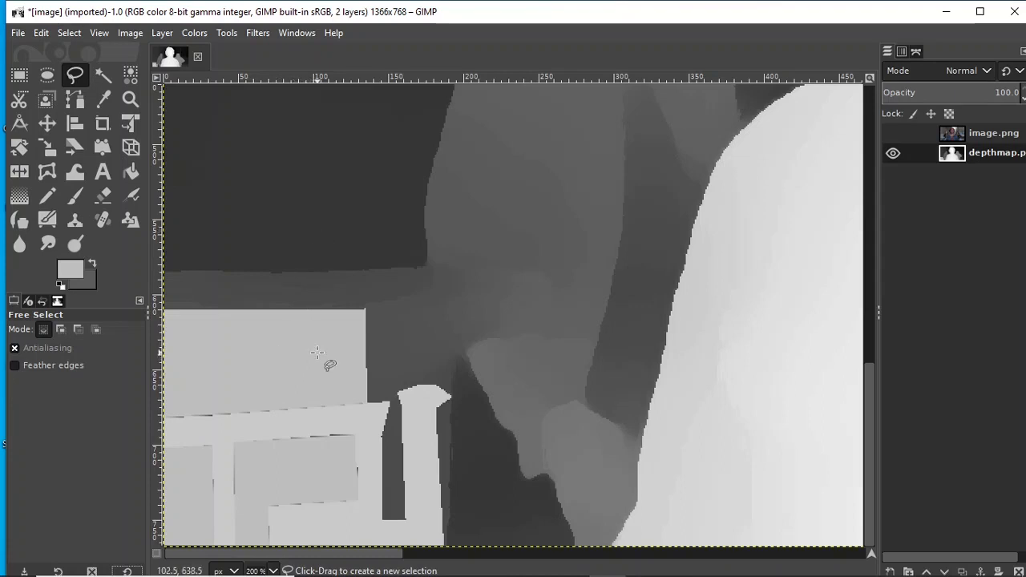
{"action": "left_click", "coordinate": [891, 134]}
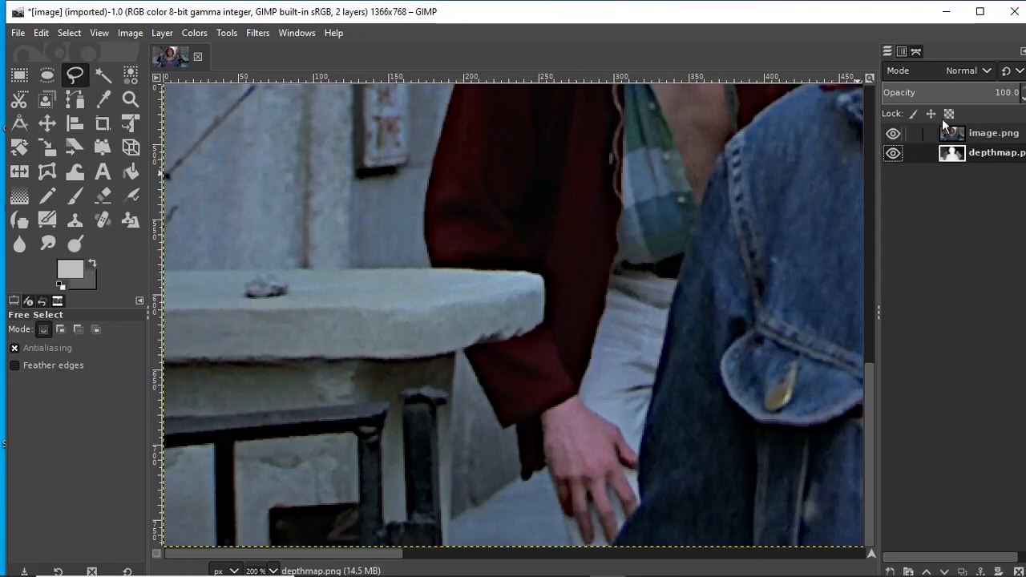
Turn the fence path into a selection, invert it, and set Free Select to Intersect mode.
{"action": "left_click", "coordinate": [916, 52]}
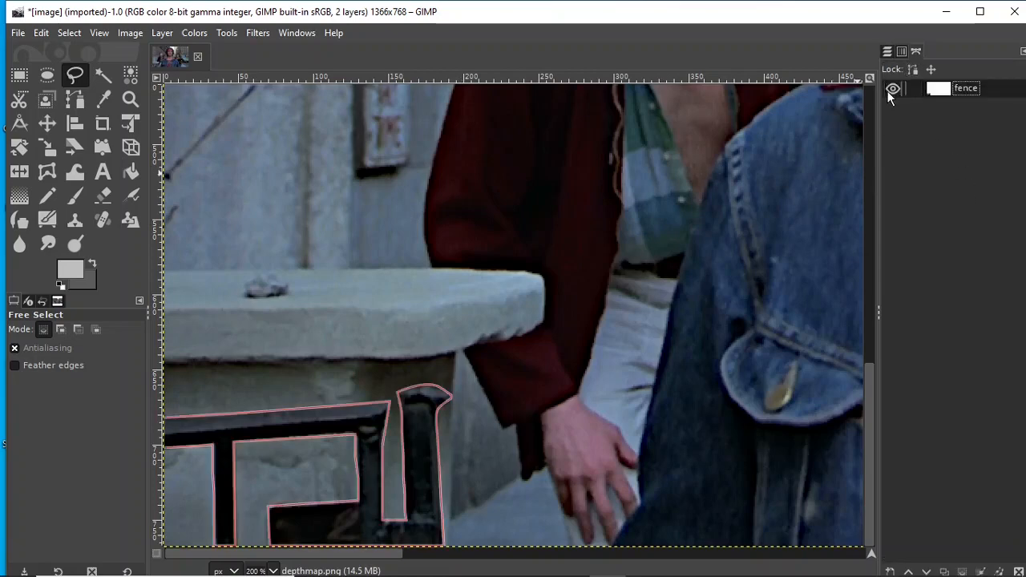
{"action": "right_click", "coordinate": [968, 88]}
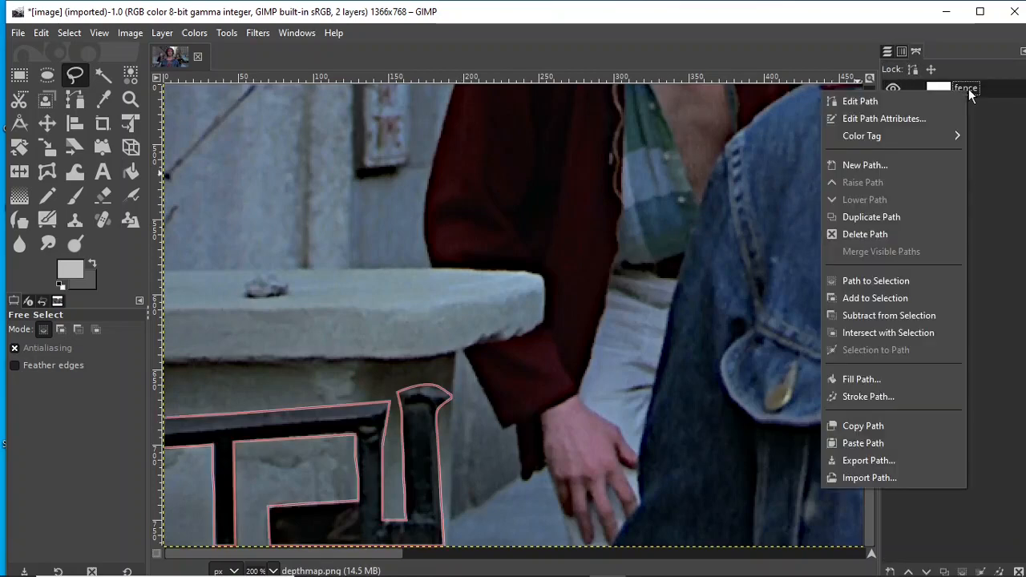
{"action": "left_click", "coordinate": [874, 283]}
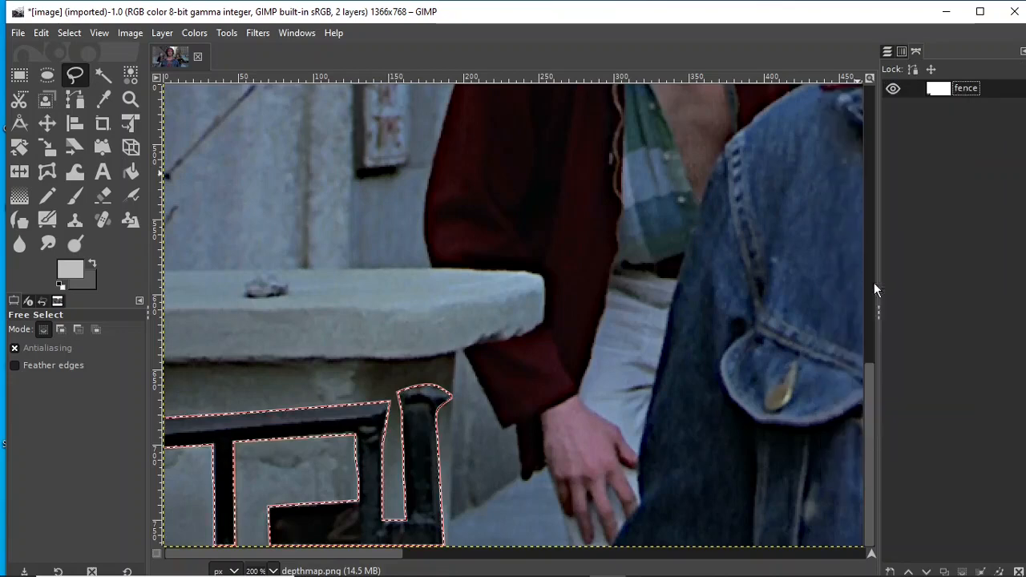
{"action": "left_click", "coordinate": [887, 53]}
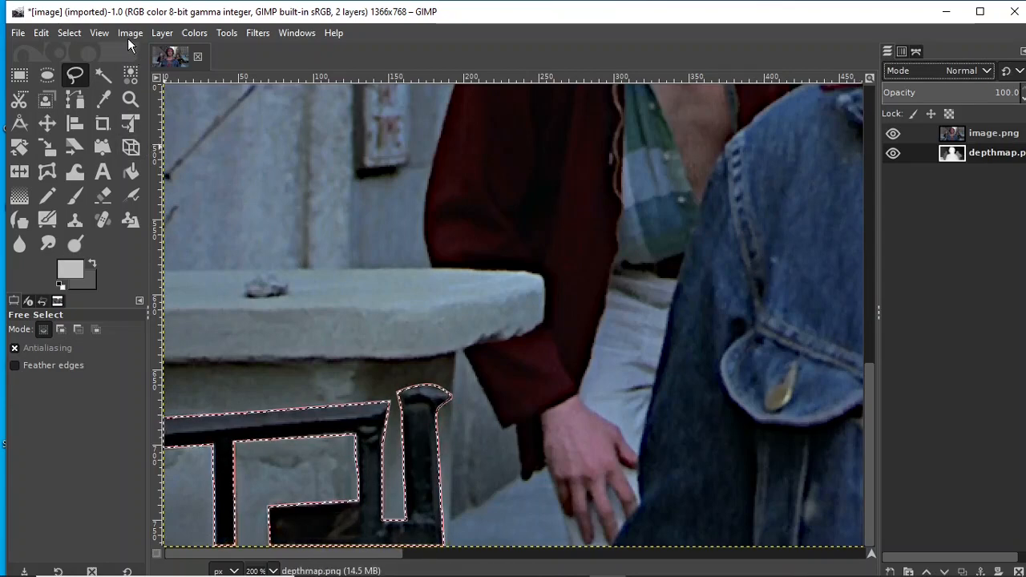
{"action": "left_click", "coordinate": [69, 33]}
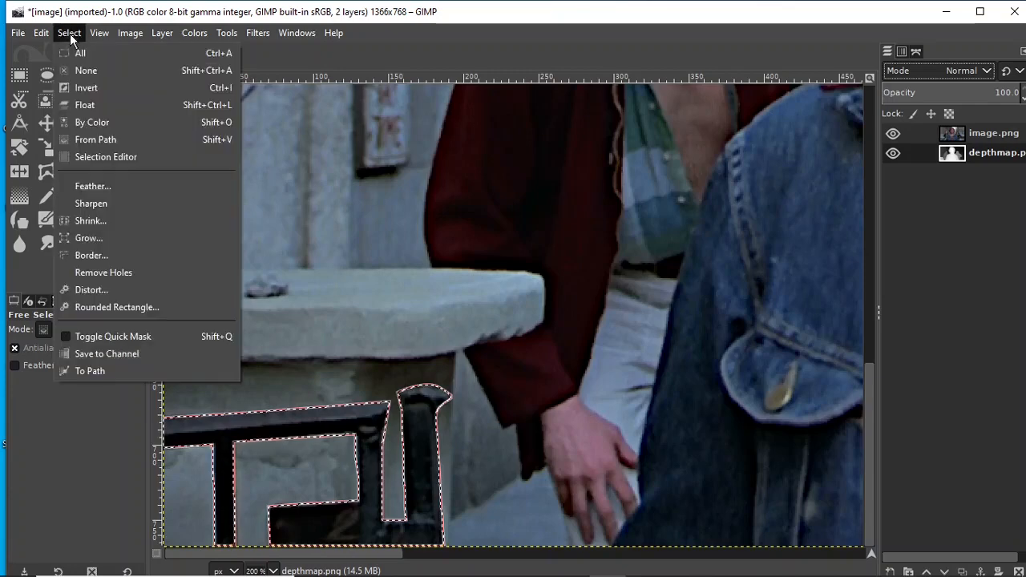
{"action": "left_click", "coordinate": [83, 87]}
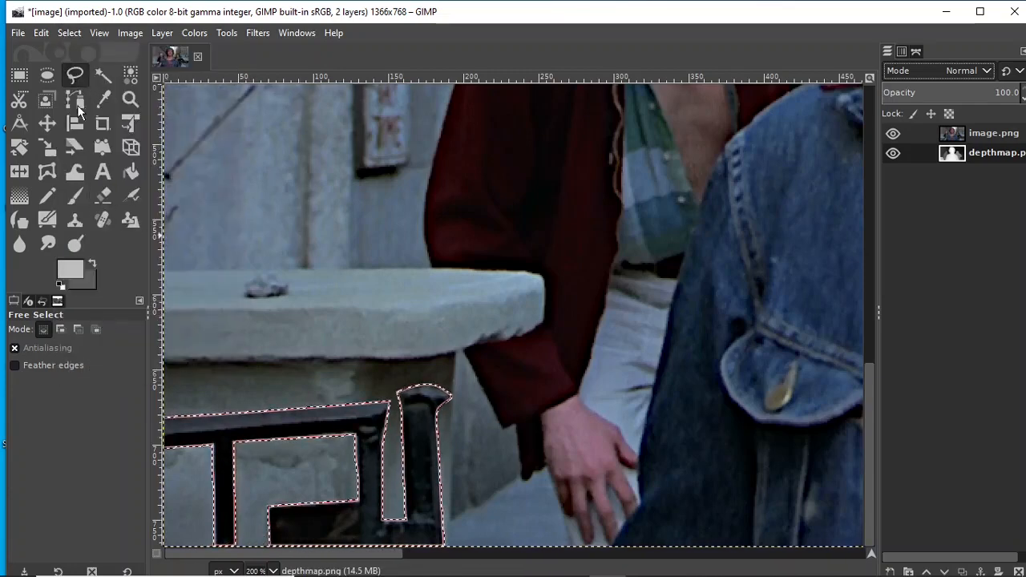
{"action": "left_click", "coordinate": [96, 330]}
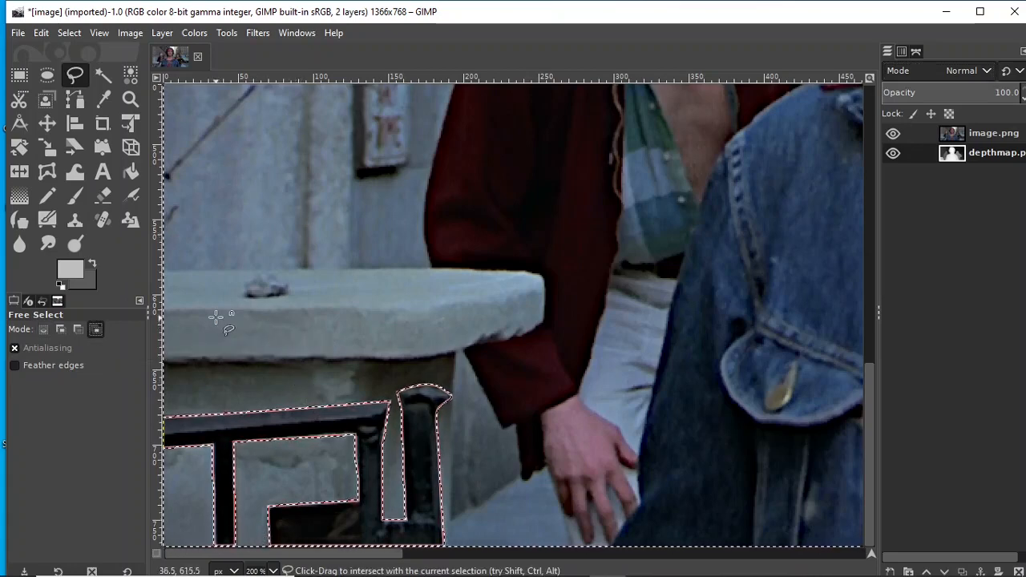
Outline the table ledge and front block down to the image bottom to intersect the selection.
{"action": "left_click", "coordinate": [163, 308]}
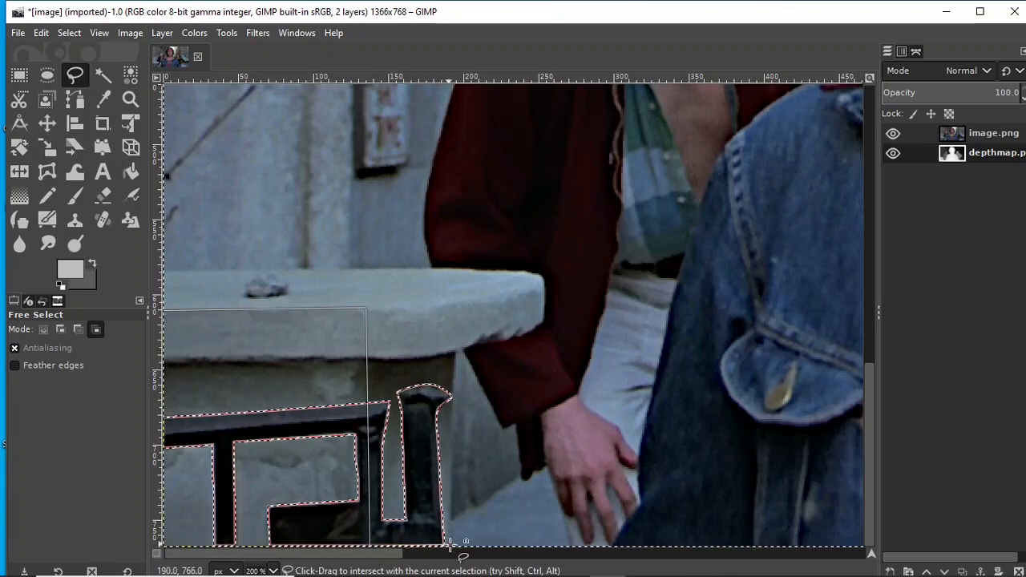
{"action": "left_click_drag", "start_coordinate": [451, 546], "coordinate": [454, 515]}
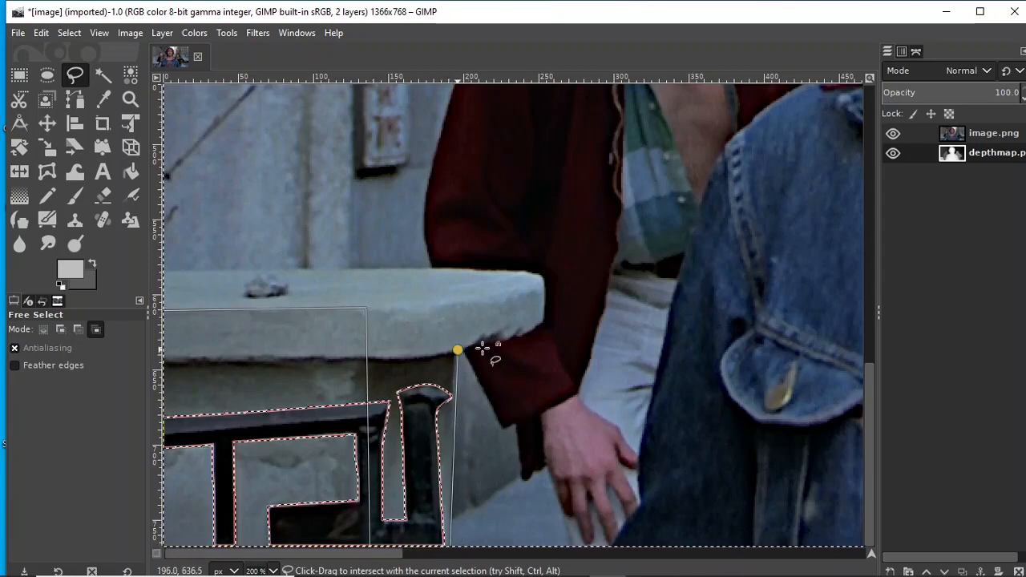
{"action": "left_click", "coordinate": [457, 350]}
{"action": "left_click", "coordinate": [523, 336]}
{"action": "left_click", "coordinate": [544, 323]}
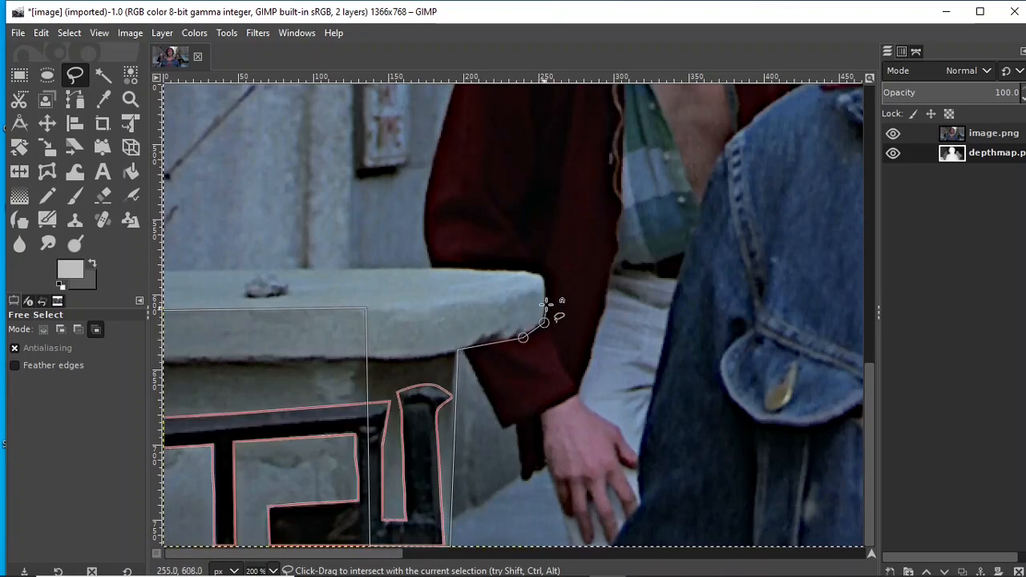
{"action": "left_click", "coordinate": [544, 274]}
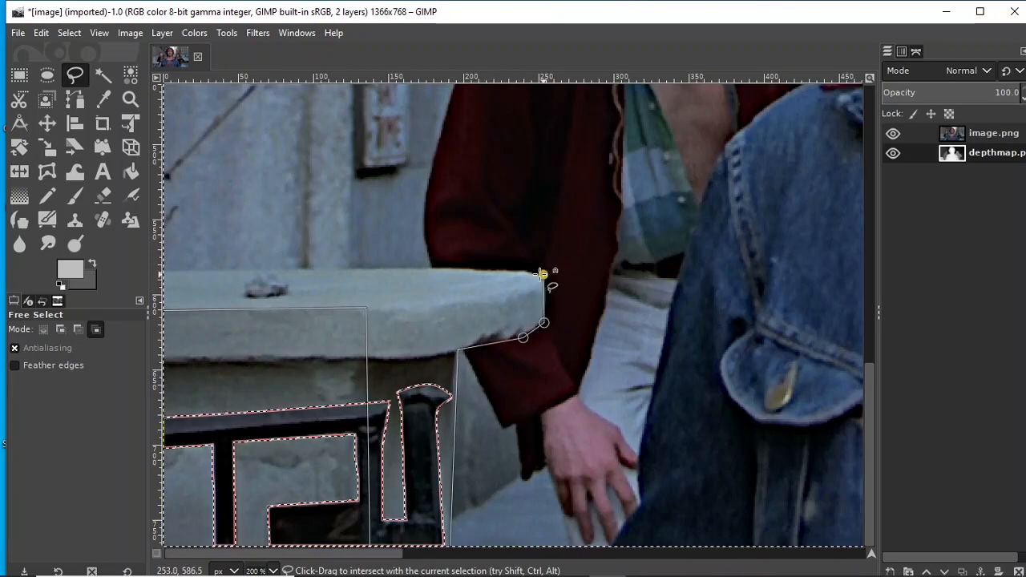
{"action": "left_click", "coordinate": [436, 270]}
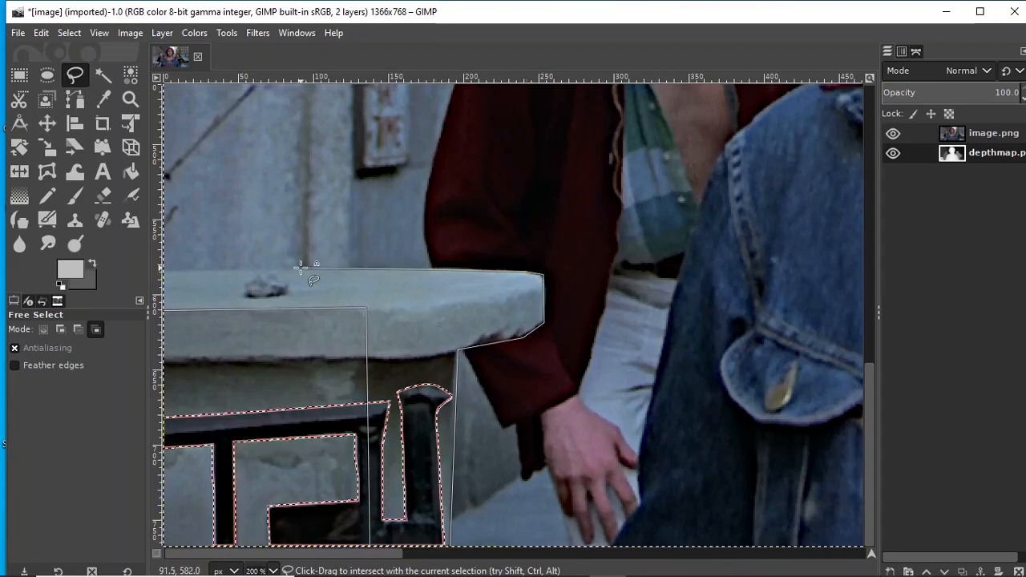
{"action": "left_click", "coordinate": [163, 269]}
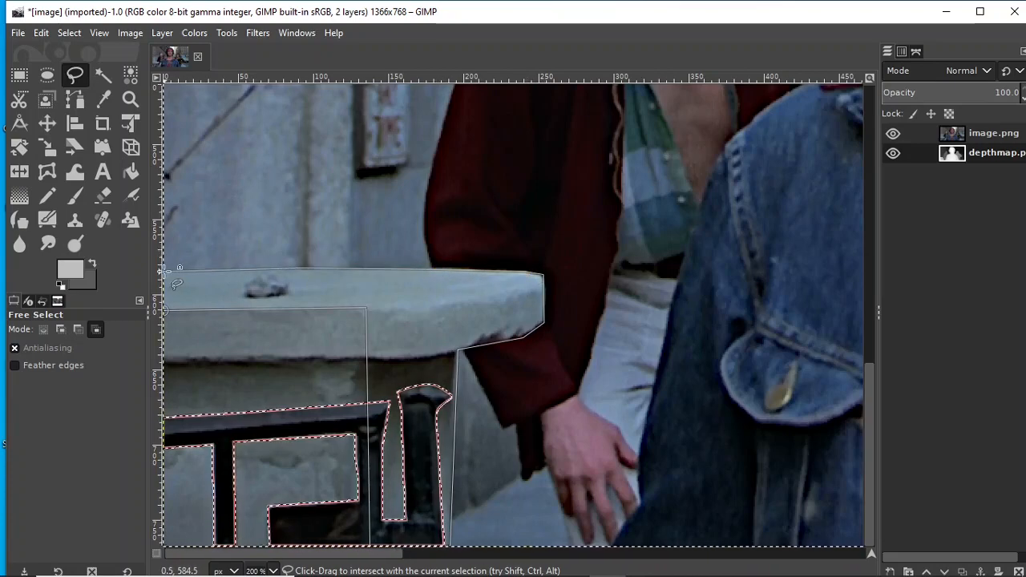
{"action": "left_click", "coordinate": [165, 311]}
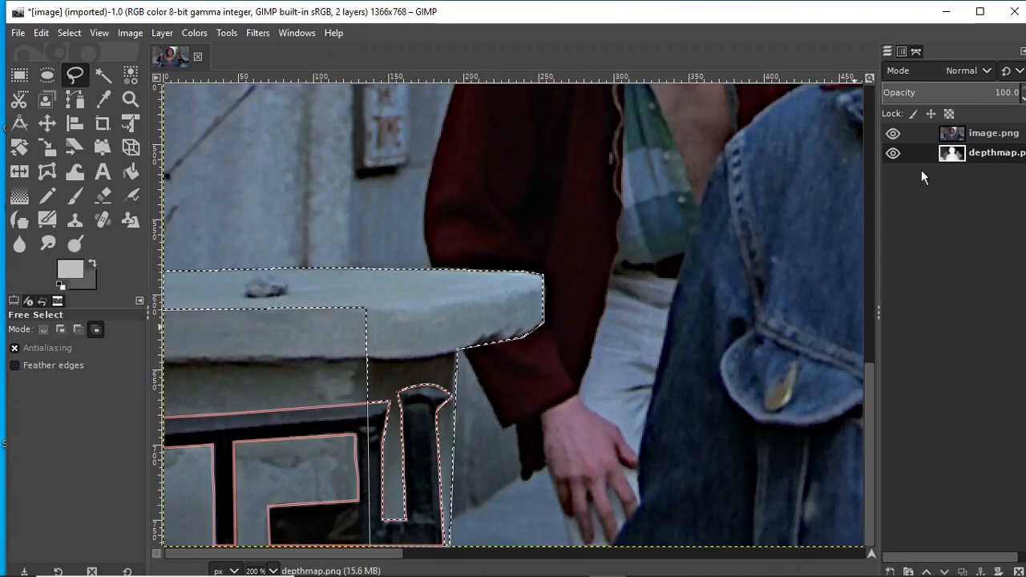
Hide image.png and set the foreground to b4b4b4, slightly darker than the depth map's sampled light grey.
{"action": "left_click", "coordinate": [894, 133]}
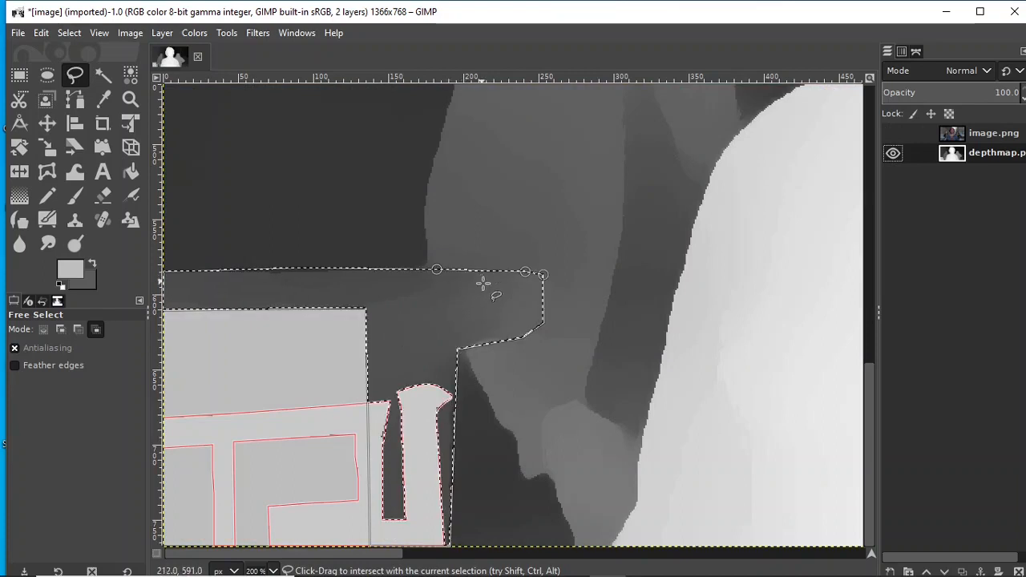
{"action": "left_click", "coordinate": [893, 133]}
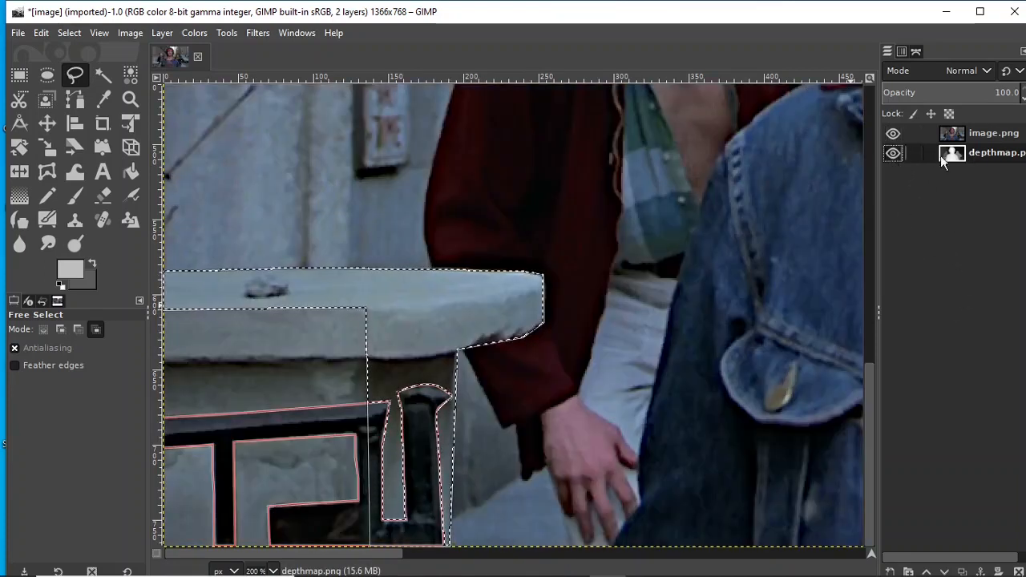
{"action": "left_click", "coordinate": [893, 133]}
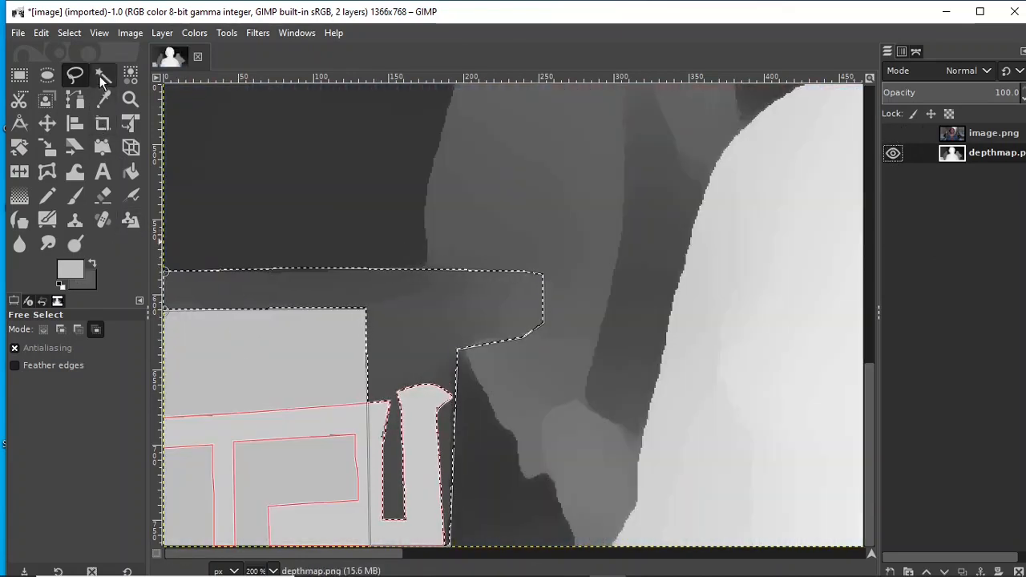
{"action": "left_click", "coordinate": [102, 98]}
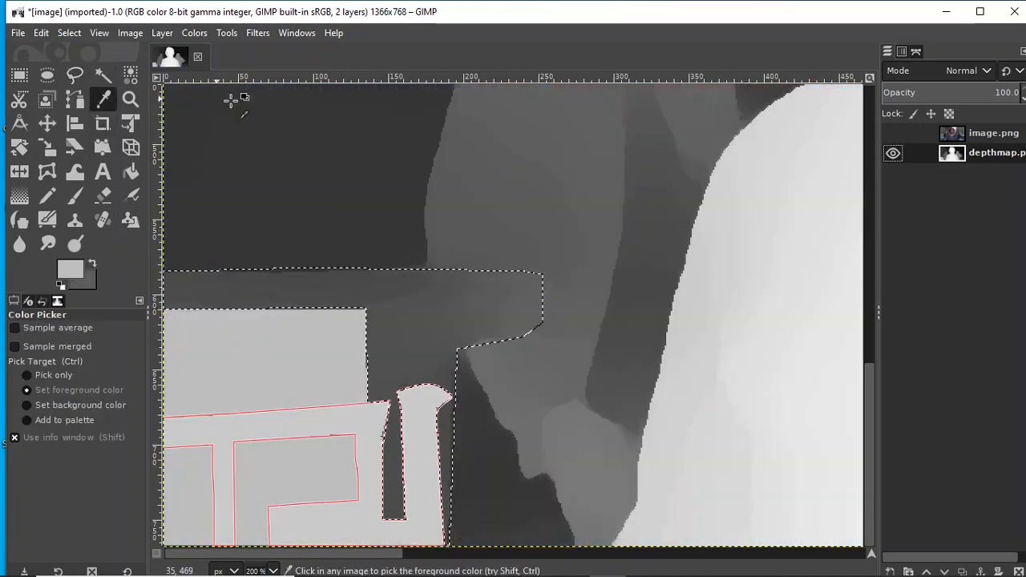
{"action": "left_click", "coordinate": [335, 342]}
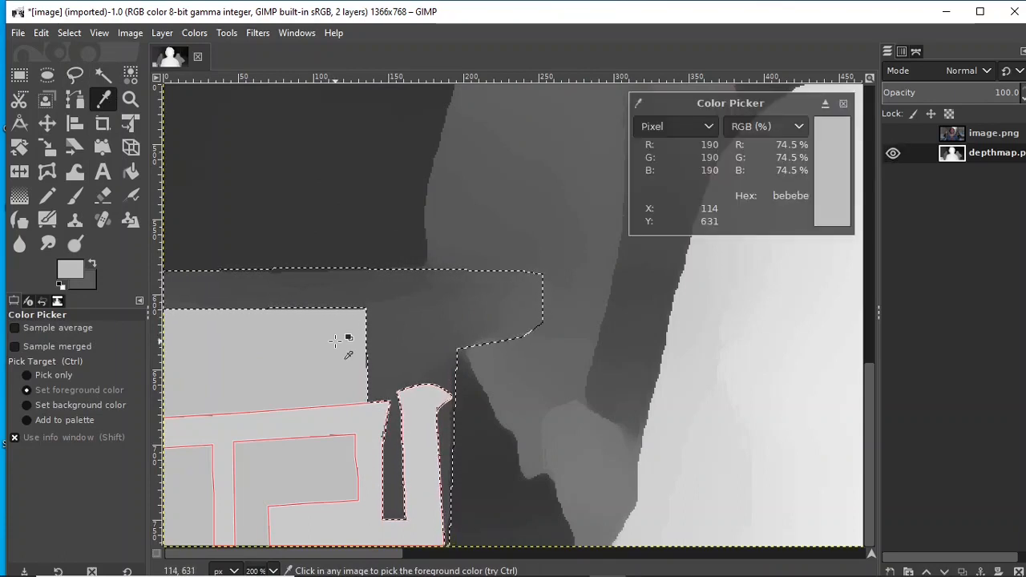
{"action": "left_click", "coordinate": [96, 262]}
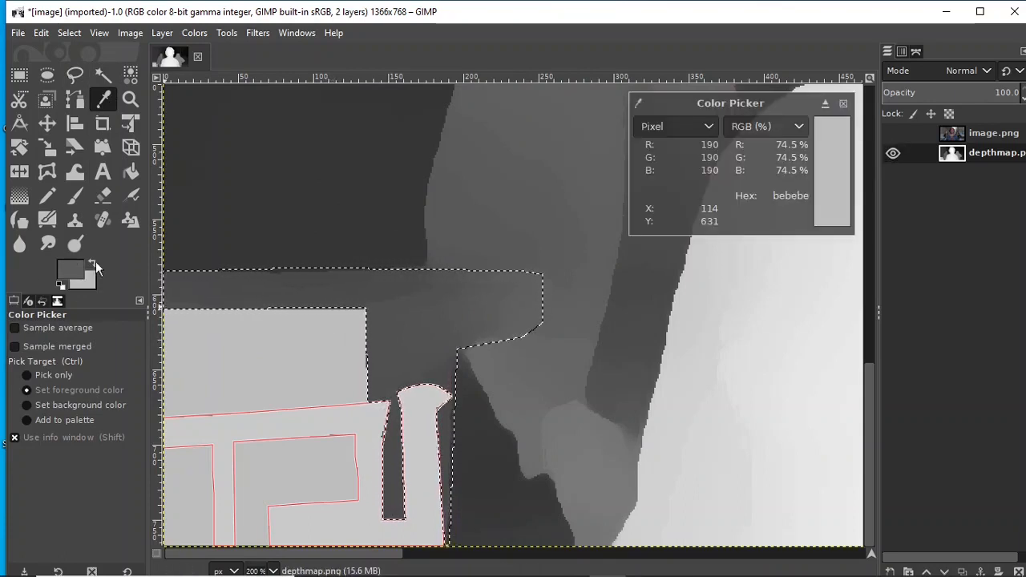
{"action": "left_click", "coordinate": [324, 321]}
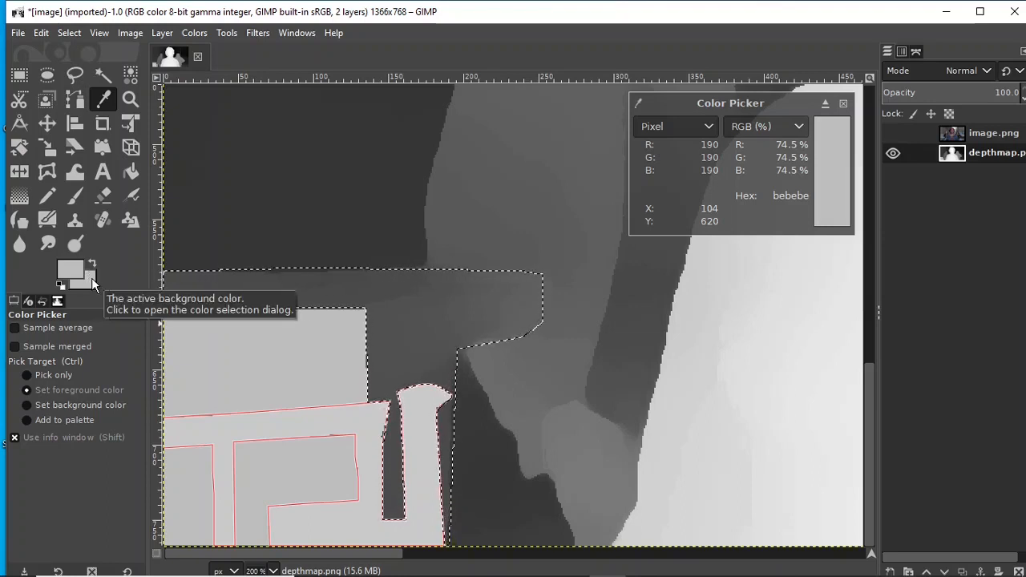
{"action": "left_click", "coordinate": [70, 271]}
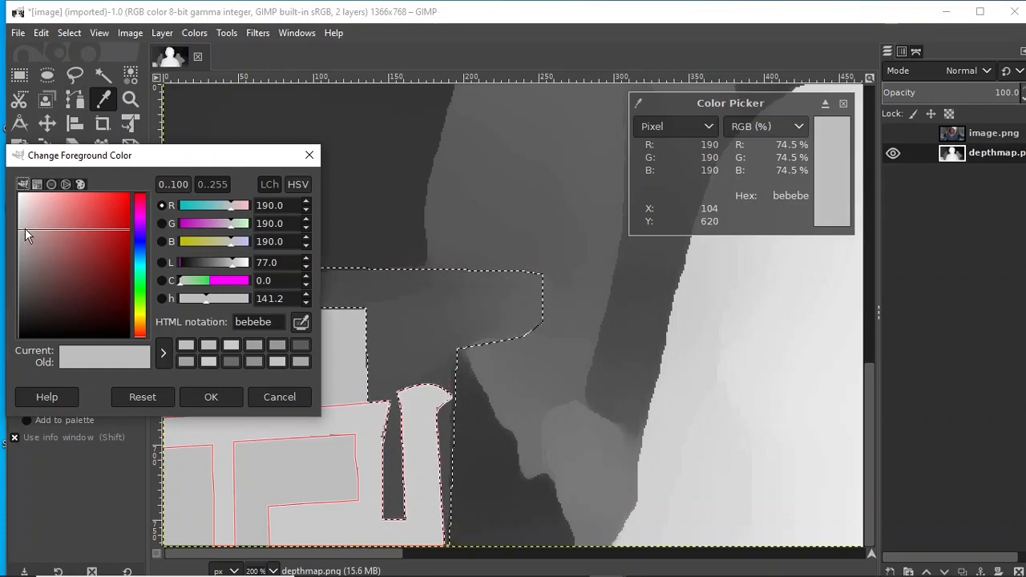
{"action": "left_click_drag", "start_coordinate": [22, 235], "coordinate": [16, 242]}
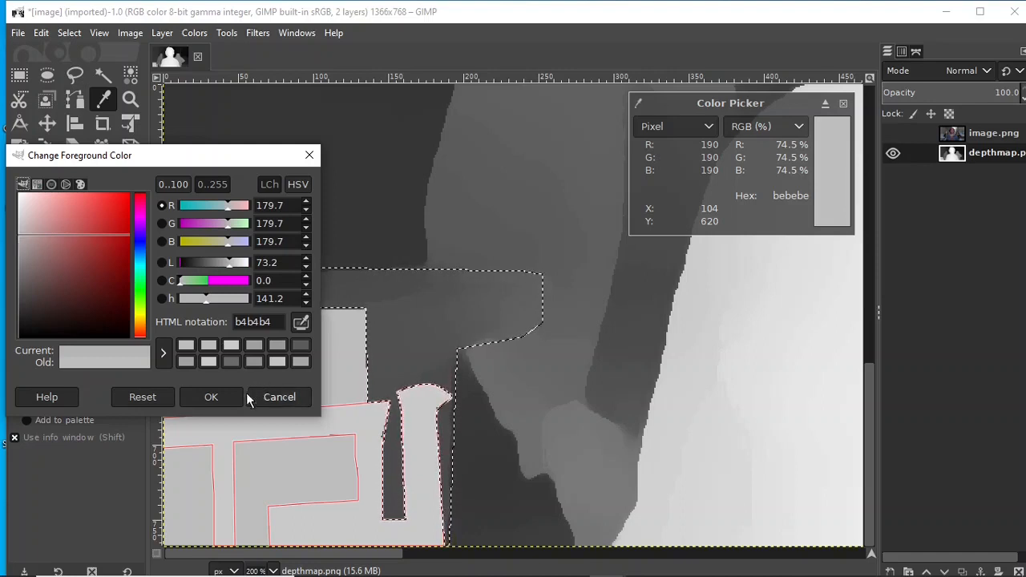
{"action": "left_click", "coordinate": [222, 400]}
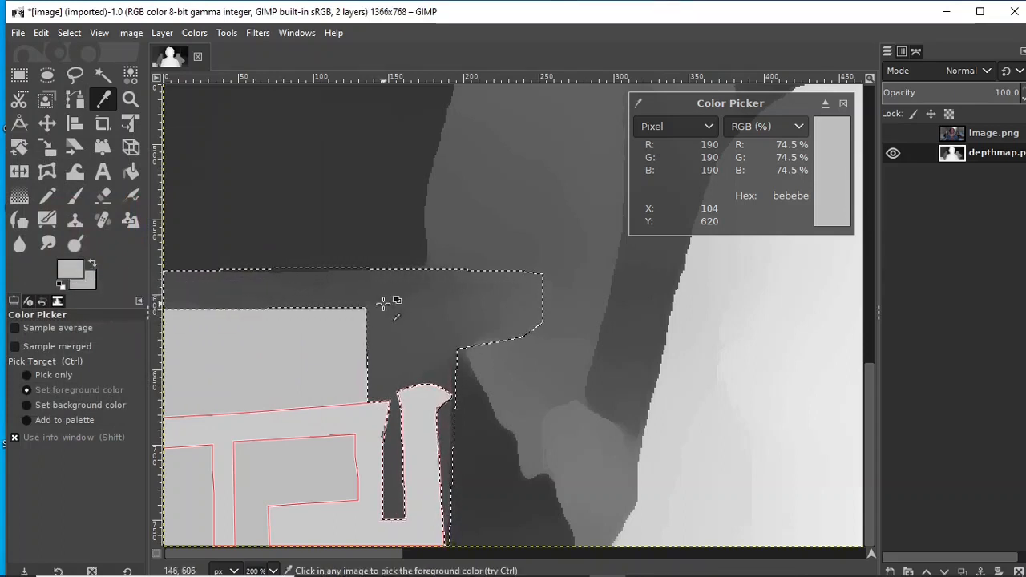
{"action": "left_click", "coordinate": [19, 195]}
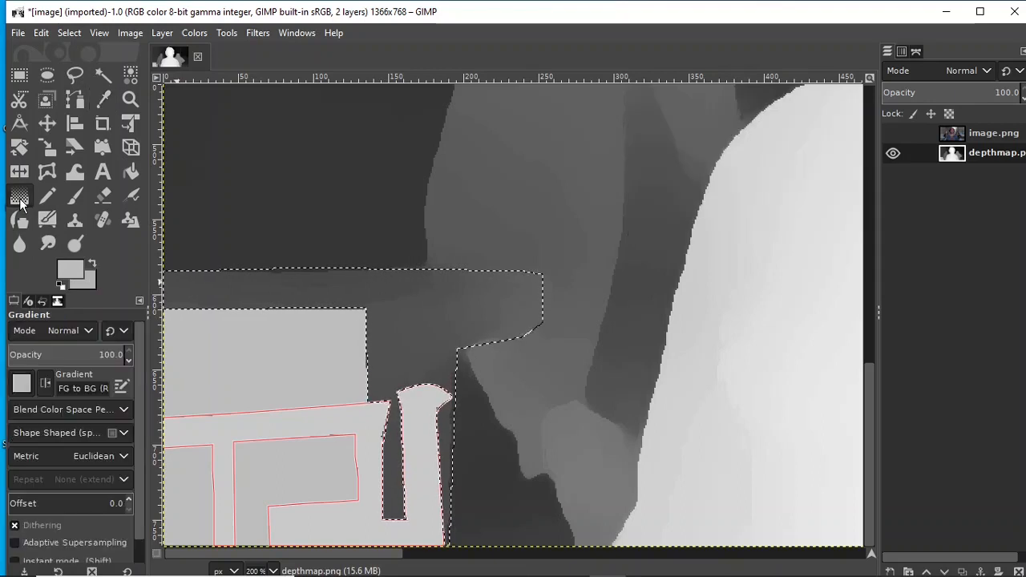
Set the gradient shape to linear and reset the colours to black and white.
{"action": "left_click", "coordinate": [111, 331]}
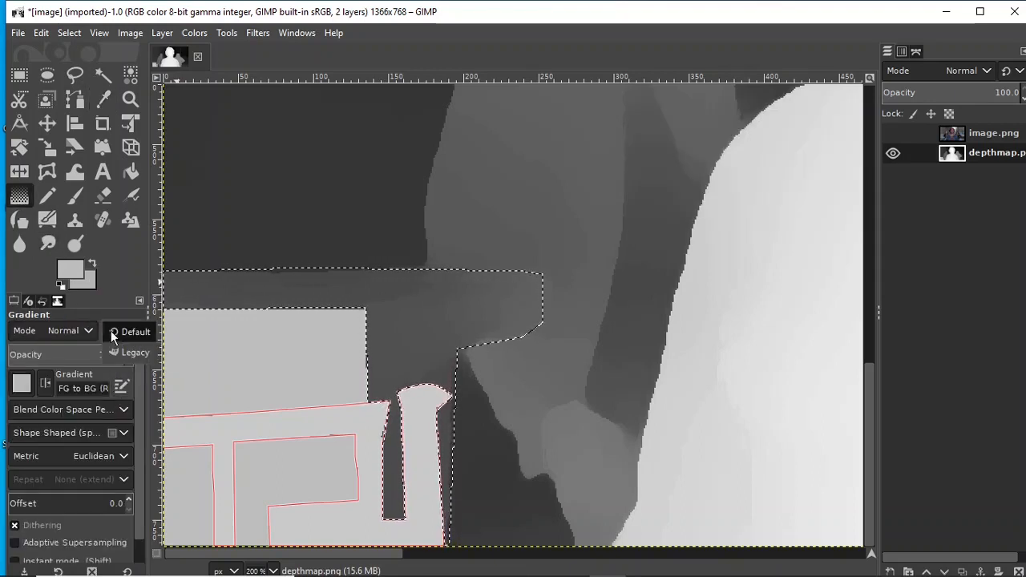
{"action": "left_click", "coordinate": [126, 431]}
{"action": "left_click", "coordinate": [76, 432]}
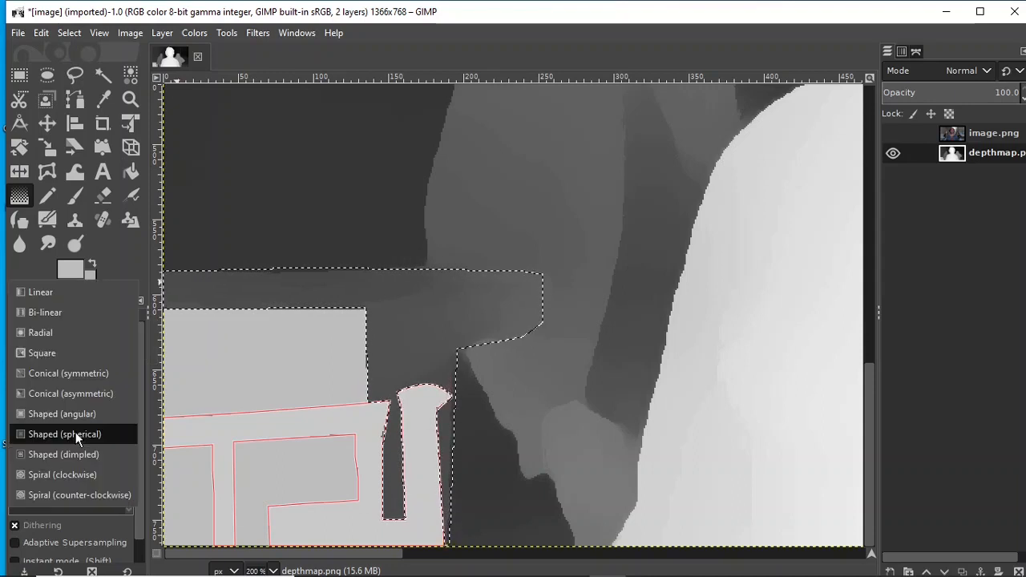
{"action": "left_click", "coordinate": [42, 292]}
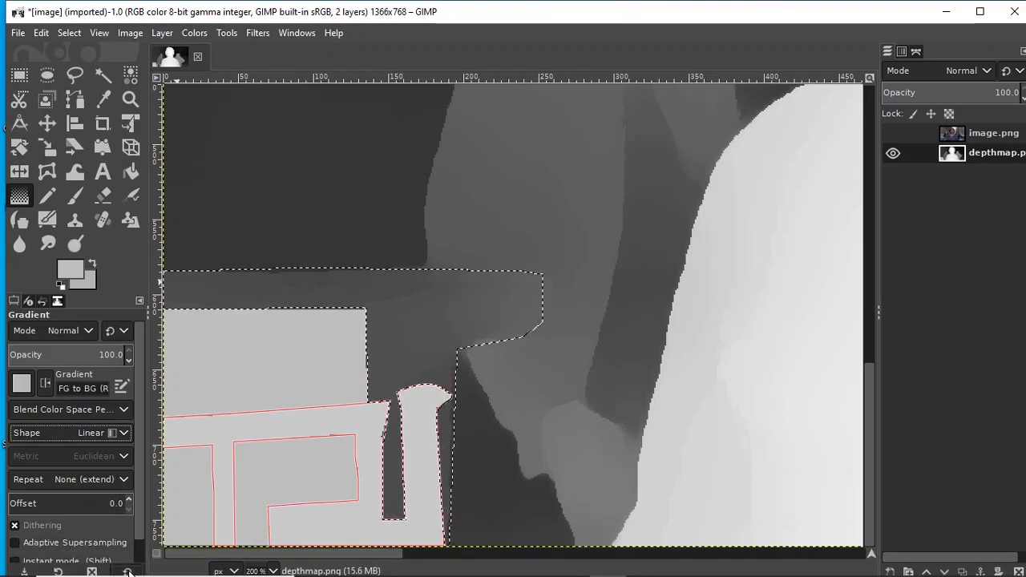
{"action": "left_click", "coordinate": [128, 572]}
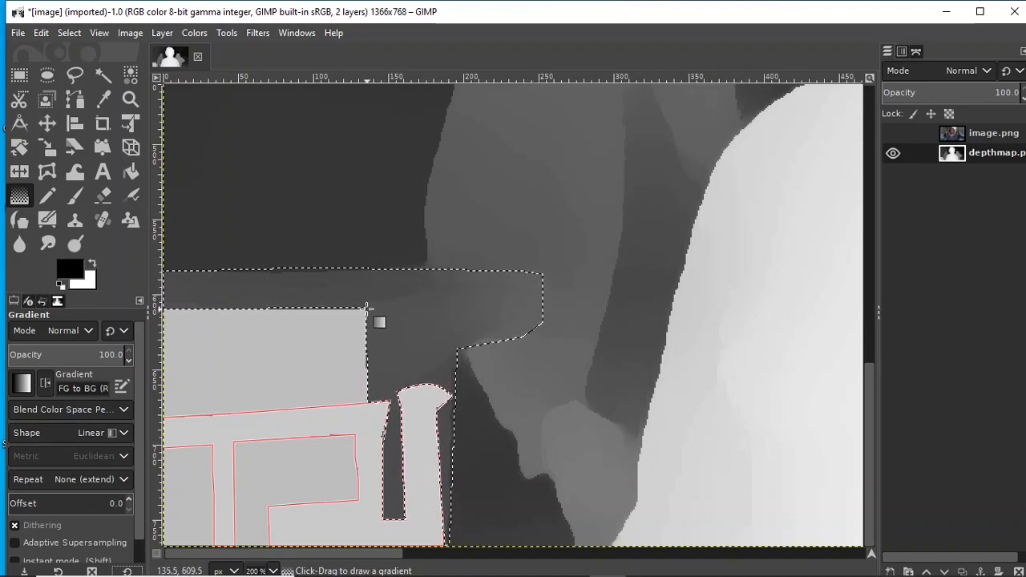
Draw a black-to-white gradient across the table selection, then undo it.
{"action": "left_click_drag", "start_coordinate": [367, 308], "coordinate": [411, 299]}
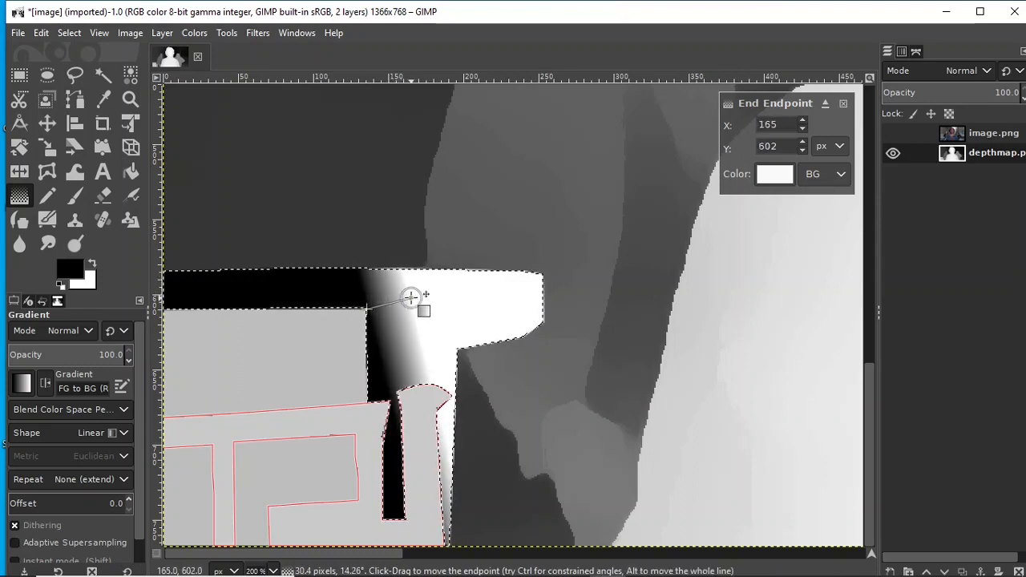
{"action": "left_click", "coordinate": [20, 74]}
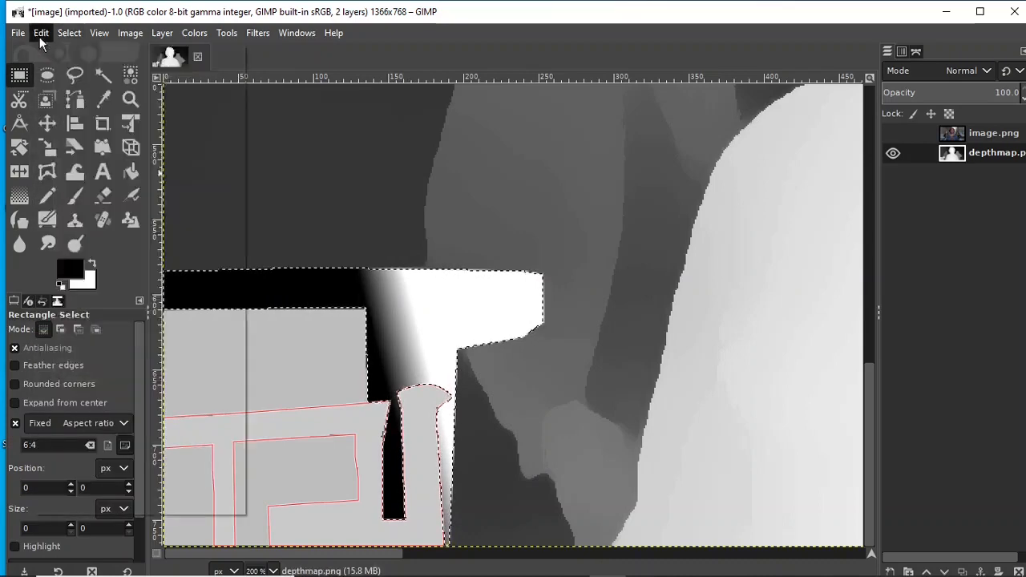
{"action": "left_click", "coordinate": [41, 33]}
{"action": "left_click", "coordinate": [70, 52]}
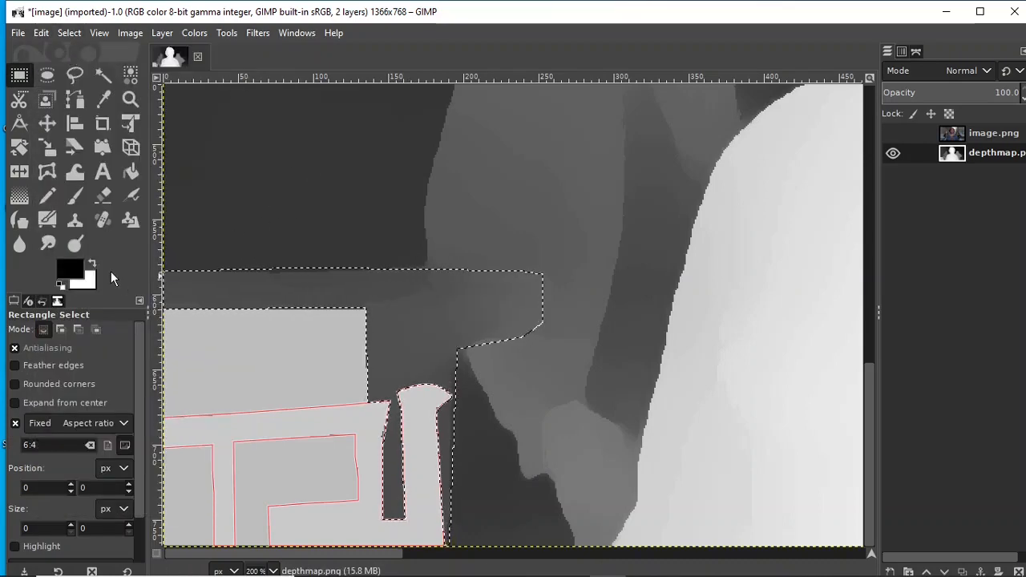
Make the table's grey bebebe the background and set the foreground to b0b0b0.
{"action": "left_click", "coordinate": [104, 103]}
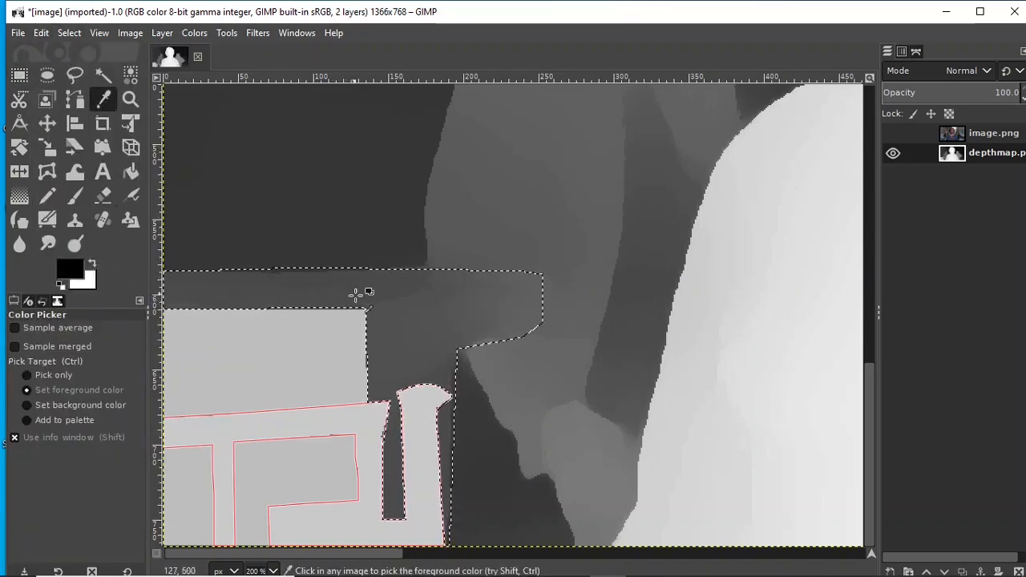
{"action": "left_click", "coordinate": [357, 327]}
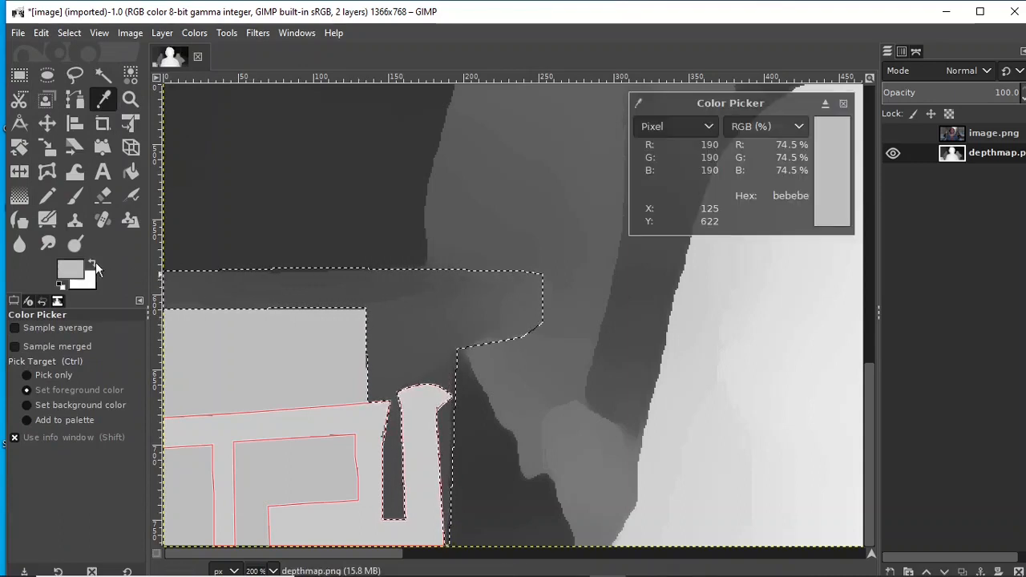
{"action": "left_click", "coordinate": [94, 262]}
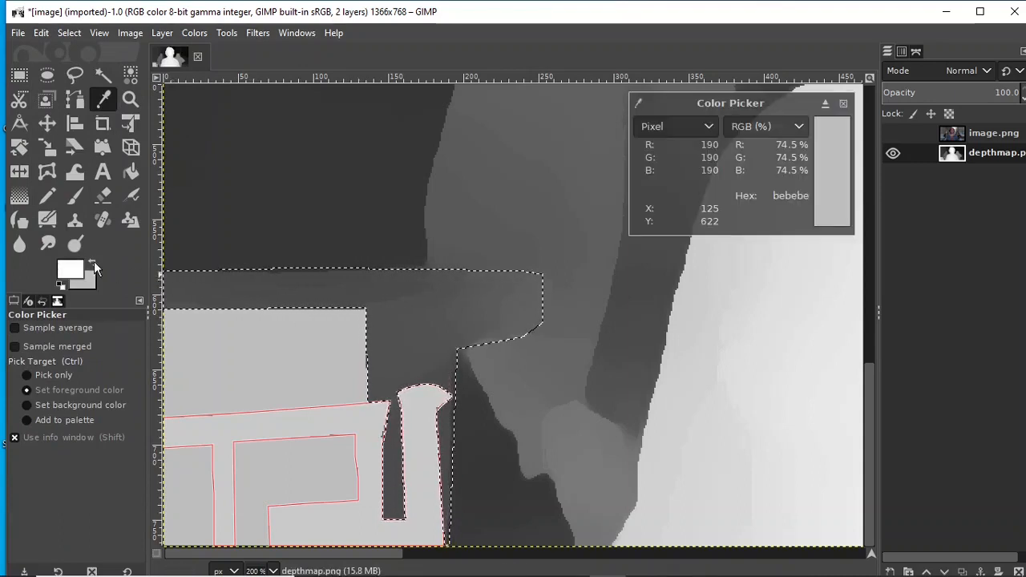
{"action": "left_click", "coordinate": [346, 328]}
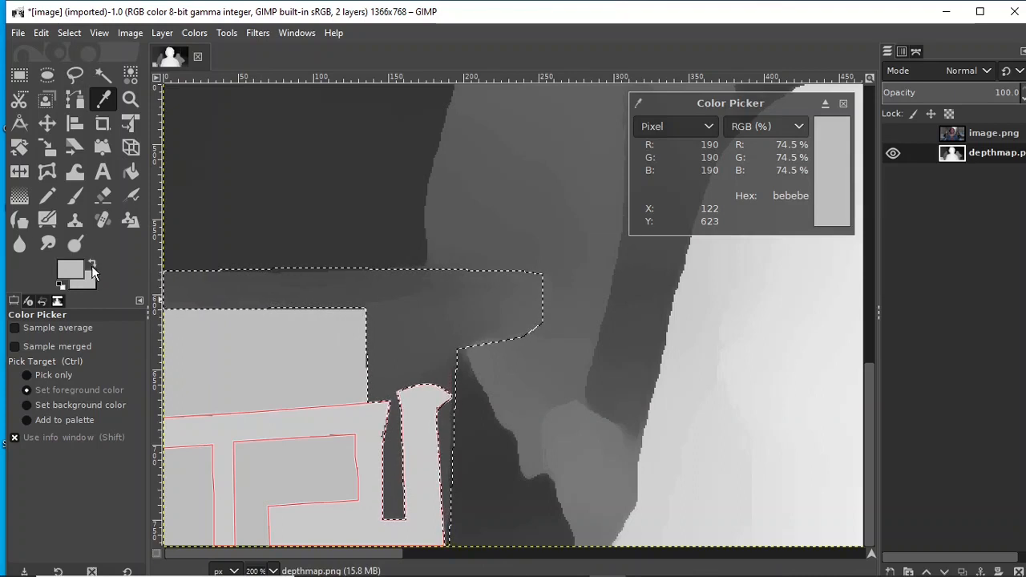
{"action": "left_click", "coordinate": [68, 273]}
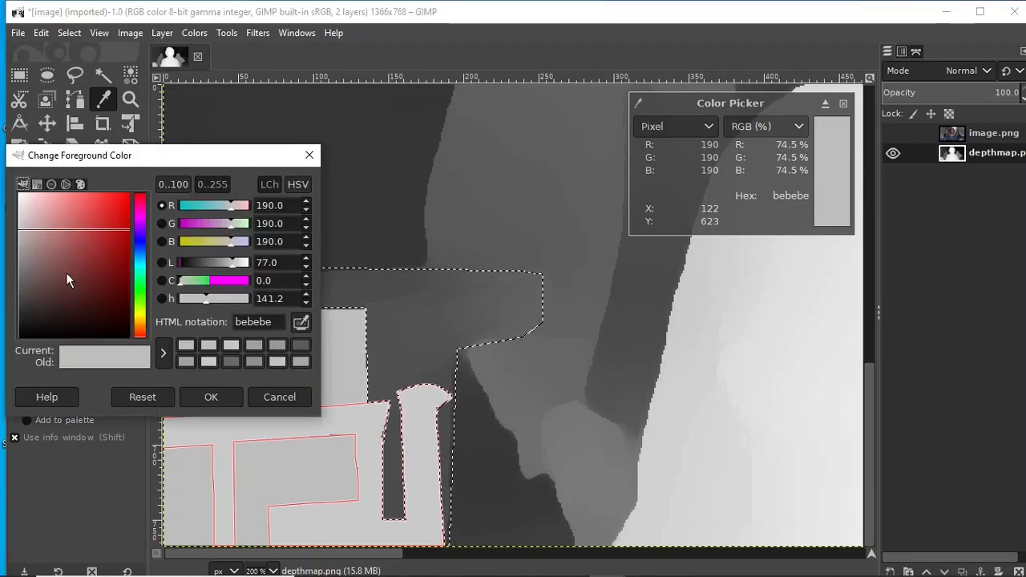
{"action": "left_click", "coordinate": [19, 227]}
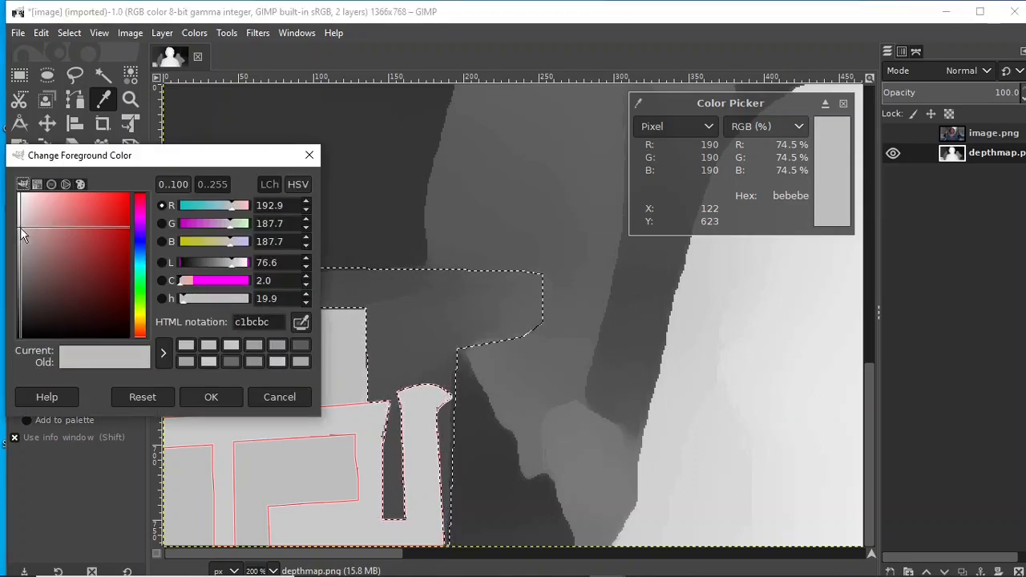
{"action": "left_click_drag", "start_coordinate": [18, 229], "coordinate": [18, 238]}
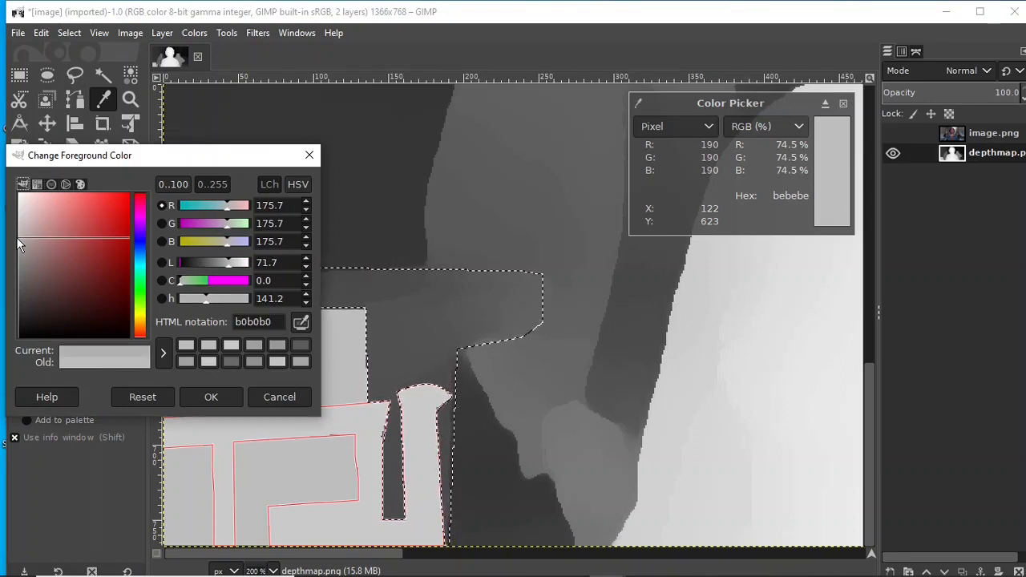
{"action": "left_click", "coordinate": [214, 393]}
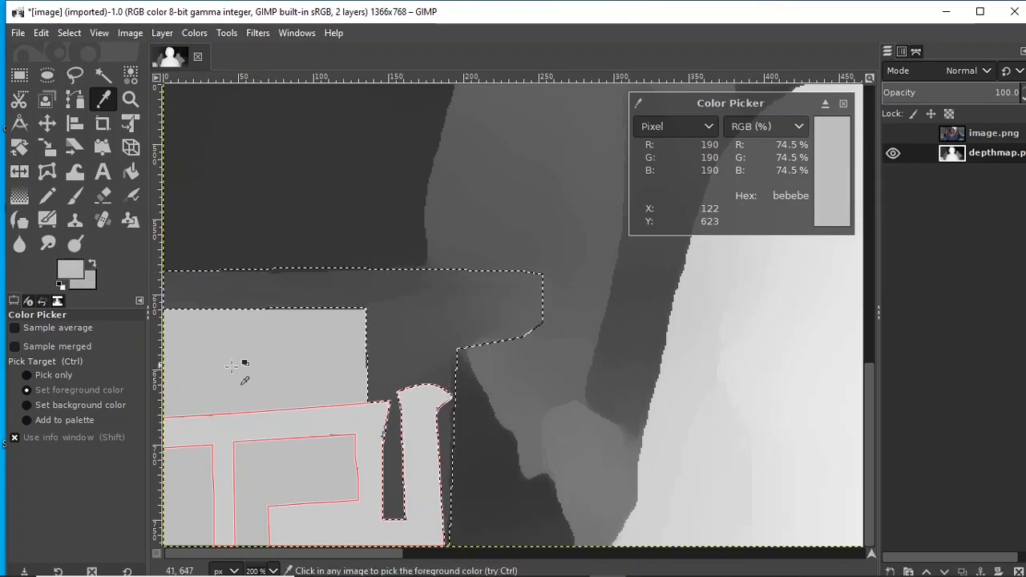
Draw the b0b0b0-to-bebebe gradient across the table area, then select None.
{"action": "left_click", "coordinate": [19, 195]}
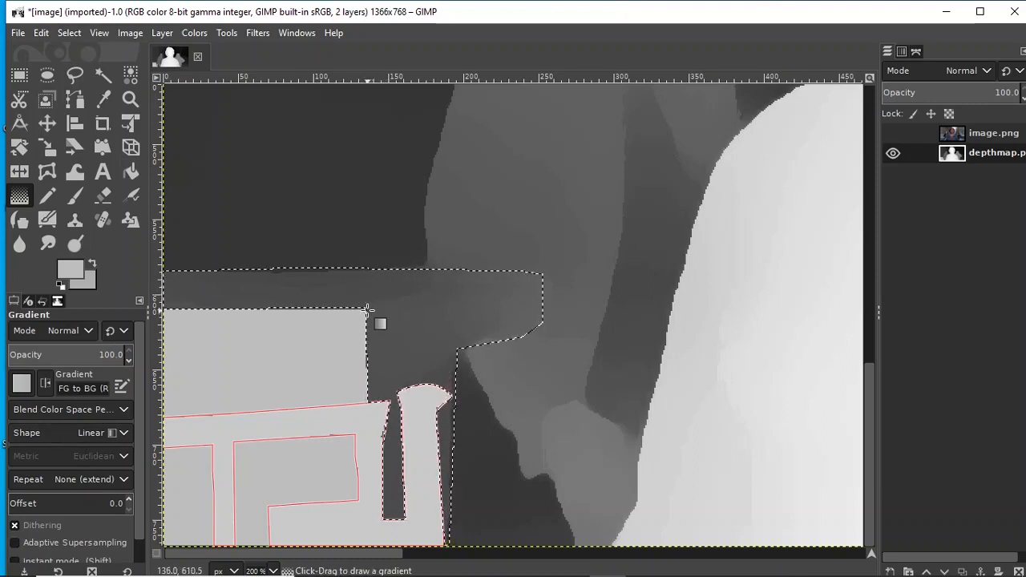
{"action": "left_click_drag", "start_coordinate": [367, 308], "coordinate": [537, 275]}
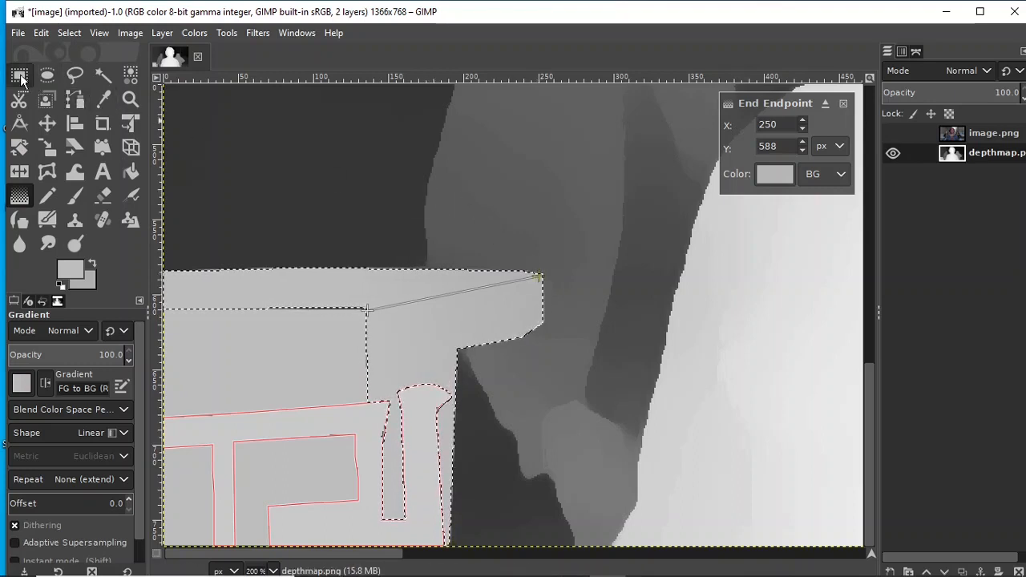
{"action": "left_click", "coordinate": [22, 79]}
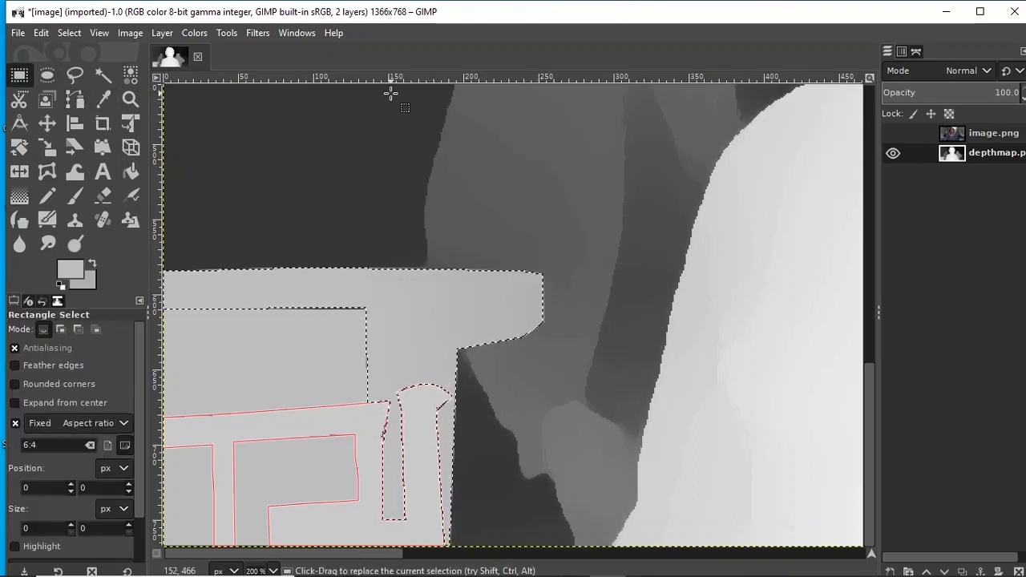
{"action": "left_click", "coordinate": [70, 33]}
{"action": "left_click", "coordinate": [77, 71]}
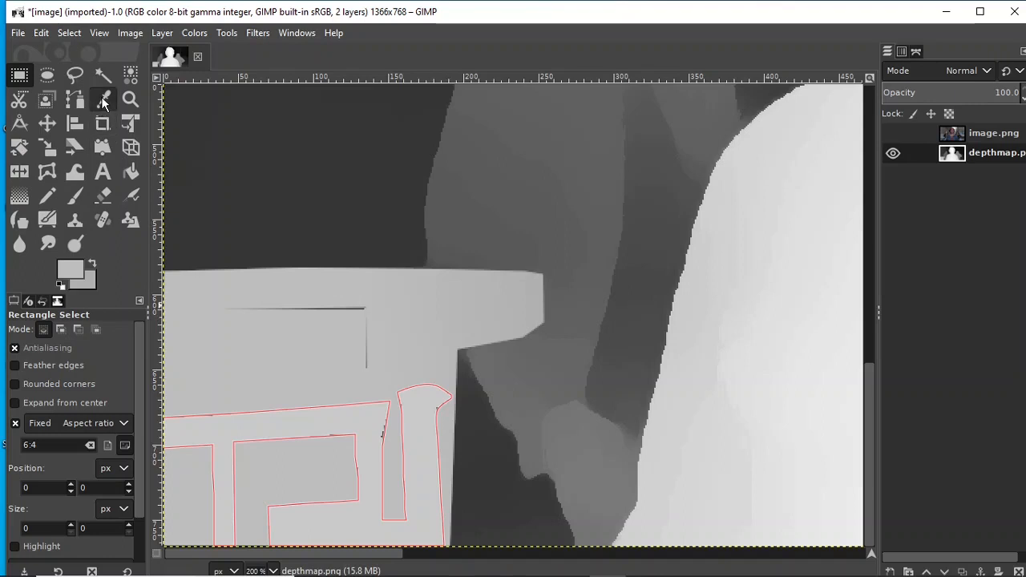
{"action": "left_click", "coordinate": [102, 99]}
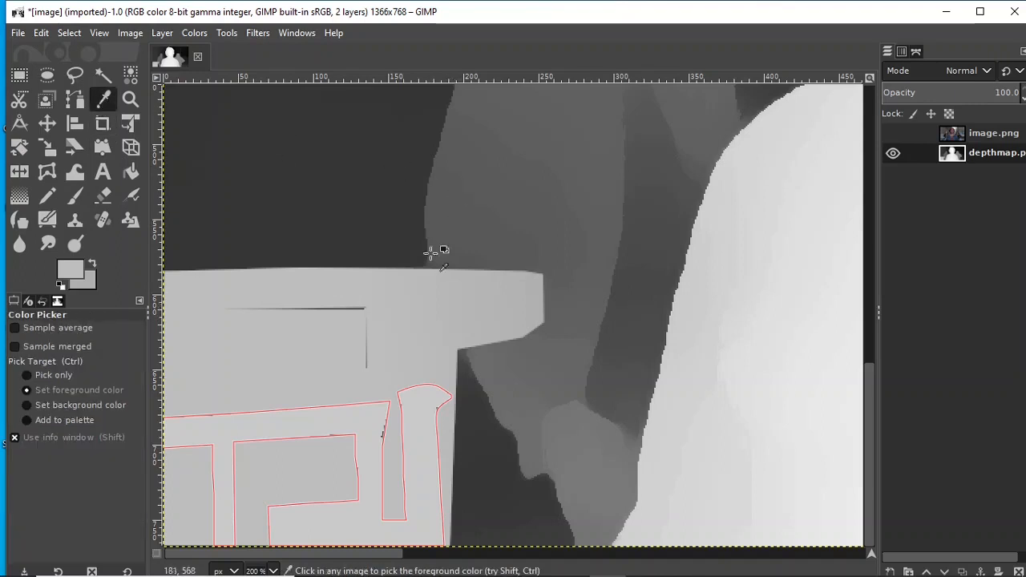
Compare greys on the table's left part and tip, then take bebebe from the left edge for the Paintbrush.
{"action": "left_click", "coordinate": [354, 332]}
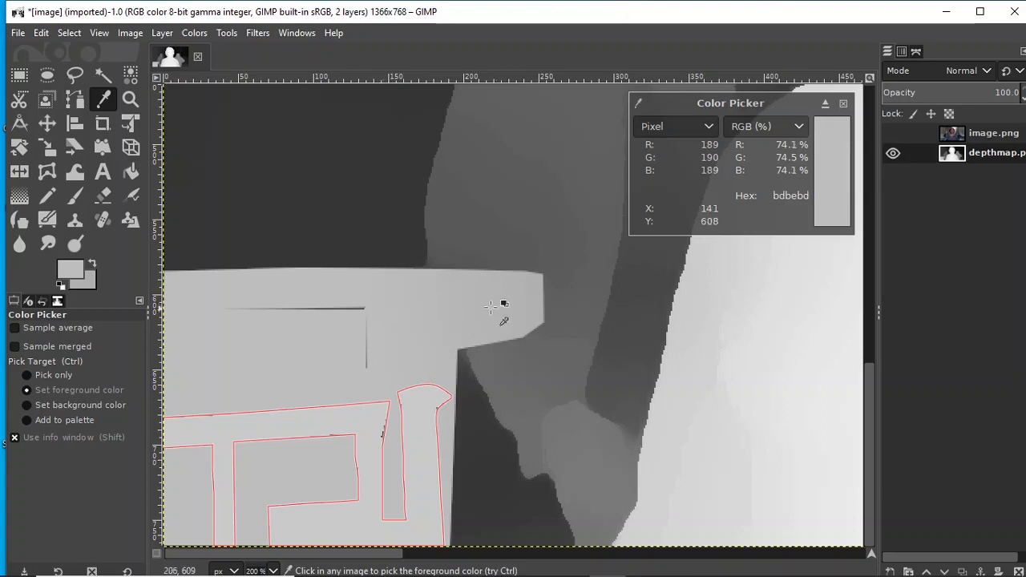
{"action": "left_click", "coordinate": [535, 275]}
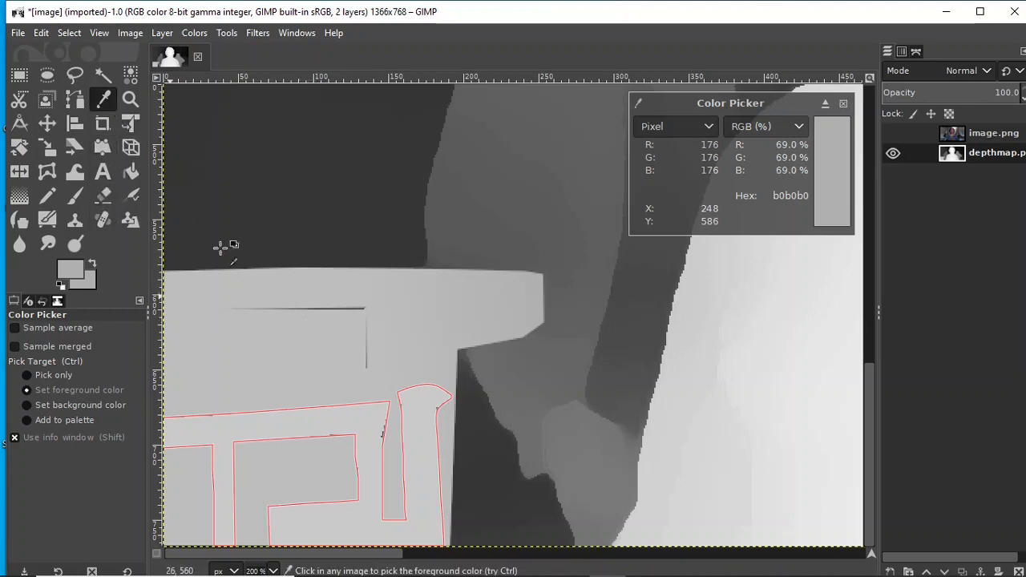
{"action": "left_click", "coordinate": [189, 317]}
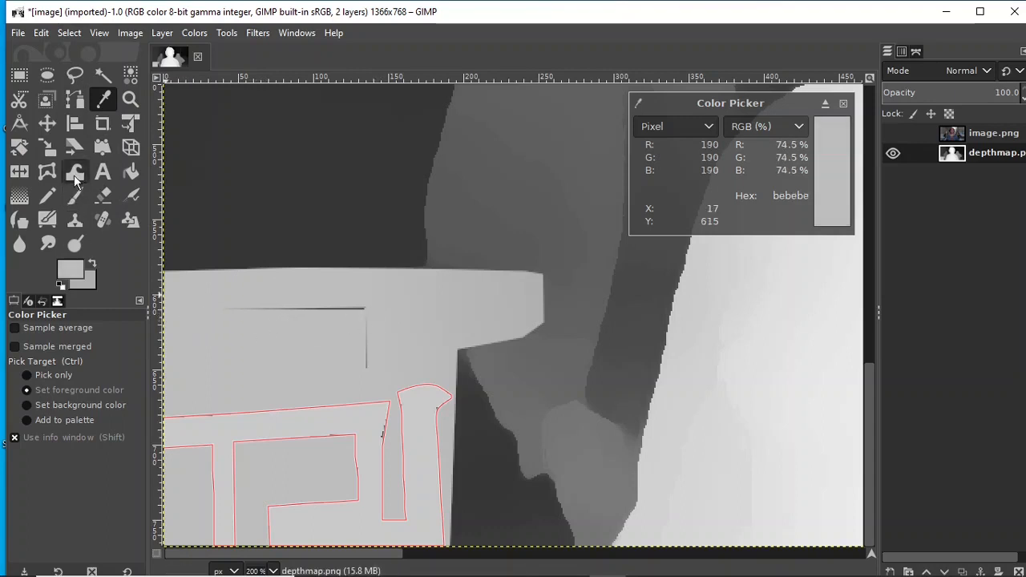
{"action": "left_click", "coordinate": [72, 200]}
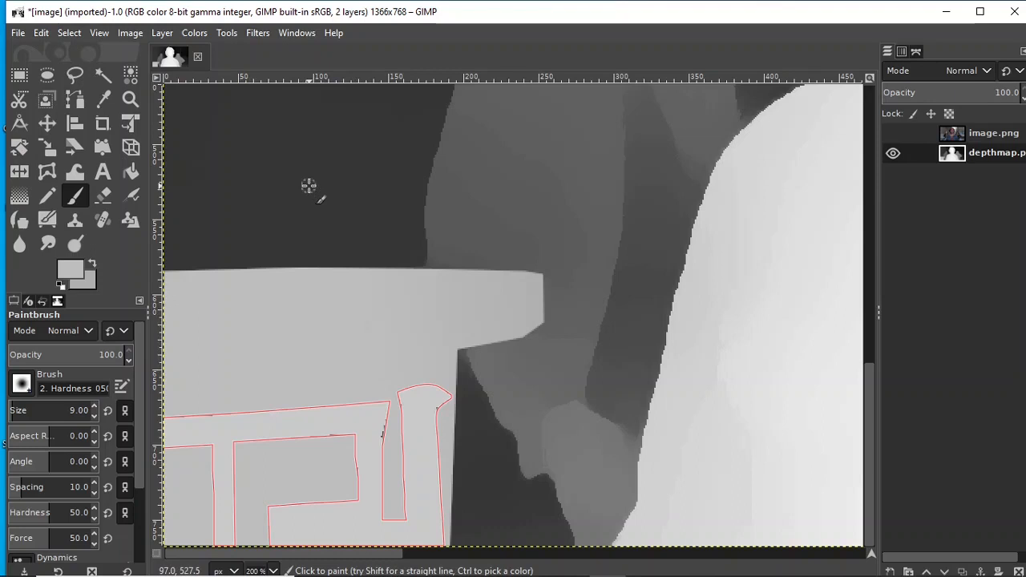
Hide the fence path outline and paint light grey over the dark seam along the fence top.
{"action": "left_click", "coordinate": [916, 52]}
{"action": "left_click", "coordinate": [892, 90]}
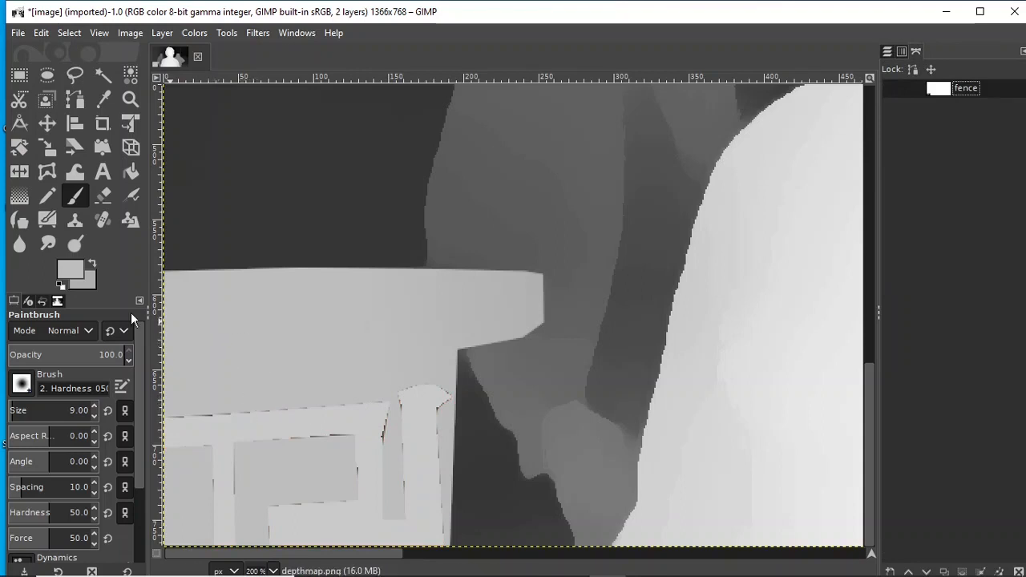
{"action": "left_click", "coordinate": [106, 106]}
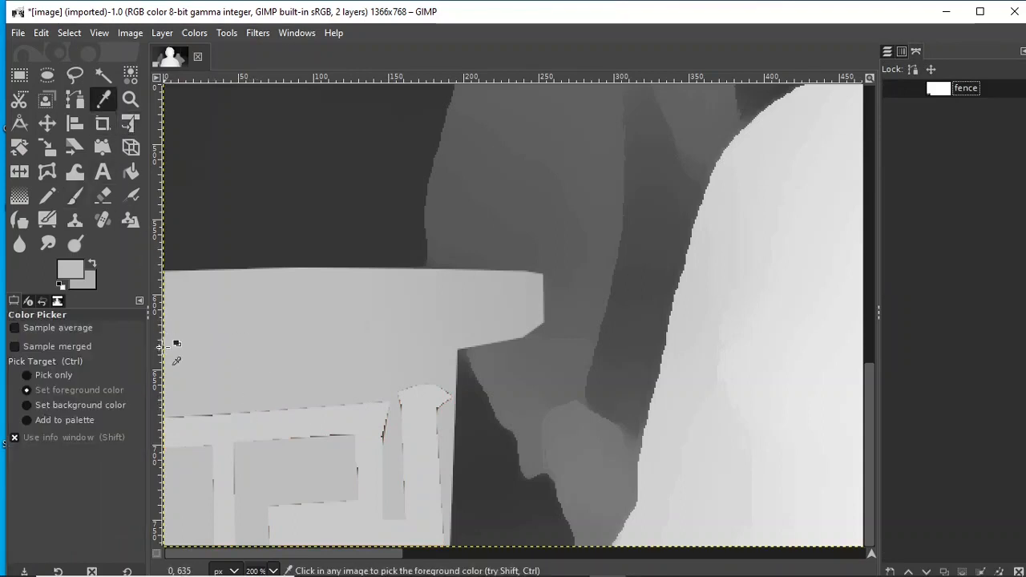
{"action": "left_click", "coordinate": [184, 406]}
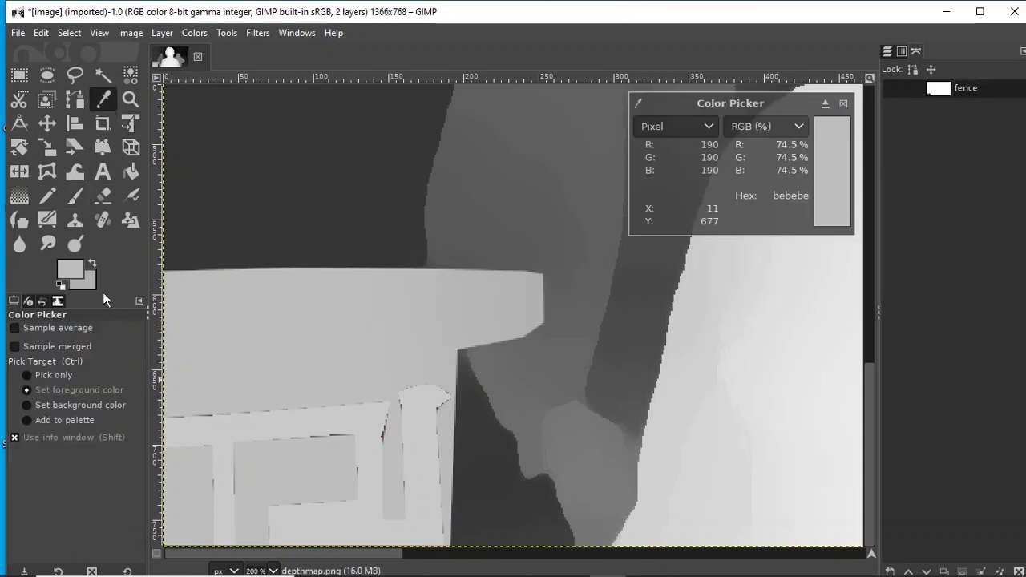
{"action": "left_click", "coordinate": [74, 194]}
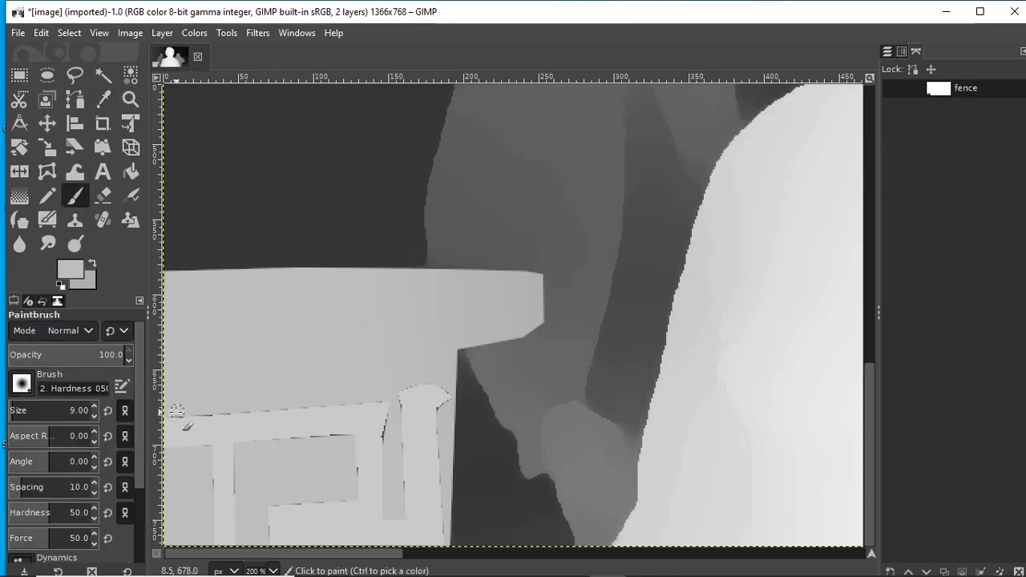
{"action": "left_click_drag", "start_coordinate": [175, 412], "coordinate": [250, 411]}
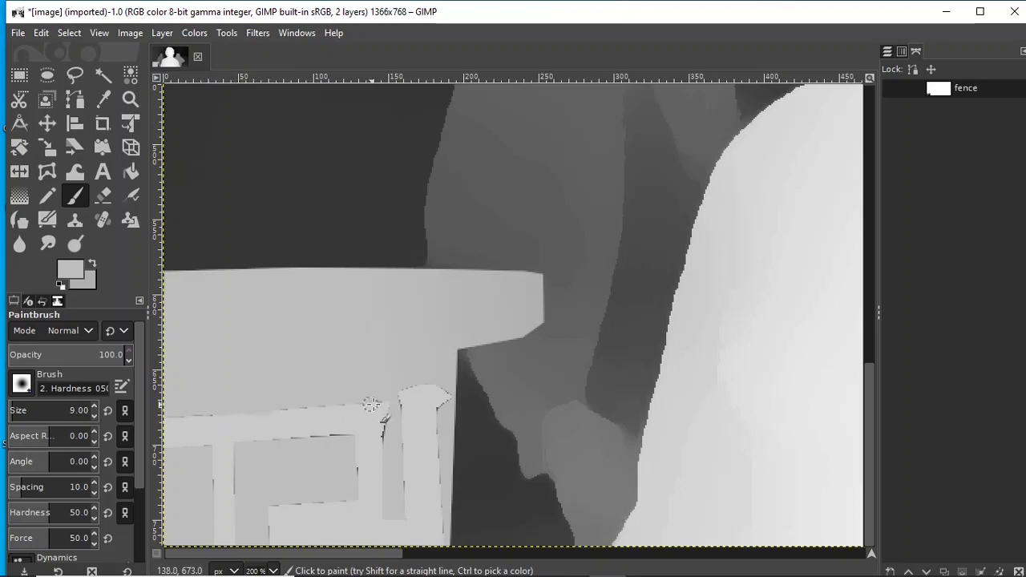
Paint over the dark edge beside the fence post using the grey sampled next to it.
{"action": "left_click_drag", "start_coordinate": [384, 417], "coordinate": [389, 427]}
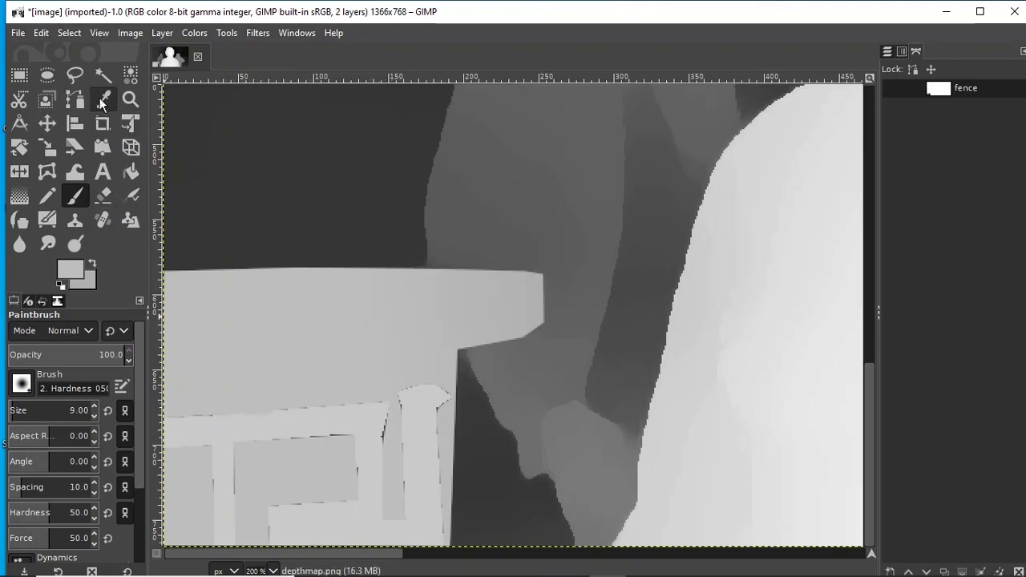
{"action": "left_click", "coordinate": [102, 99]}
{"action": "left_click", "coordinate": [391, 440]}
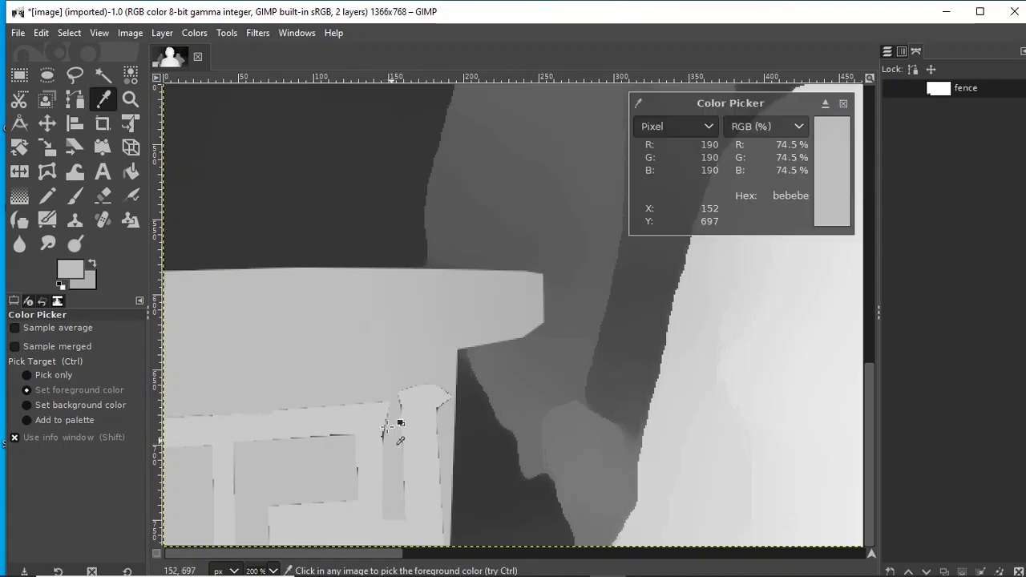
{"action": "left_click", "coordinate": [74, 195]}
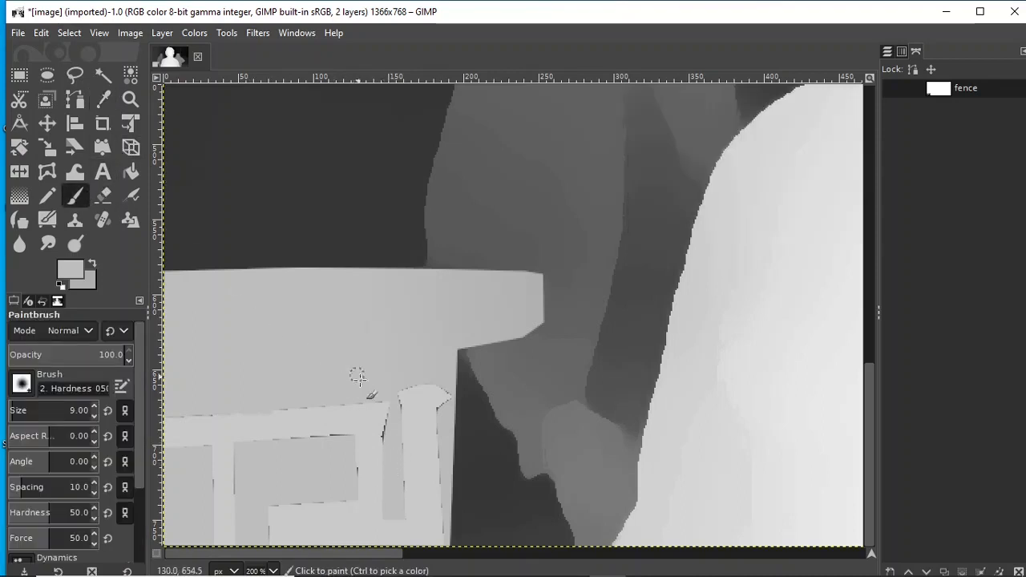
{"action": "left_click", "coordinate": [390, 415]}
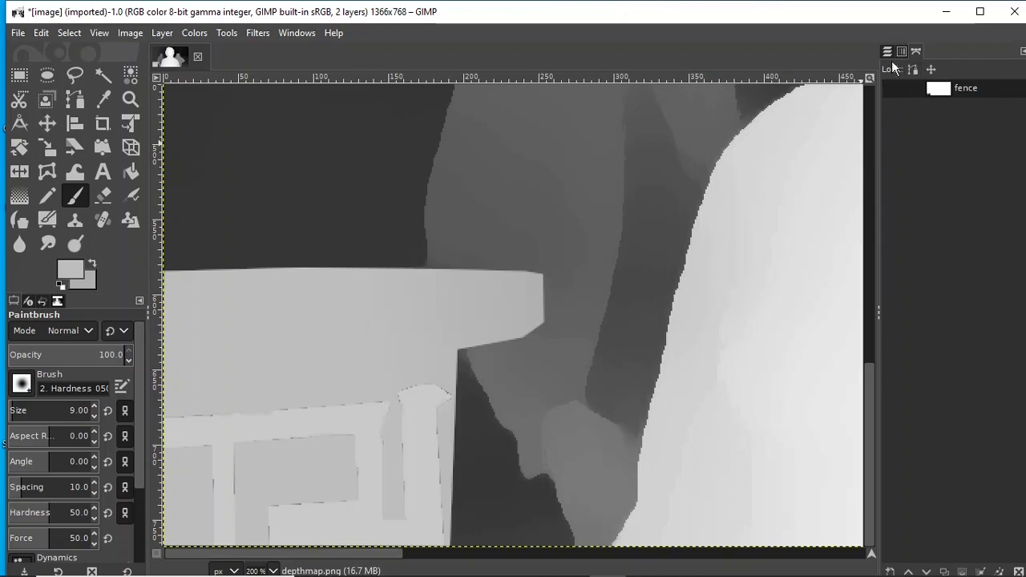
Show image.png again and try zoom levels of 50%, 200%, then 100%.
{"action": "left_click", "coordinate": [893, 134]}
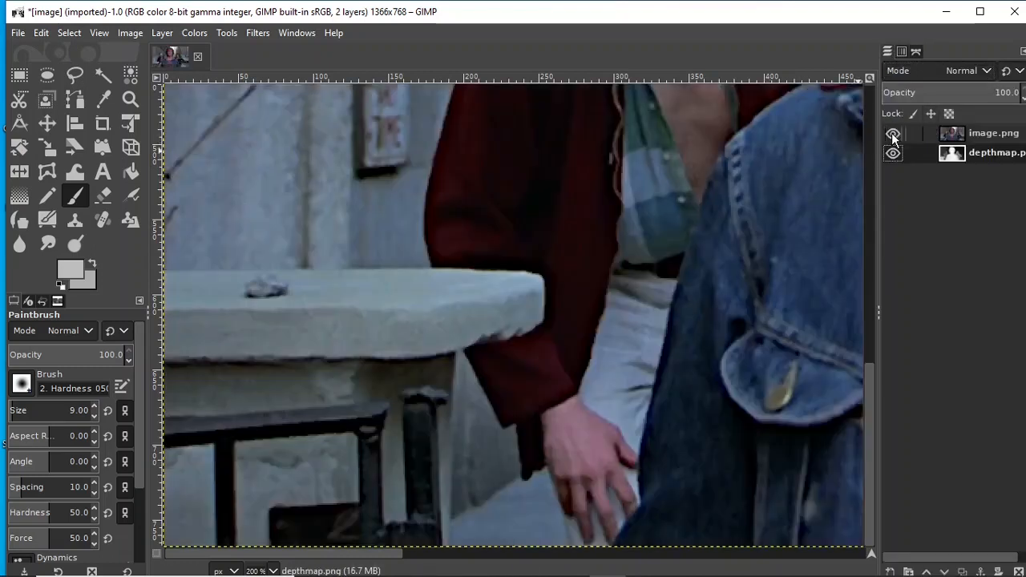
{"action": "left_click", "coordinate": [101, 36]}
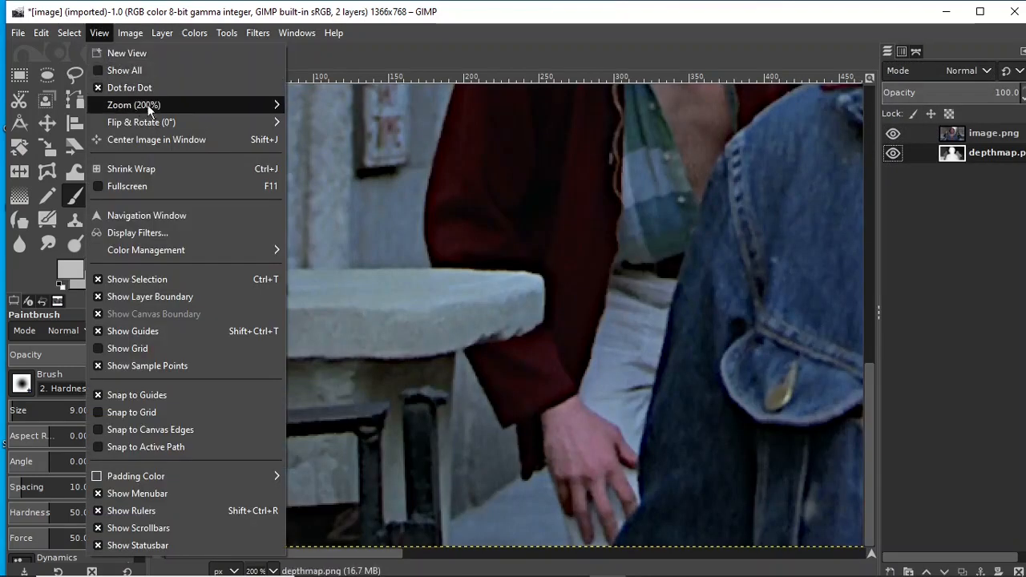
{"action": "mouse_move", "coordinate": [147, 104]}
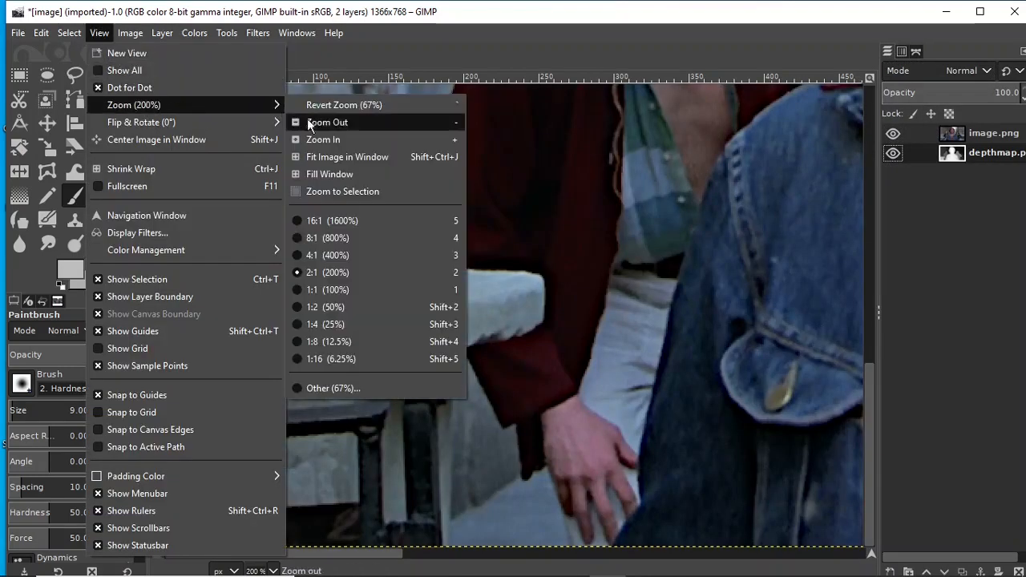
{"action": "left_click", "coordinate": [331, 306]}
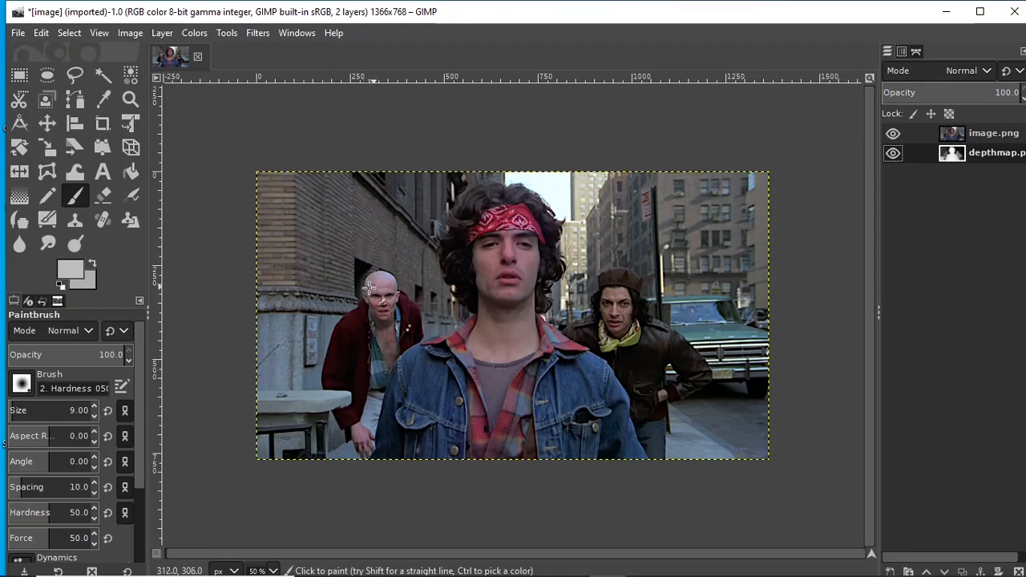
{"action": "left_click", "coordinate": [99, 33]}
{"action": "mouse_move", "coordinate": [138, 104]}
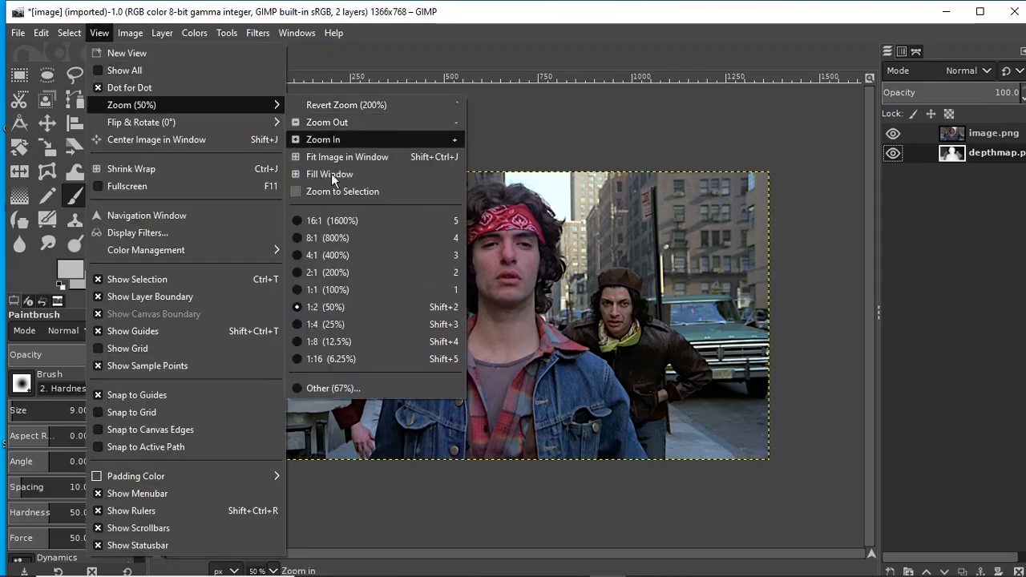
{"action": "left_click", "coordinate": [333, 272]}
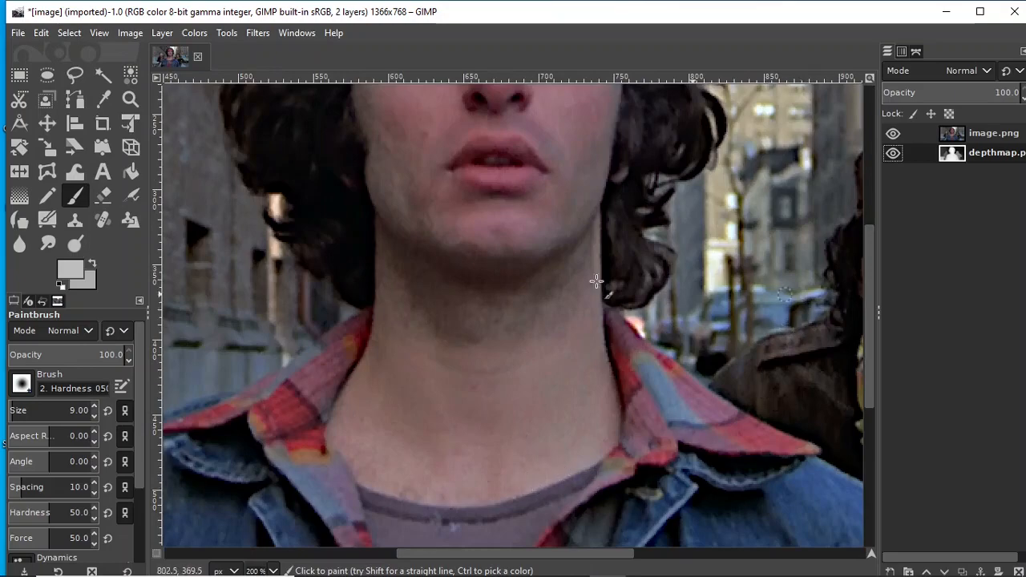
{"action": "left_click", "coordinate": [99, 33]}
{"action": "mouse_move", "coordinate": [148, 105]}
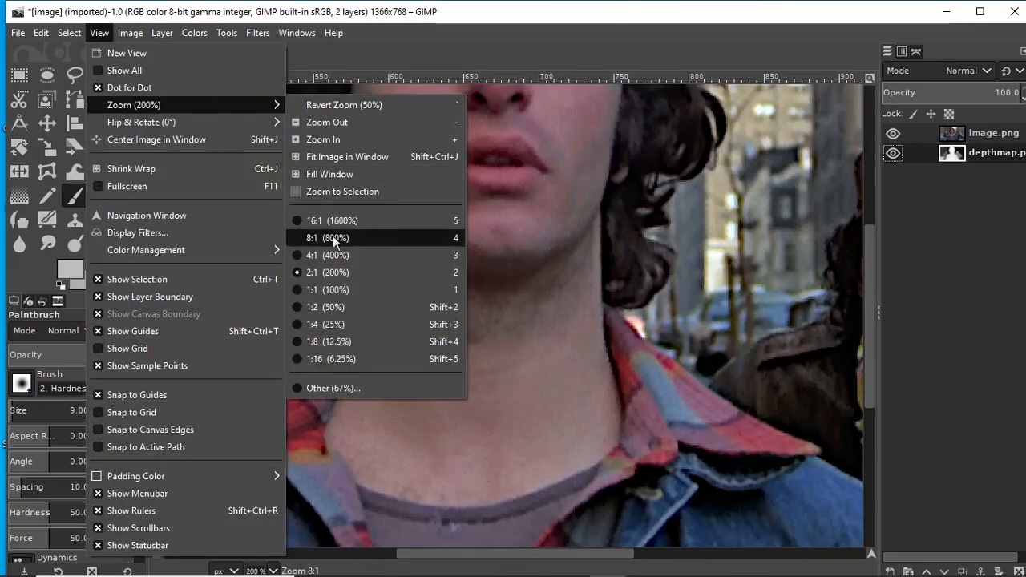
{"action": "left_click", "coordinate": [333, 291]}
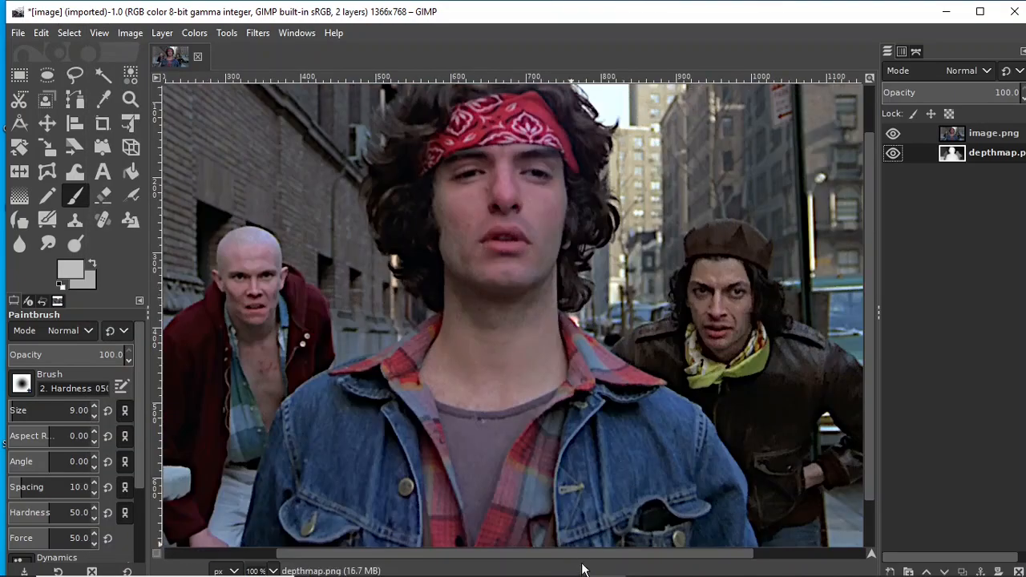
Zoom to 200% on the bald man's head and shoulders and pick Free Select.
{"action": "left_click_drag", "start_coordinate": [586, 553], "coordinate": [500, 554]}
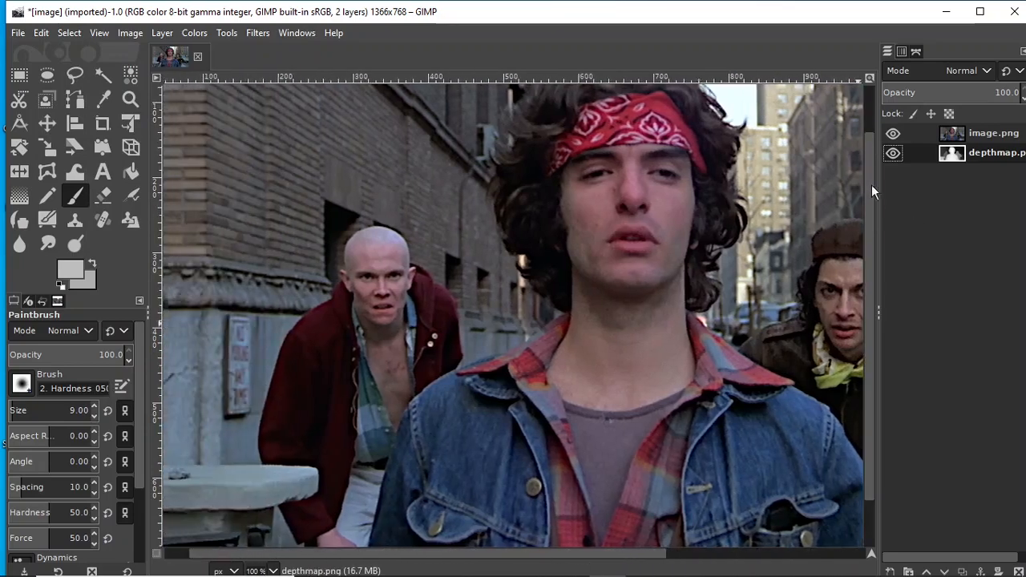
{"action": "left_click_drag", "start_coordinate": [872, 185], "coordinate": [881, 279]}
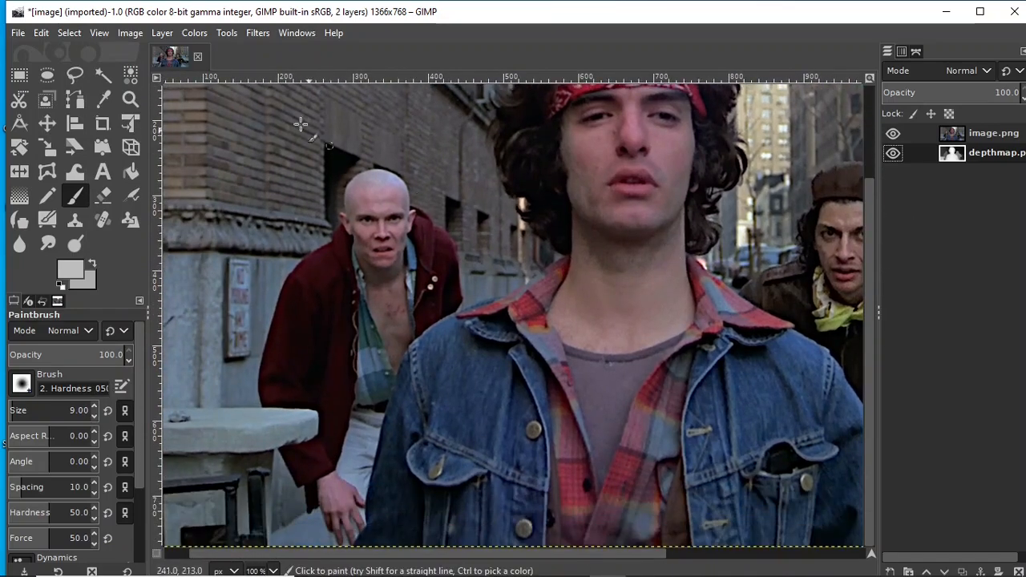
{"action": "left_click", "coordinate": [99, 33]}
{"action": "mouse_move", "coordinate": [270, 116]}
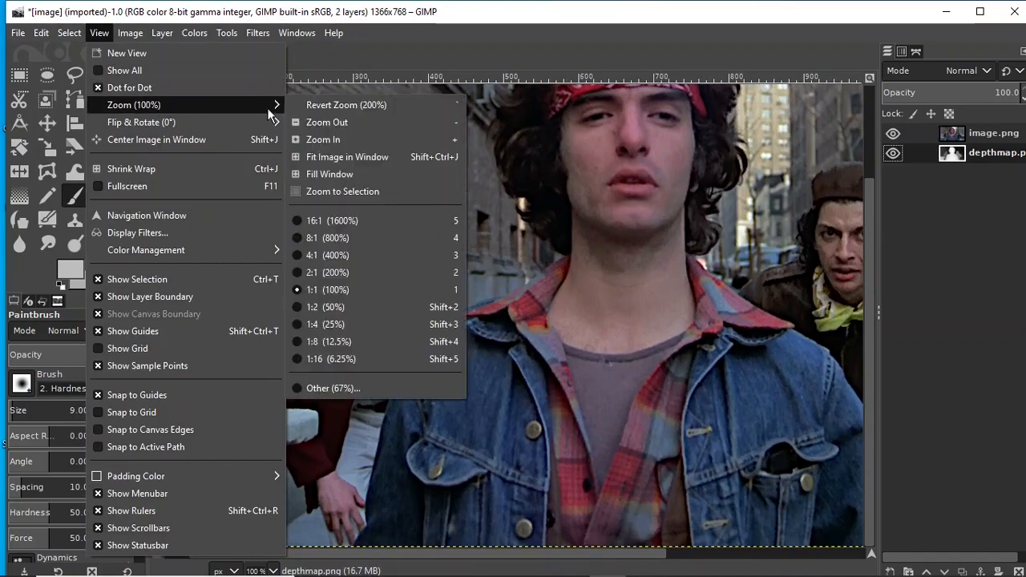
{"action": "left_click", "coordinate": [331, 271]}
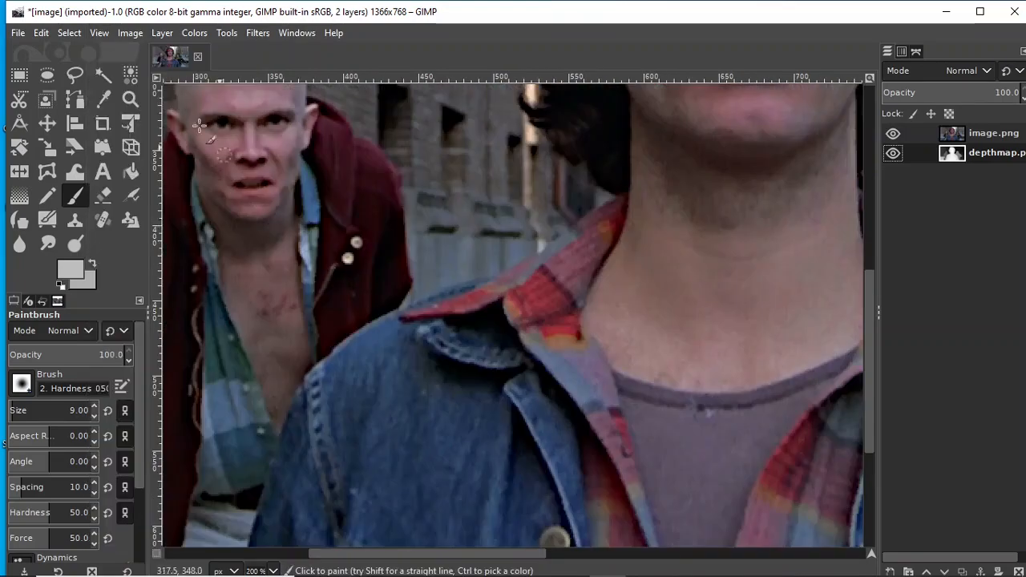
{"action": "left_click", "coordinate": [76, 36]}
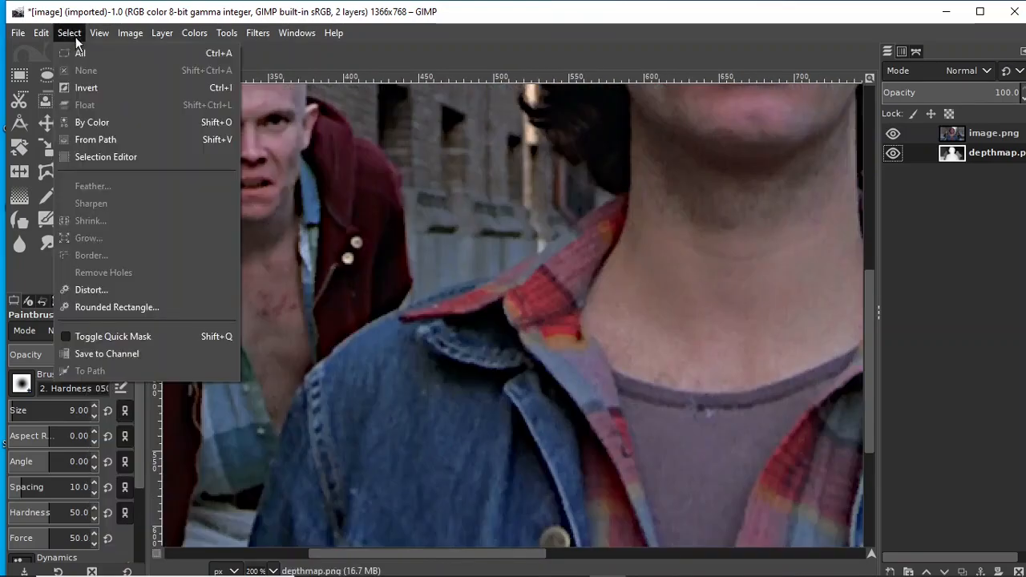
{"action": "left_click", "coordinate": [530, 13]}
{"action": "left_click_drag", "start_coordinate": [500, 554], "coordinate": [421, 555]}
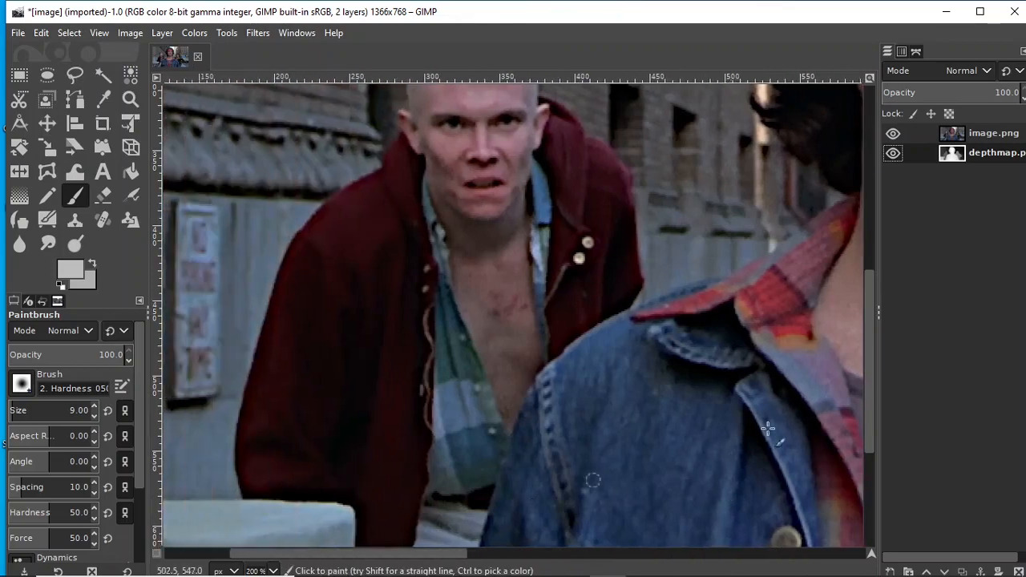
{"action": "left_click_drag", "start_coordinate": [871, 311], "coordinate": [869, 242]}
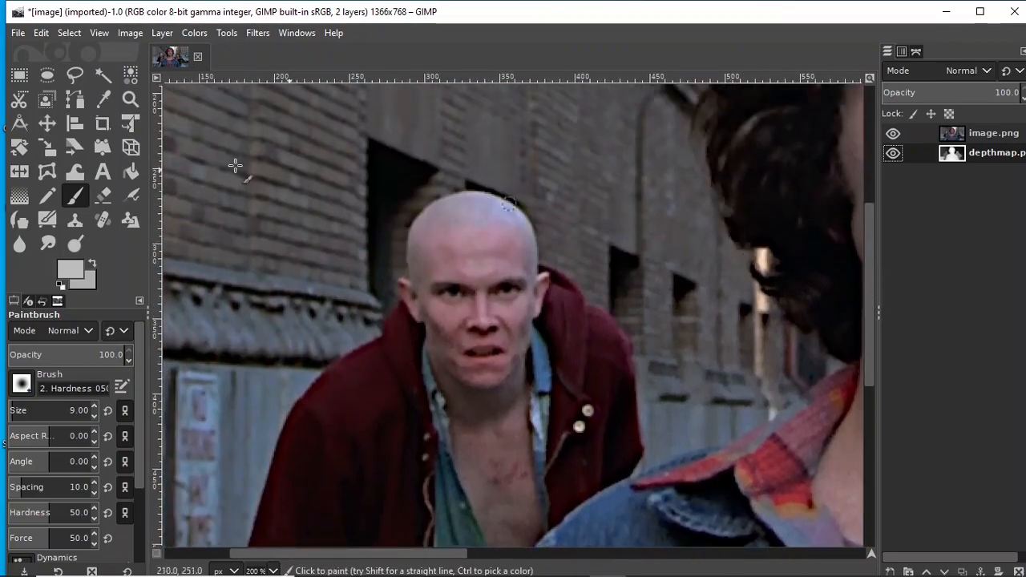
{"action": "left_click", "coordinate": [76, 77]}
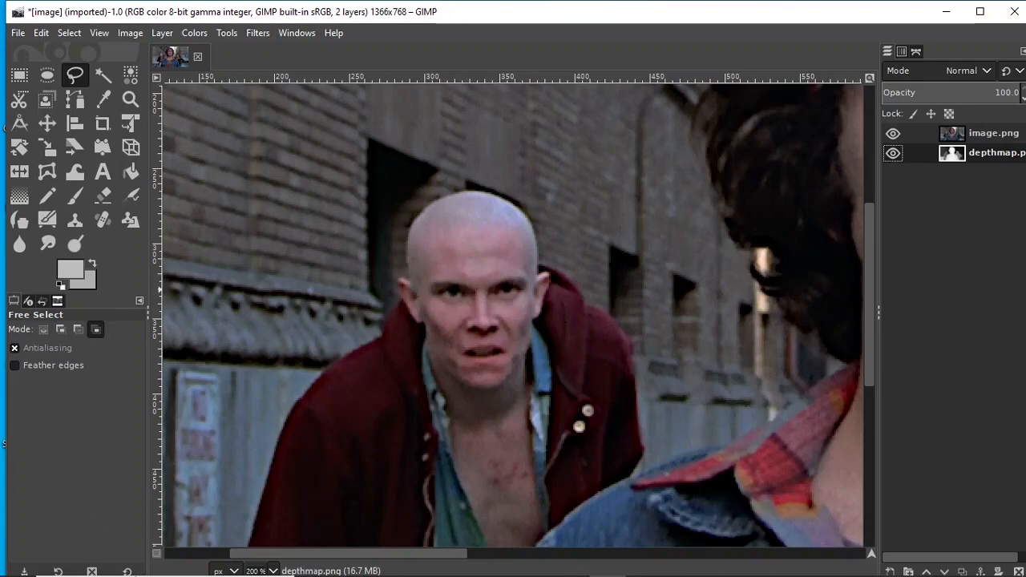
Set Free Select to Replace mode and outline the bald man's head, shoulder and side.
{"action": "left_click", "coordinate": [127, 570]}
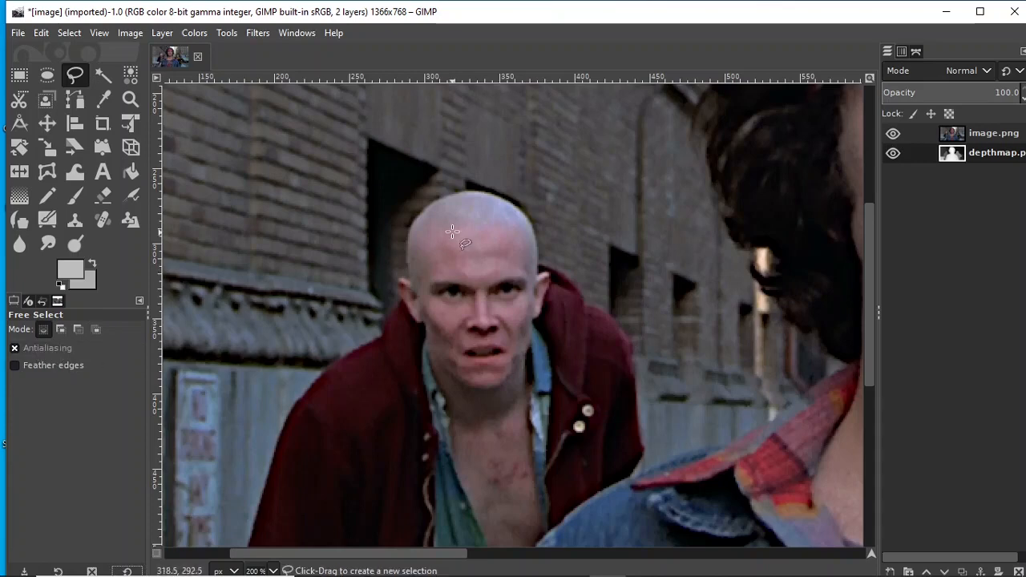
{"action": "left_click", "coordinate": [460, 193]}
{"action": "left_click", "coordinate": [481, 192]}
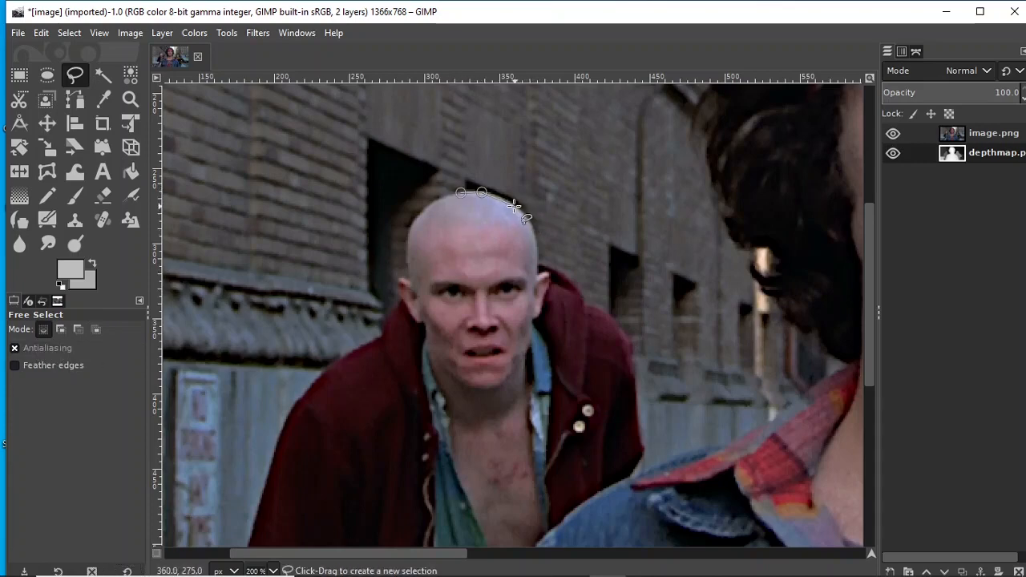
{"action": "left_click", "coordinate": [513, 202]}
{"action": "left_click", "coordinate": [534, 227]}
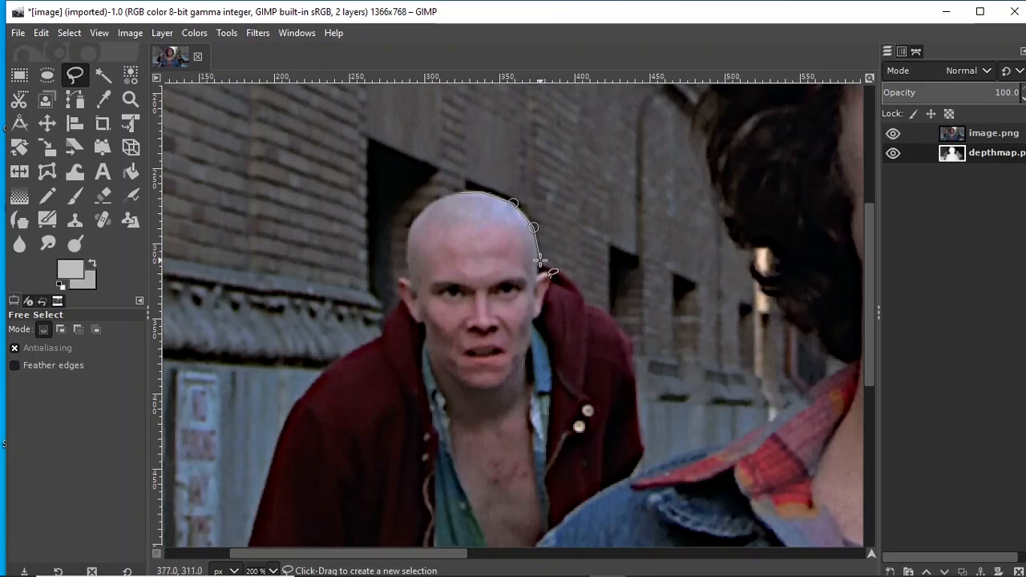
{"action": "left_click", "coordinate": [539, 261]}
{"action": "left_click", "coordinate": [566, 275]}
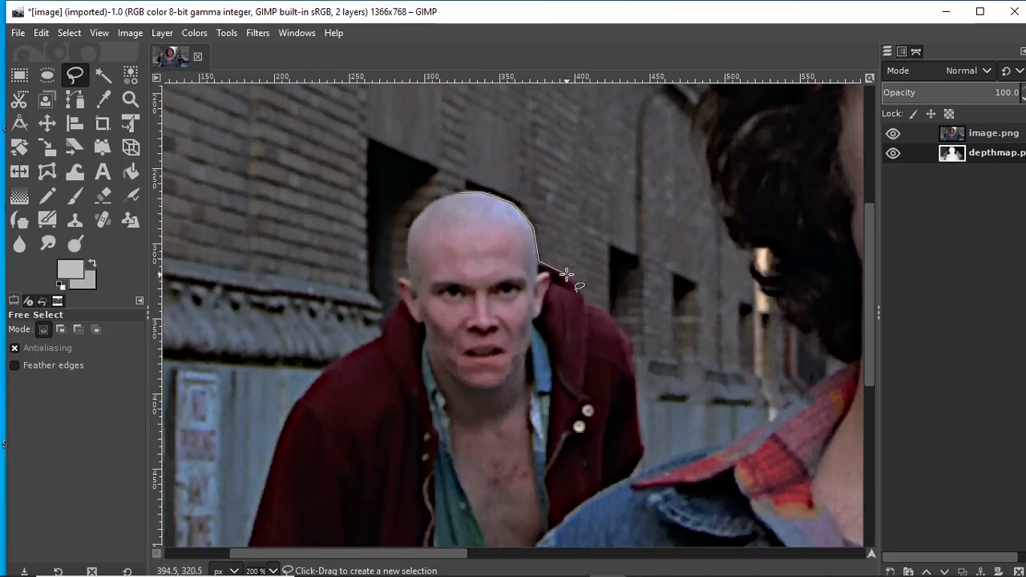
{"action": "left_click", "coordinate": [581, 294]}
{"action": "left_click", "coordinate": [607, 314]}
{"action": "left_click", "coordinate": [634, 341]}
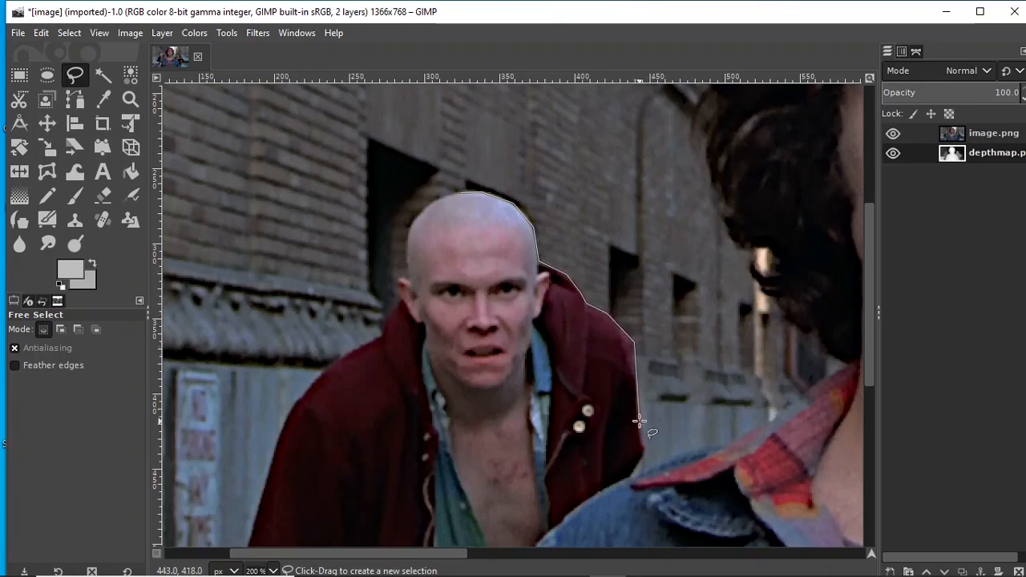
{"action": "left_click", "coordinate": [639, 421]}
{"action": "left_click", "coordinate": [646, 455]}
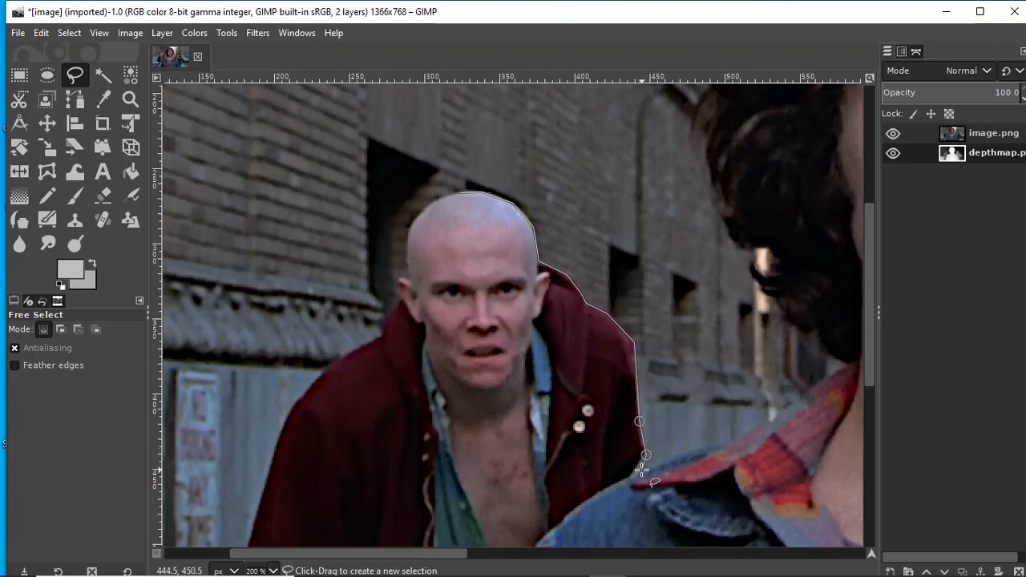
{"action": "left_click", "coordinate": [633, 476]}
Trace the front man's denim jacket edge down toward the image bottom.
{"action": "scroll", "coordinate": [666, 337], "scroll_direction": "down", "scroll_amount": 5}
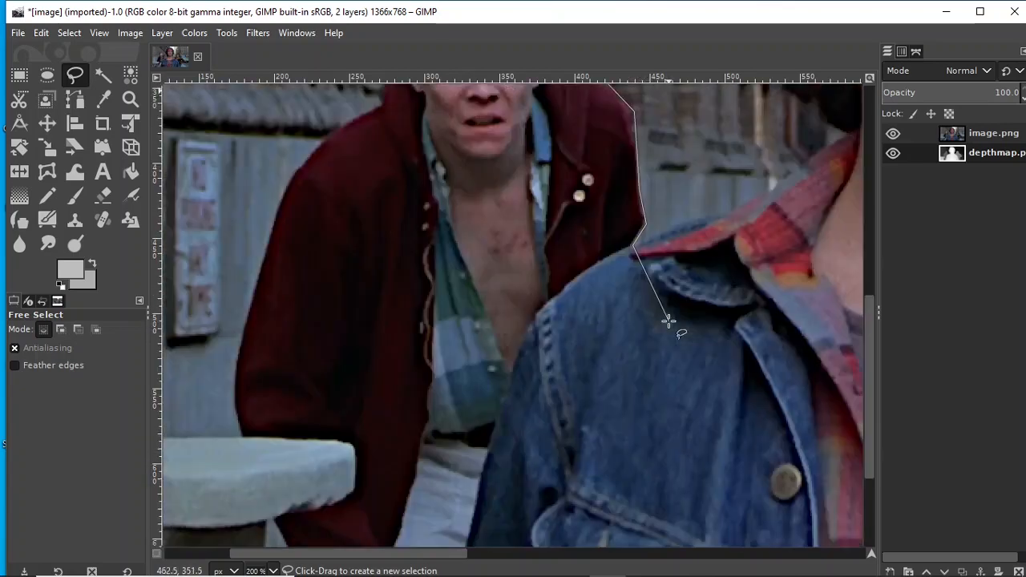
{"action": "left_click", "coordinate": [596, 263]}
{"action": "left_click", "coordinate": [560, 293]}
{"action": "mouse_move", "coordinate": [534, 320]}
{"action": "left_mouse_down"}
{"action": "mouse_move", "coordinate": [485, 407]}
{"action": "mouse_move", "coordinate": [474, 507]}
{"action": "left_mouse_up"}
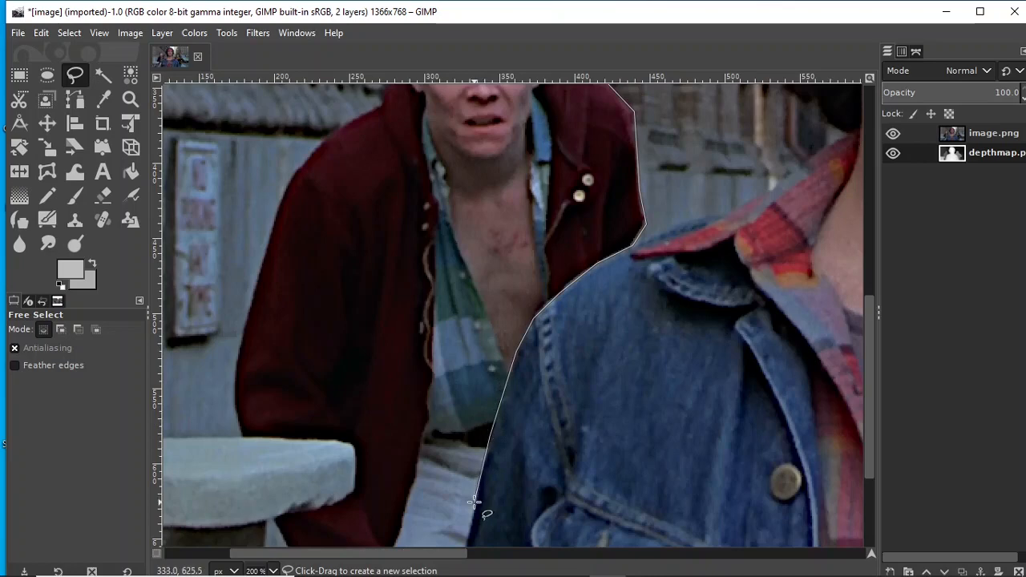
{"action": "scroll", "coordinate": [537, 377], "scroll_direction": "down", "scroll_amount": 3}
{"action": "left_click", "coordinate": [458, 415]}
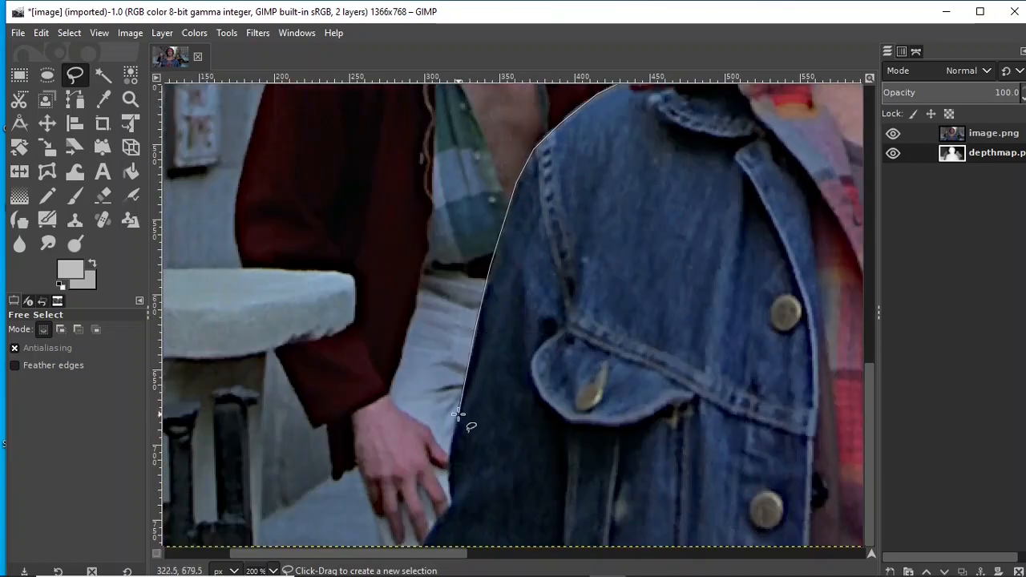
{"action": "left_click", "coordinate": [447, 460]}
{"action": "left_click", "coordinate": [452, 505]}
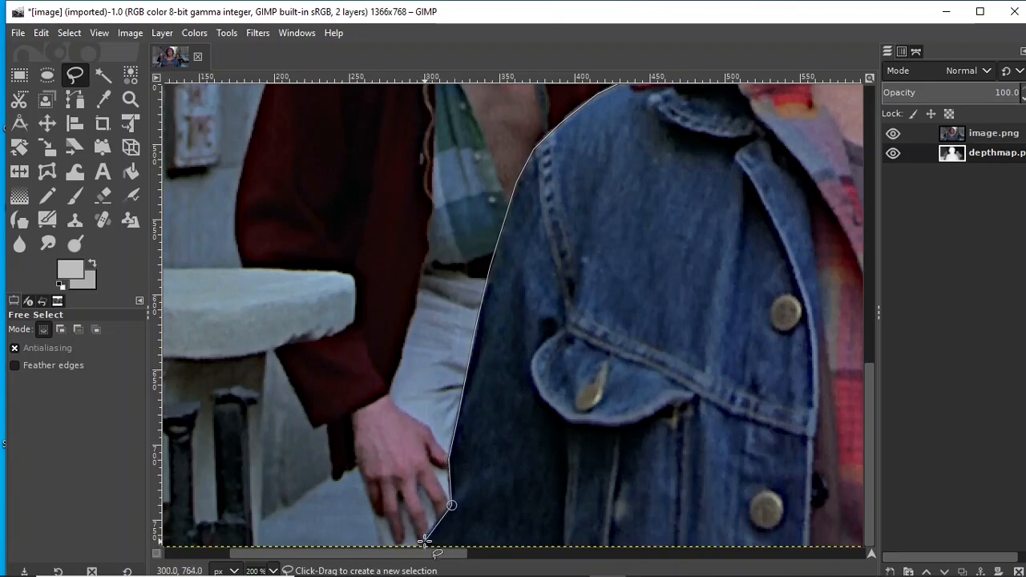
{"action": "left_click", "coordinate": [443, 514]}
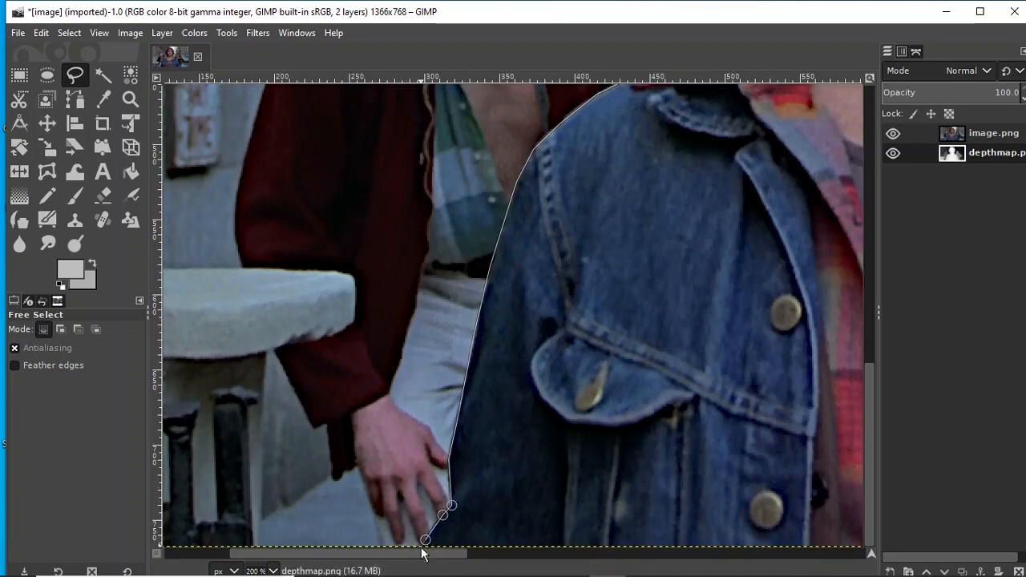
Run the outline along the bottom edge and around the bald man's fingers and hand.
{"action": "left_click", "coordinate": [420, 545]}
{"action": "left_click", "coordinate": [380, 546]}
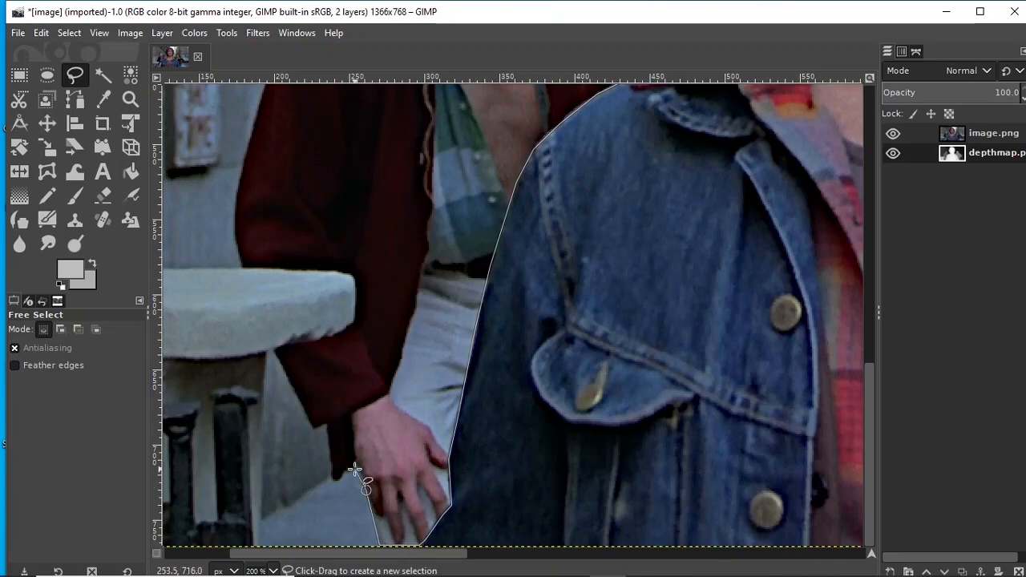
{"action": "left_click", "coordinate": [355, 469]}
{"action": "left_click", "coordinate": [345, 473]}
{"action": "left_click", "coordinate": [331, 477]}
Carry the outline past his hand, up the sleeve to the stone ledge and lower body.
{"action": "left_click", "coordinate": [324, 424]}
{"action": "left_click_drag", "start_coordinate": [309, 426], "coordinate": [272, 351]}
{"action": "left_click", "coordinate": [325, 340]}
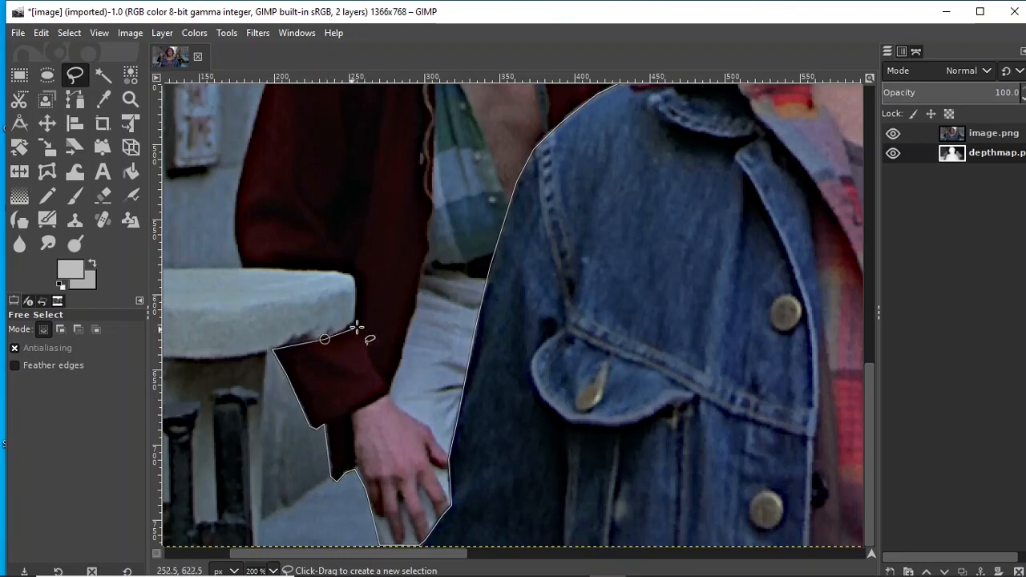
{"action": "left_click", "coordinate": [354, 322]}
{"action": "left_click", "coordinate": [355, 276]}
{"action": "left_click", "coordinate": [294, 268]}
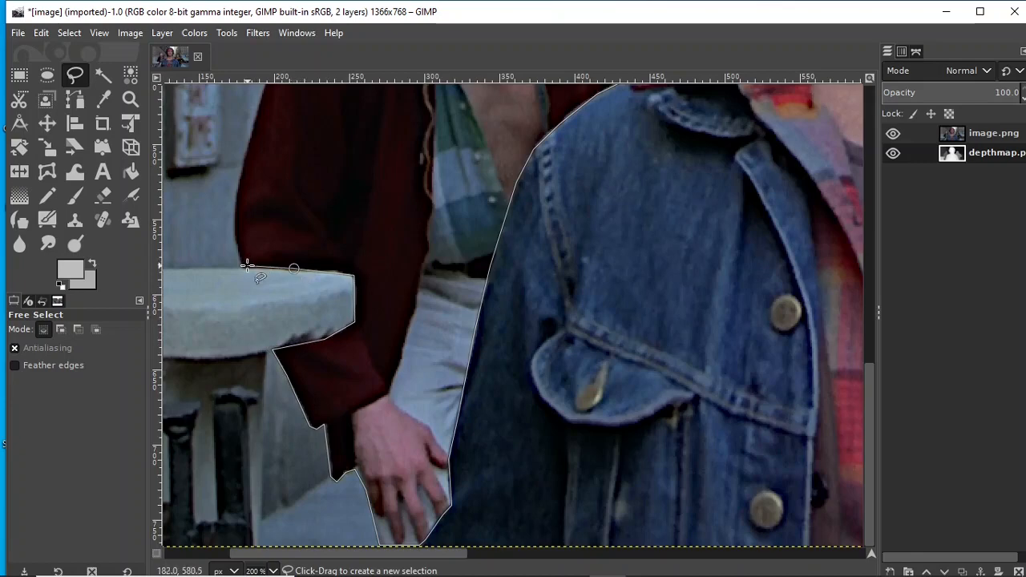
{"action": "left_click", "coordinate": [236, 255]}
Continue the outline up the jacket's left side, across the shoulder and collar.
{"action": "scroll", "coordinate": [234, 204], "scroll_direction": "up", "scroll_amount": 3}
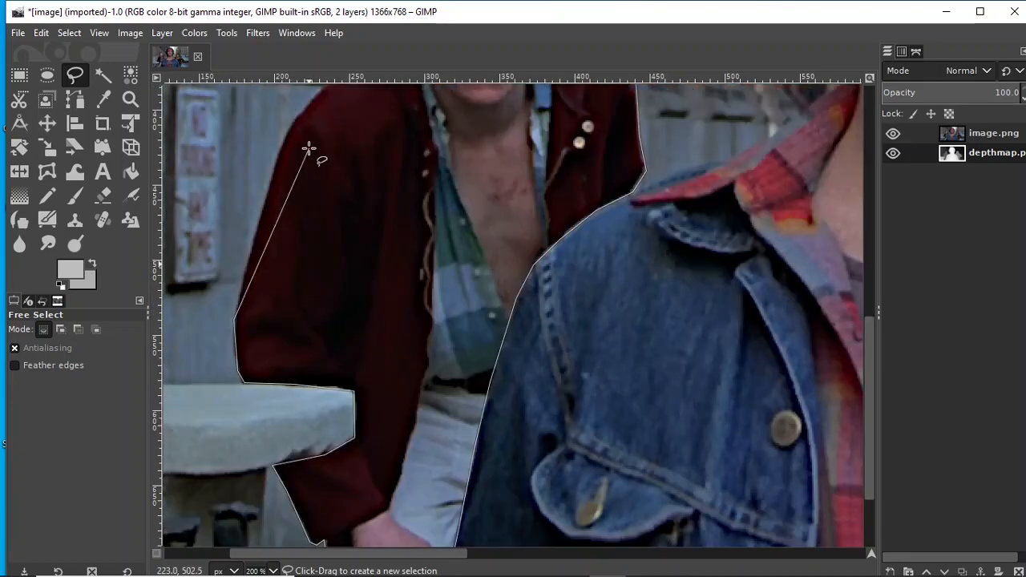
{"action": "left_click", "coordinate": [262, 207]}
{"action": "scroll", "coordinate": [321, 185], "scroll_direction": "up", "scroll_amount": 3}
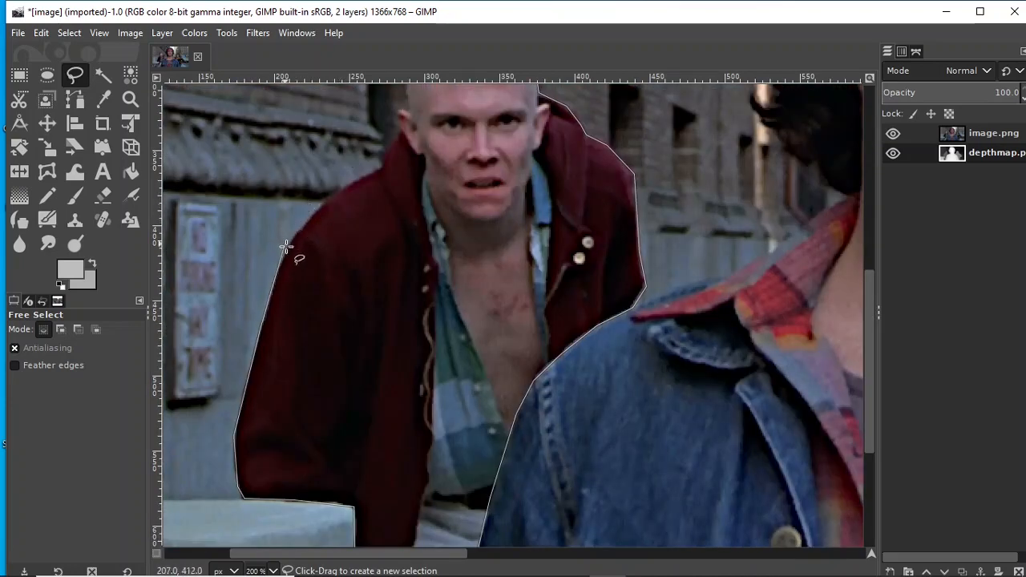
{"action": "left_click", "coordinate": [284, 254]}
{"action": "left_click", "coordinate": [316, 205]}
{"action": "left_click", "coordinate": [369, 168]}
{"action": "left_click", "coordinate": [382, 164]}
{"action": "left_click", "coordinate": [390, 147]}
Trace past the ear and up the scalp, closing the outline at the start point.
{"action": "scroll", "coordinate": [401, 130], "scroll_direction": "up", "scroll_amount": 3}
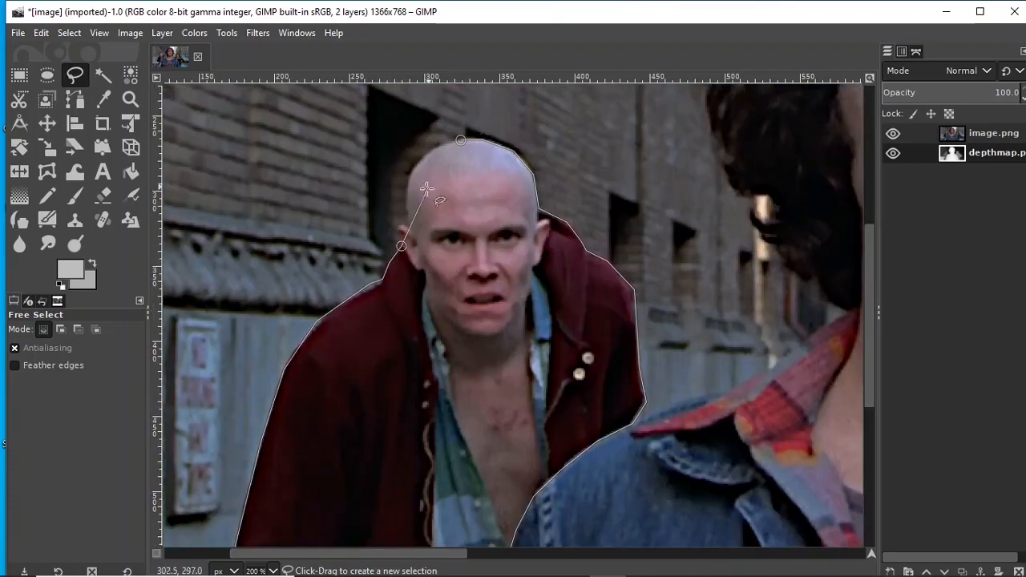
{"action": "left_click", "coordinate": [396, 232]}
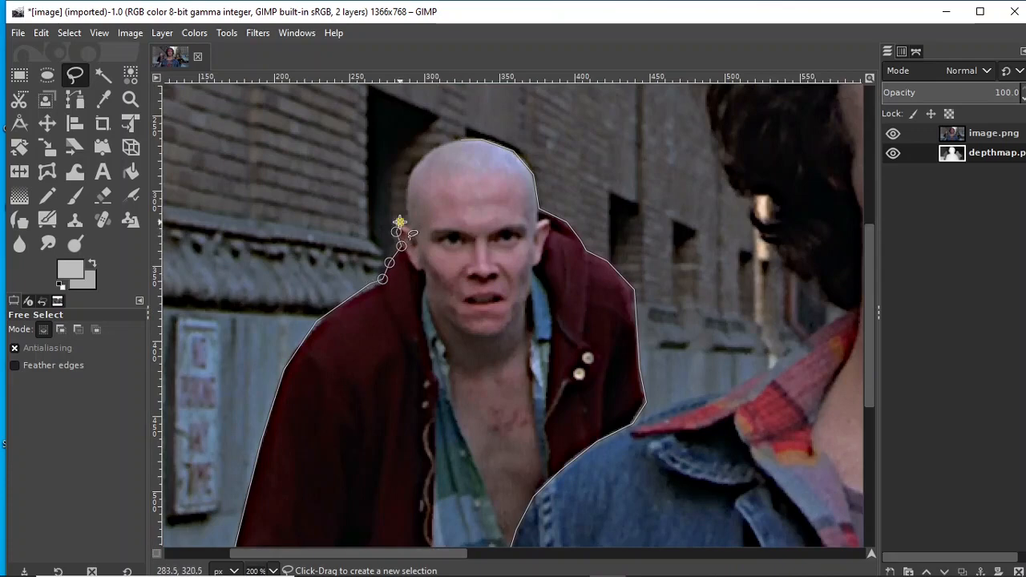
{"action": "left_click", "coordinate": [409, 229]}
{"action": "left_click", "coordinate": [407, 195]}
{"action": "left_click", "coordinate": [416, 165]}
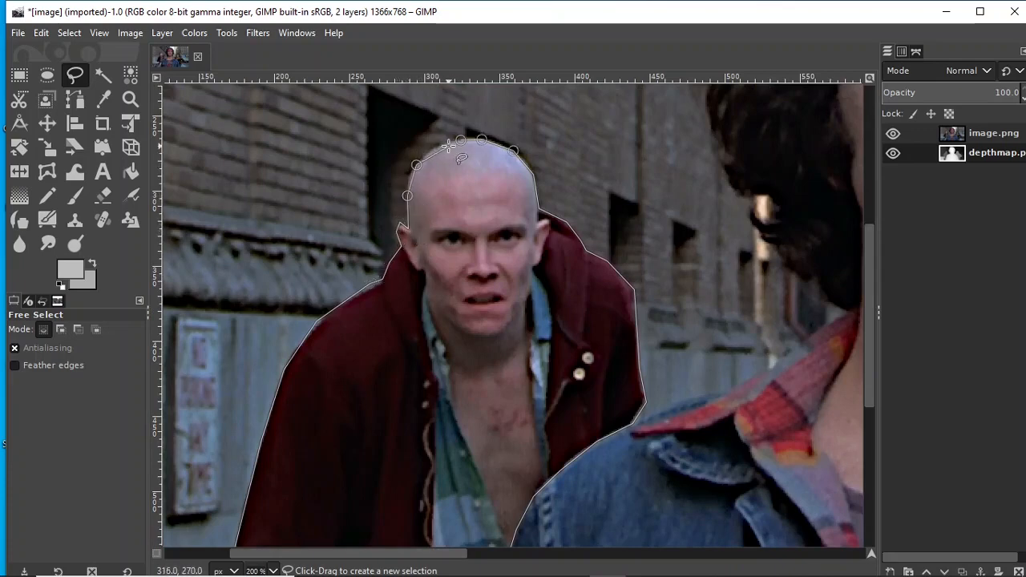
{"action": "left_click", "coordinate": [441, 143]}
{"action": "left_click", "coordinate": [462, 140]}
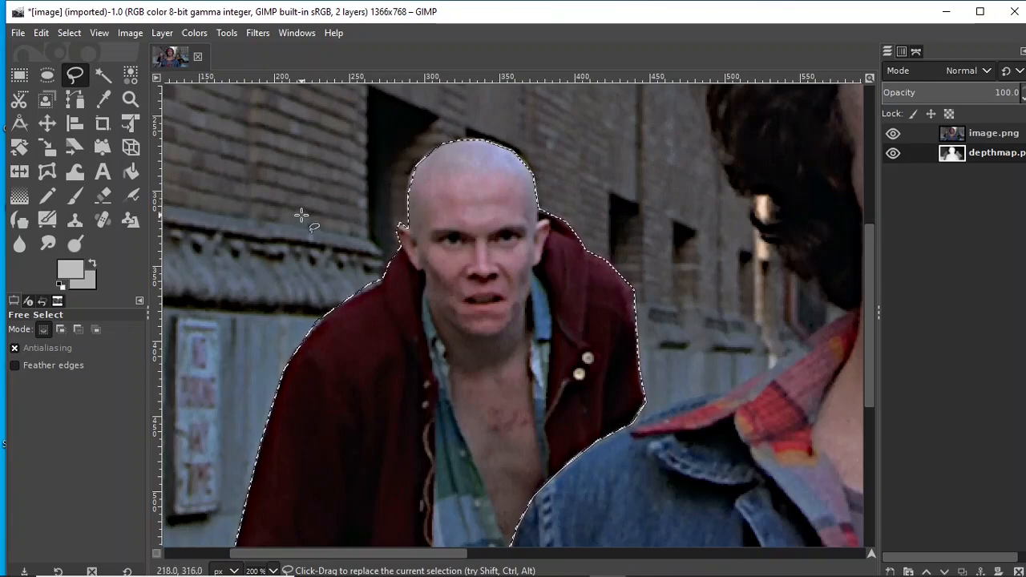
{"action": "left_click", "coordinate": [42, 33]}
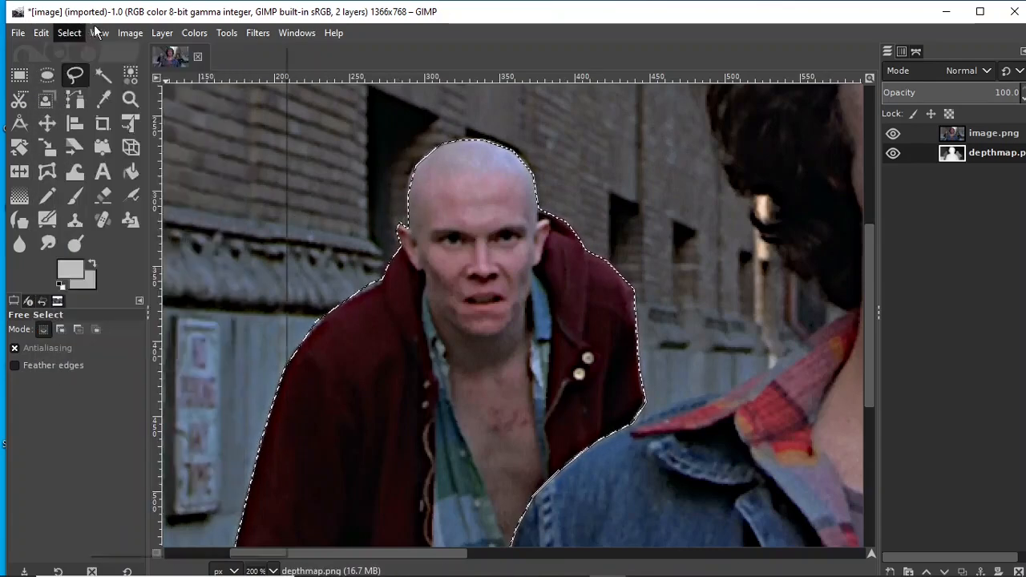
Convert the selection to a path and rename it 'bald guy' in the Paths list.
{"action": "mouse_move", "coordinate": [66, 32]}
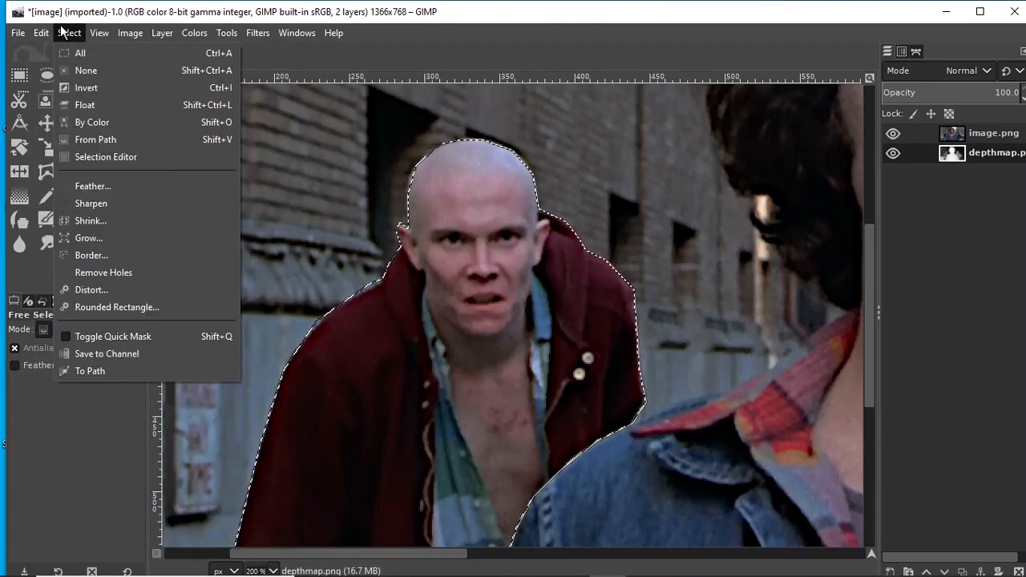
{"action": "left_click", "coordinate": [110, 368]}
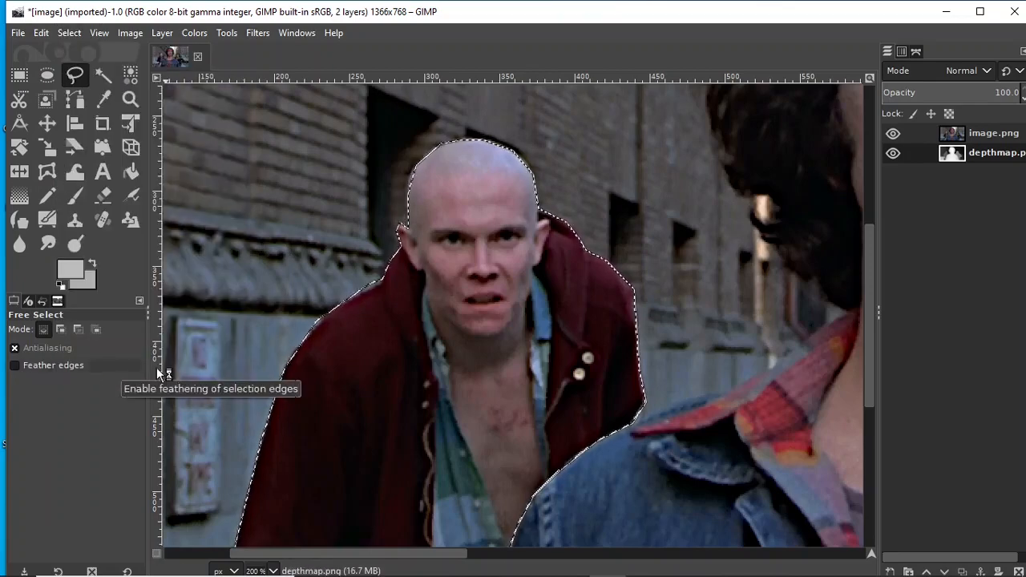
{"action": "left_click", "coordinate": [917, 51]}
{"action": "left_click", "coordinate": [966, 108]}
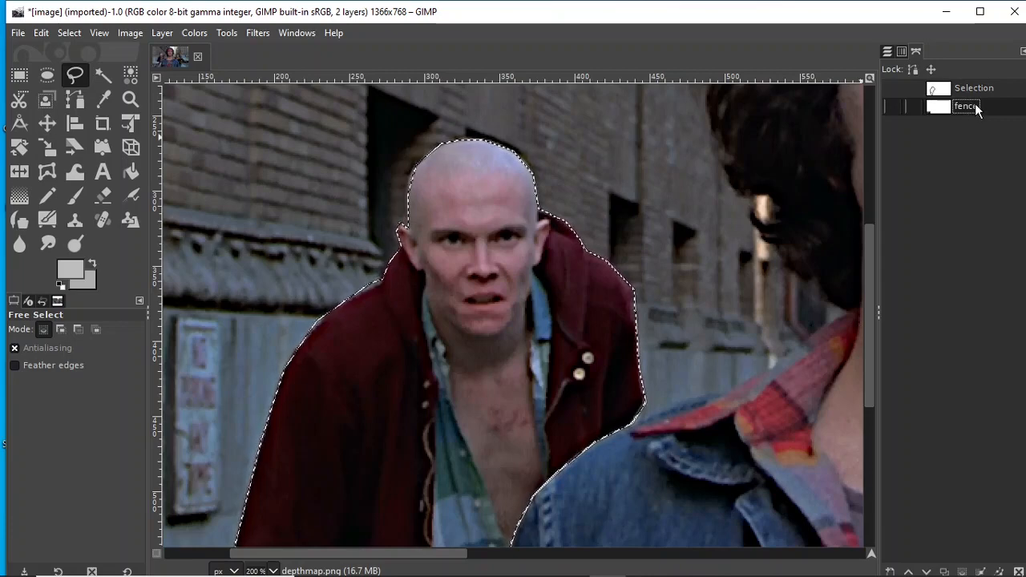
{"action": "double_click", "coordinate": [976, 103]}
{"action": "double_click", "coordinate": [975, 88]}
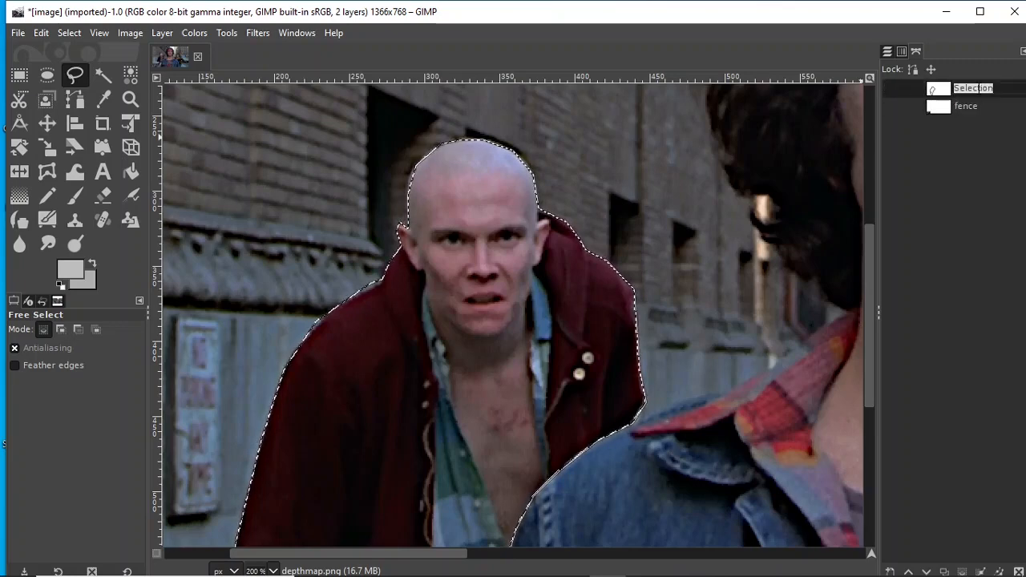
{"action": "key", "text": "BackSpace"}
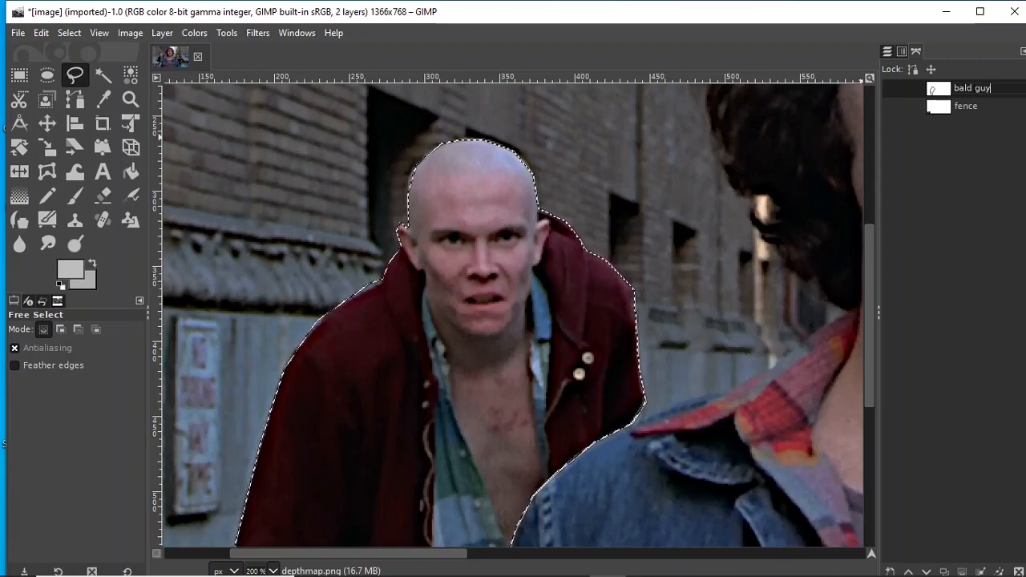
Back in Layers, hide the image.png photo layer to reveal the depth map.
{"action": "left_click", "coordinate": [888, 53]}
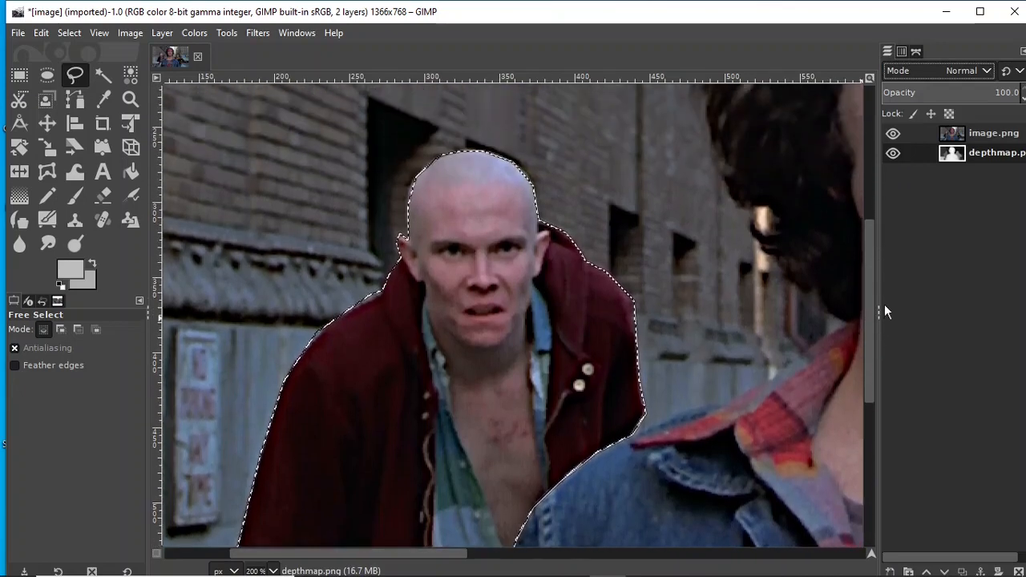
{"action": "mouse_move", "coordinate": [886, 311]}
{"action": "left_mouse_down"}
{"action": "mouse_move", "coordinate": [880, 429]}
{"action": "mouse_move", "coordinate": [885, 325]}
{"action": "left_mouse_up"}
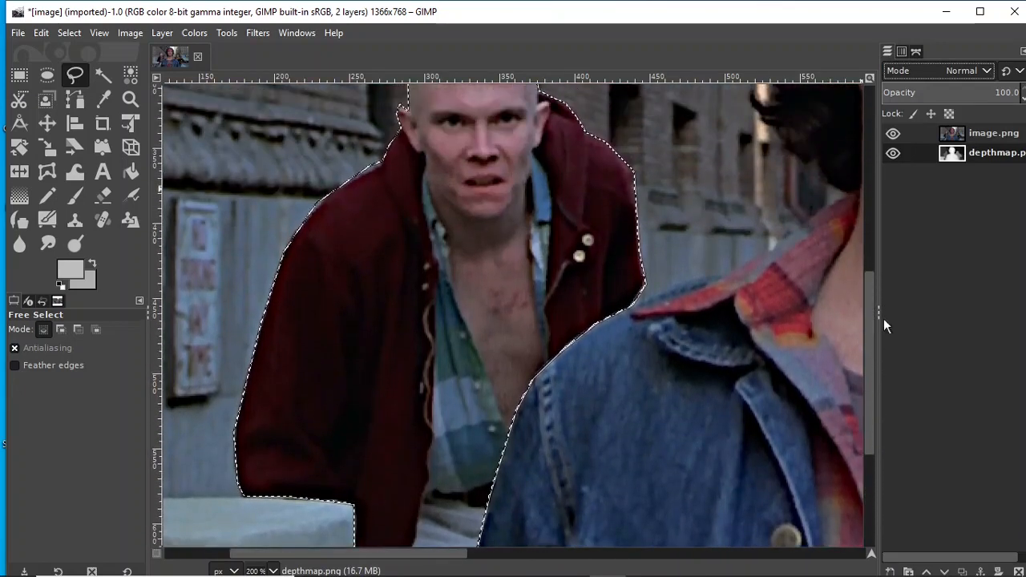
{"action": "left_click", "coordinate": [892, 134]}
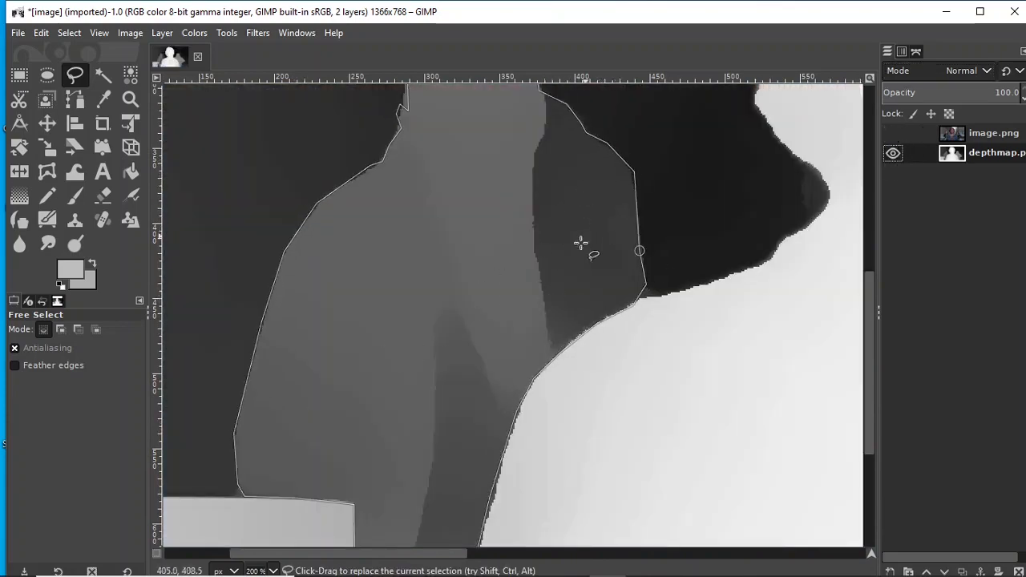
Commit the selection, sample grey 595959 from his shoulder, and bucket-fill the selection with it.
{"action": "key", "text": "Return"}
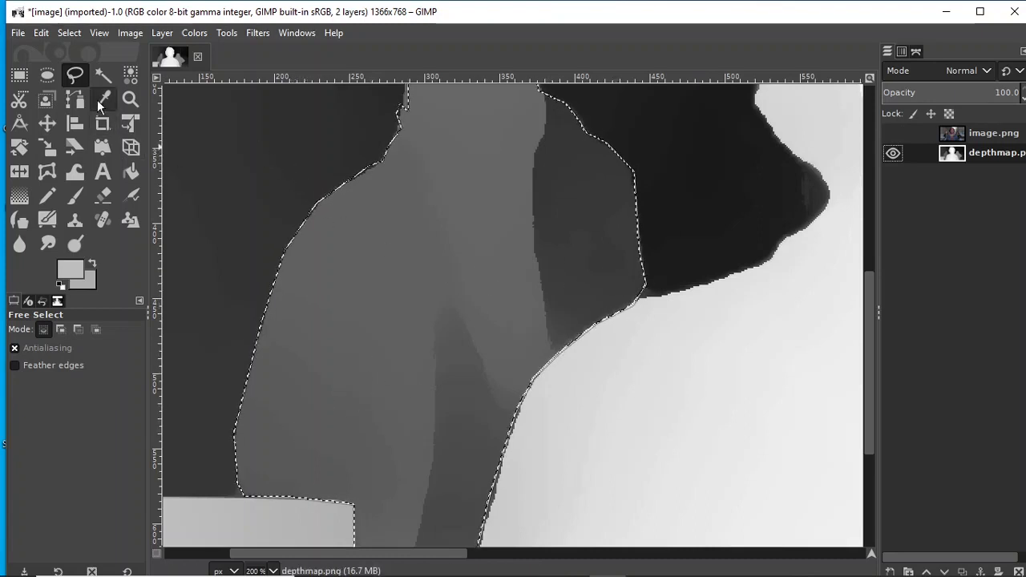
{"action": "left_click", "coordinate": [103, 99]}
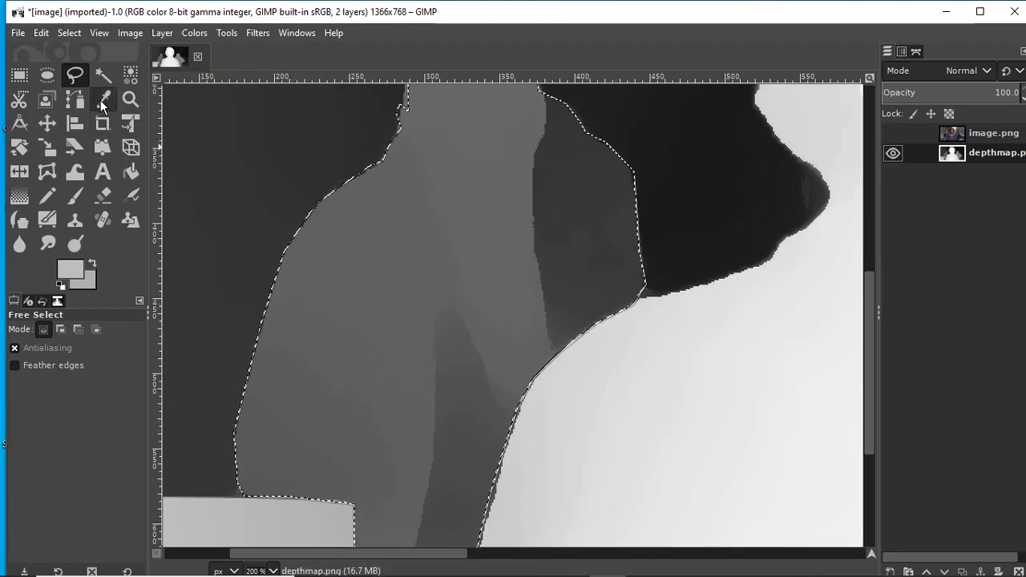
{"action": "left_click", "coordinate": [286, 434]}
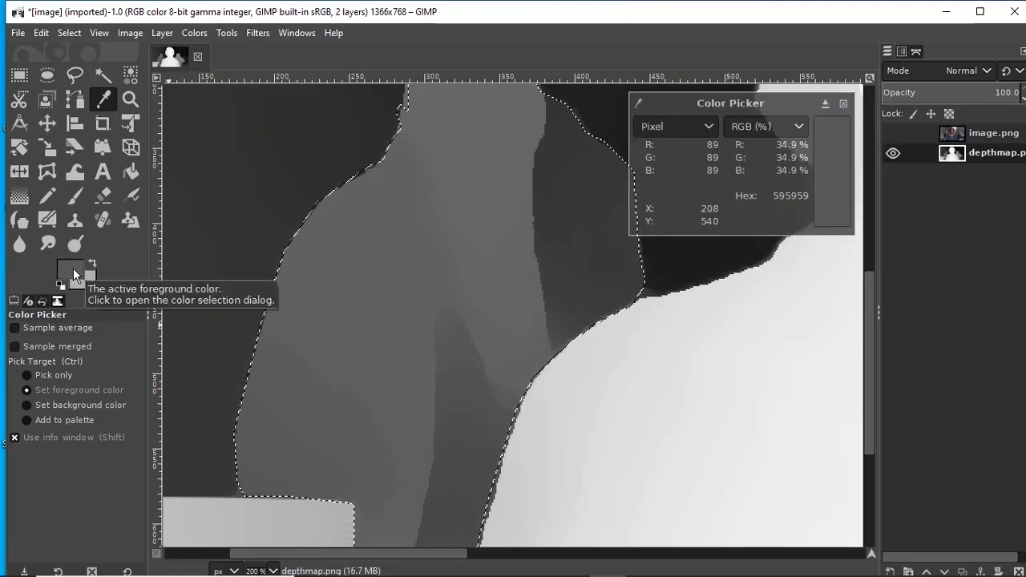
{"action": "left_click", "coordinate": [132, 172]}
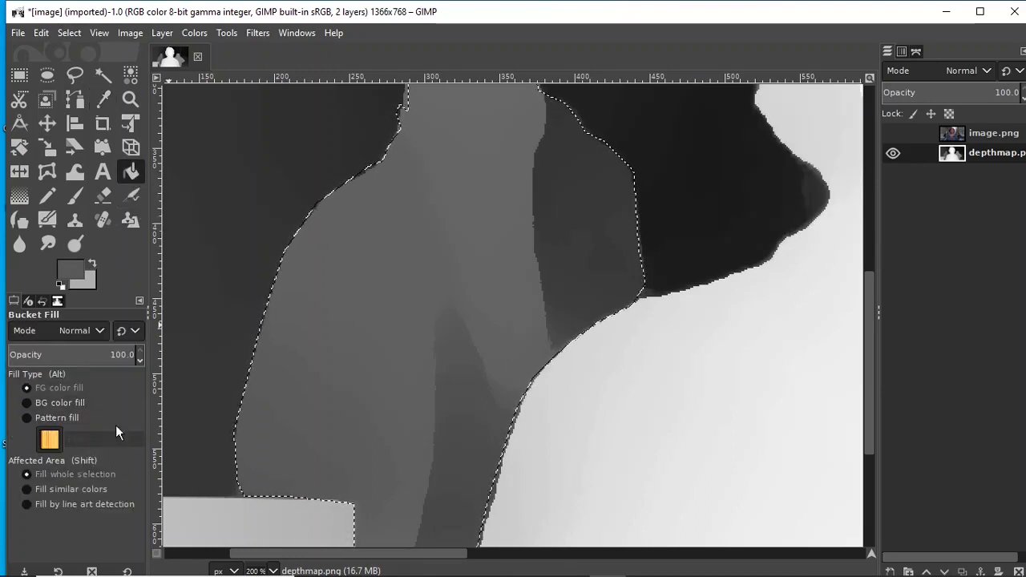
{"action": "left_click", "coordinate": [346, 350]}
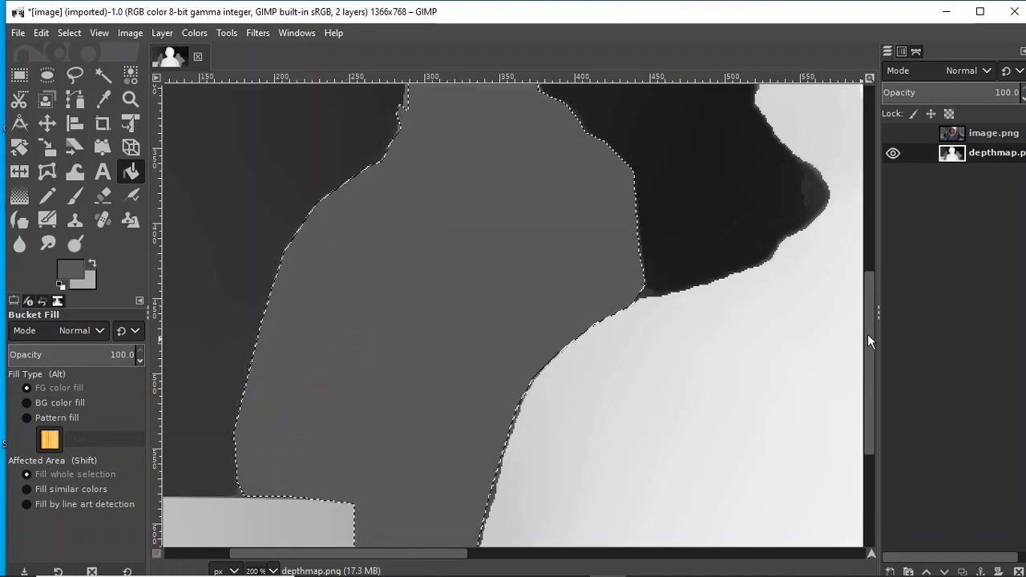
{"action": "left_click_drag", "start_coordinate": [873, 339], "coordinate": [881, 295]}
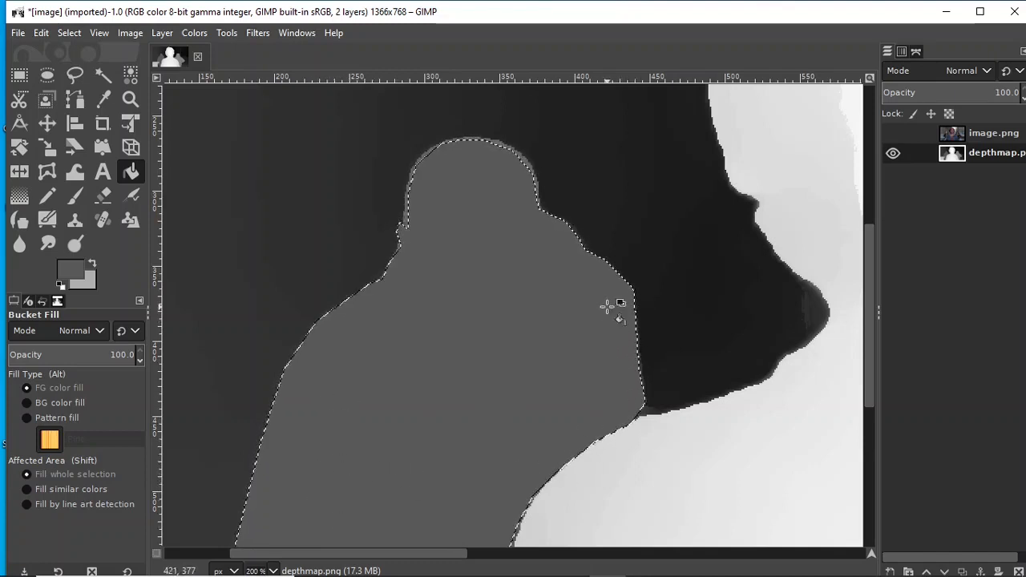
Show the image.png photo layer again above the grey-filled depth map, keeping the selection.
{"action": "left_click", "coordinate": [895, 132]}
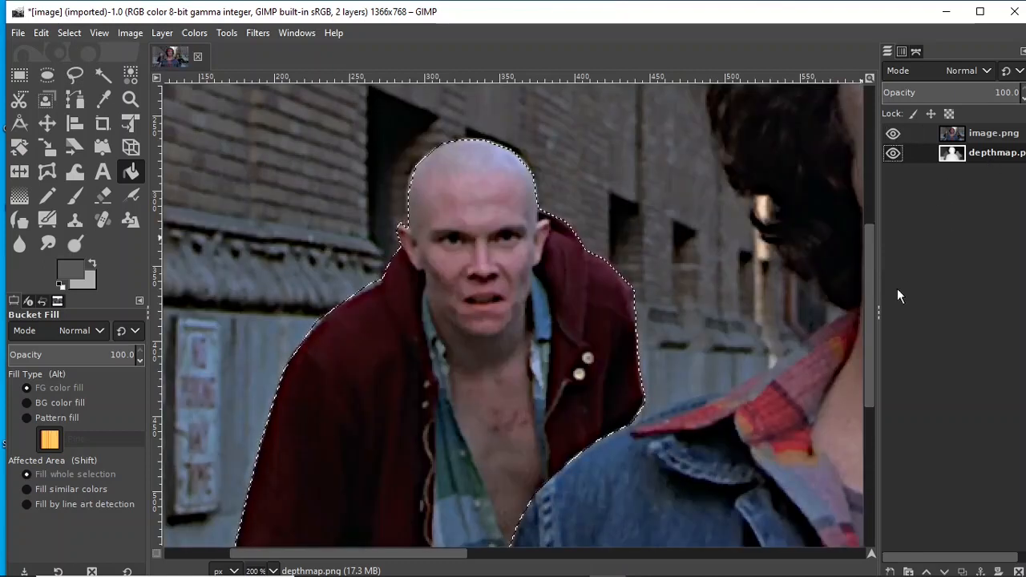
{"action": "mouse_move", "coordinate": [868, 326]}
{"action": "left_mouse_down"}
{"action": "mouse_move", "coordinate": [876, 352]}
{"action": "mouse_move", "coordinate": [876, 340]}
{"action": "left_mouse_up"}
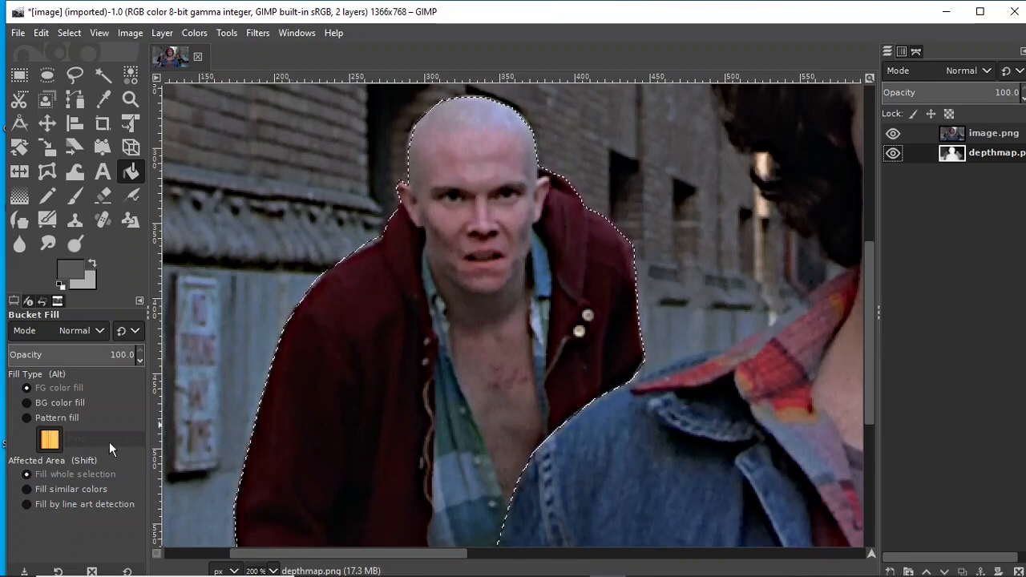
{"action": "left_click", "coordinate": [75, 75]}
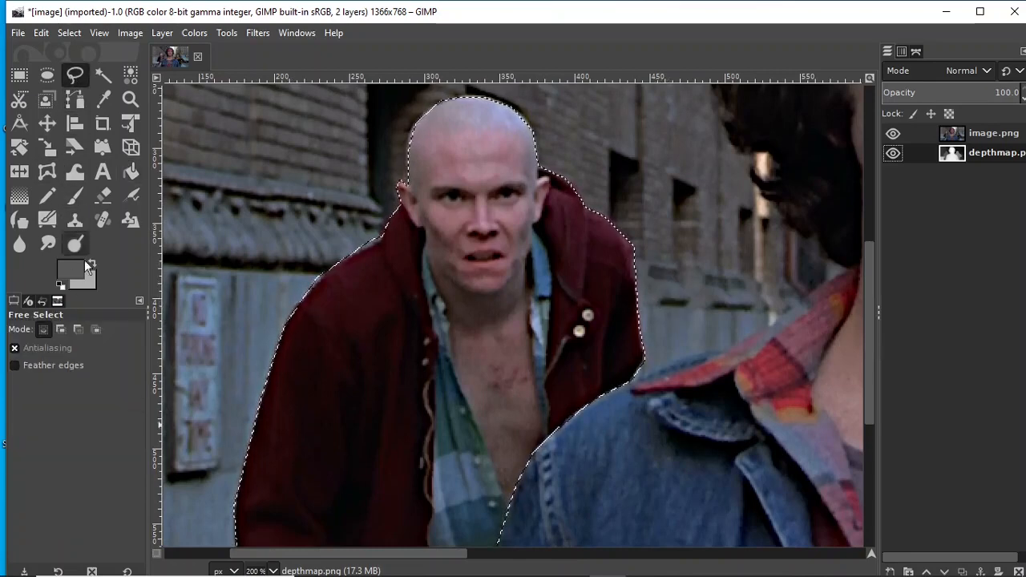
Set Free Select to Intersect and outline from beside his neck down under the chin.
{"action": "left_click", "coordinate": [95, 330]}
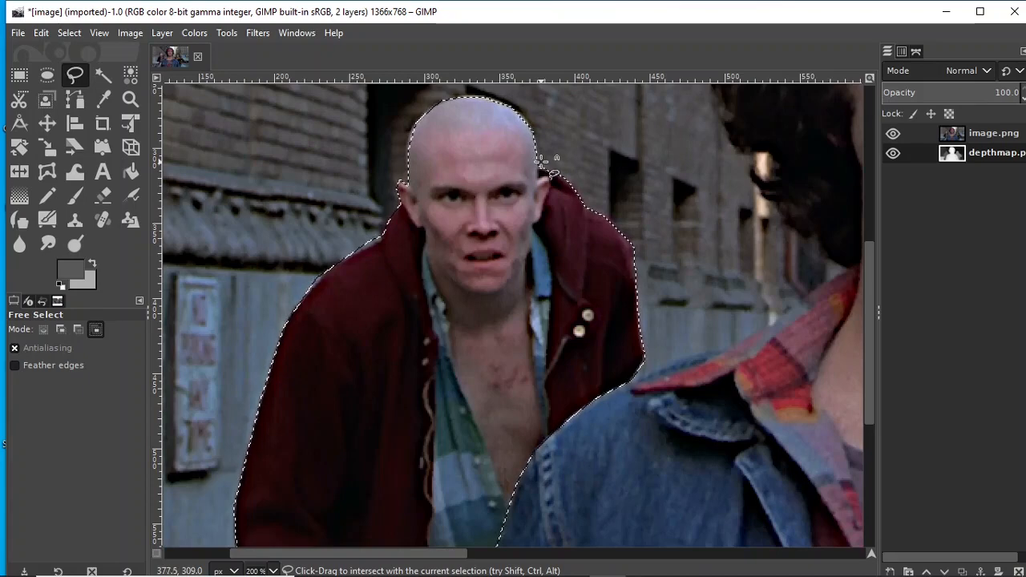
{"action": "left_click", "coordinate": [545, 207]}
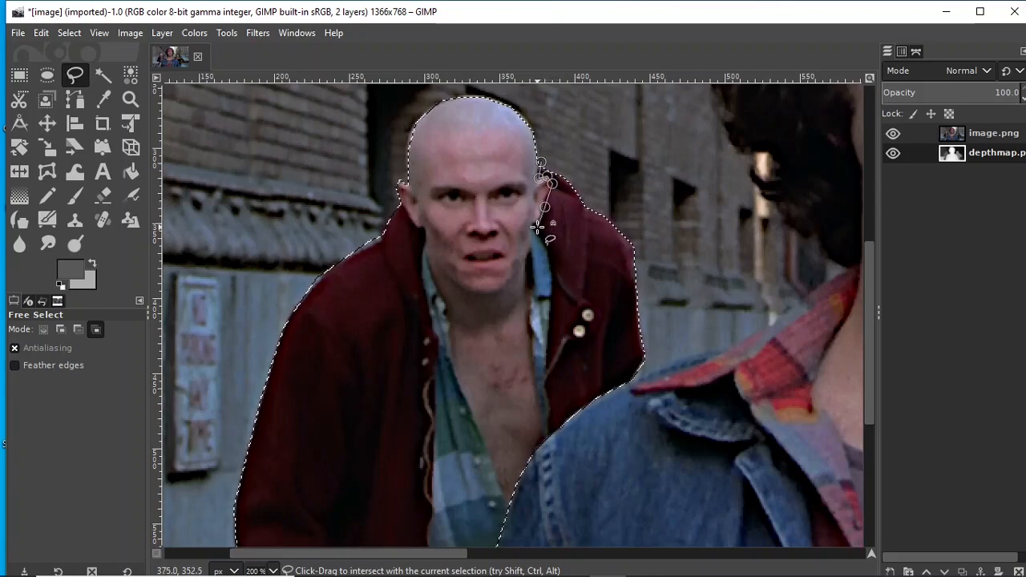
{"action": "left_click", "coordinate": [536, 227]}
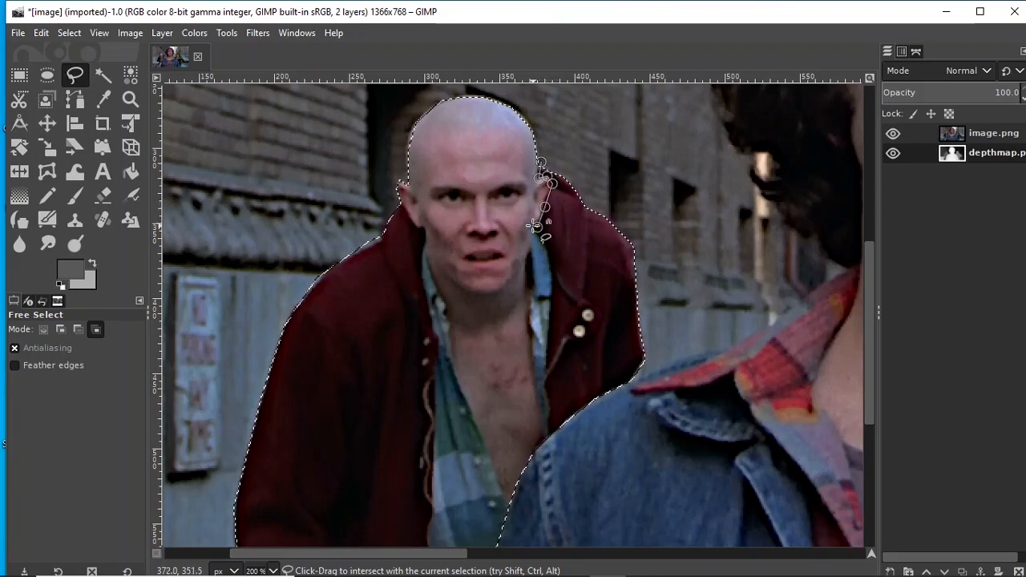
{"action": "left_click", "coordinate": [524, 264]}
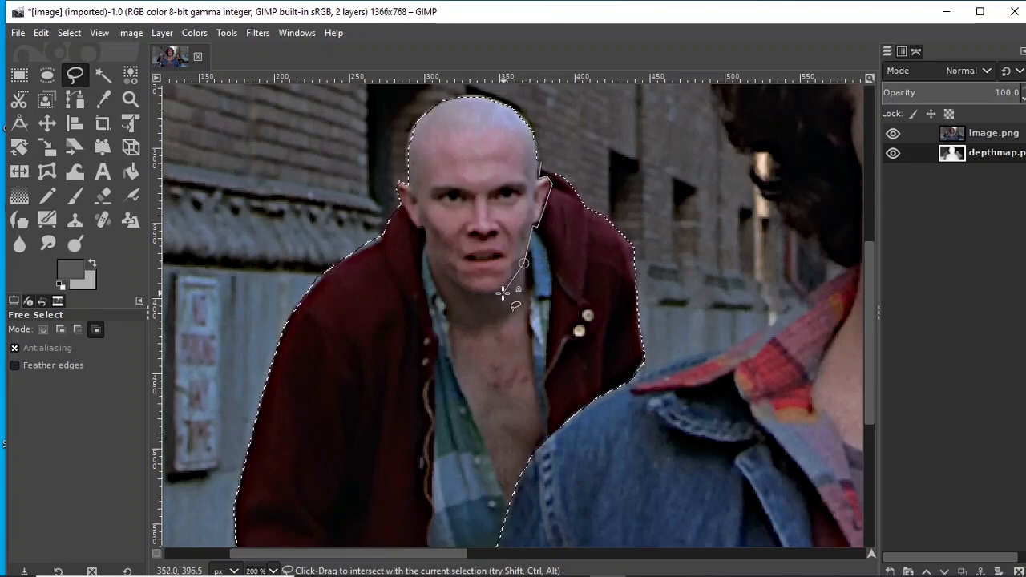
{"action": "left_click", "coordinate": [498, 293]}
{"action": "left_click", "coordinate": [478, 298]}
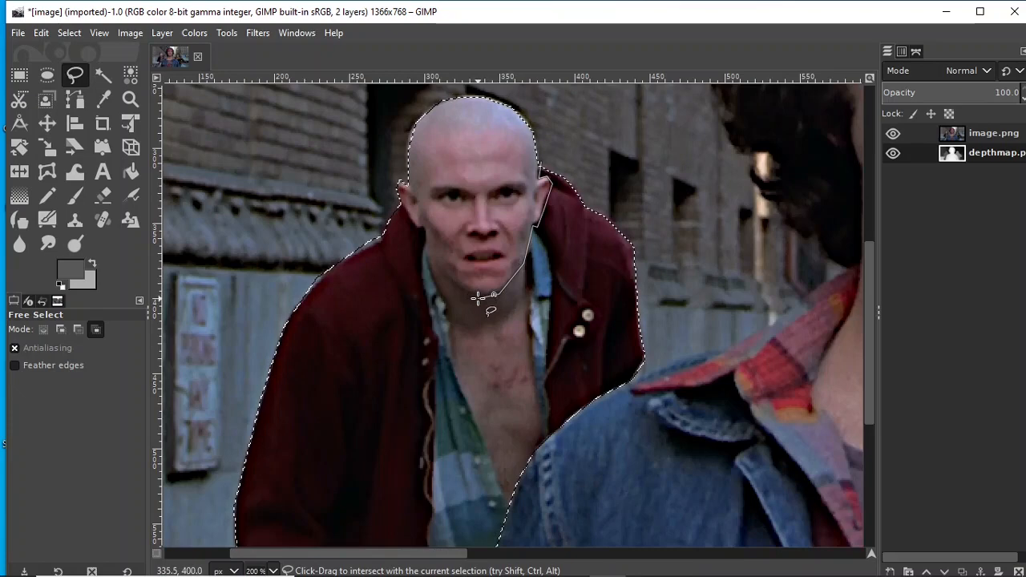
{"action": "left_click", "coordinate": [435, 274]}
Run the outline down the jacket front and around the shoulder, then commit the intersection.
{"action": "left_click", "coordinate": [425, 269]}
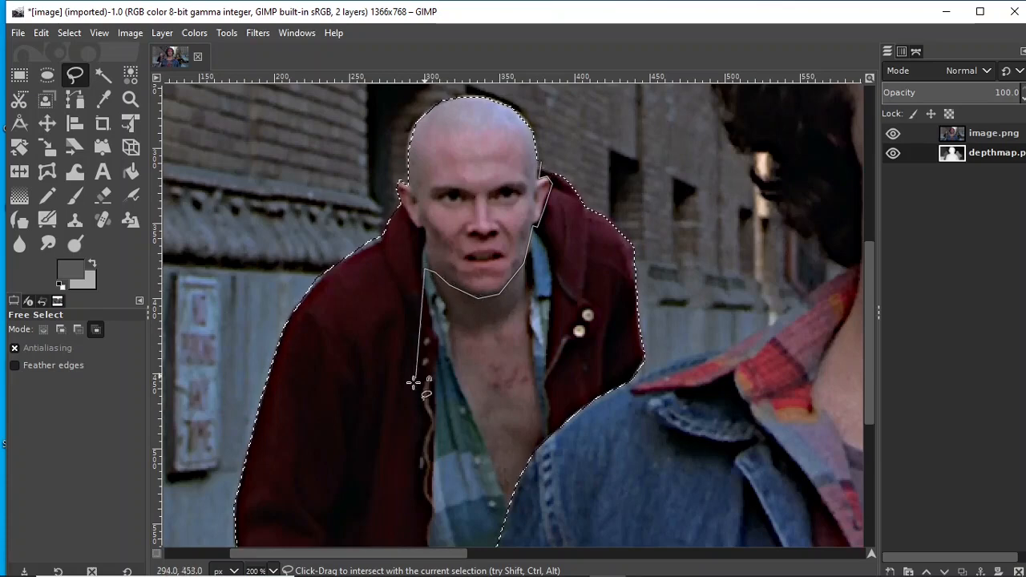
{"action": "left_click", "coordinate": [410, 430]}
{"action": "scroll", "coordinate": [473, 398], "scroll_direction": "down", "scroll_amount": 5}
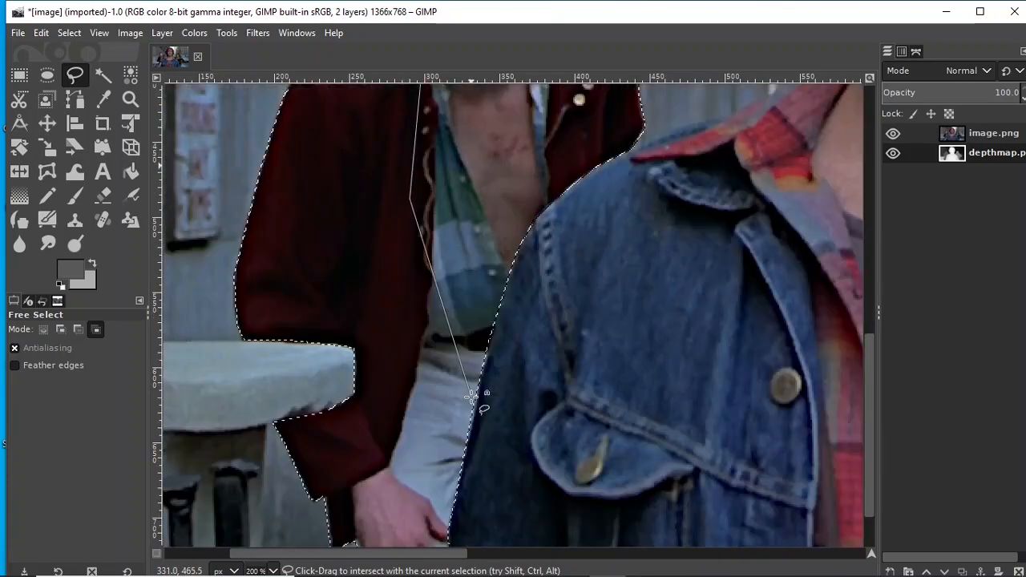
{"action": "left_click", "coordinate": [397, 376]}
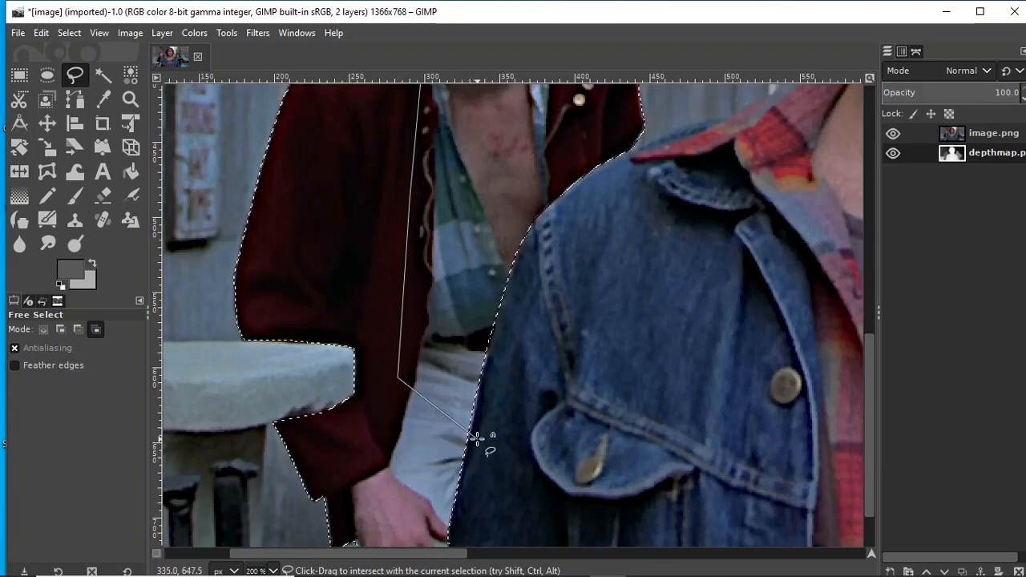
{"action": "left_click", "coordinate": [518, 298]}
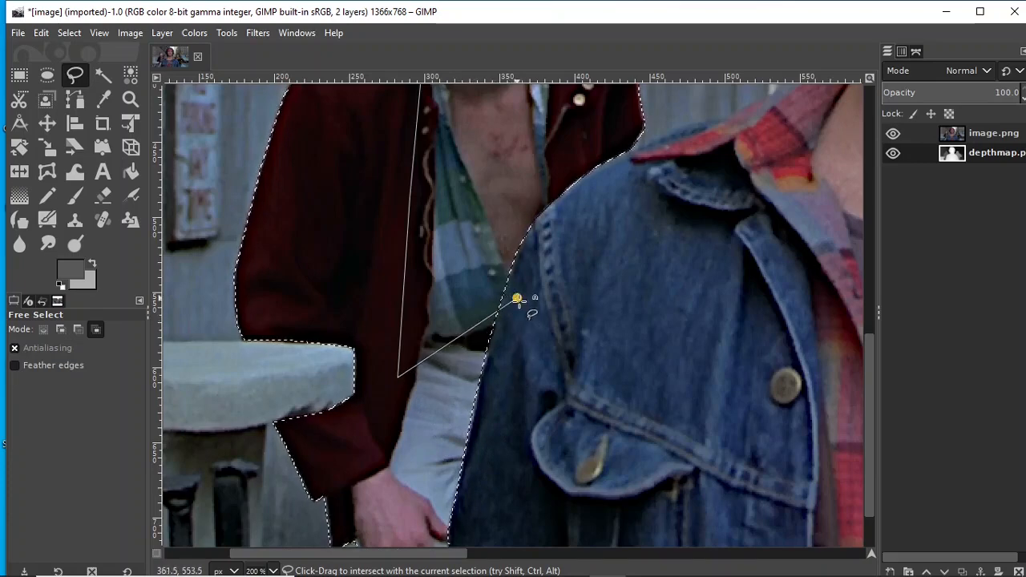
{"action": "scroll", "coordinate": [518, 299], "scroll_direction": "up", "scroll_amount": 3}
{"action": "left_click", "coordinate": [665, 239]}
{"action": "scroll", "coordinate": [664, 239], "scroll_direction": "up", "scroll_amount": 3}
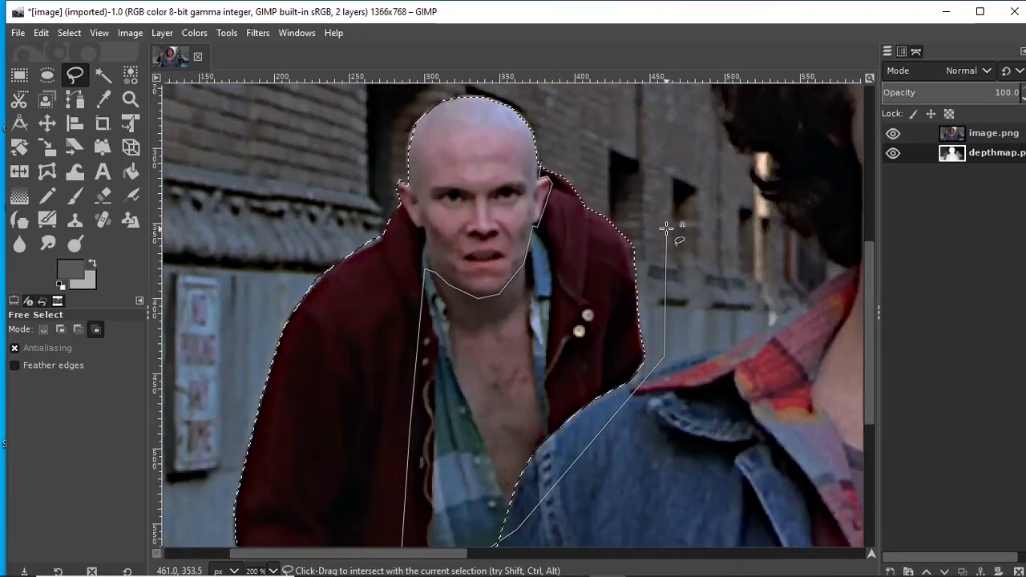
{"action": "left_click", "coordinate": [639, 202]}
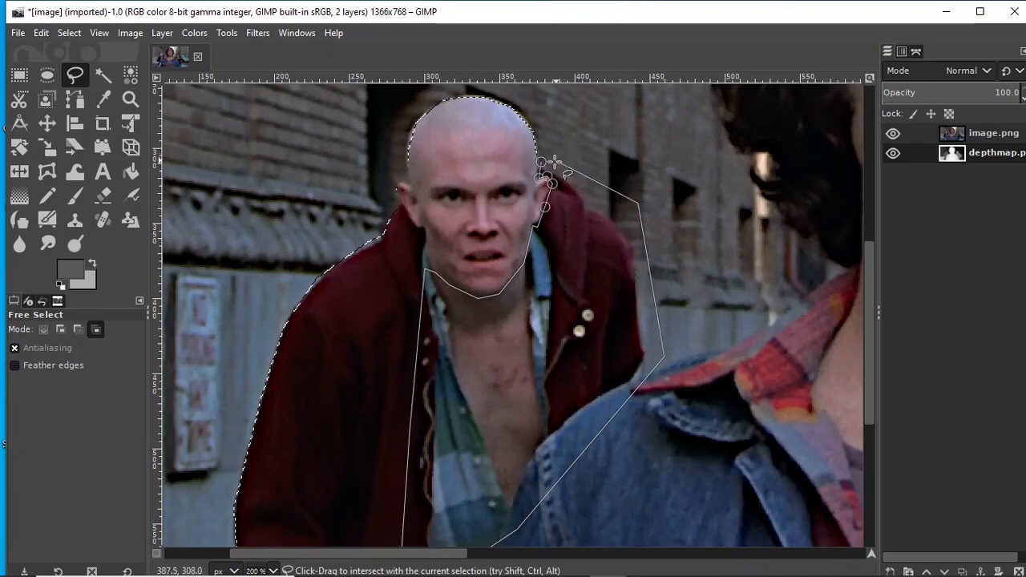
{"action": "left_click", "coordinate": [542, 163]}
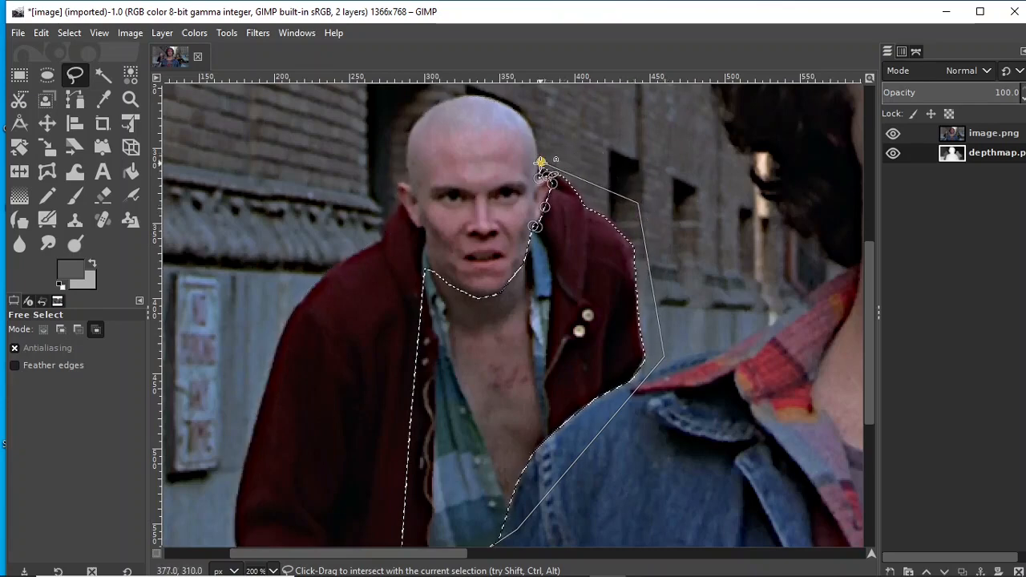
{"action": "key", "text": "Return"}
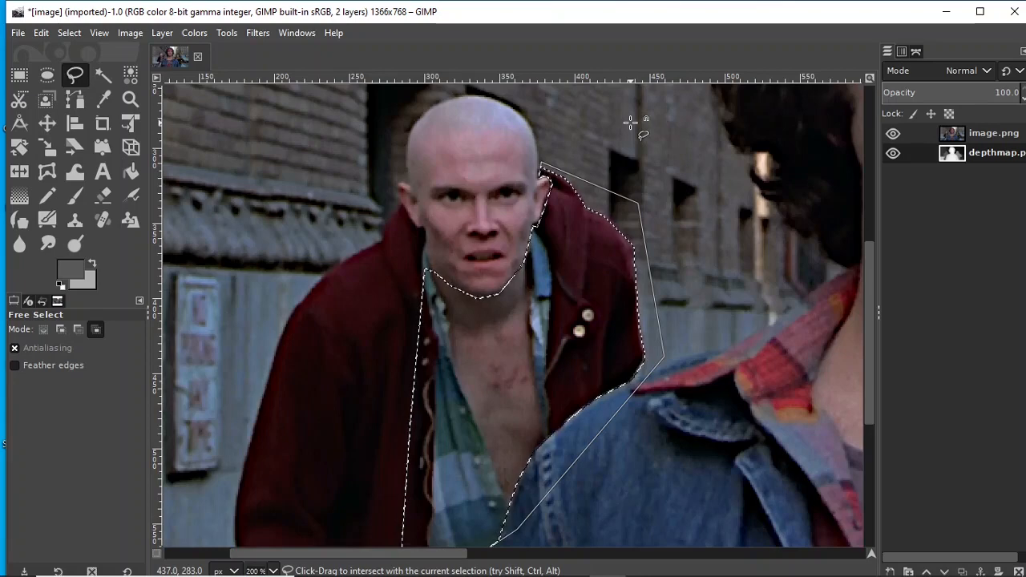
{"action": "key", "text": "ctrl+shift+a"}
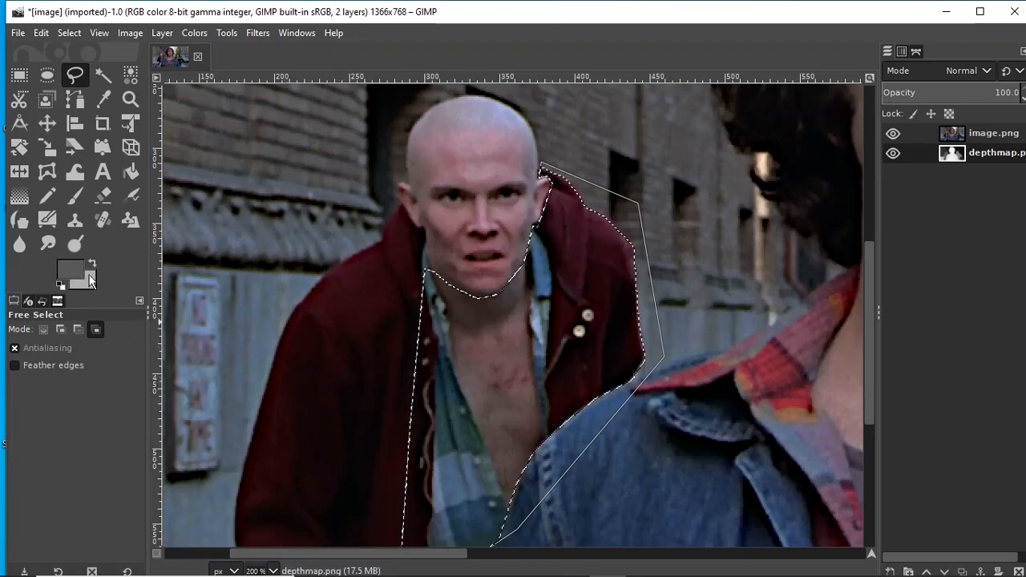
Hide the photo, sample the body grey from the depth map, and darken the foreground to 4d4d4d.
{"action": "left_click", "coordinate": [93, 262]}
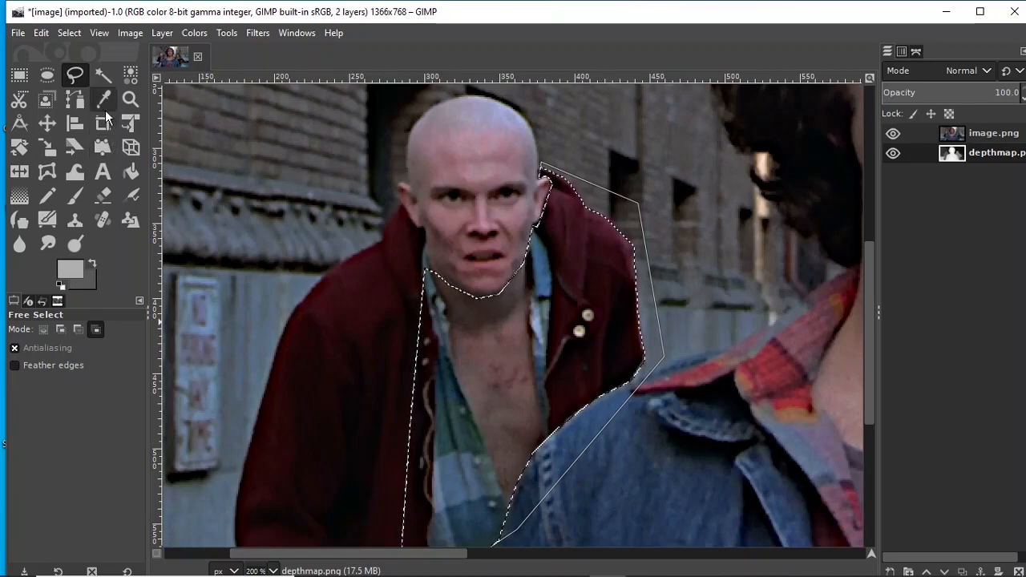
{"action": "left_click", "coordinate": [894, 134]}
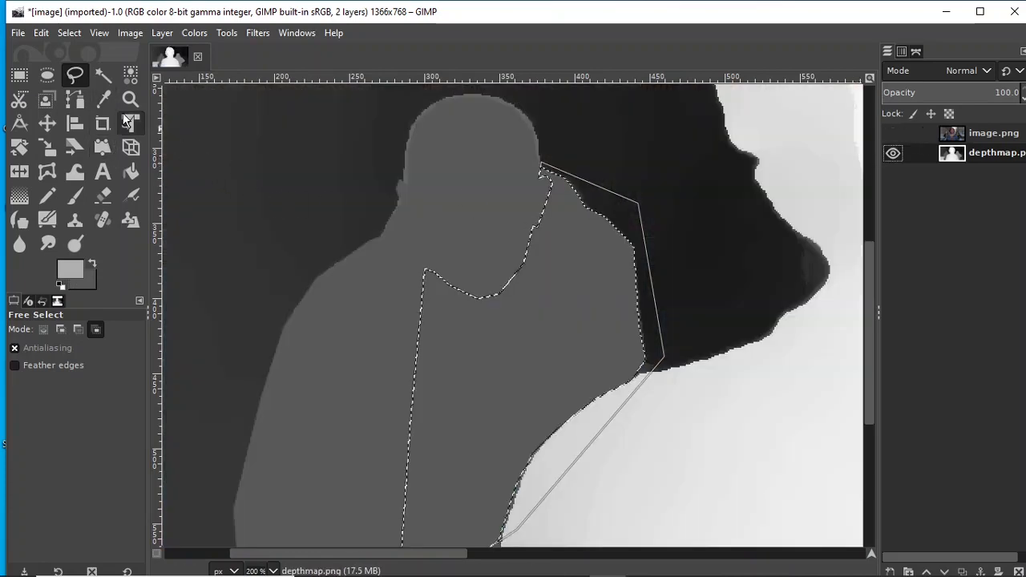
{"action": "left_click", "coordinate": [104, 100]}
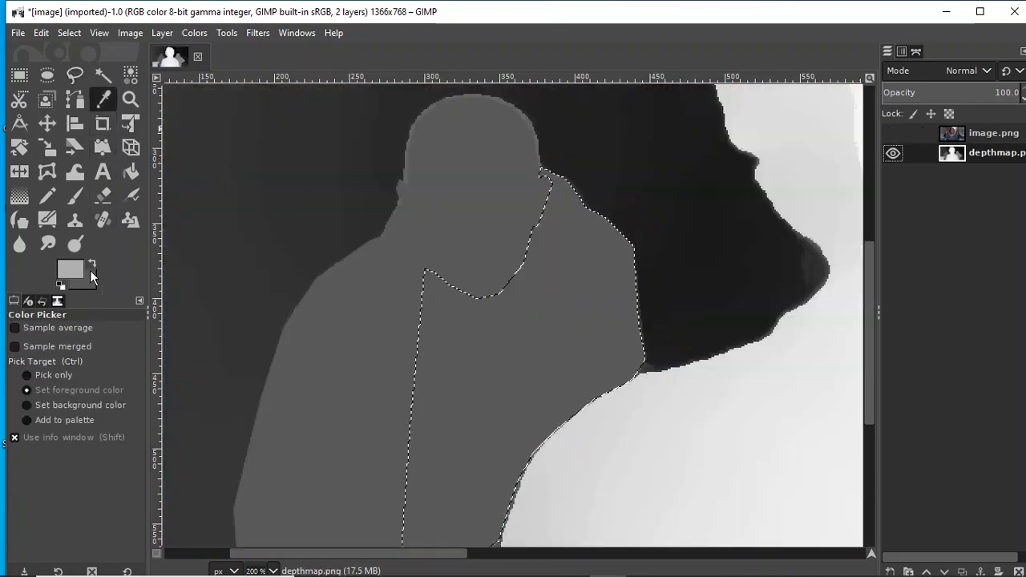
{"action": "left_click", "coordinate": [362, 399]}
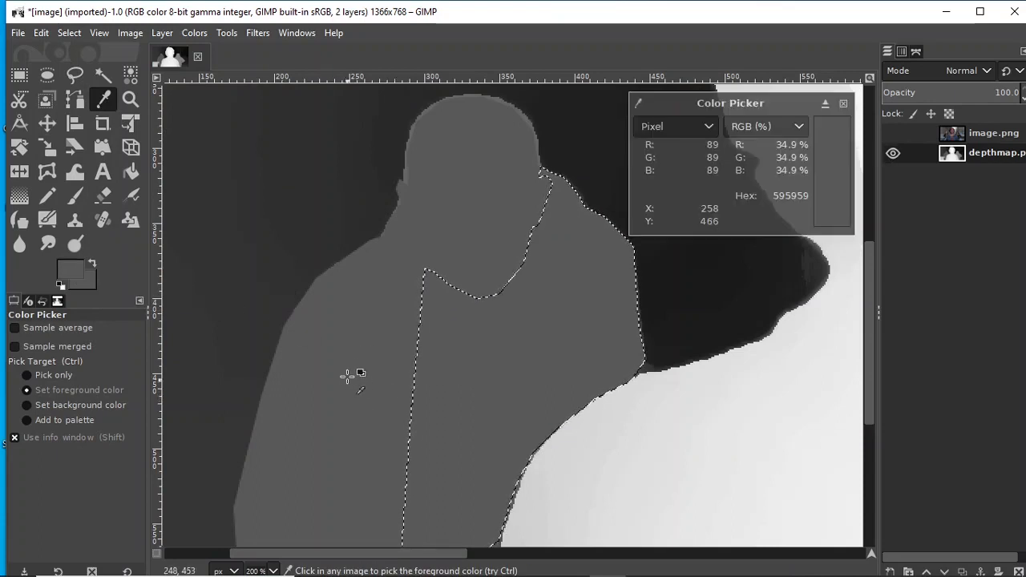
{"action": "left_click", "coordinate": [75, 270]}
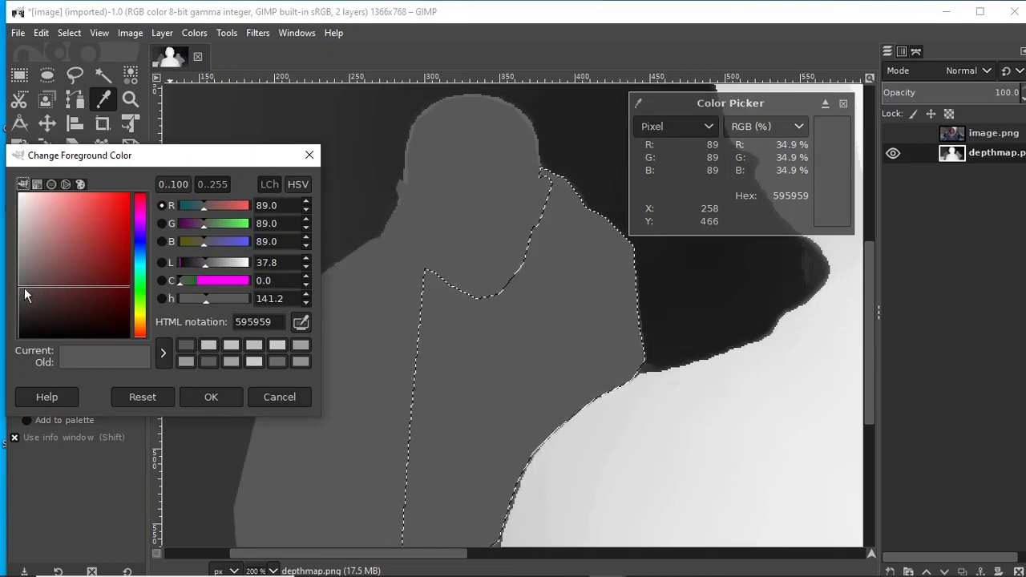
{"action": "left_click_drag", "start_coordinate": [22, 288], "coordinate": [16, 300]}
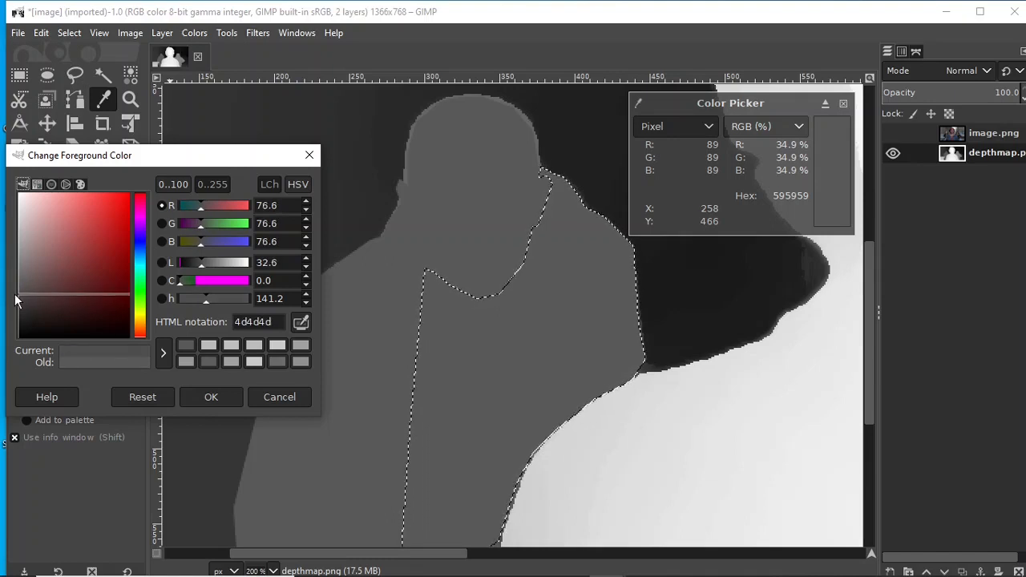
{"action": "left_click", "coordinate": [211, 397]}
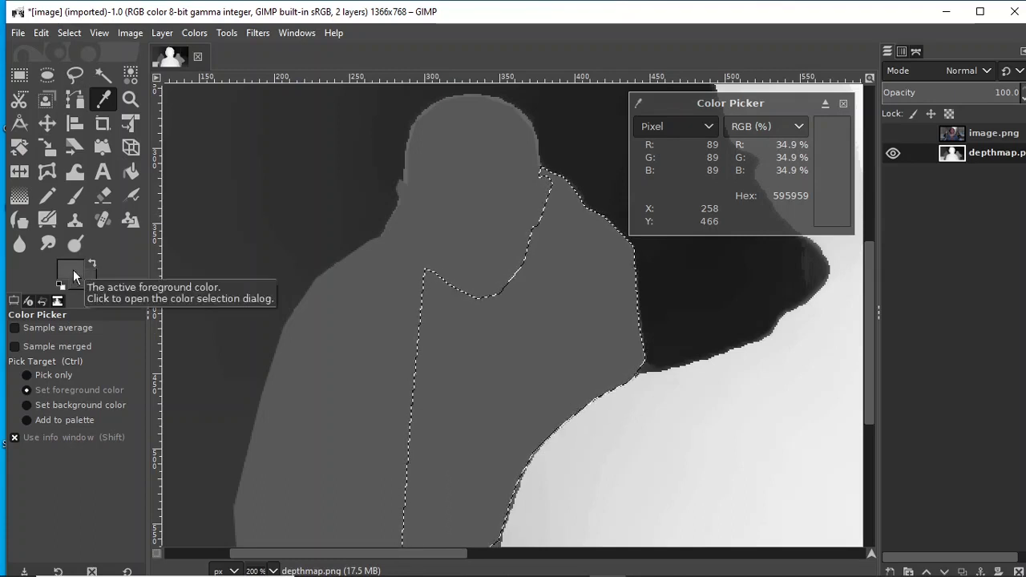
{"action": "left_click", "coordinate": [19, 195]}
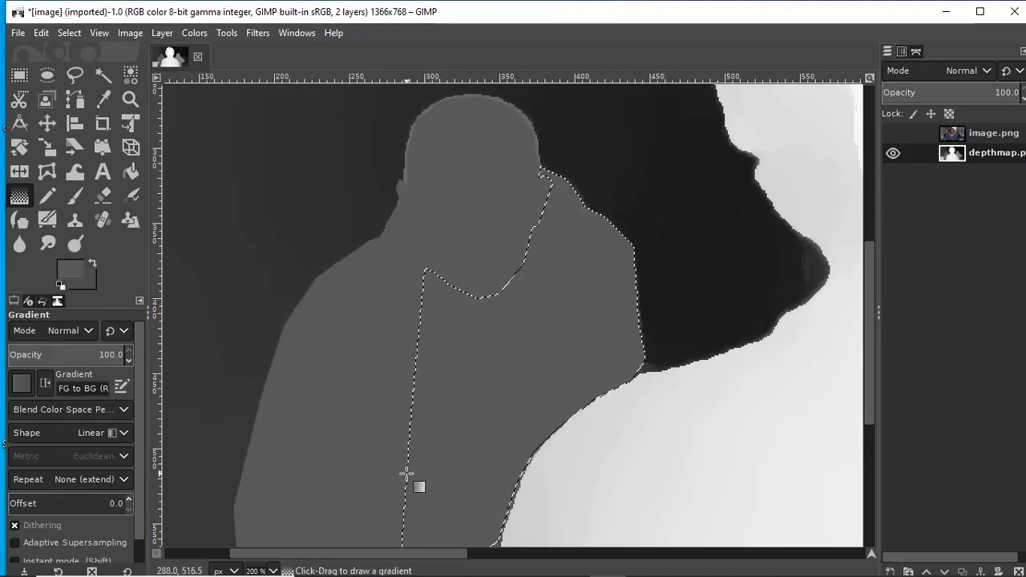
Drag a left-to-right grey gradient across the torso selection and commit it.
{"action": "left_click_drag", "start_coordinate": [406, 473], "coordinate": [655, 467]}
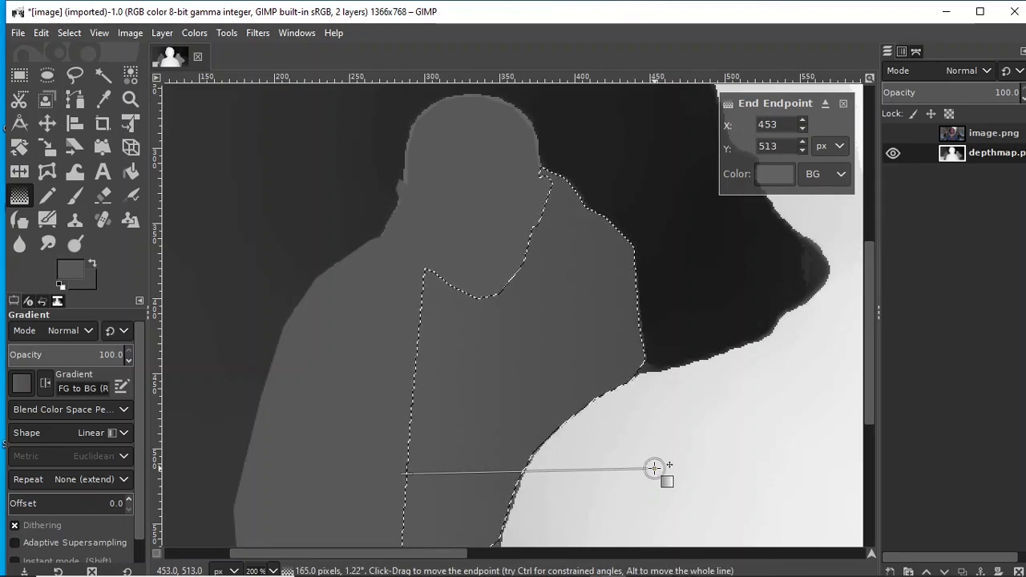
{"action": "left_click", "coordinate": [15, 81]}
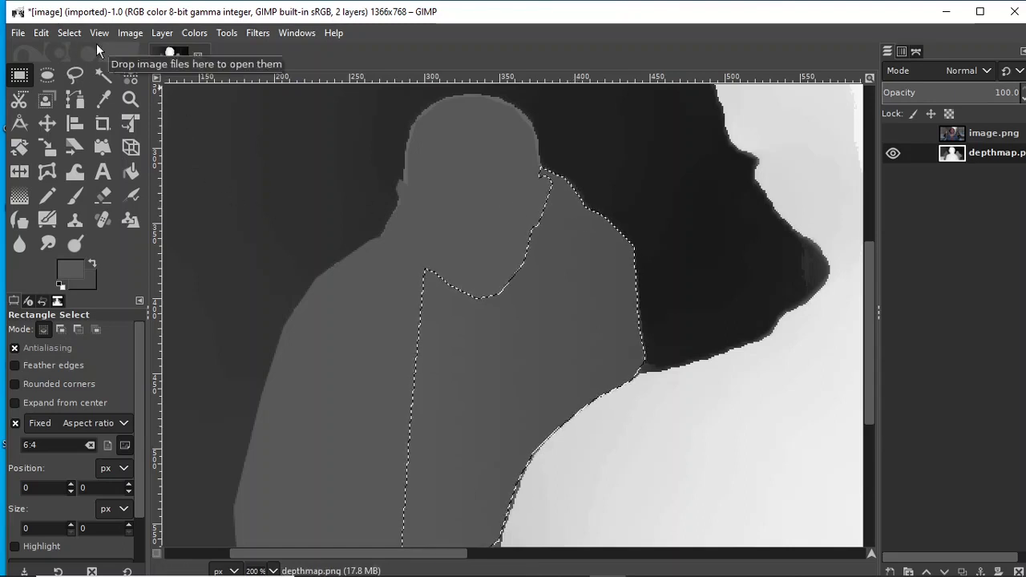
Clear the selection, then toggle image.png on and off to compare, leaving the photo visible.
{"action": "left_click", "coordinate": [69, 32]}
{"action": "left_click", "coordinate": [87, 69]}
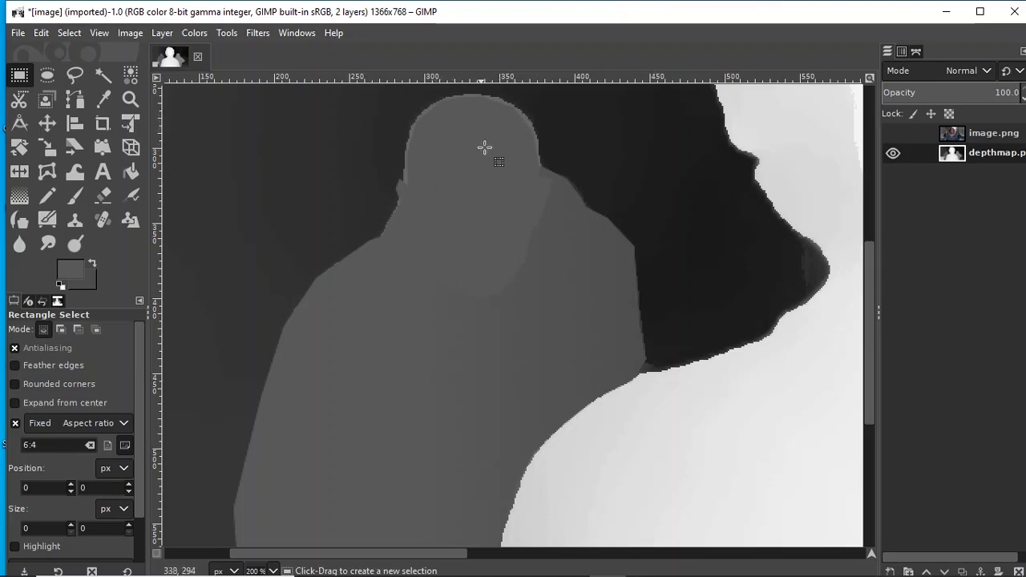
{"action": "left_click", "coordinate": [894, 134]}
{"action": "left_click", "coordinate": [893, 134]}
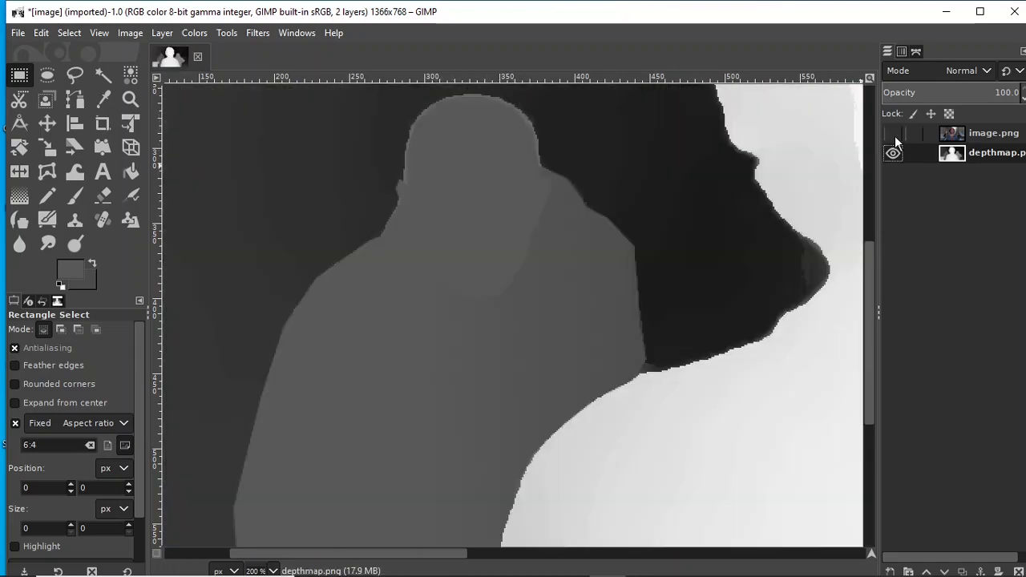
{"action": "left_click", "coordinate": [893, 134]}
{"action": "left_click", "coordinate": [893, 134]}
{"action": "left_click", "coordinate": [892, 134]}
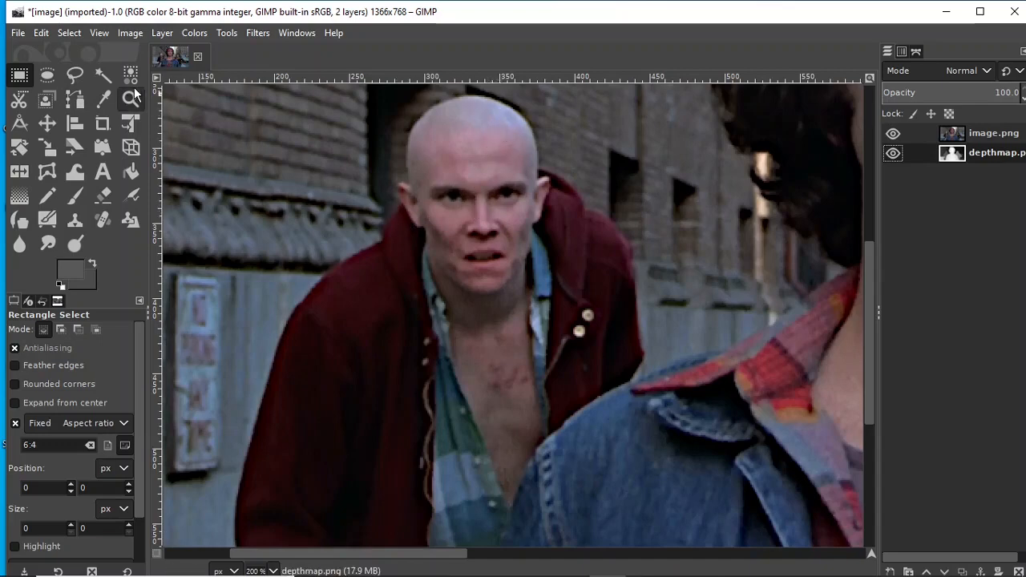
{"action": "left_click", "coordinate": [76, 78]}
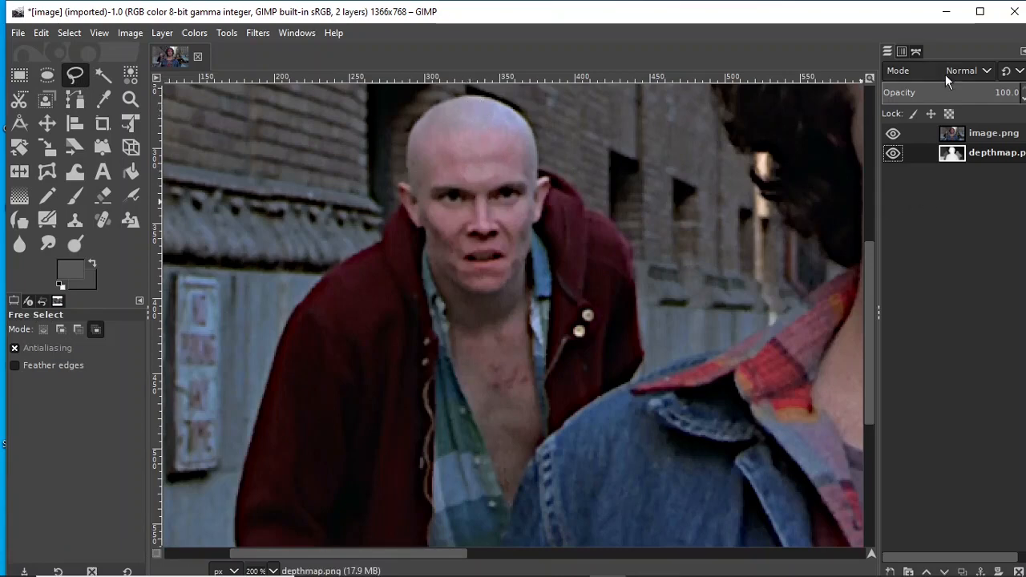
Load the 'bald guy' path as a selection and set Free Select to Intersect mode.
{"action": "left_click", "coordinate": [916, 52]}
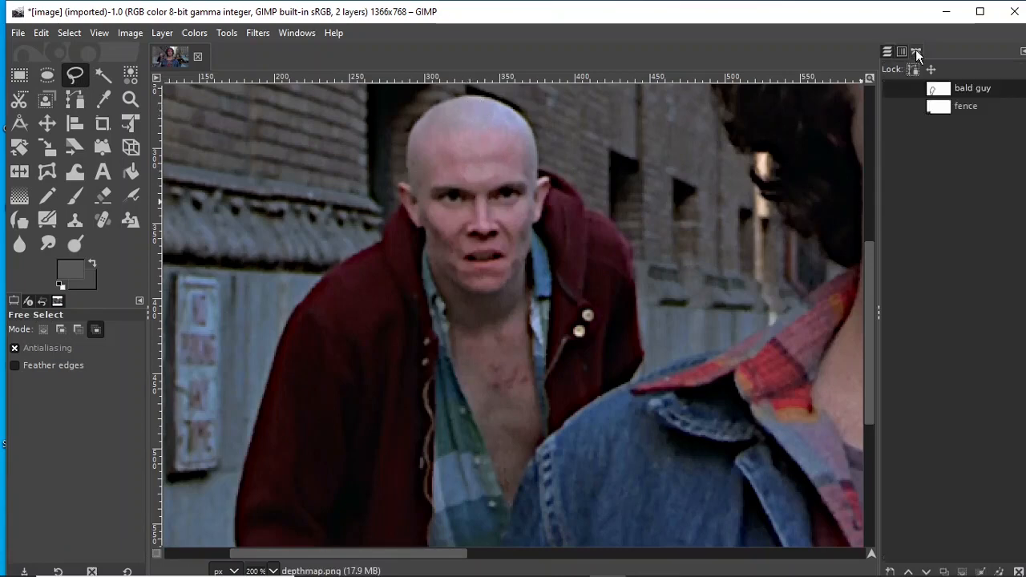
{"action": "right_click", "coordinate": [978, 86]}
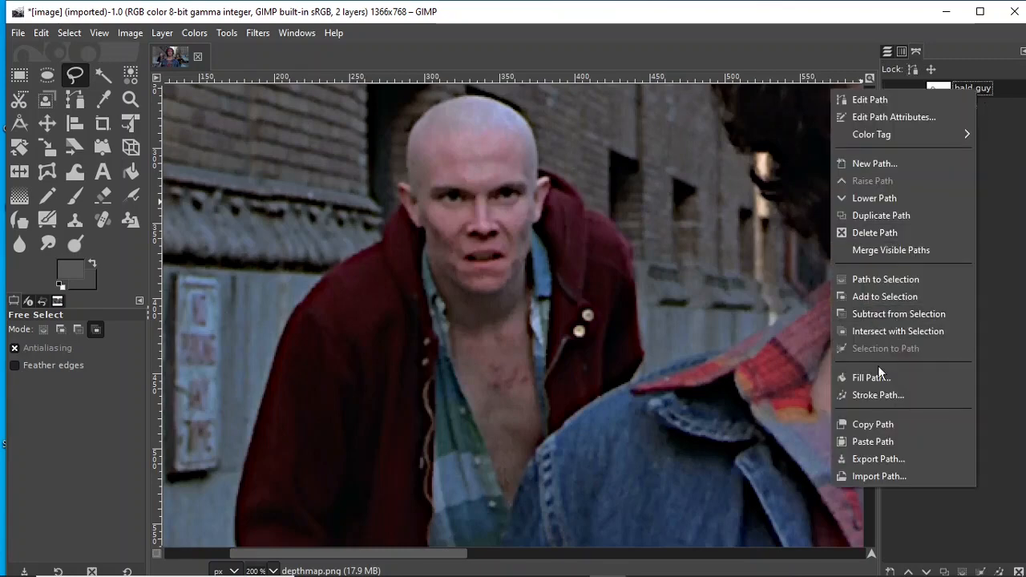
{"action": "left_click", "coordinate": [890, 277]}
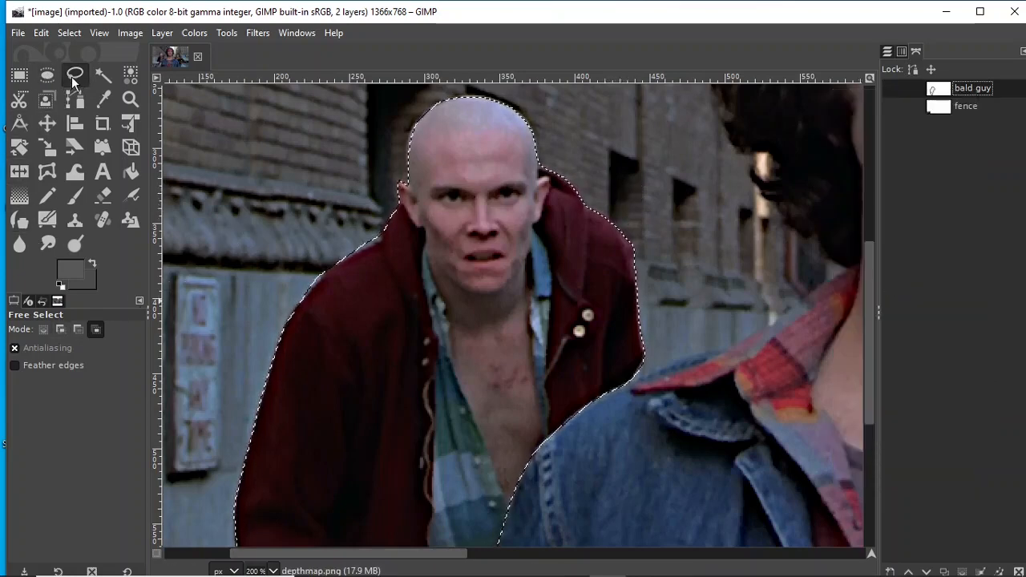
{"action": "left_click", "coordinate": [94, 330]}
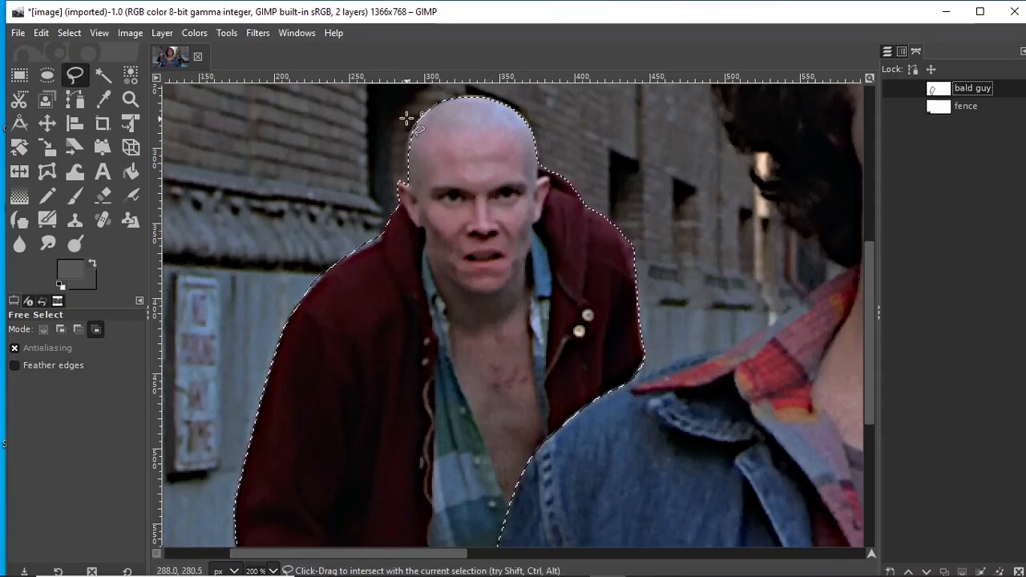
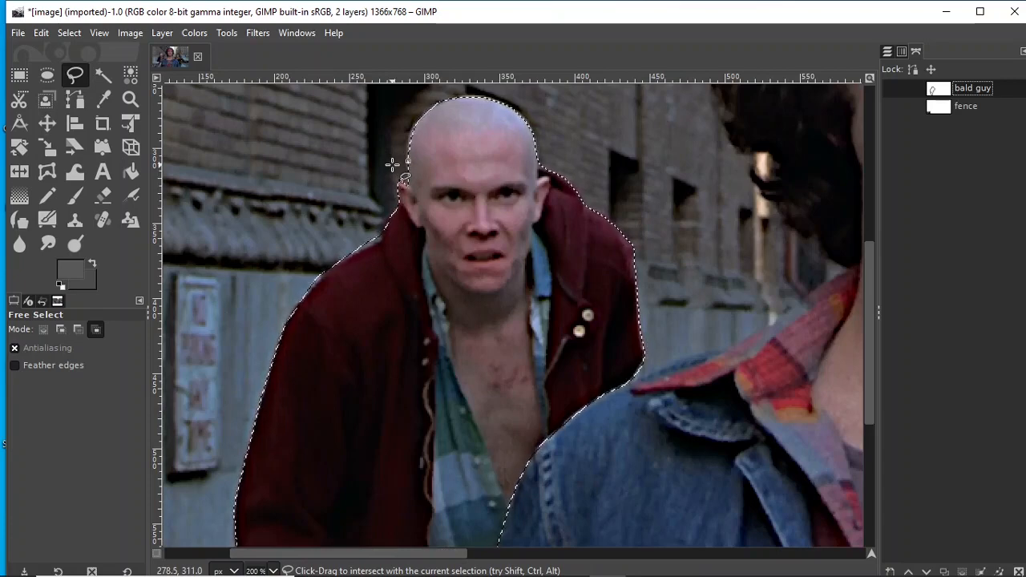
Start the head outline and trace it down the side of the face, jaw and chin.
{"action": "left_click", "coordinate": [392, 165]}
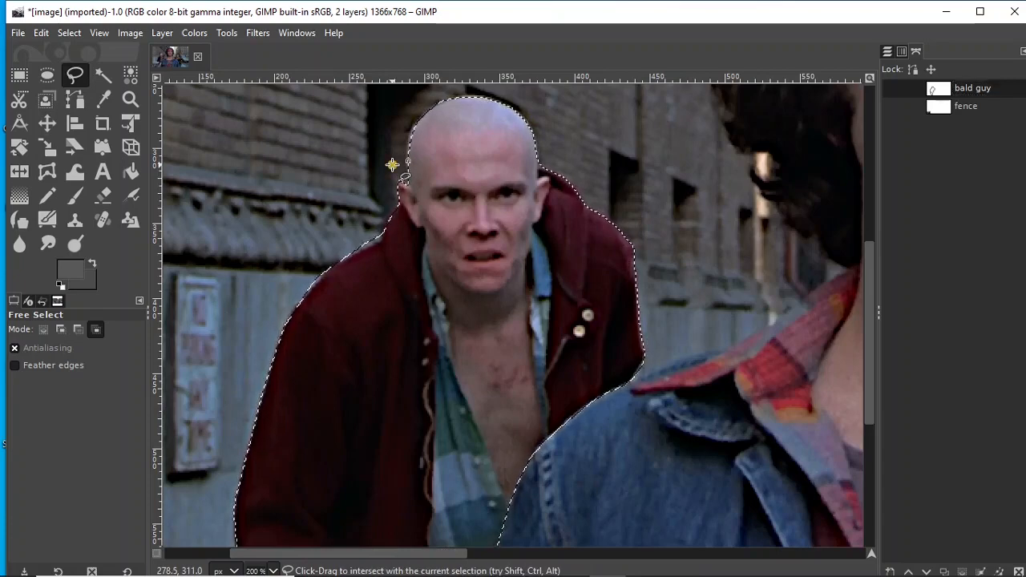
{"action": "left_click", "coordinate": [402, 208]}
{"action": "left_click", "coordinate": [410, 215]}
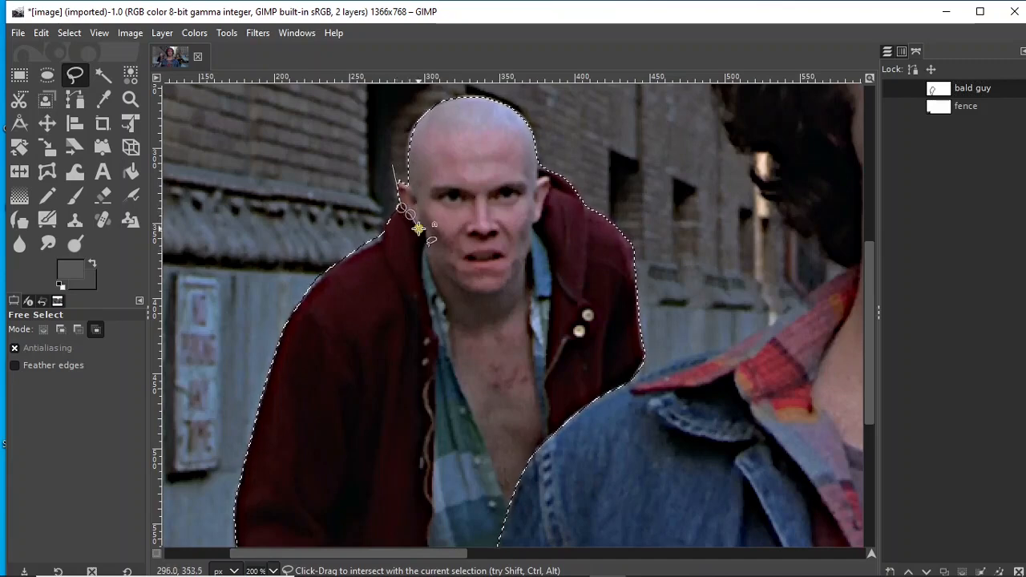
{"action": "left_click", "coordinate": [418, 229]}
{"action": "left_click", "coordinate": [428, 233]}
{"action": "left_click", "coordinate": [453, 276]}
{"action": "left_click", "coordinate": [484, 290]}
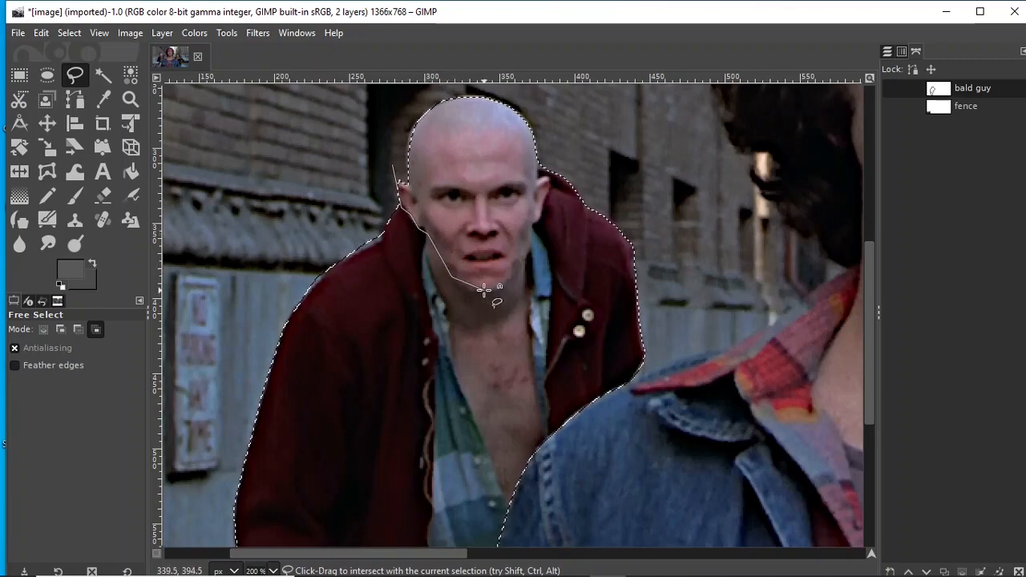
Carry the outline up the far jaw, past the ear, over the crown, and close it.
{"action": "left_click", "coordinate": [522, 251]}
{"action": "left_click", "coordinate": [533, 222]}
{"action": "left_click", "coordinate": [543, 218]}
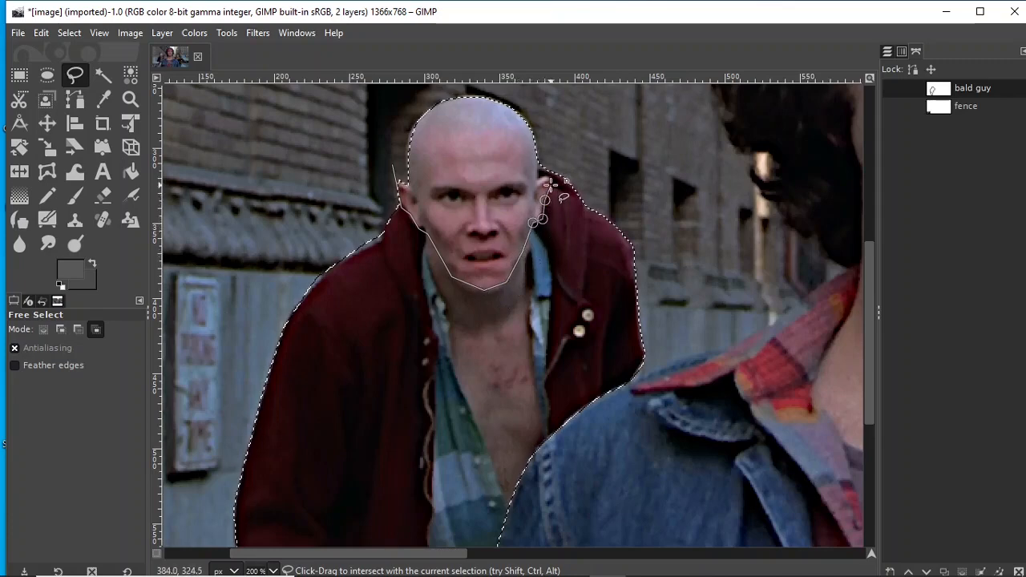
{"action": "left_click", "coordinate": [546, 201]}
{"action": "left_click", "coordinate": [550, 185]}
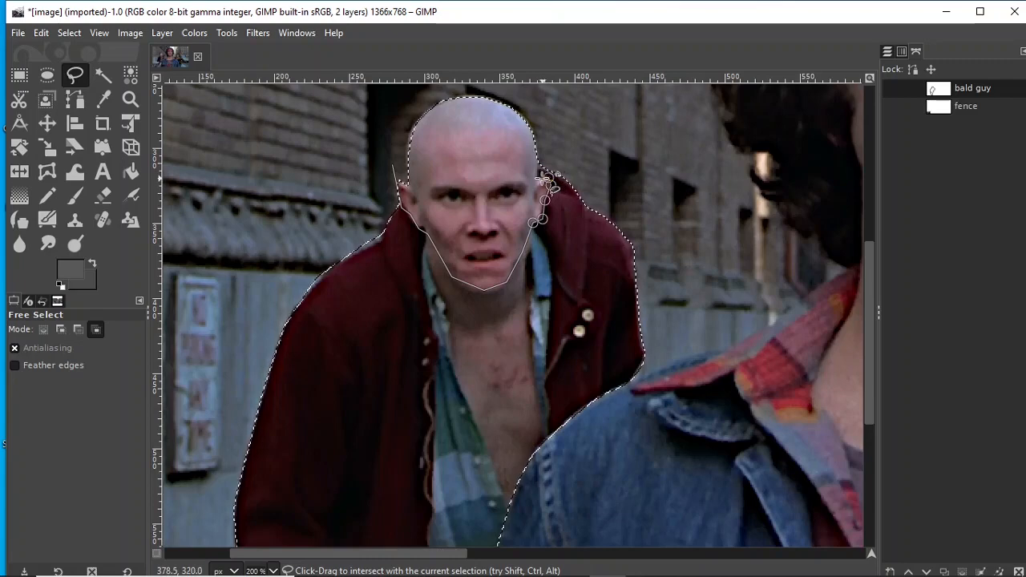
{"action": "left_click", "coordinate": [540, 181]}
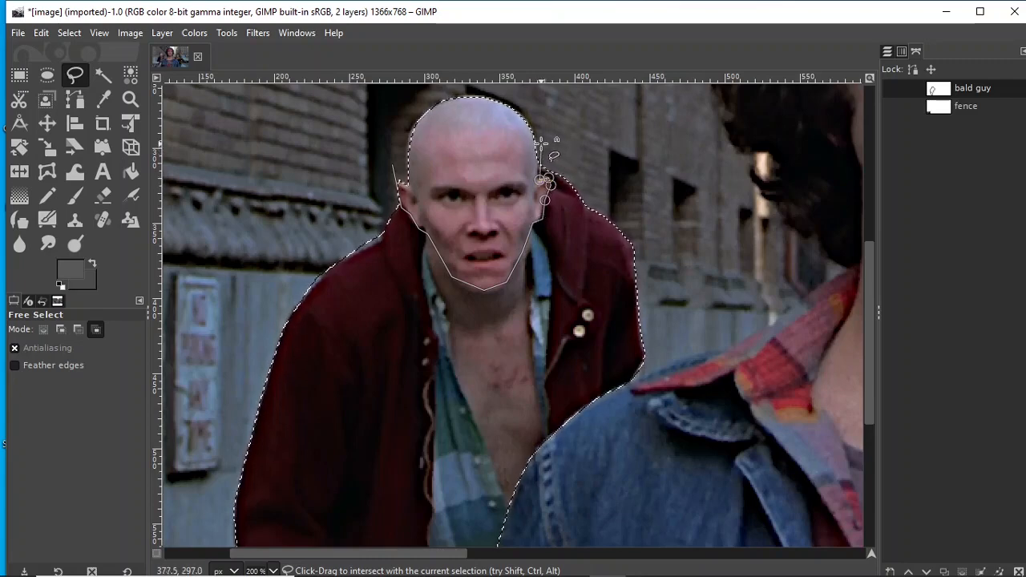
{"action": "left_click", "coordinate": [542, 137]}
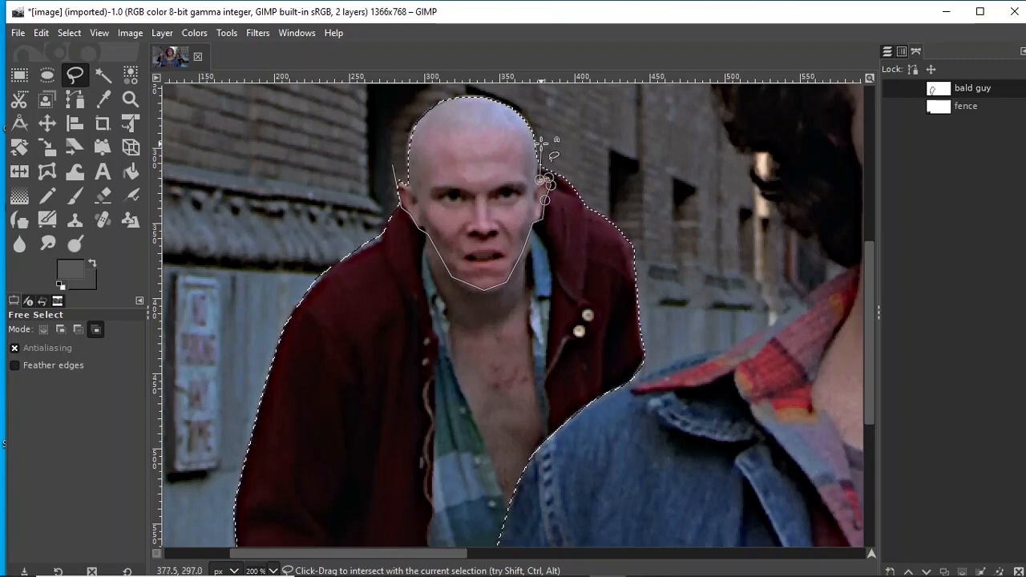
{"action": "left_click", "coordinate": [520, 94]}
{"action": "left_click", "coordinate": [392, 98]}
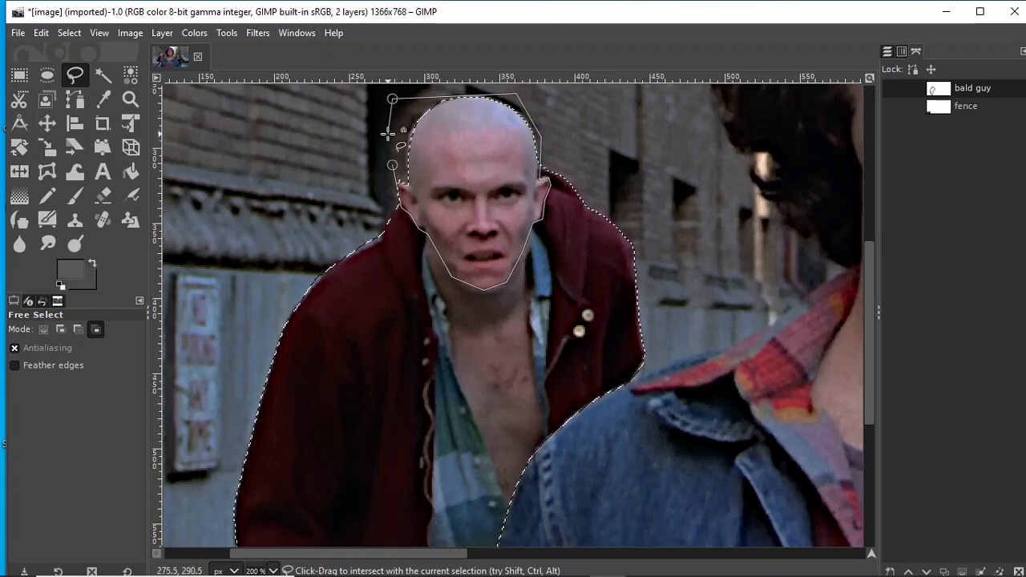
{"action": "left_click", "coordinate": [392, 165]}
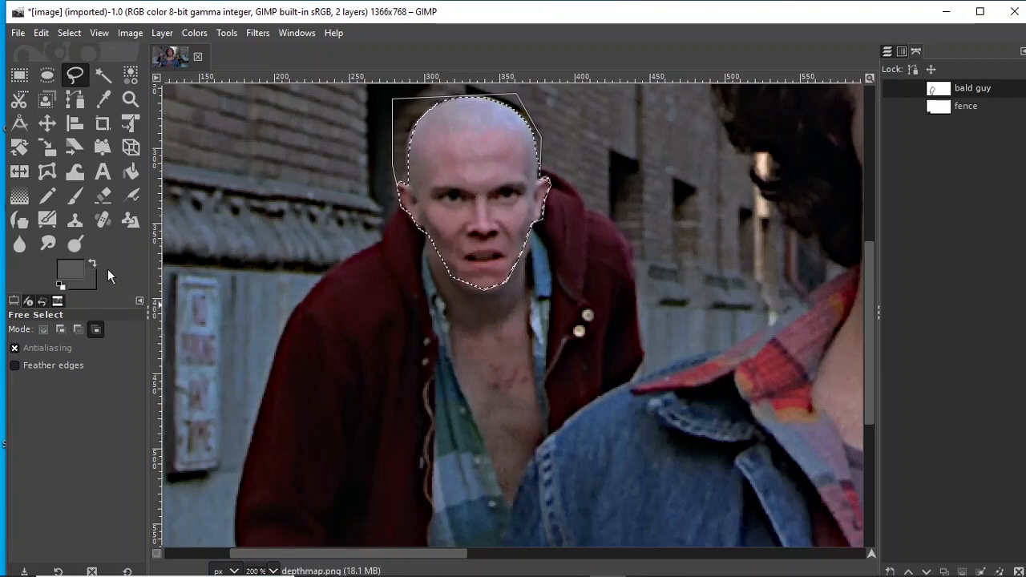
Hide image.png to reveal the depth map and commit the head outline as a selection.
{"action": "left_click", "coordinate": [888, 53]}
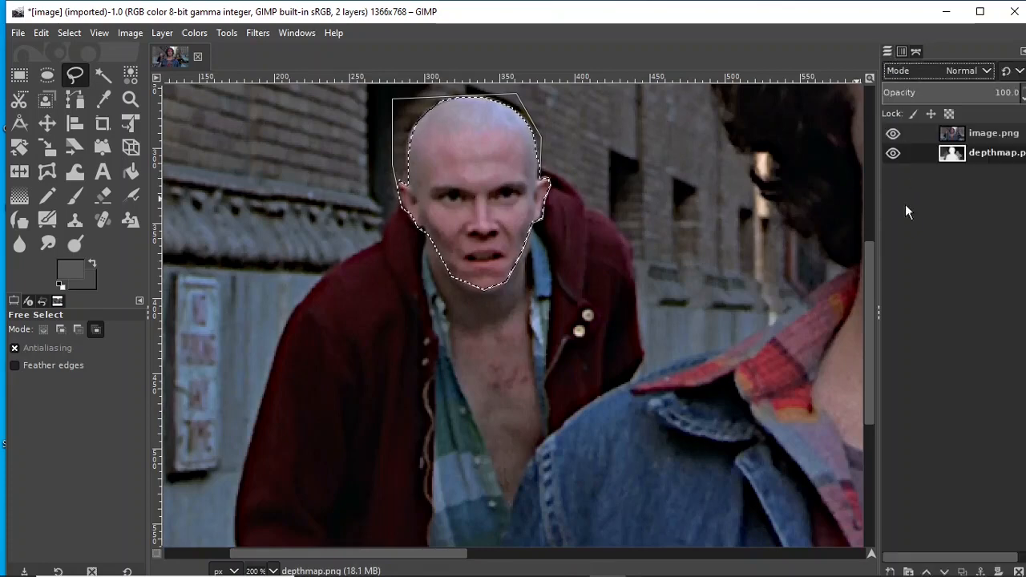
{"action": "left_click", "coordinate": [893, 133]}
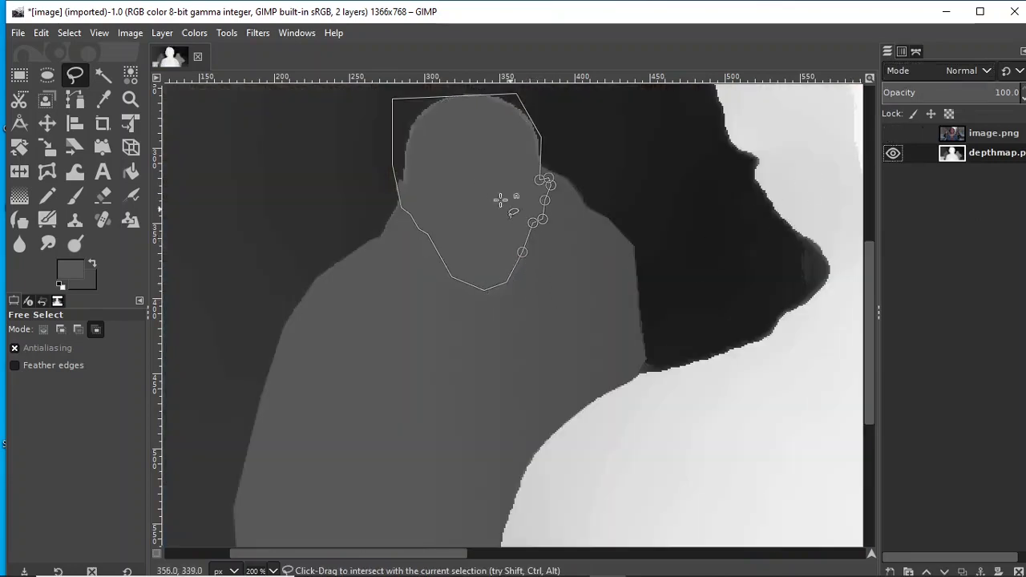
{"action": "double_click", "coordinate": [401, 207]}
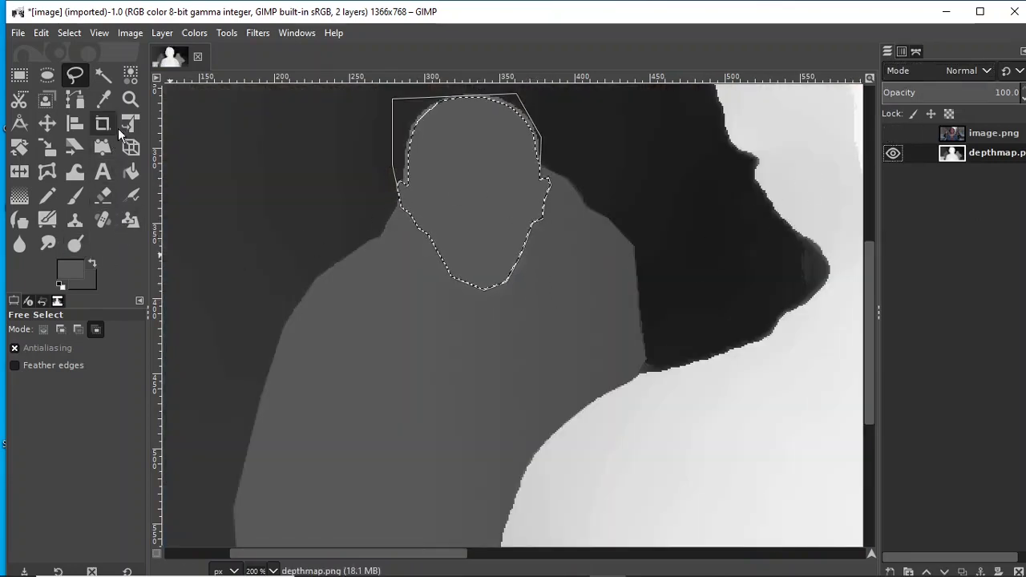
Sample the head's 595959 grey and set the foreground to a slightly lighter 5e5e5e.
{"action": "left_click", "coordinate": [103, 99]}
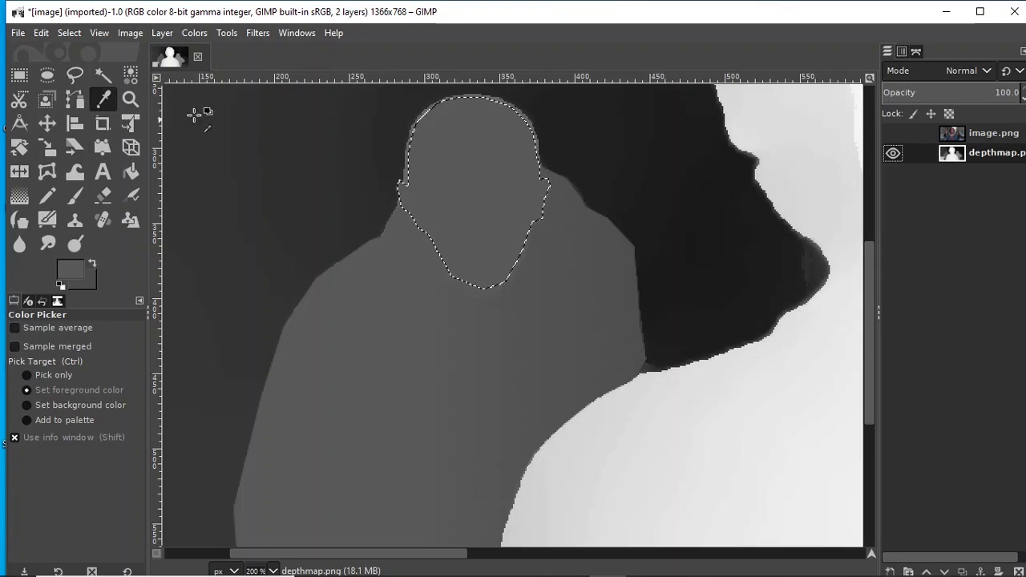
{"action": "left_click", "coordinate": [480, 190]}
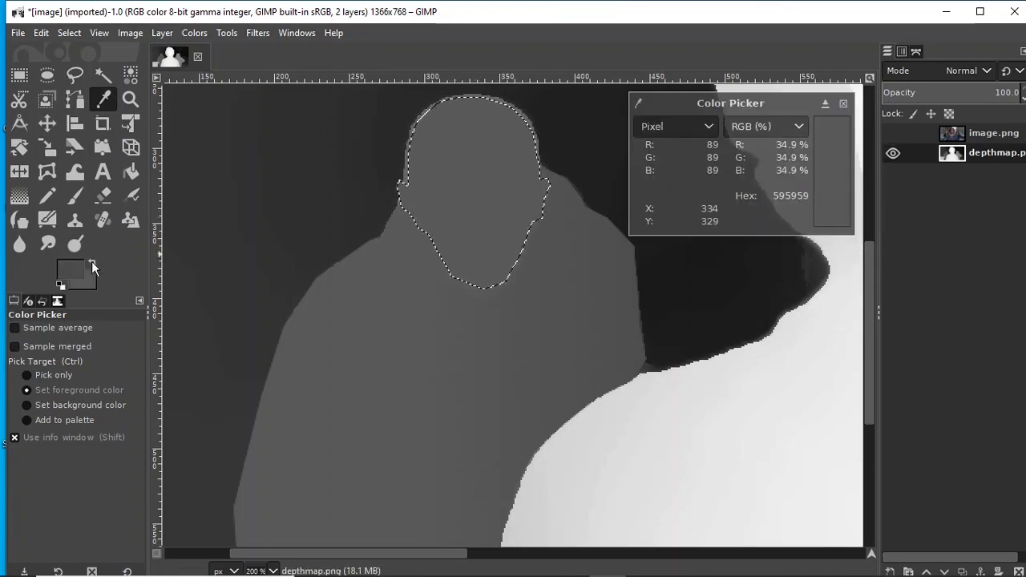
{"action": "left_click", "coordinate": [490, 164]}
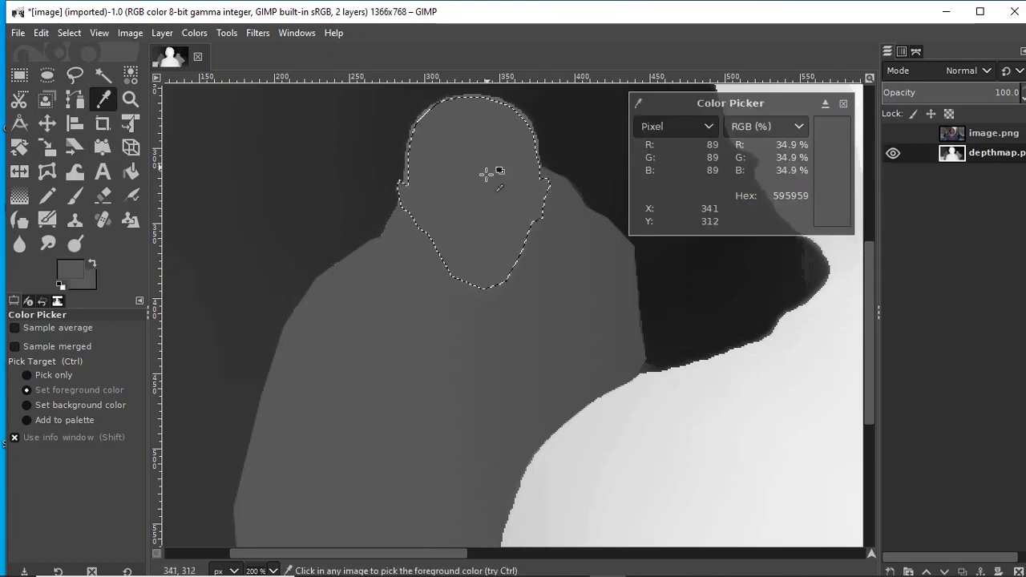
{"action": "left_click", "coordinate": [73, 276]}
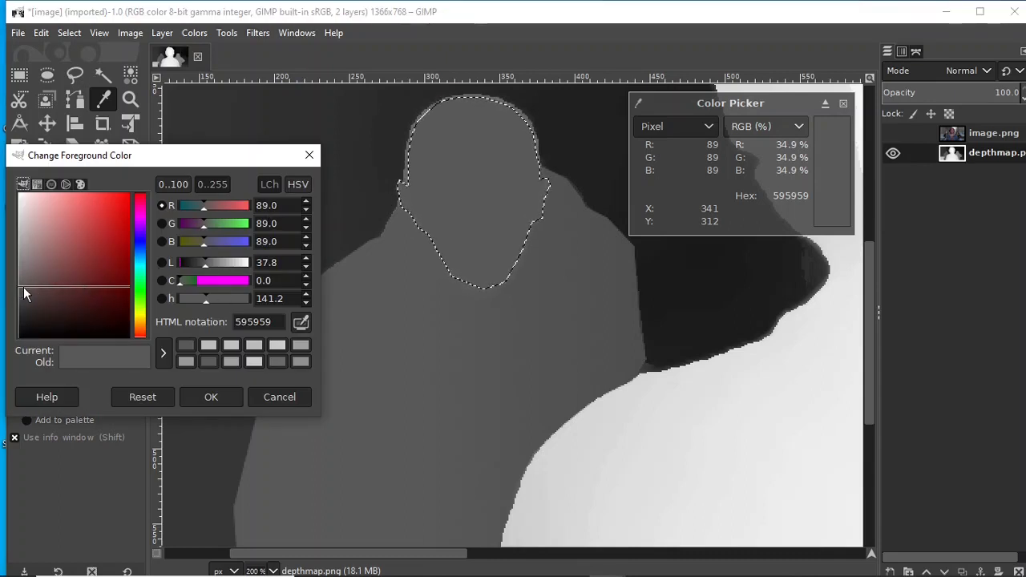
{"action": "mouse_move", "coordinate": [23, 287]}
{"action": "left_mouse_down"}
{"action": "mouse_move", "coordinate": [12, 281]}
{"action": "mouse_move", "coordinate": [11, 291]}
{"action": "left_mouse_up"}
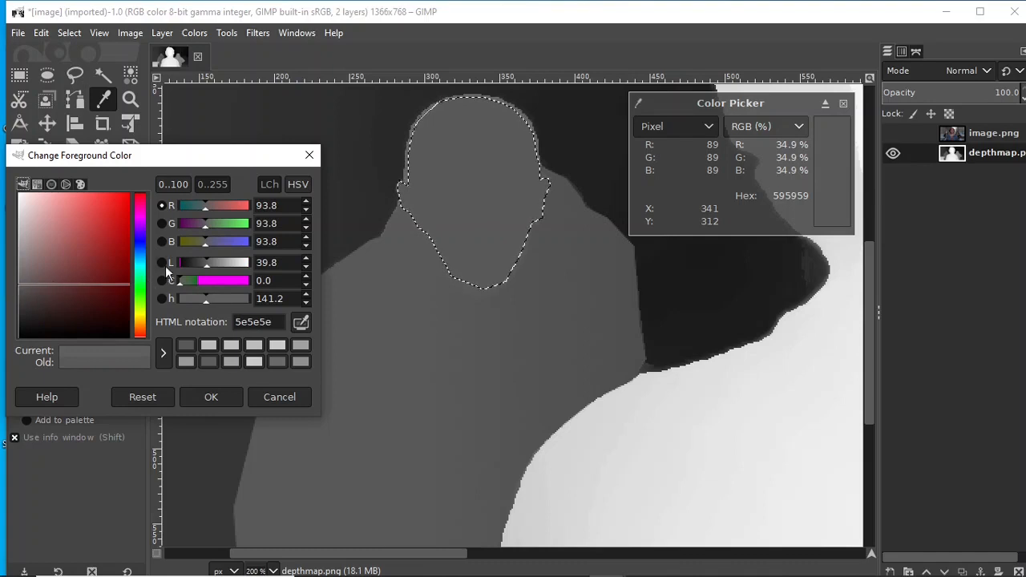
{"action": "left_click", "coordinate": [210, 396]}
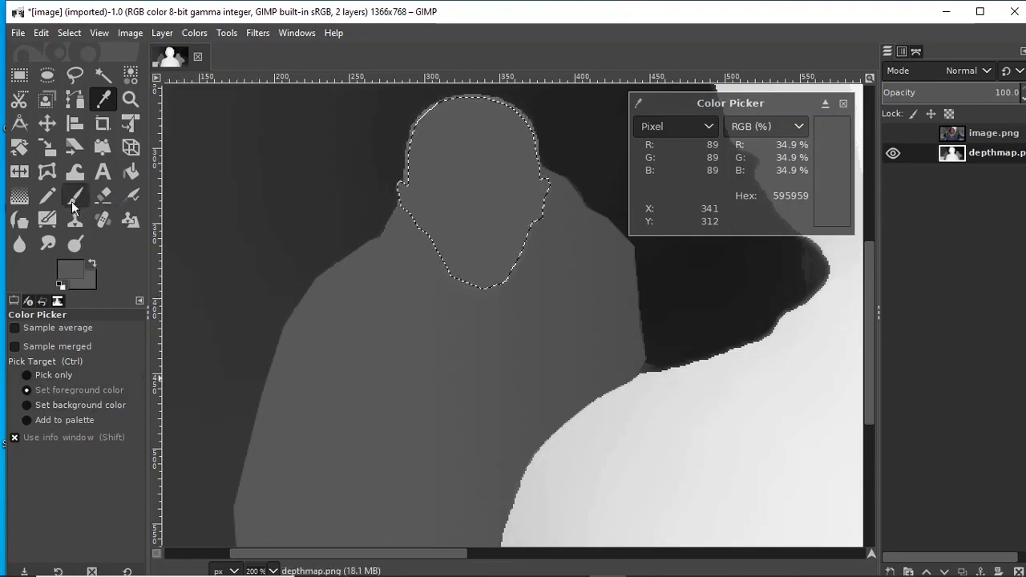
Pick the Gradient tool with the Shaped (spherical) shape.
{"action": "left_click", "coordinate": [19, 196]}
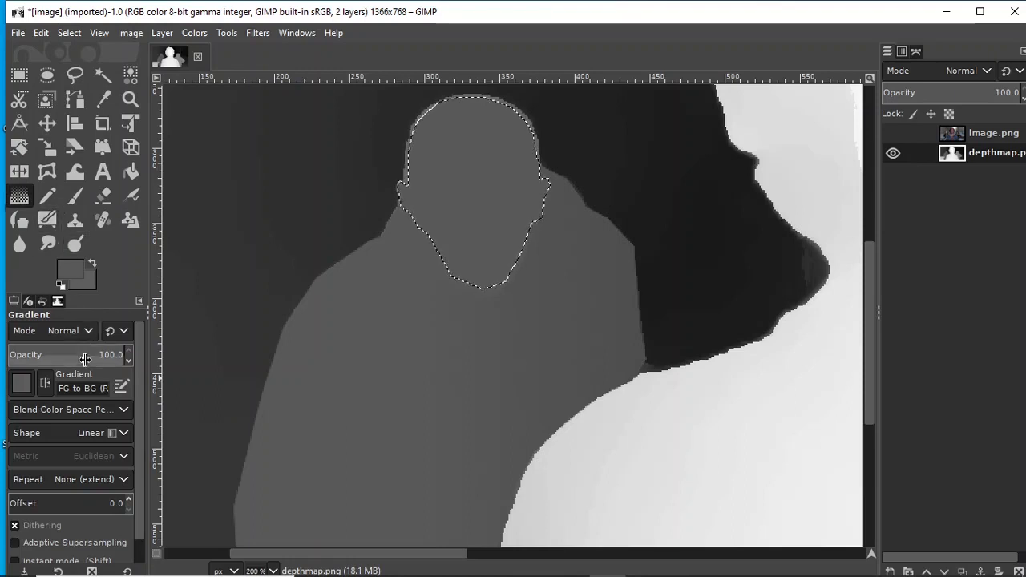
{"action": "left_click", "coordinate": [123, 432]}
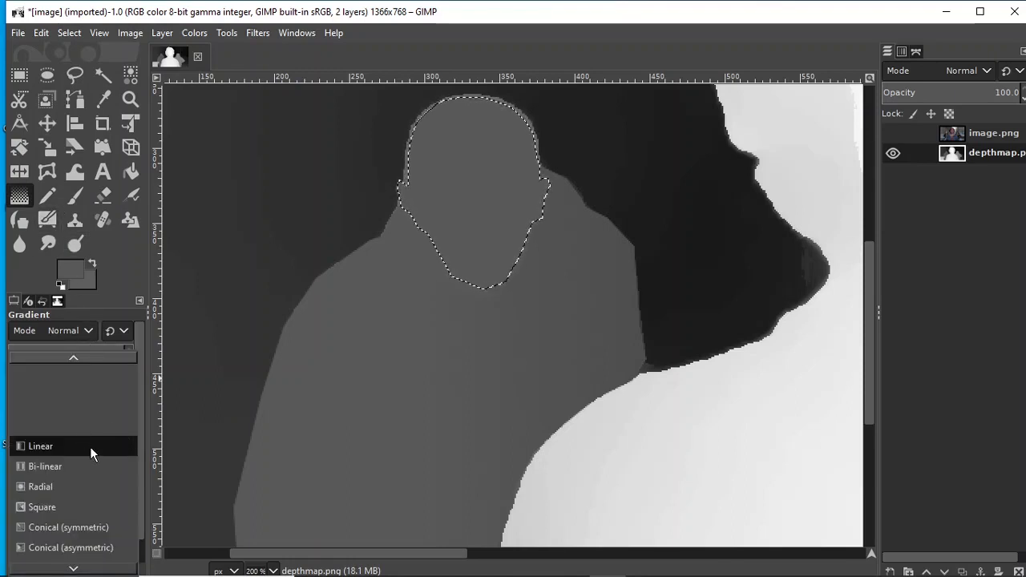
{"action": "scroll", "coordinate": [90, 447], "scroll_direction": "down", "scroll_amount": 3}
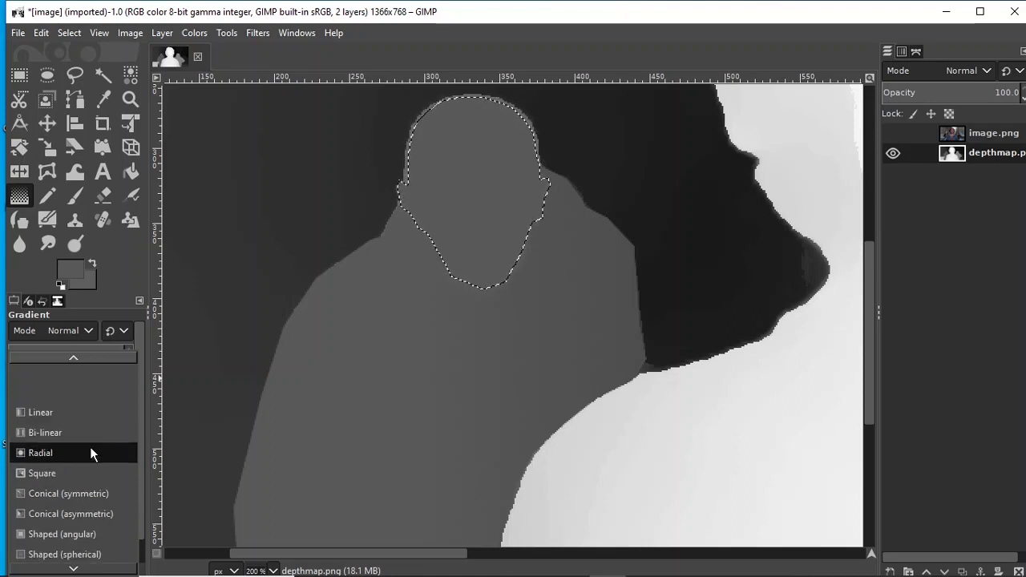
{"action": "scroll", "coordinate": [90, 449], "scroll_direction": "down", "scroll_amount": 1}
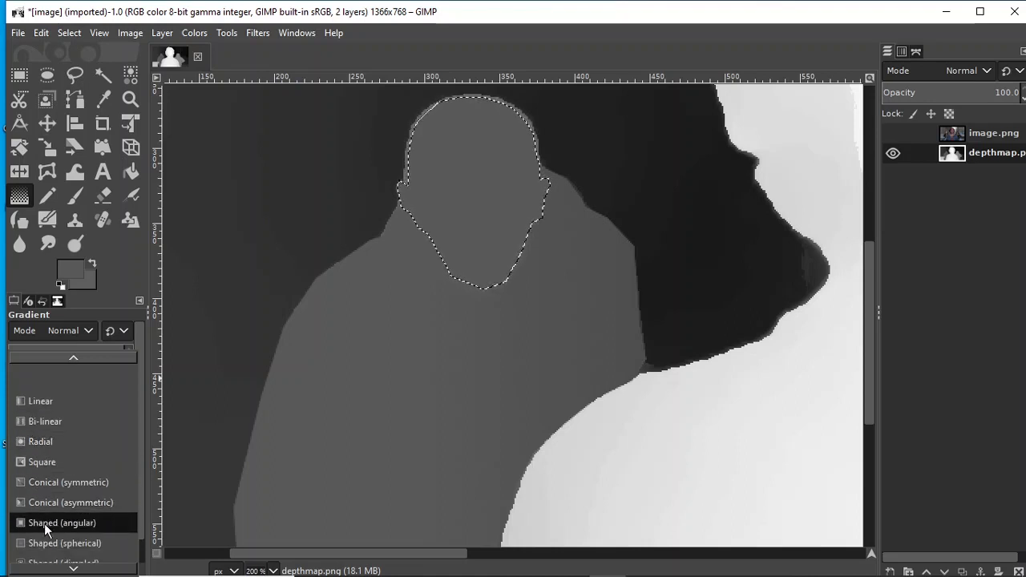
{"action": "scroll", "coordinate": [63, 445], "scroll_direction": "down", "scroll_amount": 1}
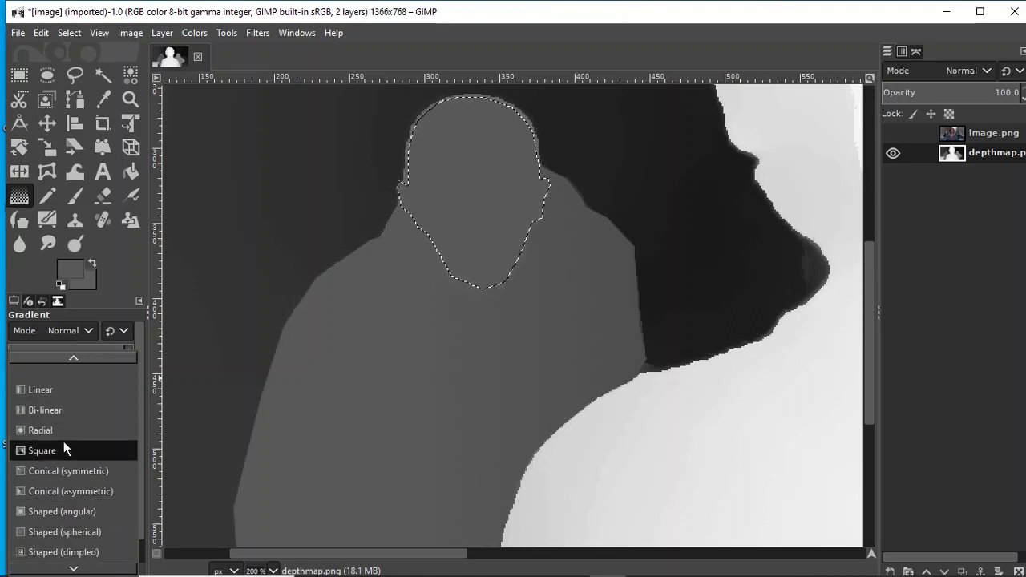
{"action": "left_click", "coordinate": [53, 532]}
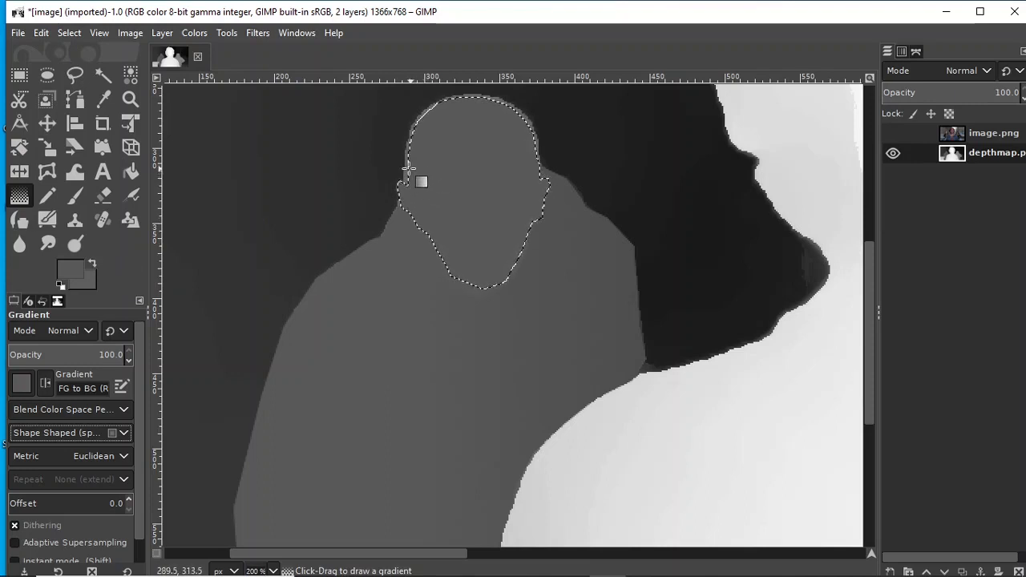
Drag shaped gradients inside the head selection, ending with one from crown to mid-face, and commit.
{"action": "left_click_drag", "start_coordinate": [408, 169], "coordinate": [471, 170]}
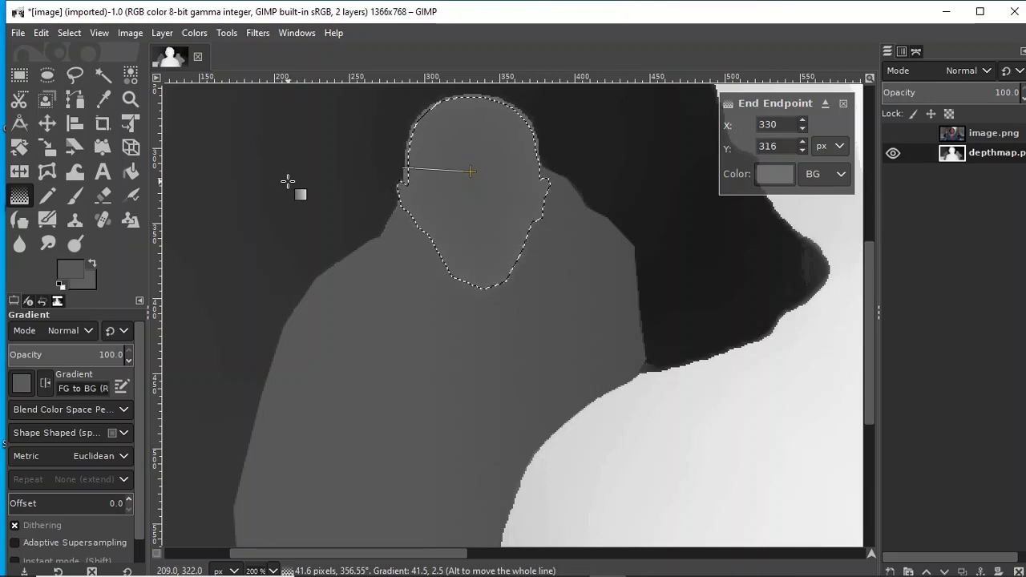
{"action": "key", "text": "Return"}
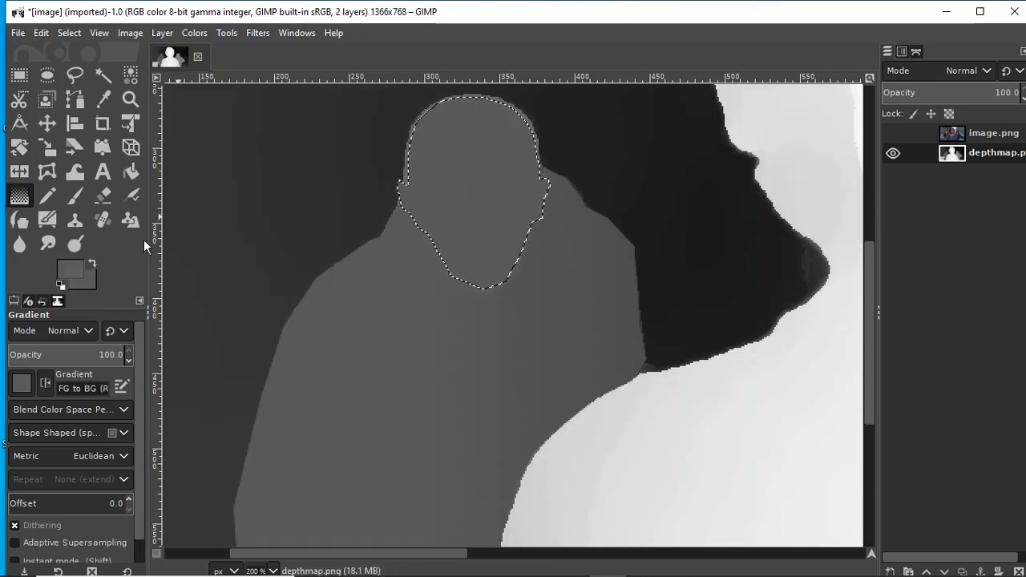
{"action": "left_click", "coordinate": [472, 98]}
{"action": "left_click_drag", "start_coordinate": [472, 98], "coordinate": [476, 190]}
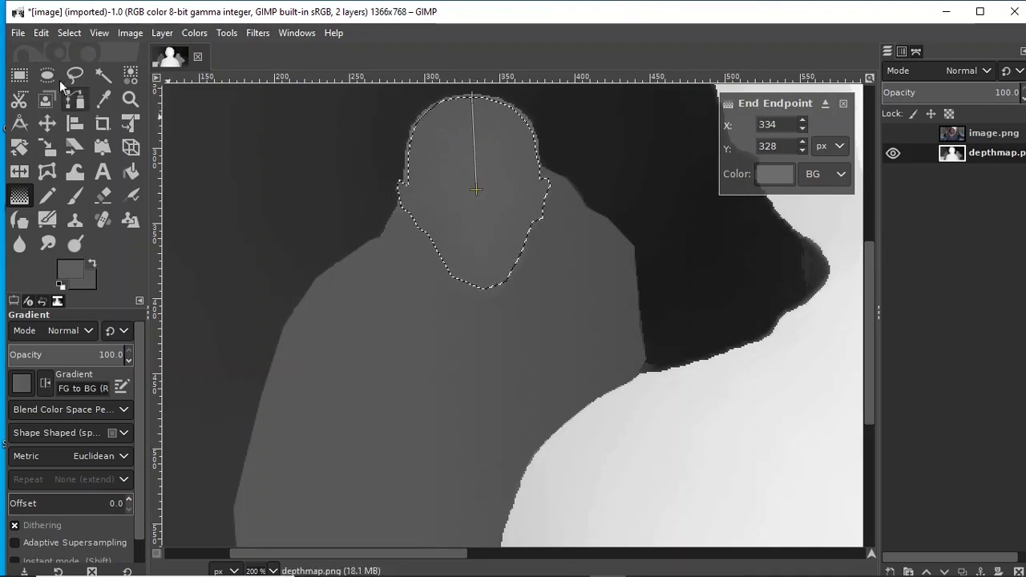
{"action": "left_click", "coordinate": [19, 75]}
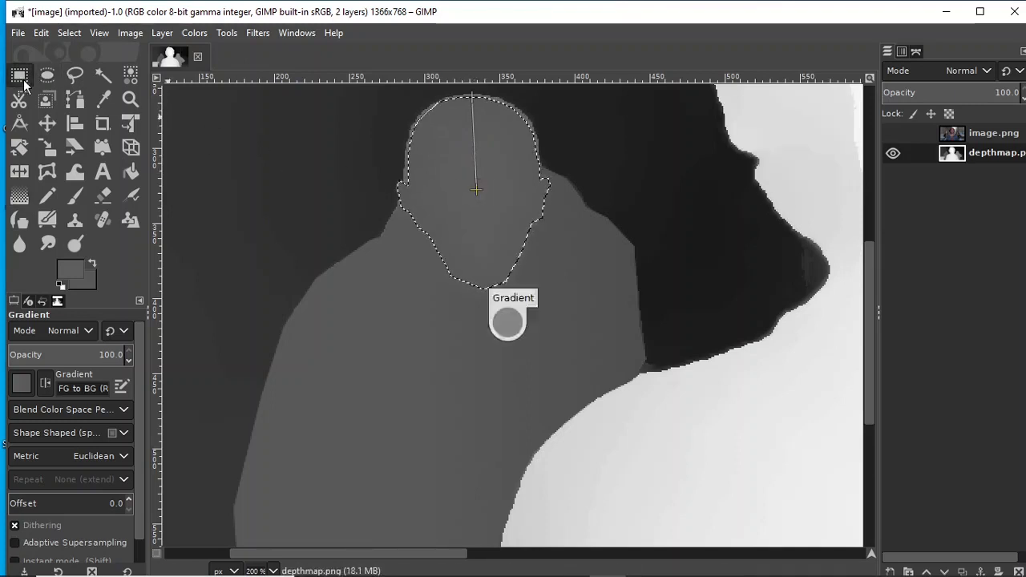
Clear the selection and sample the head's grey at the crown and on the face.
{"action": "left_click", "coordinate": [70, 34]}
{"action": "left_click", "coordinate": [91, 65]}
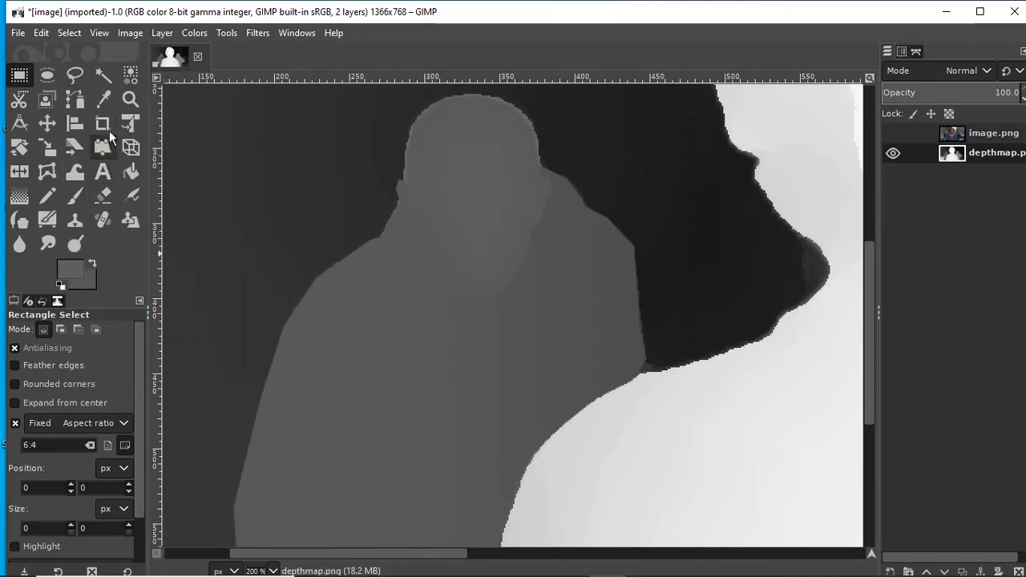
{"action": "left_click", "coordinate": [104, 100]}
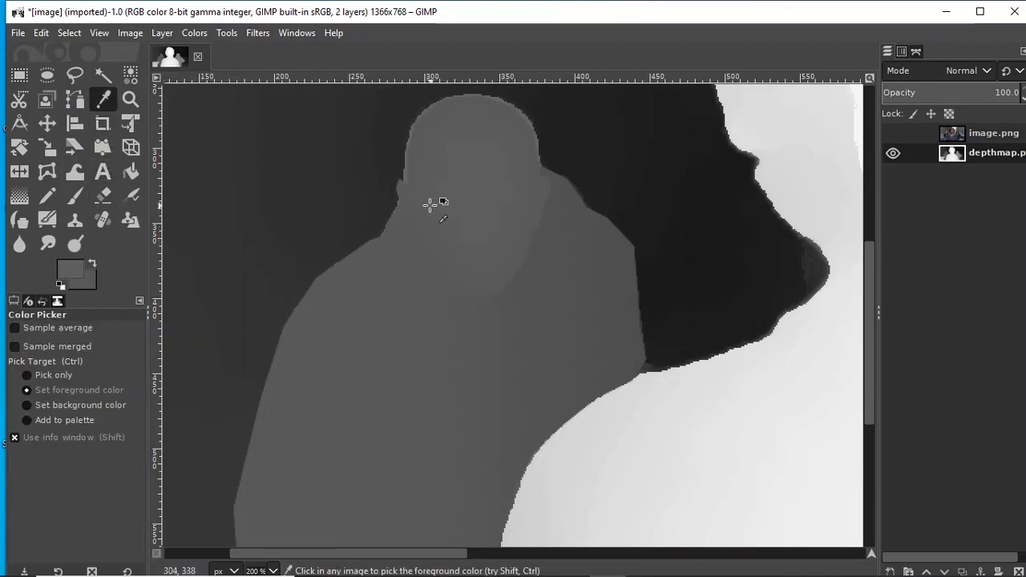
{"action": "left_click", "coordinate": [473, 101]}
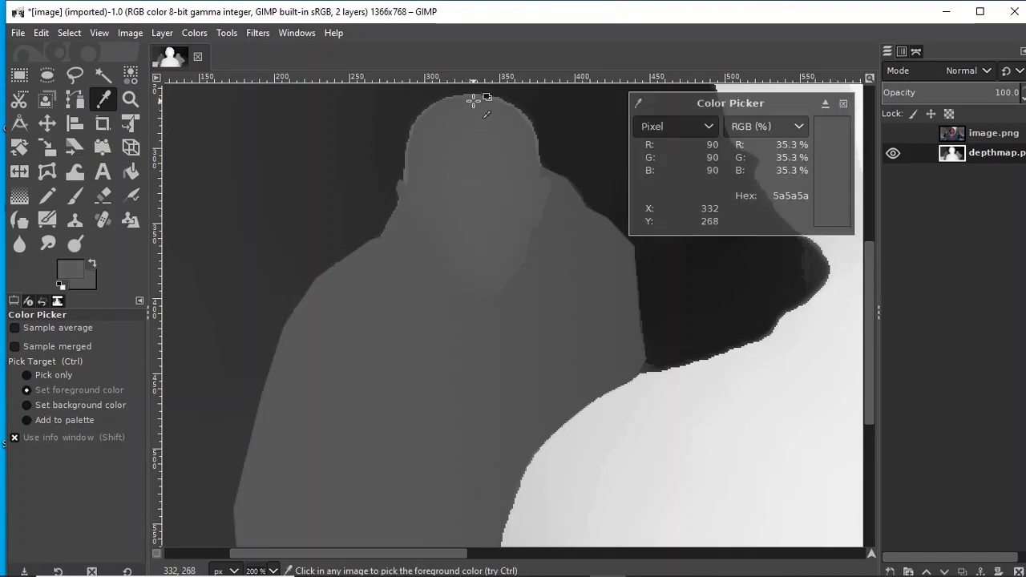
{"action": "left_click", "coordinate": [477, 183]}
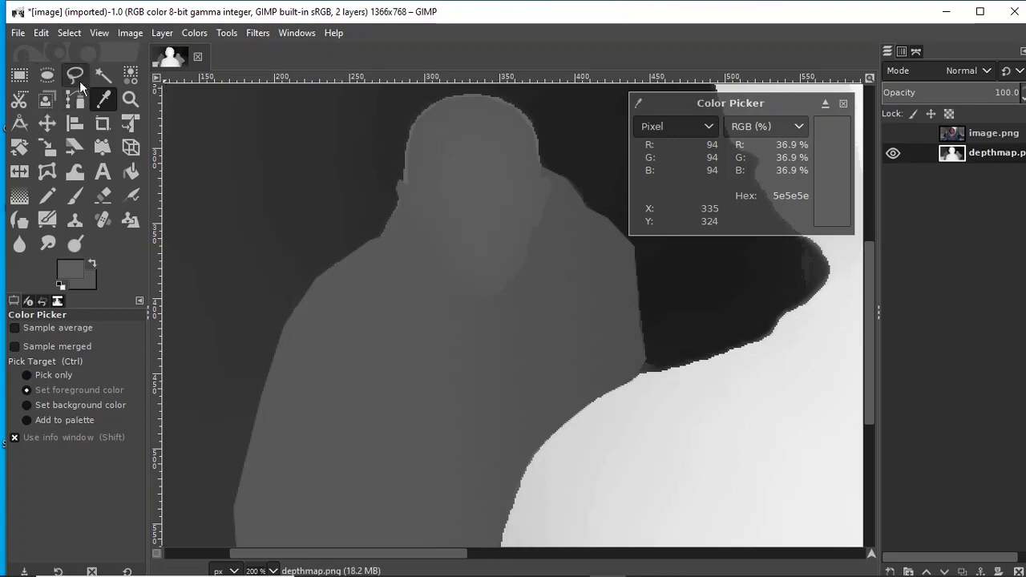
Restore the head selection with Edit > Undo Select None.
{"action": "left_click", "coordinate": [19, 75]}
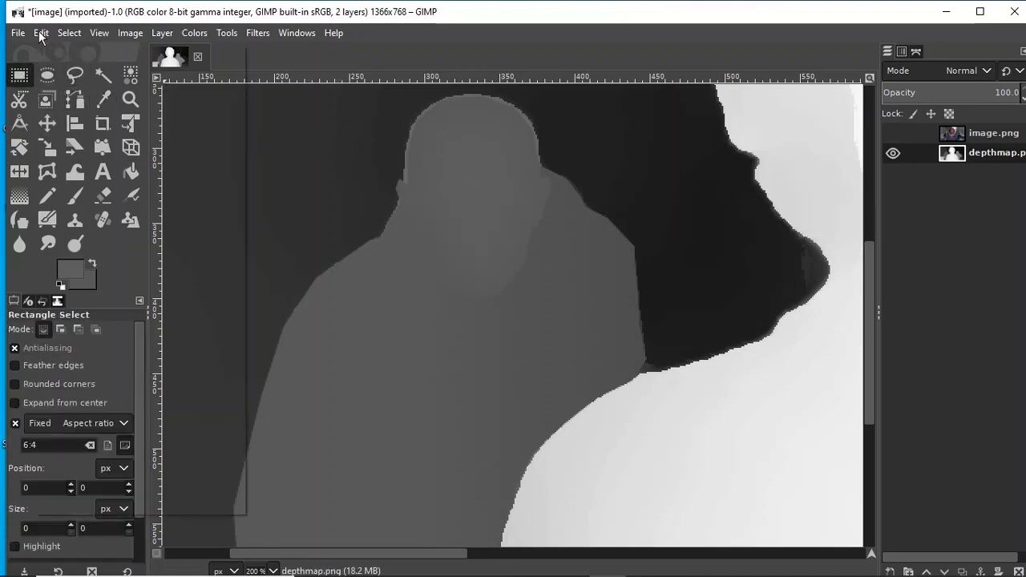
{"action": "left_click", "coordinate": [40, 32]}
{"action": "left_click", "coordinate": [68, 53]}
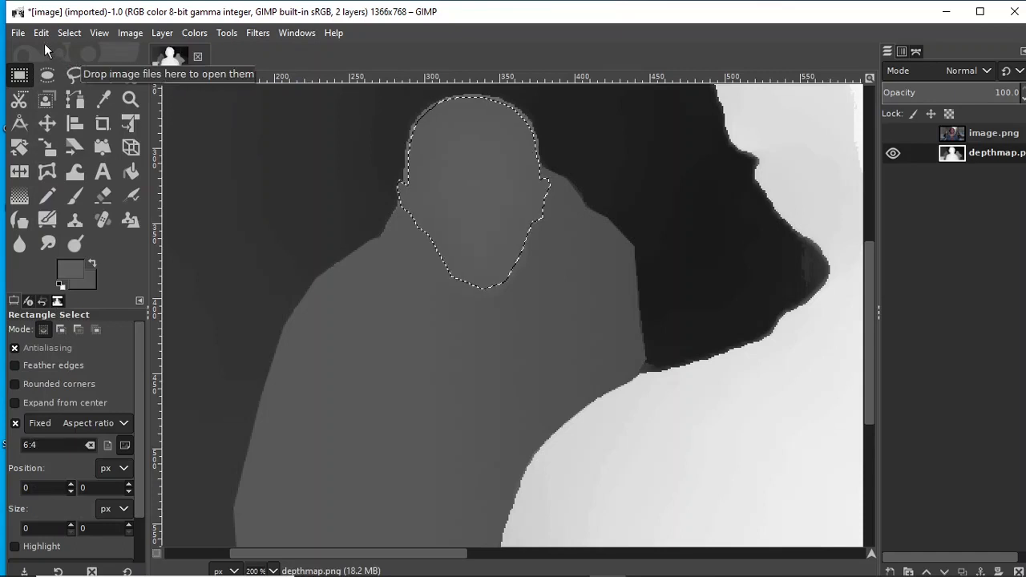
{"action": "left_click", "coordinate": [41, 32]}
{"action": "left_click", "coordinate": [61, 52]}
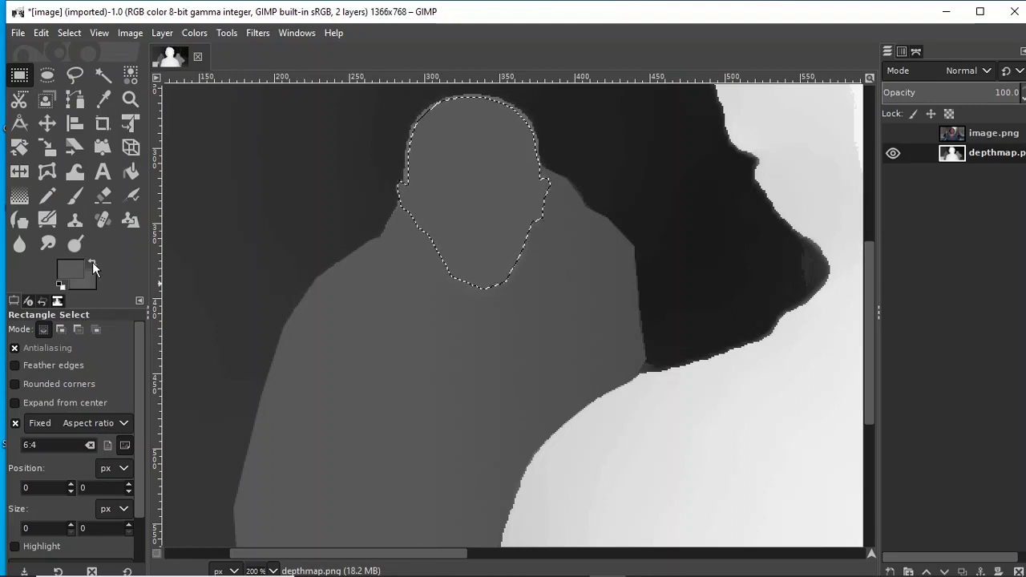
Set the foreground colour to the slightly lighter grey 646464.
{"action": "left_click", "coordinate": [64, 275]}
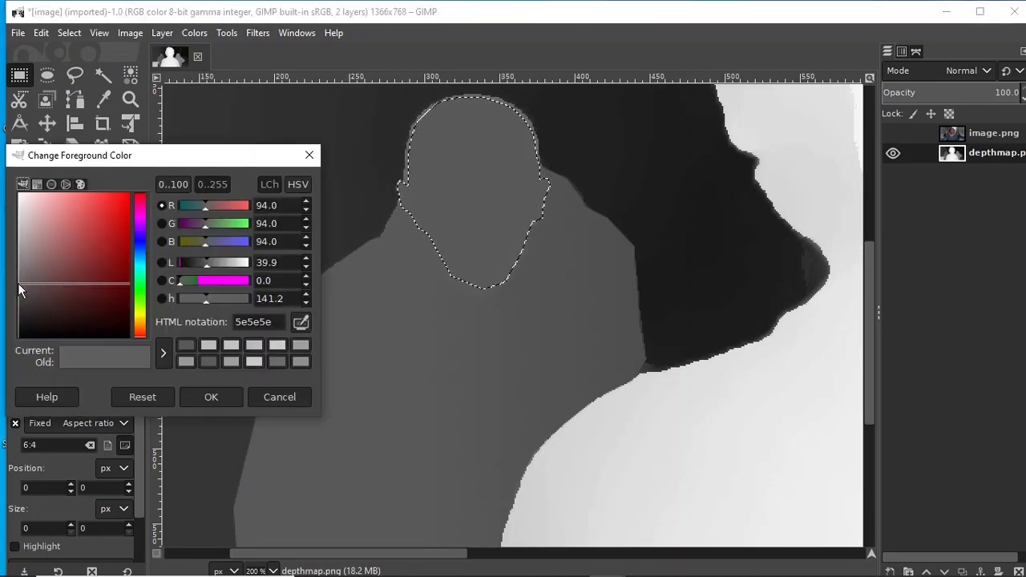
{"action": "left_click_drag", "start_coordinate": [20, 284], "coordinate": [13, 280]}
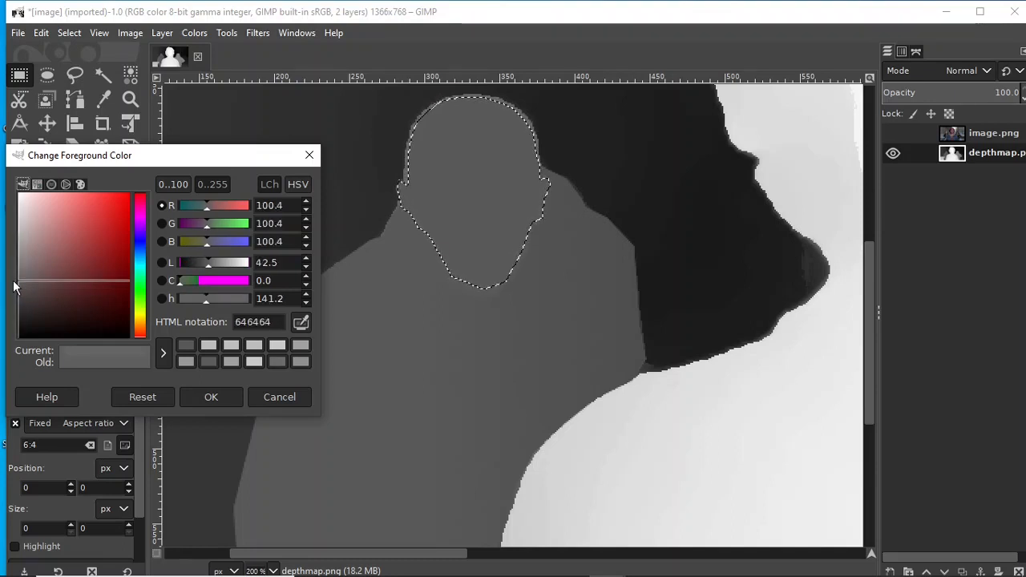
{"action": "left_click", "coordinate": [220, 400]}
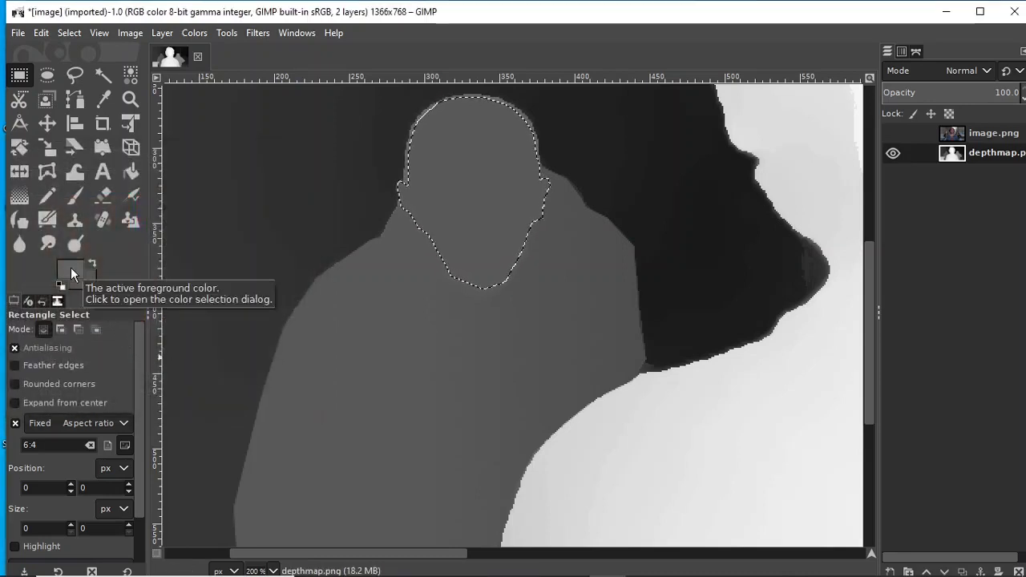
Drag a Shaped (spherical) gradient from the head's crown down to mid-face.
{"action": "left_click", "coordinate": [20, 197]}
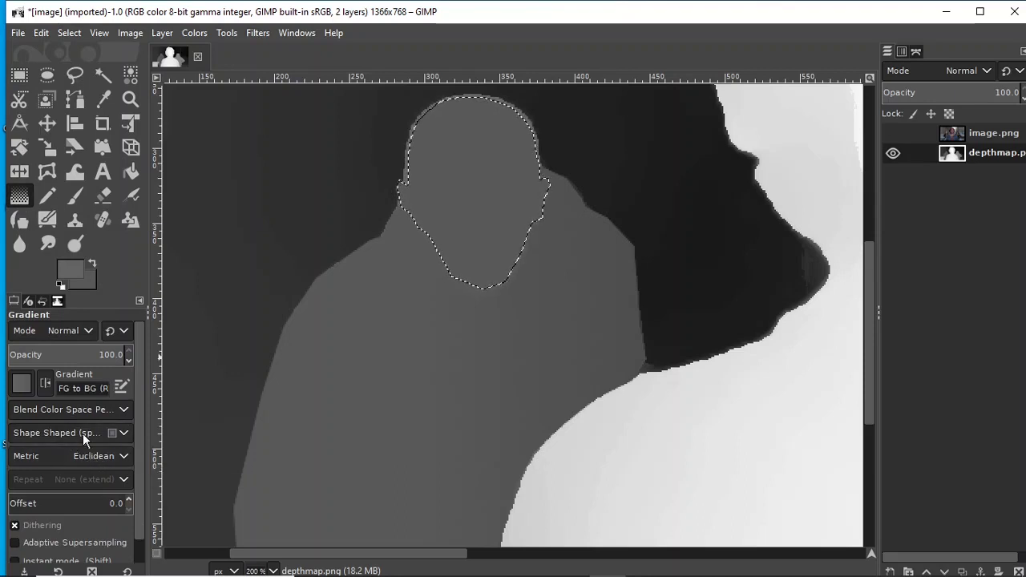
{"action": "left_click", "coordinate": [125, 431]}
{"action": "left_click", "coordinate": [84, 433]}
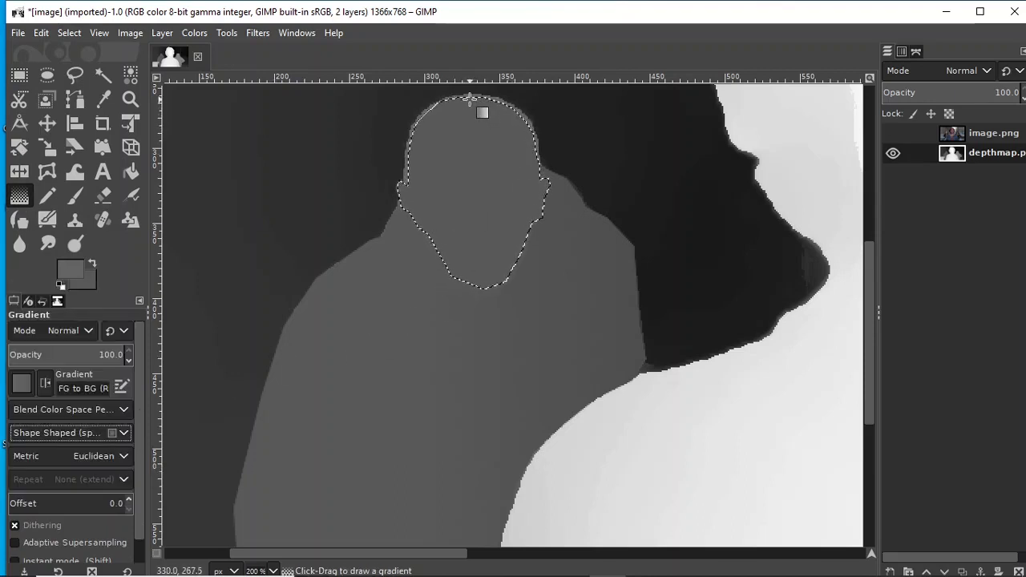
{"action": "left_click_drag", "start_coordinate": [471, 96], "coordinate": [476, 189]}
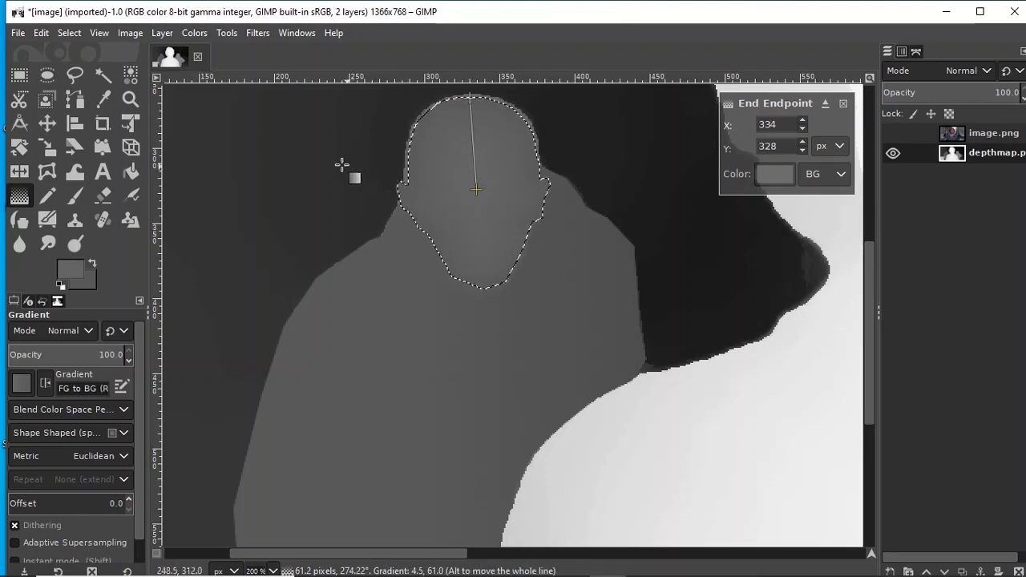
Commit the gradient and sample it: about 5b5b5b at the crown, 646465 mid-head.
{"action": "left_click", "coordinate": [20, 75]}
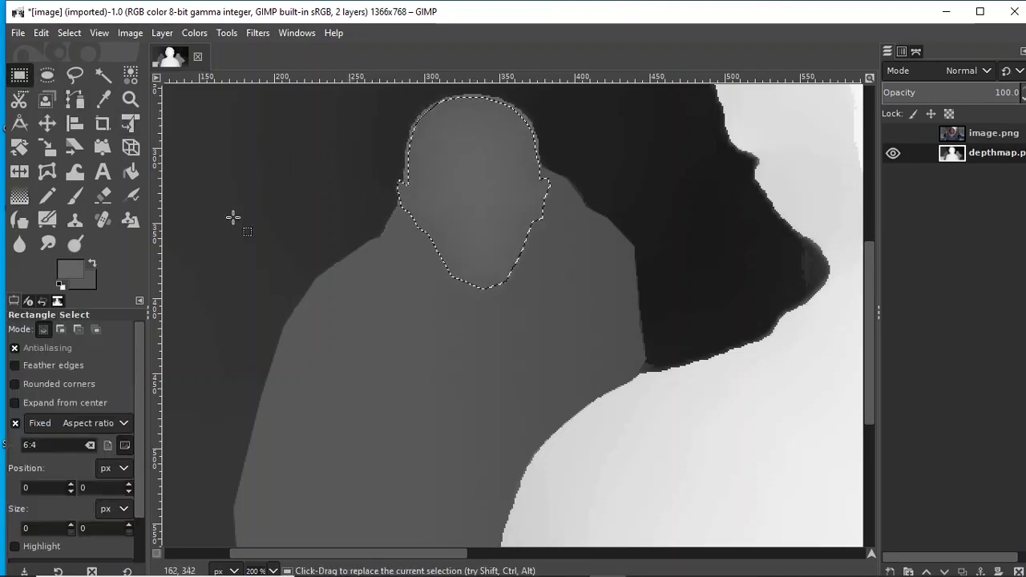
{"action": "left_click", "coordinate": [104, 99]}
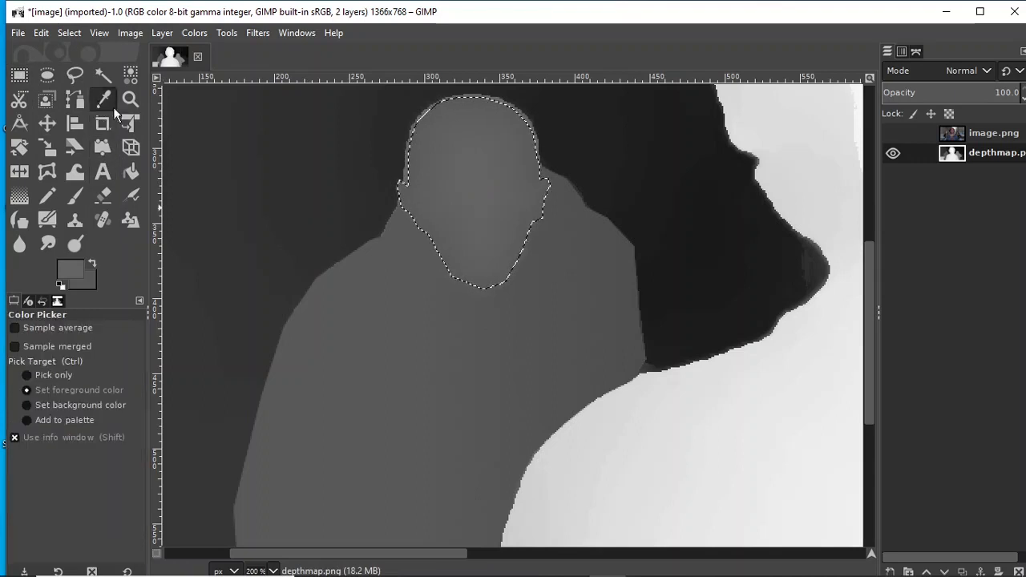
{"action": "left_click", "coordinate": [478, 100]}
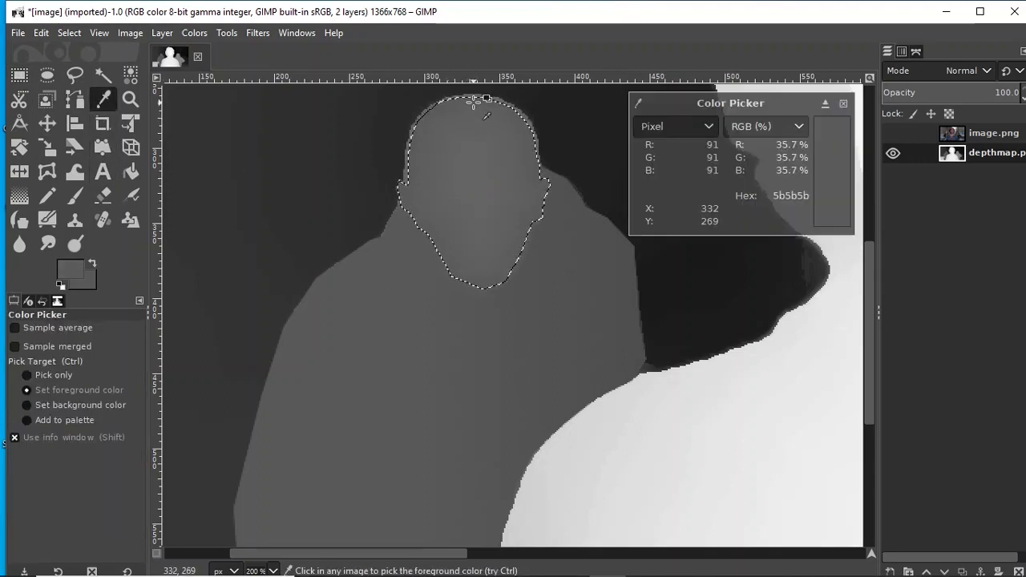
{"action": "left_click", "coordinate": [474, 99]}
{"action": "left_click", "coordinate": [477, 192]}
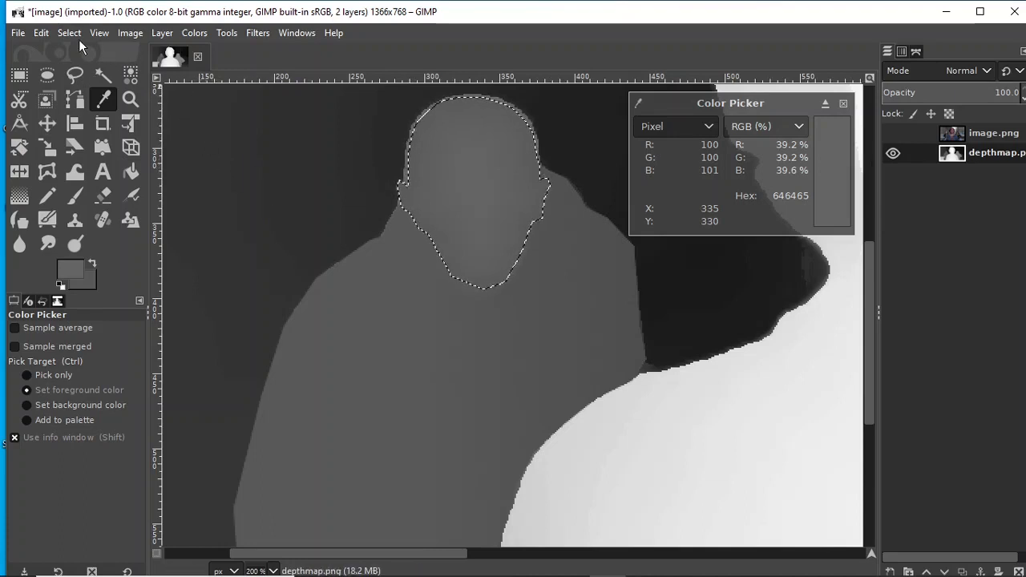
{"action": "left_click", "coordinate": [23, 77]}
Clear the selection, show the photo layer, and zoom to 1:2 (50%).
{"action": "left_click", "coordinate": [69, 33]}
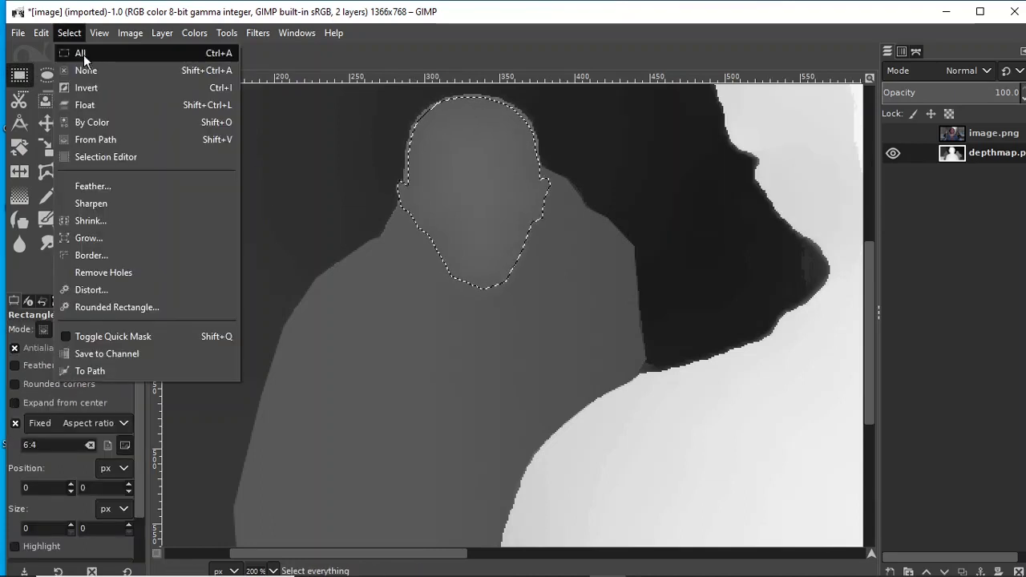
{"action": "left_click", "coordinate": [86, 70]}
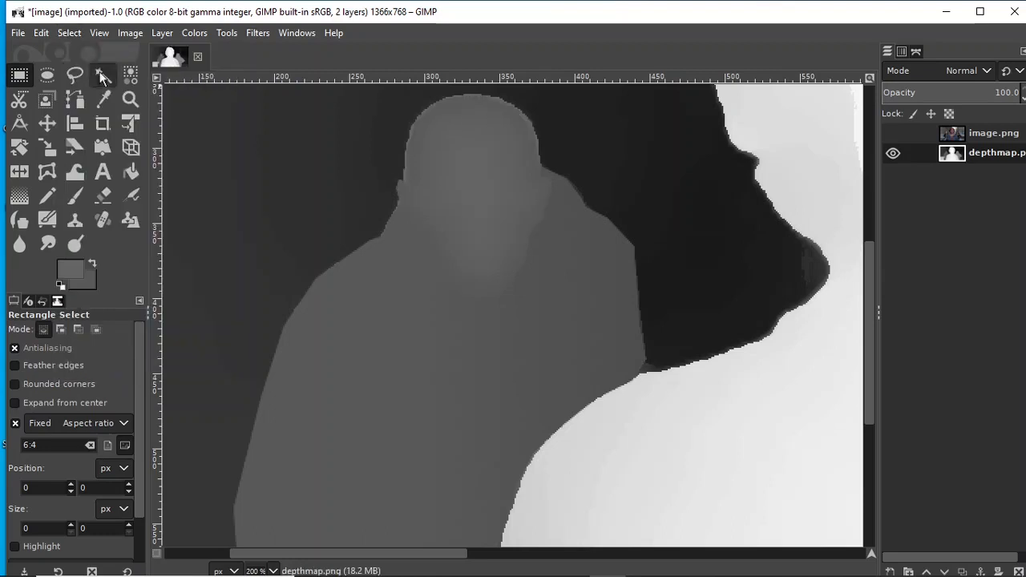
{"action": "left_click", "coordinate": [893, 133]}
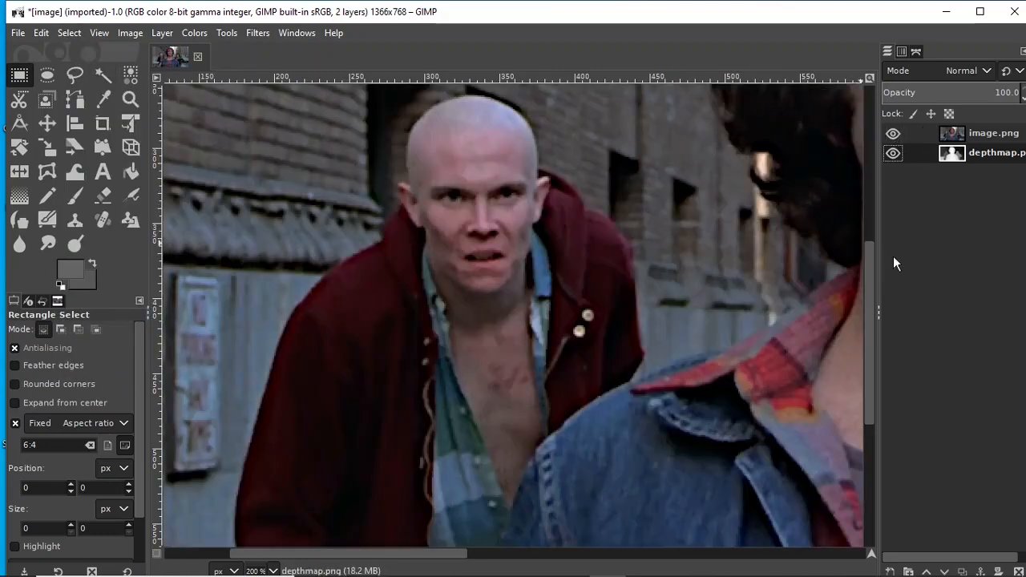
{"action": "left_click", "coordinate": [99, 33]}
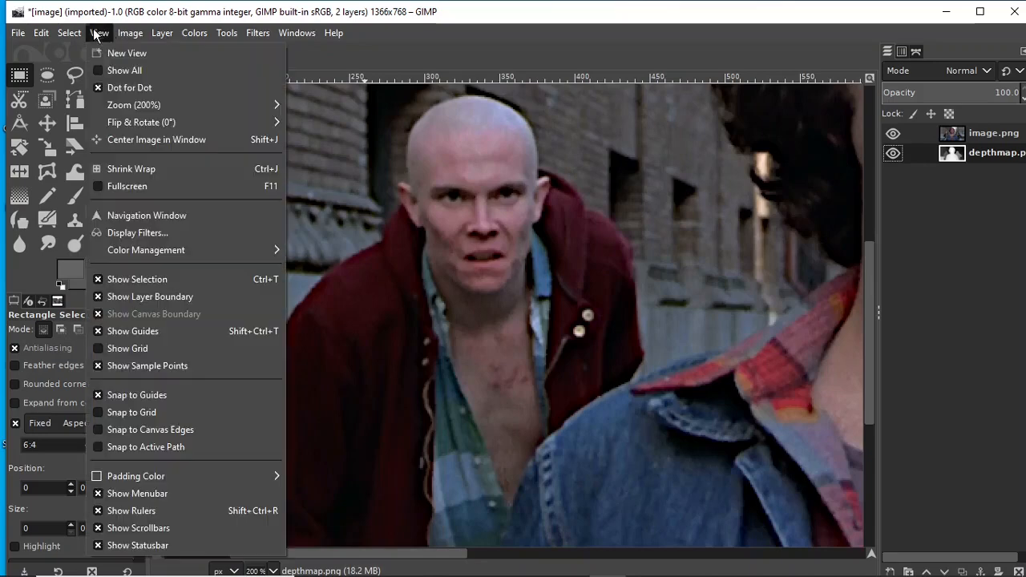
{"action": "mouse_move", "coordinate": [273, 105]}
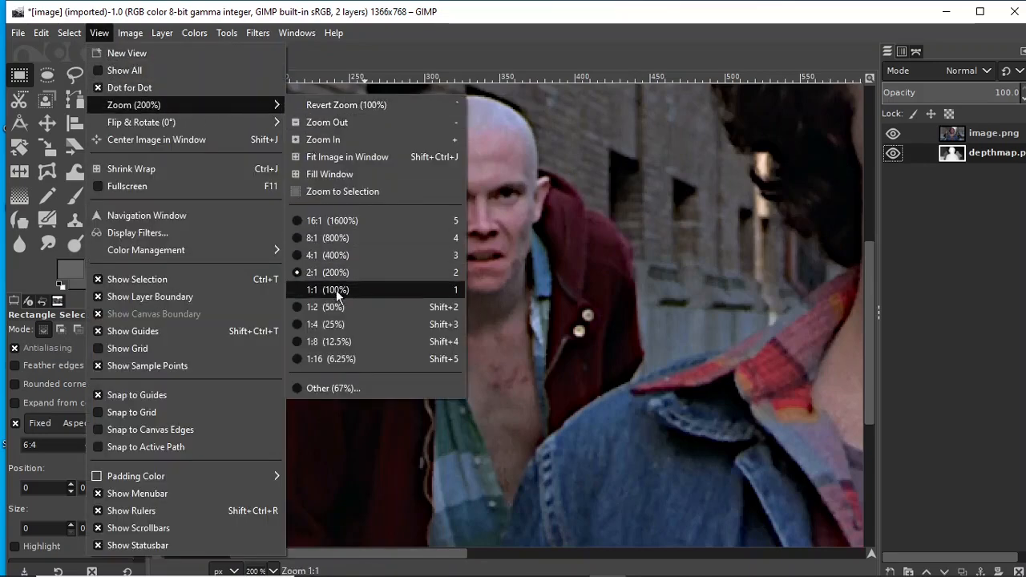
{"action": "left_click", "coordinate": [333, 306]}
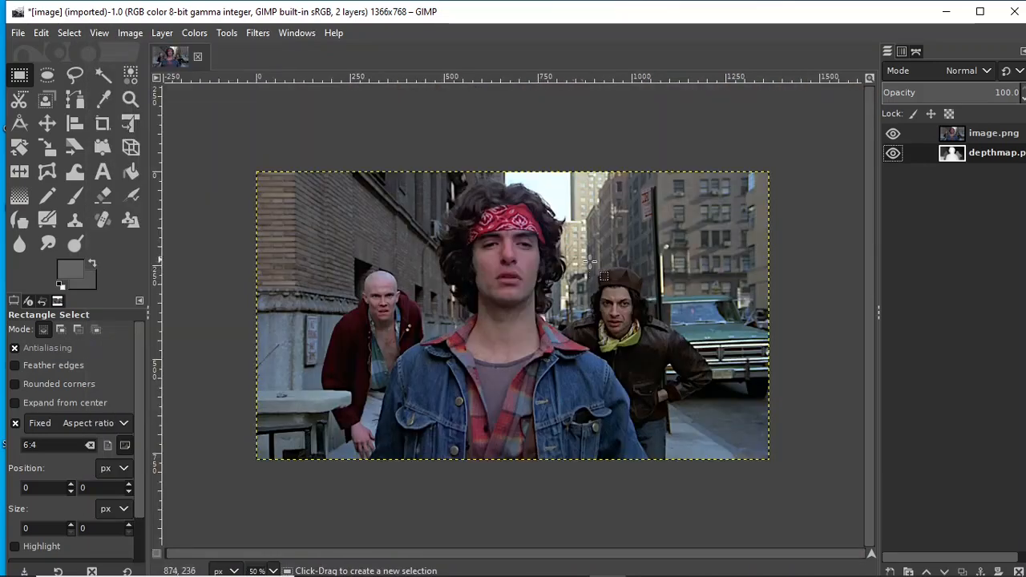
Toggle image.png on and off to compare, leaving the depth map visible.
{"action": "left_click", "coordinate": [893, 133]}
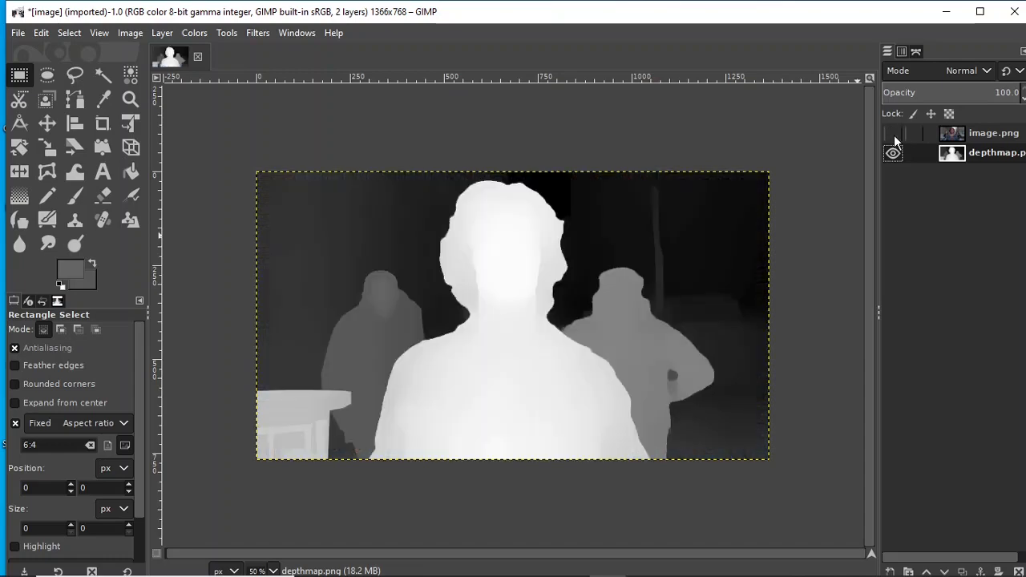
{"action": "left_click", "coordinate": [894, 136]}
{"action": "left_click", "coordinate": [894, 137]}
{"action": "left_click", "coordinate": [894, 136]}
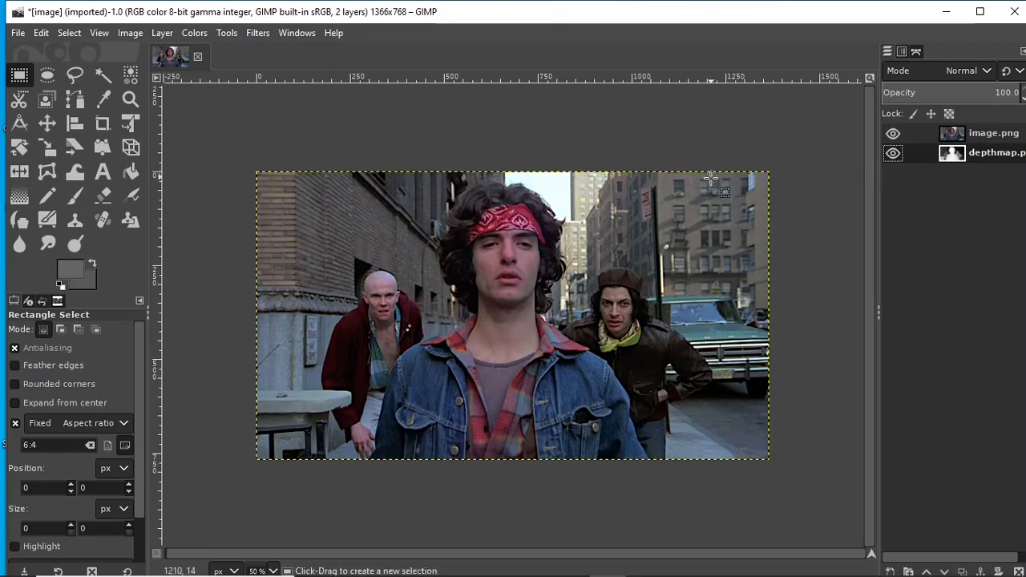
{"action": "left_click", "coordinate": [894, 135]}
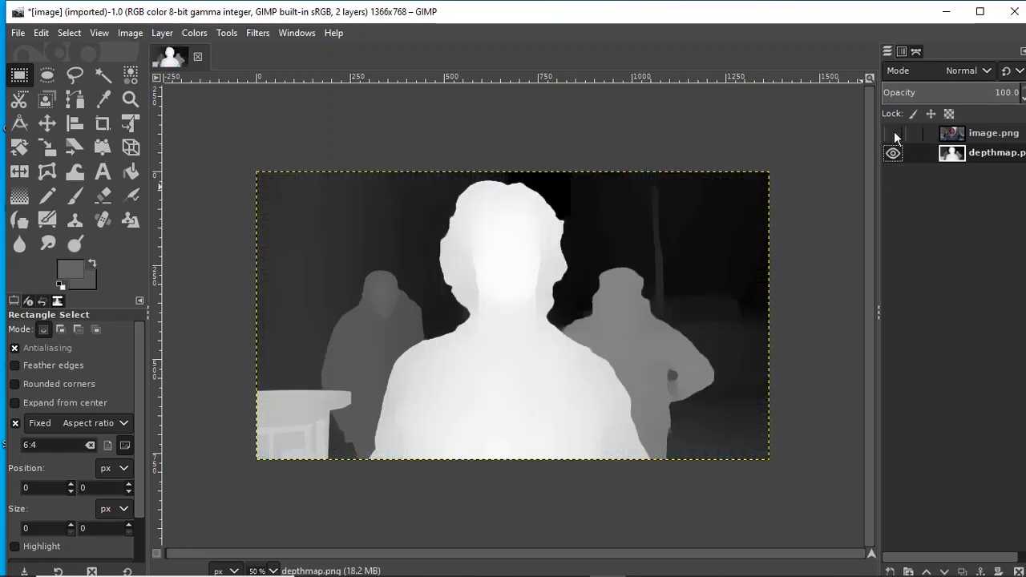
{"action": "left_click", "coordinate": [895, 133]}
{"action": "left_click", "coordinate": [895, 133]}
{"action": "left_click", "coordinate": [895, 134]}
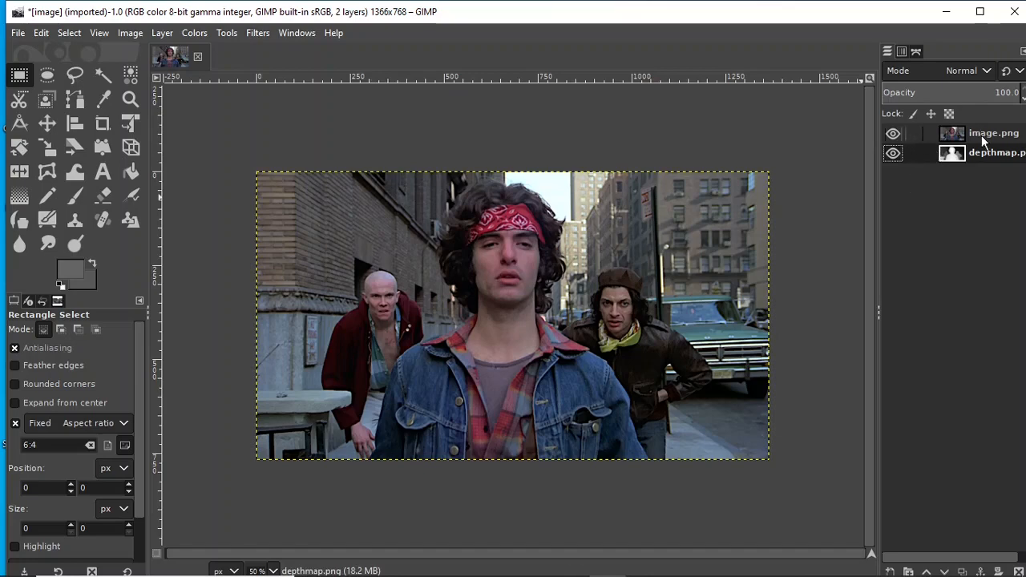
{"action": "left_click", "coordinate": [893, 134]}
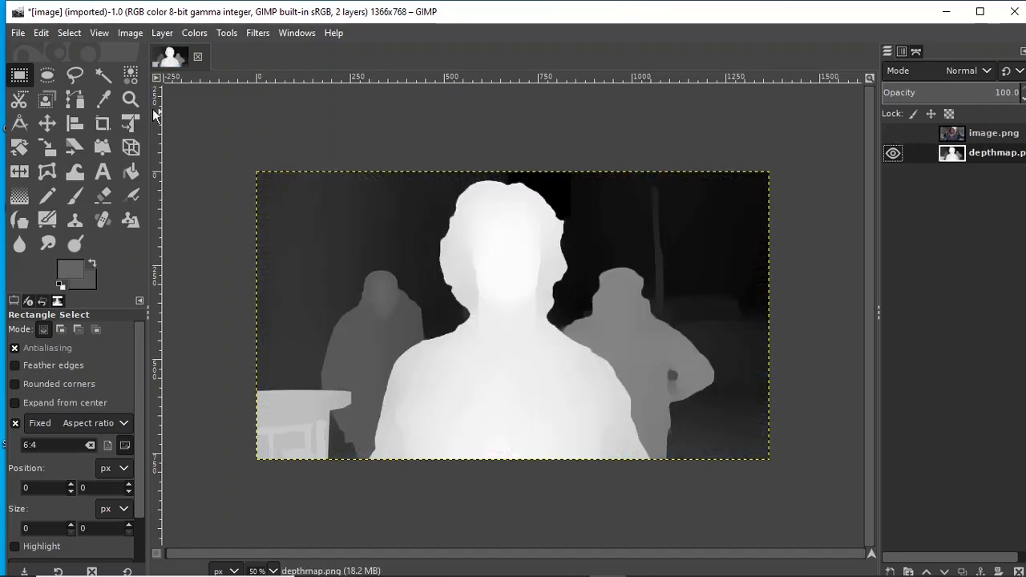
{"action": "left_click", "coordinate": [19, 33]}
Export the depth map to Downloads as depthmap2.png with the default PNG options.
{"action": "left_click", "coordinate": [61, 273]}
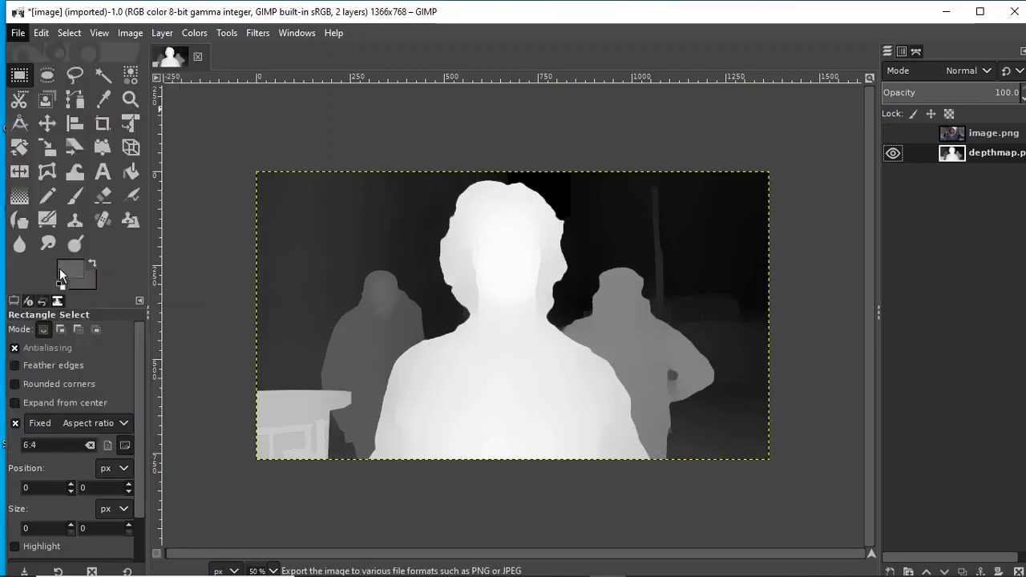
{"action": "left_click", "coordinate": [194, 161]}
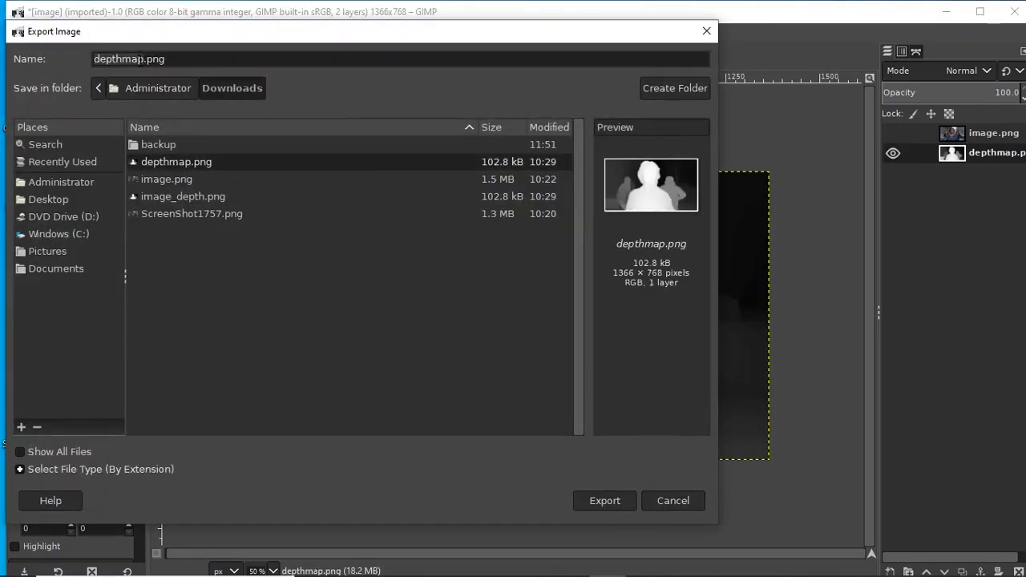
{"action": "left_click", "coordinate": [143, 59]}
{"action": "type", "text": "2"}
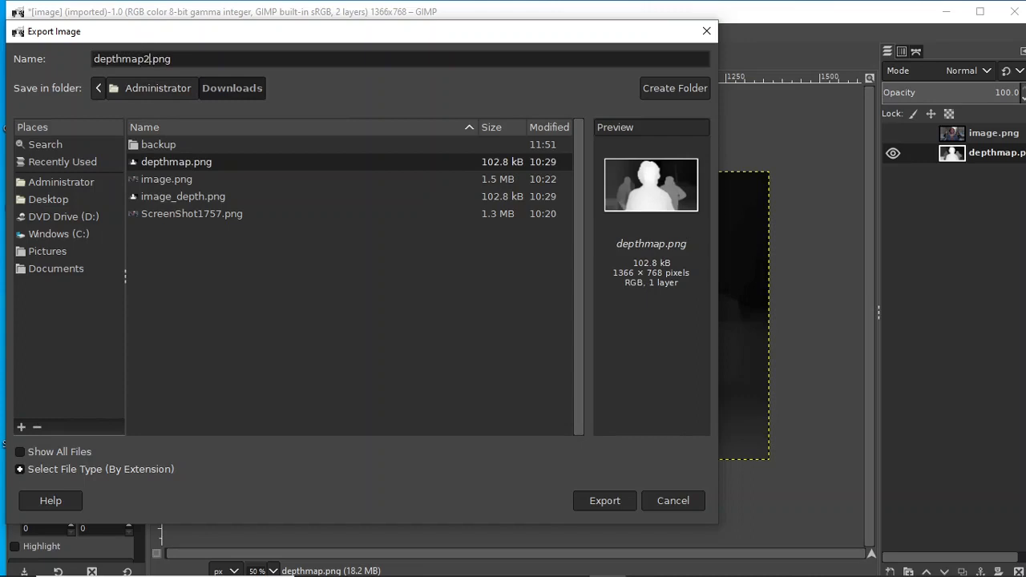
{"action": "left_click", "coordinate": [598, 502]}
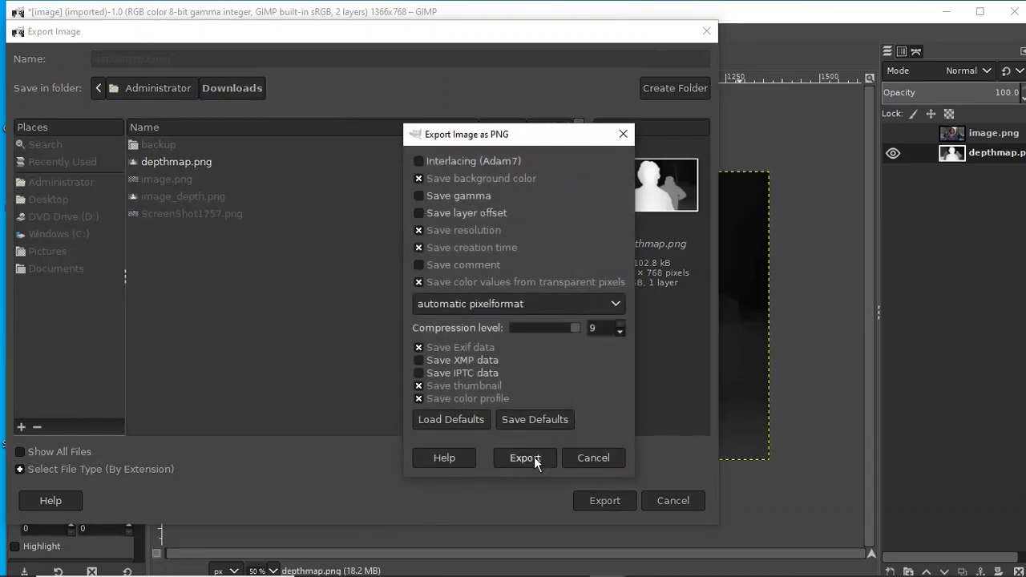
{"action": "left_click", "coordinate": [526, 458]}
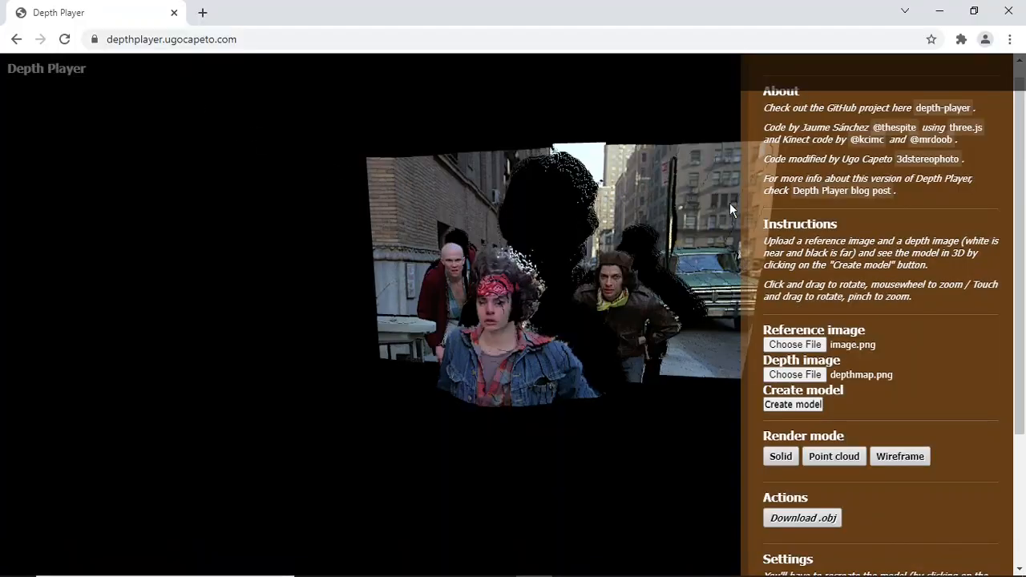
Load depthmap2.png as the depth image and rebuild the 3D model.
{"action": "left_click", "coordinate": [797, 375]}
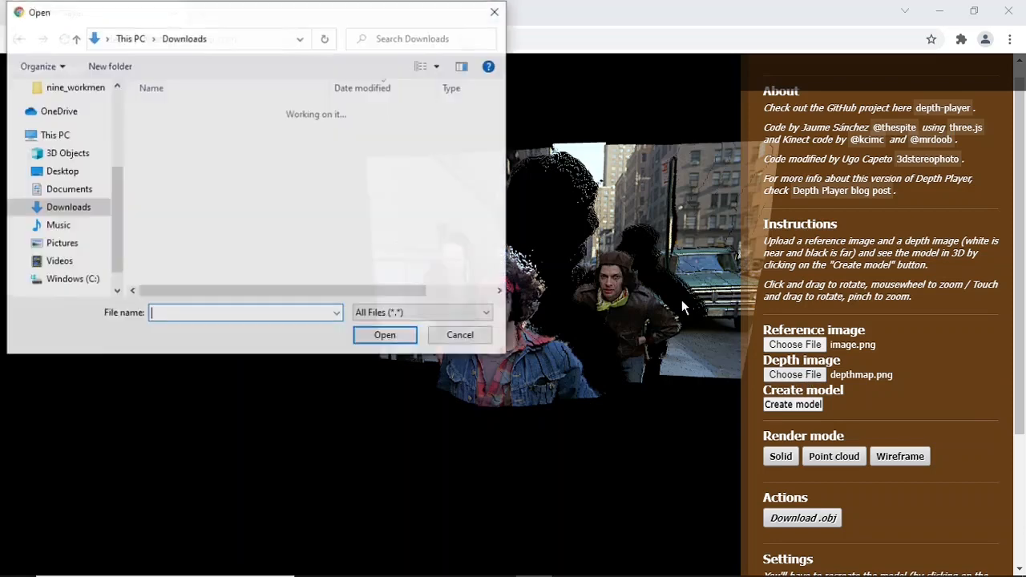
{"action": "left_click", "coordinate": [199, 127]}
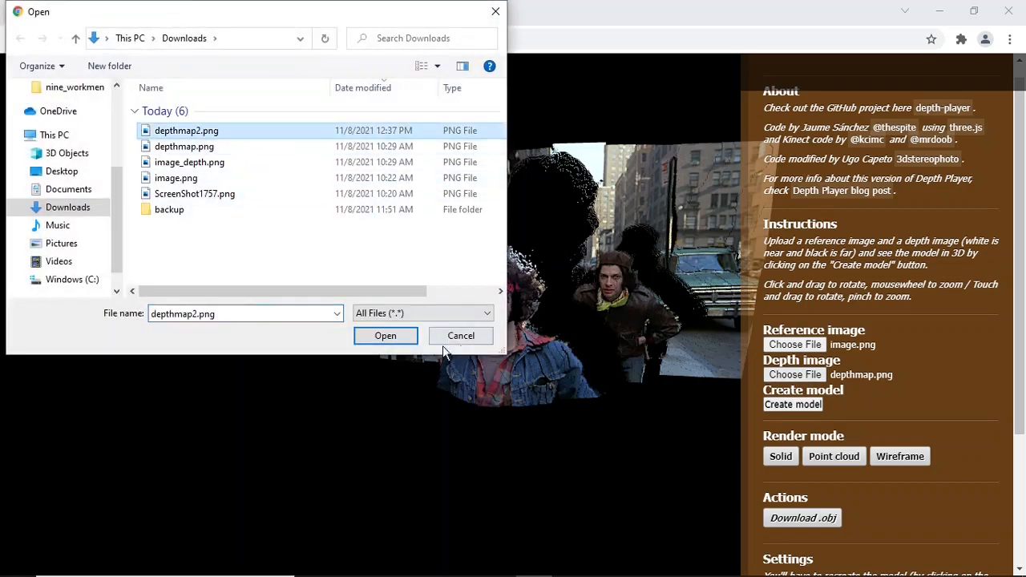
{"action": "left_click", "coordinate": [385, 335]}
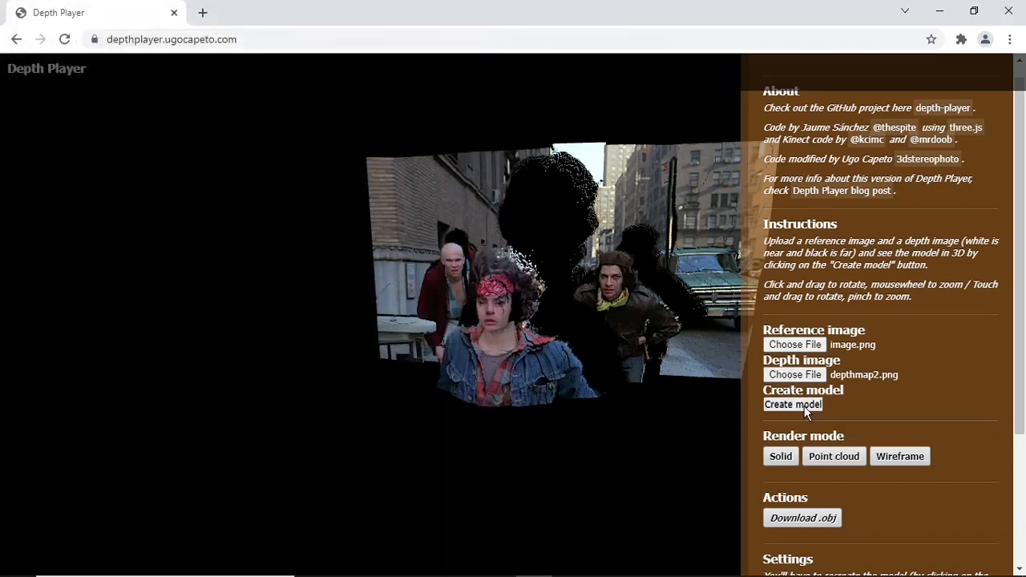
{"action": "left_click", "coordinate": [801, 408]}
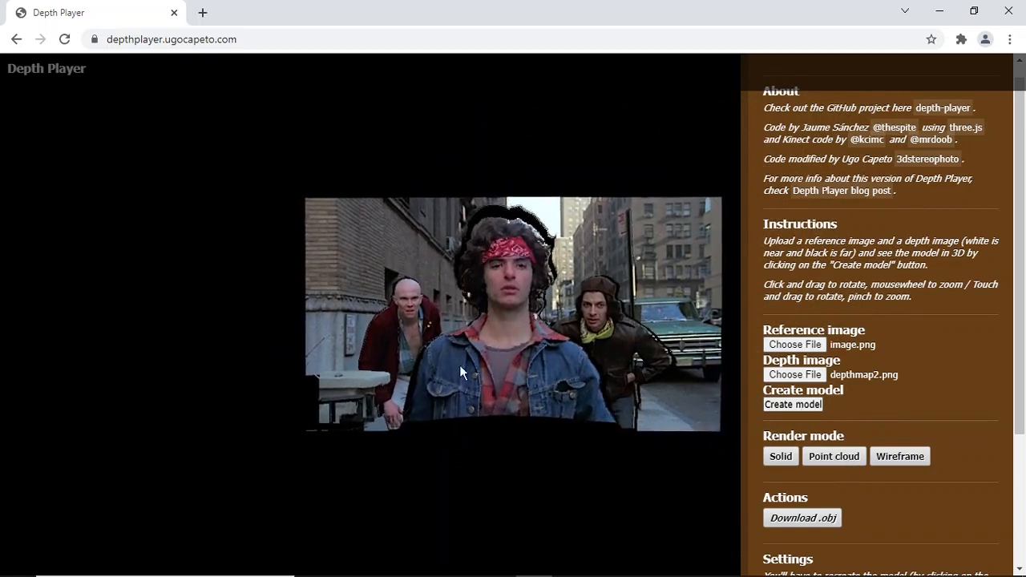
Rotate the model to different angles, including from the side, to inspect its depth layers.
{"action": "left_click_drag", "start_coordinate": [518, 328], "coordinate": [470, 317]}
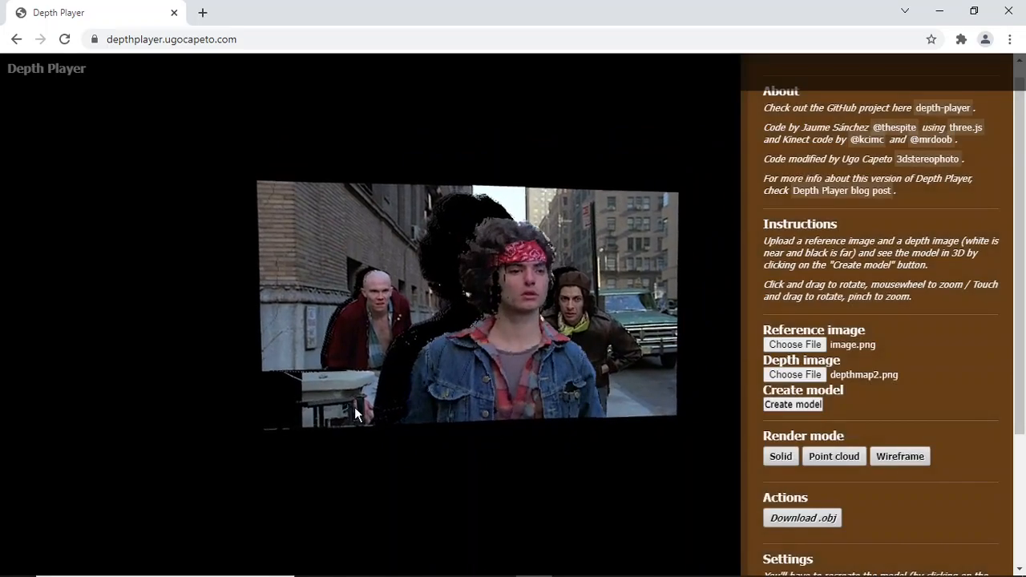
{"action": "left_click_drag", "start_coordinate": [476, 366], "coordinate": [537, 367]}
{"action": "left_click_drag", "start_coordinate": [521, 303], "coordinate": [229, 277]}
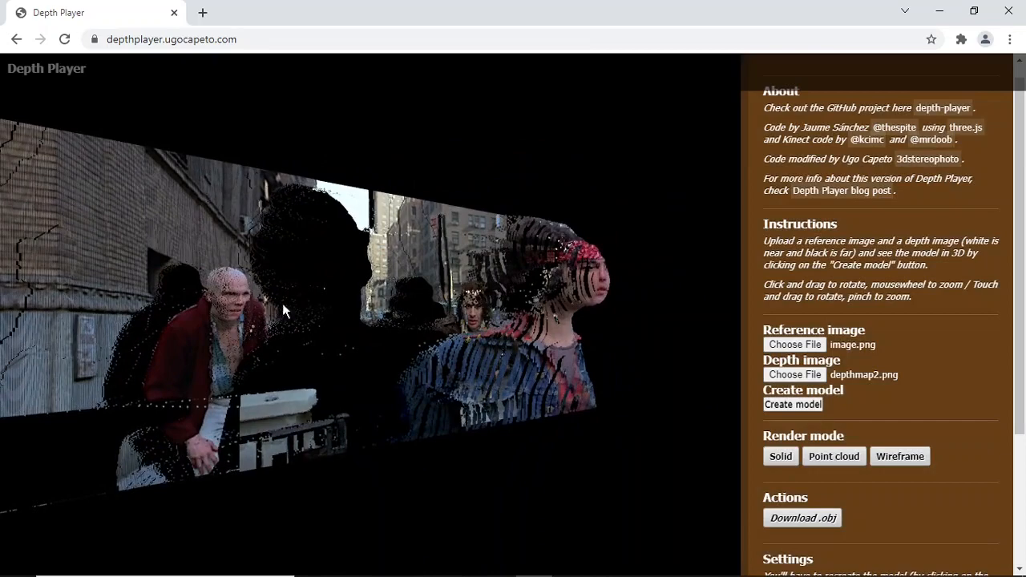
{"action": "left_click_drag", "start_coordinate": [282, 303], "coordinate": [551, 263]}
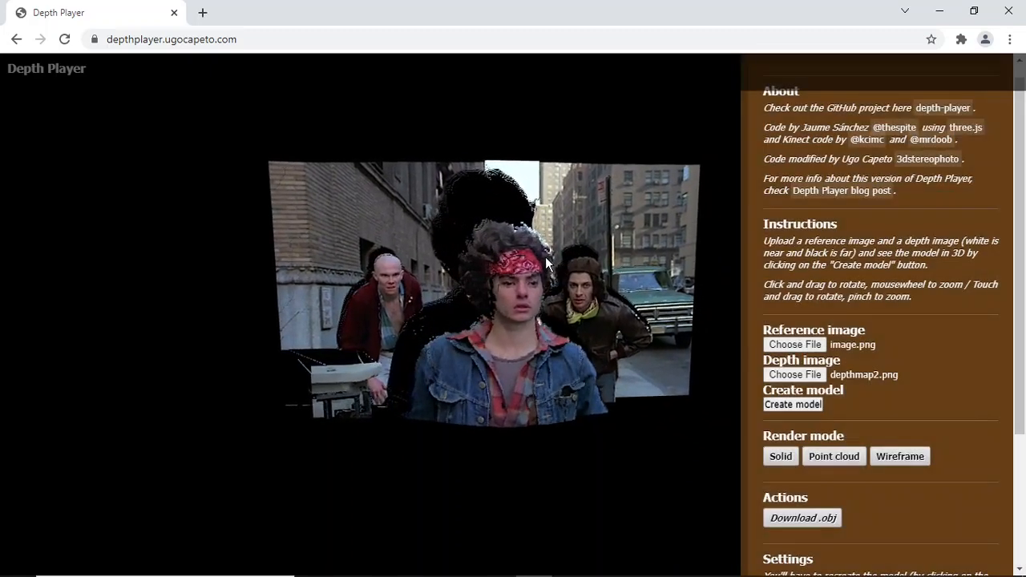
{"action": "mouse_move", "coordinate": [513, 564]}
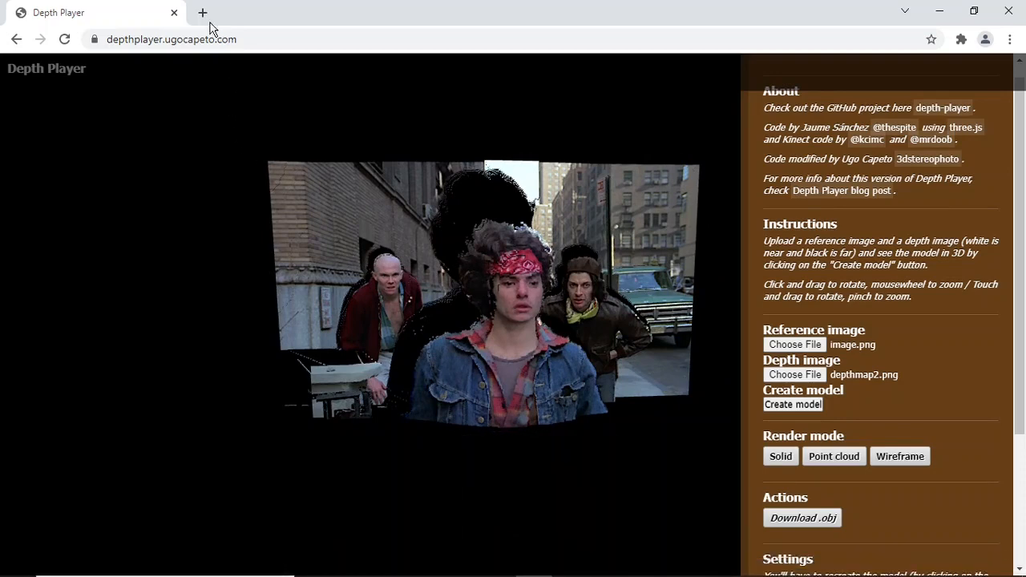
Look over the Facebook 3D photo post, then minimize the browser to return to GIMP.
{"action": "mouse_move", "coordinate": [627, 569]}
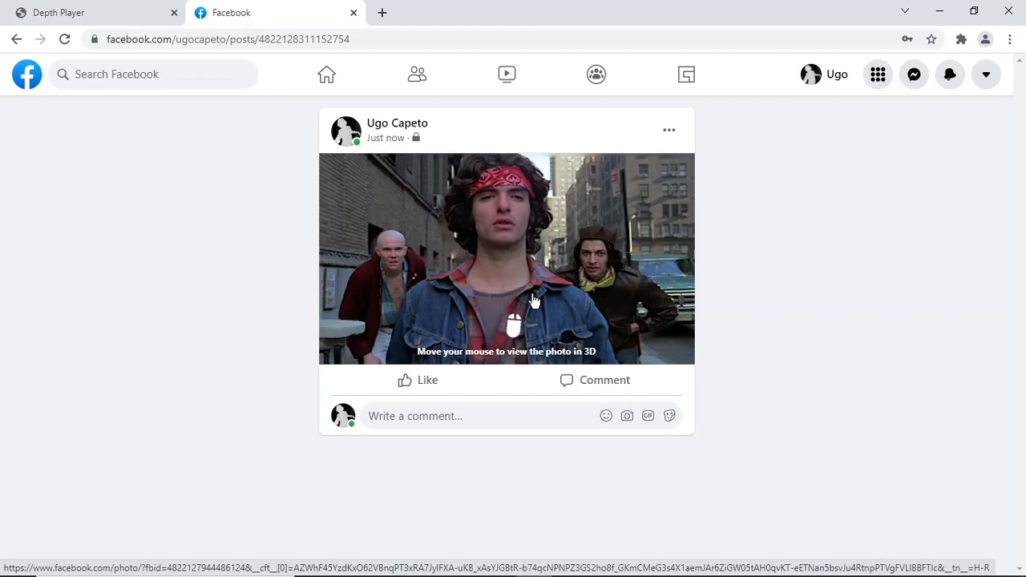
{"action": "left_click", "coordinate": [939, 11]}
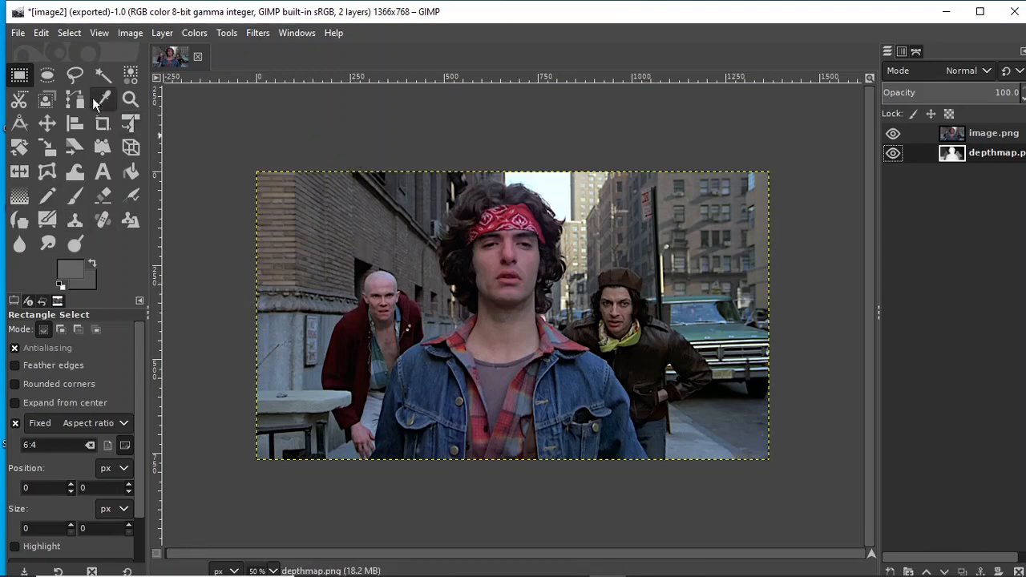
Hide the image.png photo layer to reveal the depth map underneath.
{"action": "left_click", "coordinate": [74, 74]}
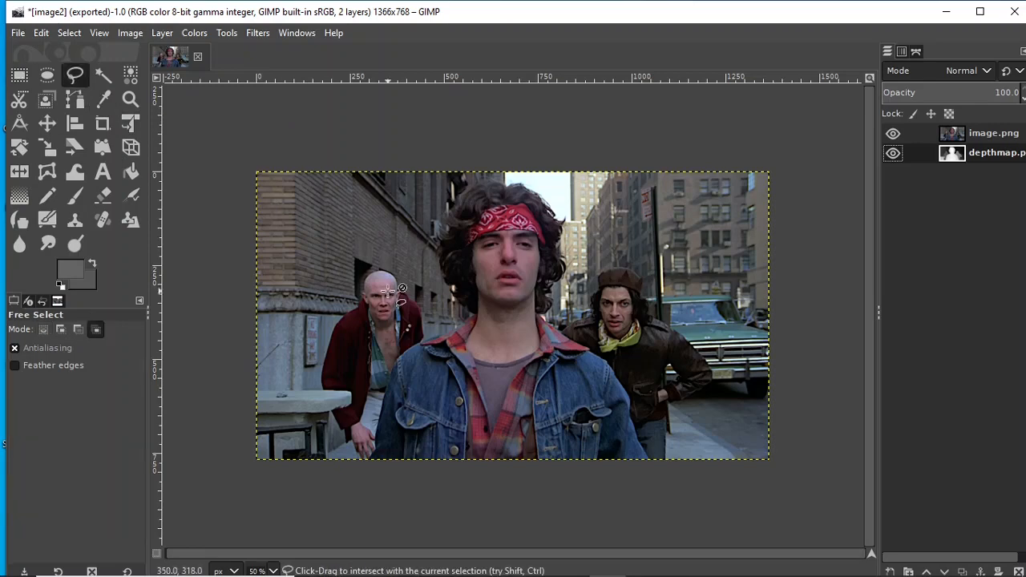
{"action": "left_click", "coordinate": [283, 227], "text": "ctrl+shift"}
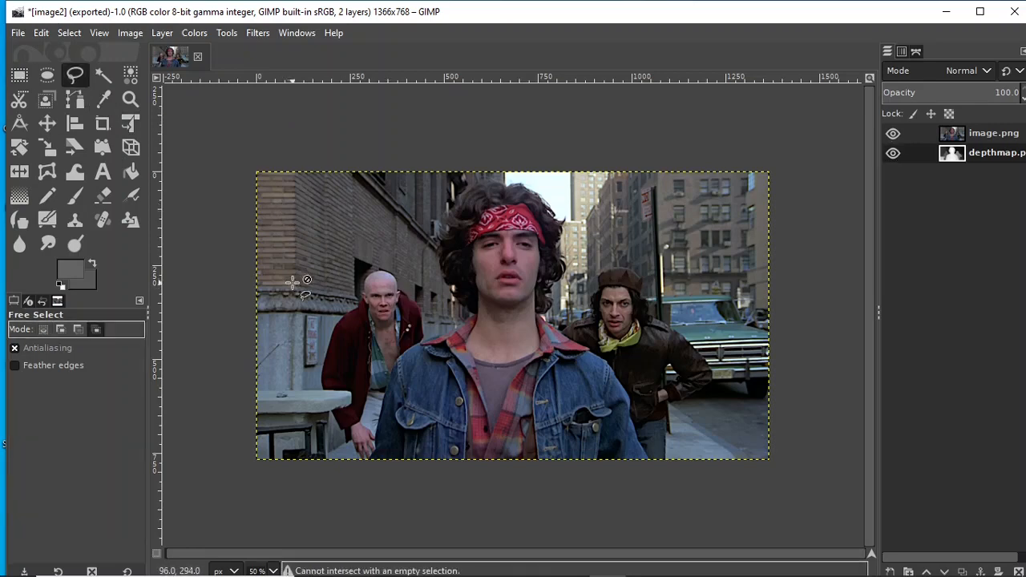
{"action": "left_click", "coordinate": [892, 136]}
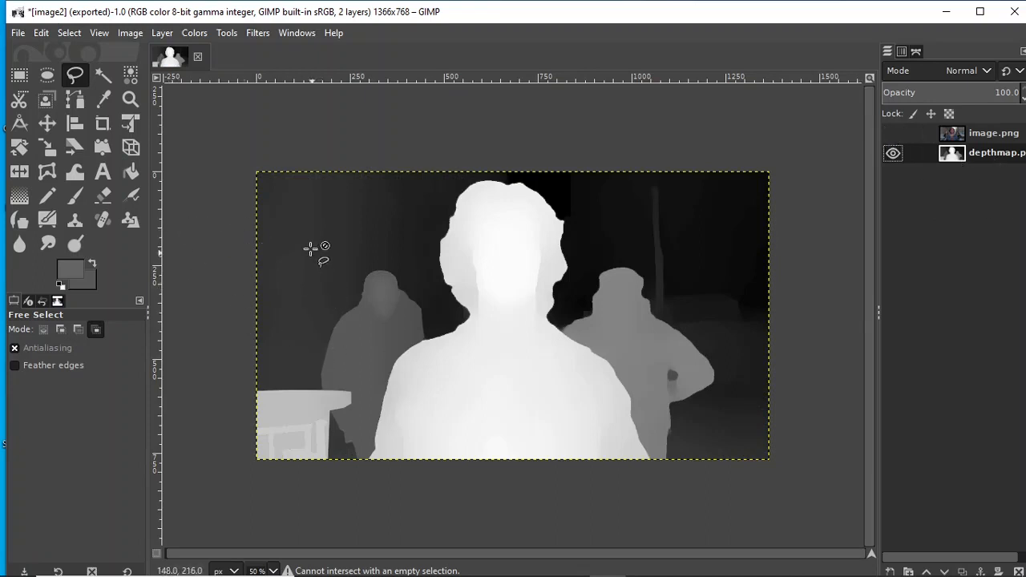
{"action": "left_click", "coordinate": [282, 217]}
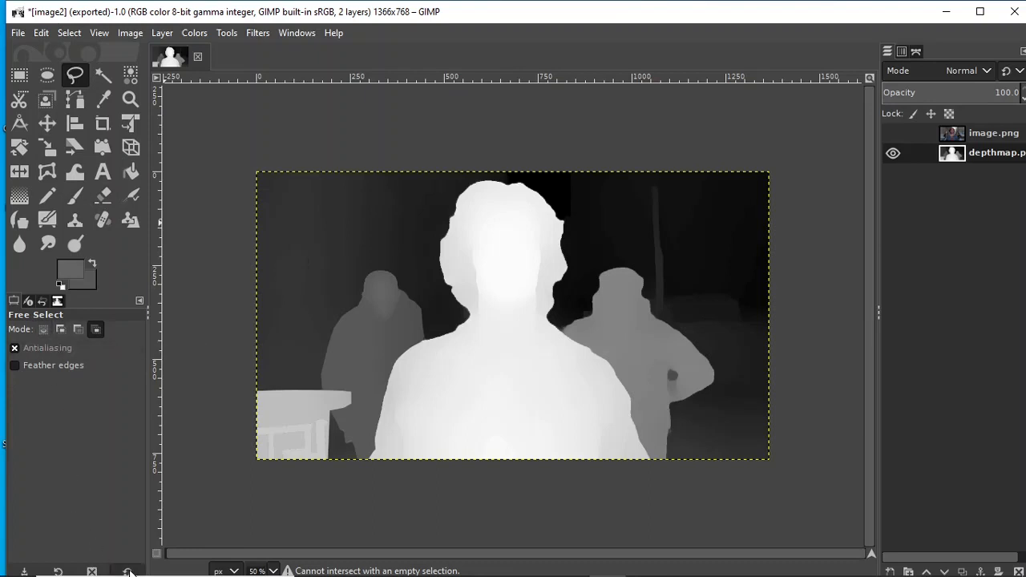
In Replace mode, outline a slanted four-cornered background patch left of the central figure.
{"action": "left_click", "coordinate": [44, 330]}
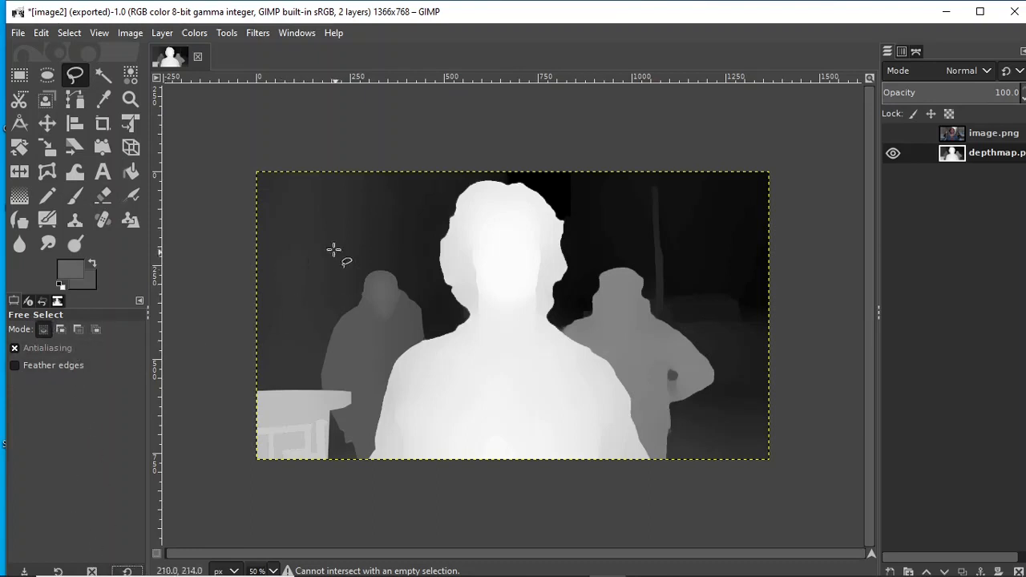
{"action": "left_click", "coordinate": [277, 230]}
{"action": "left_click", "coordinate": [296, 296]}
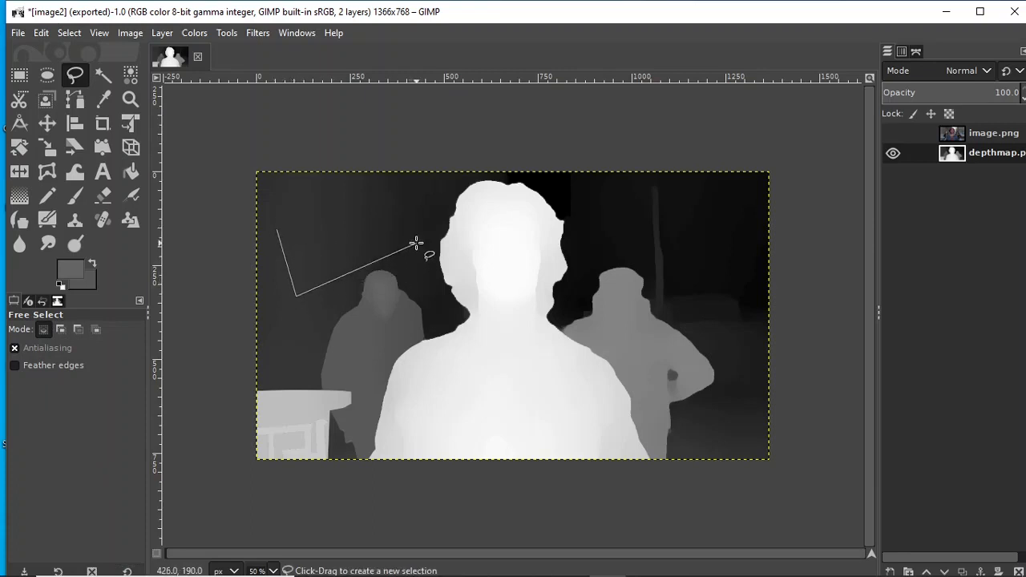
{"action": "left_click", "coordinate": [417, 243]}
{"action": "left_click", "coordinate": [388, 195]}
{"action": "left_click", "coordinate": [275, 230]}
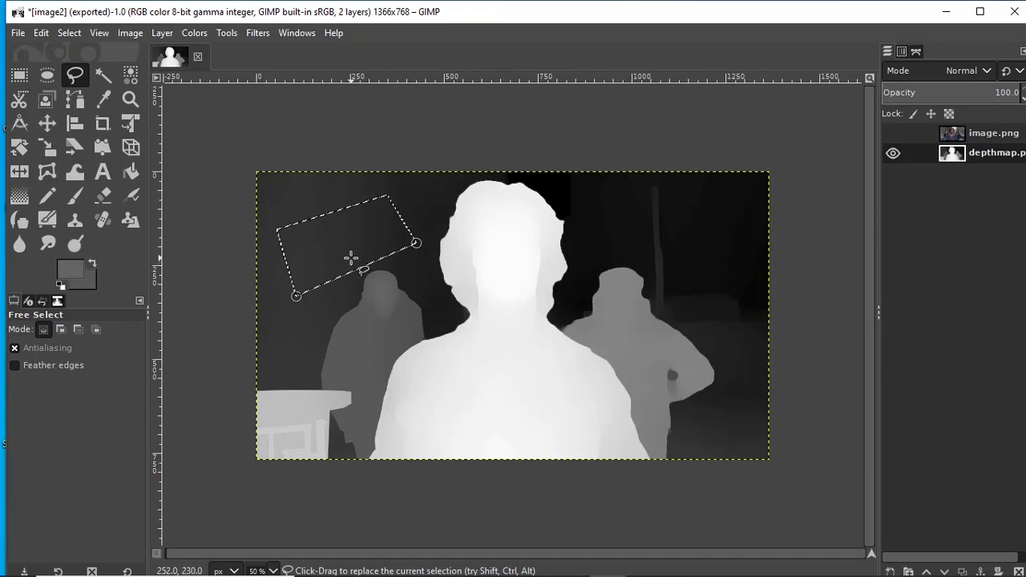
{"action": "left_click", "coordinate": [19, 195]}
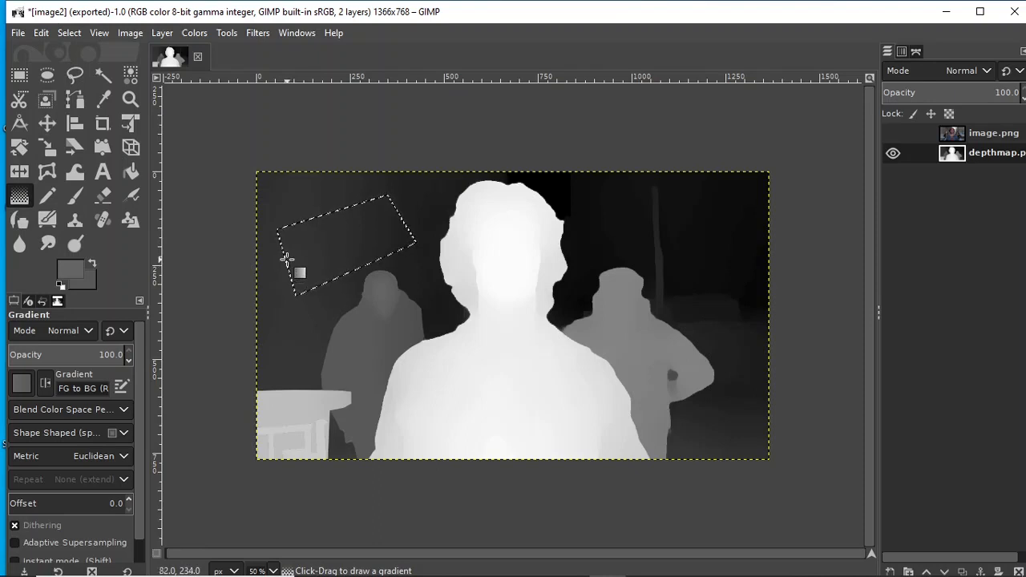
Set one gradient colour to black and swap foreground and background.
{"action": "left_click", "coordinate": [73, 270]}
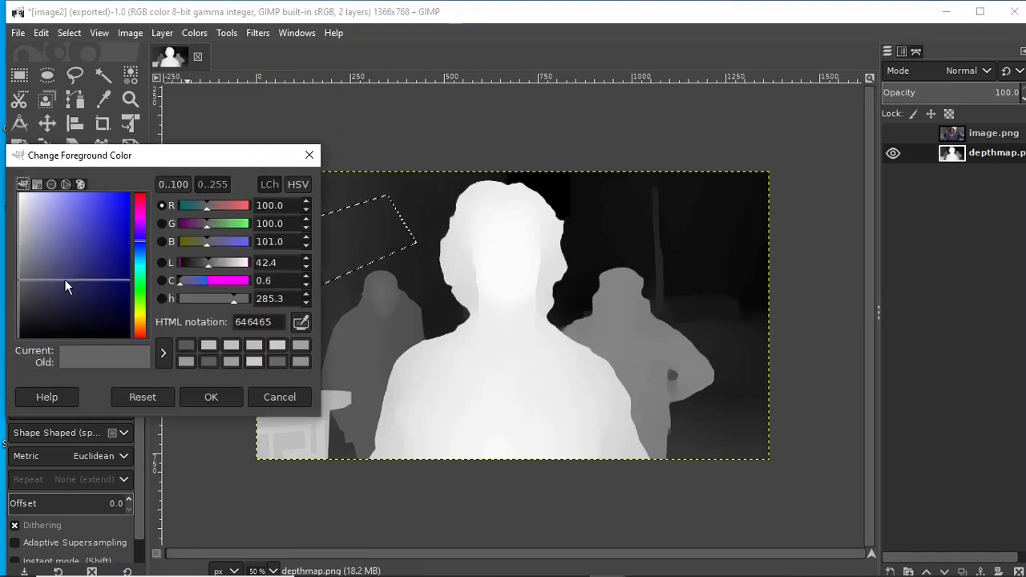
{"action": "left_click_drag", "start_coordinate": [64, 279], "coordinate": [12, 346]}
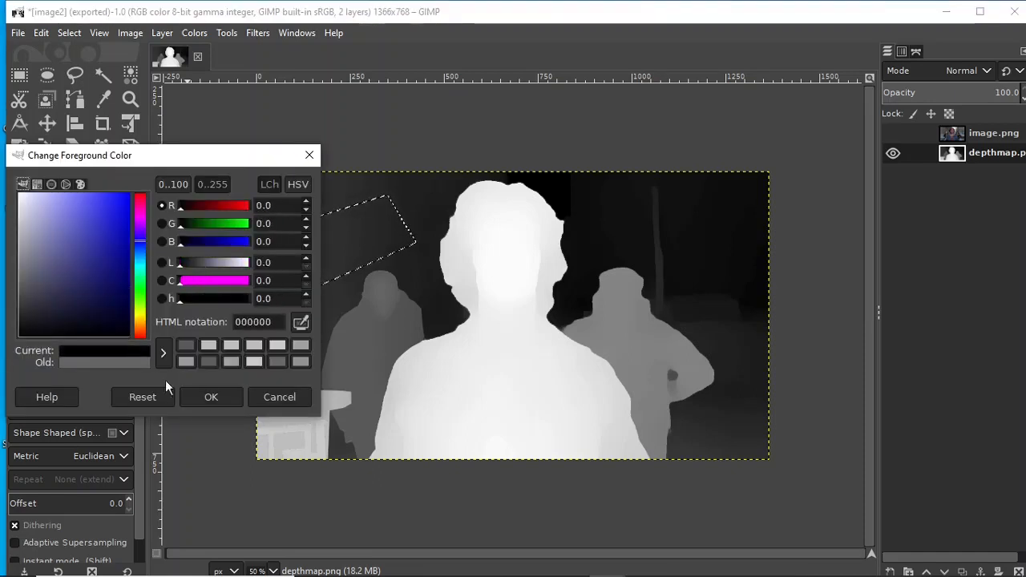
{"action": "left_click", "coordinate": [215, 401]}
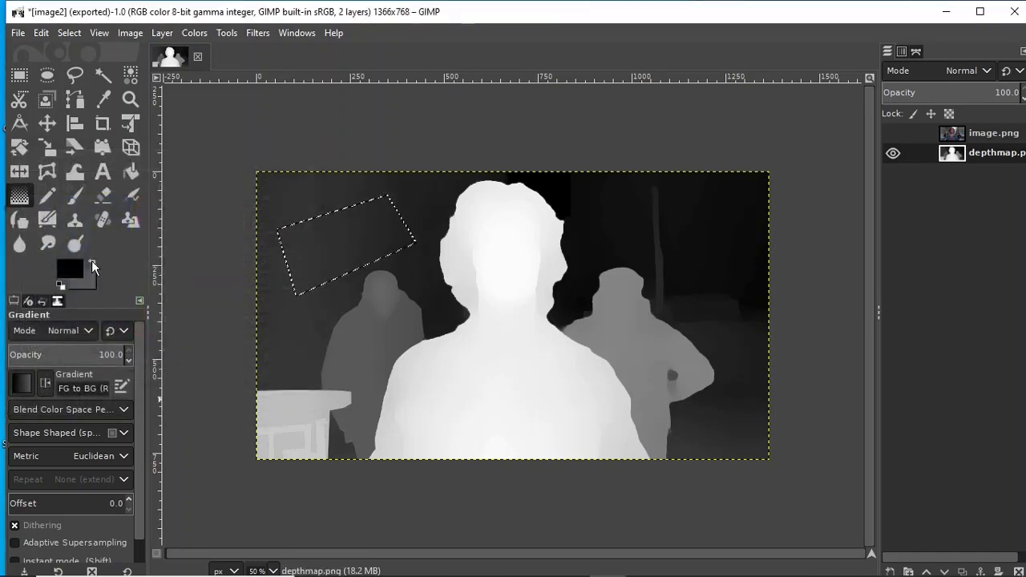
{"action": "left_click", "coordinate": [91, 260]}
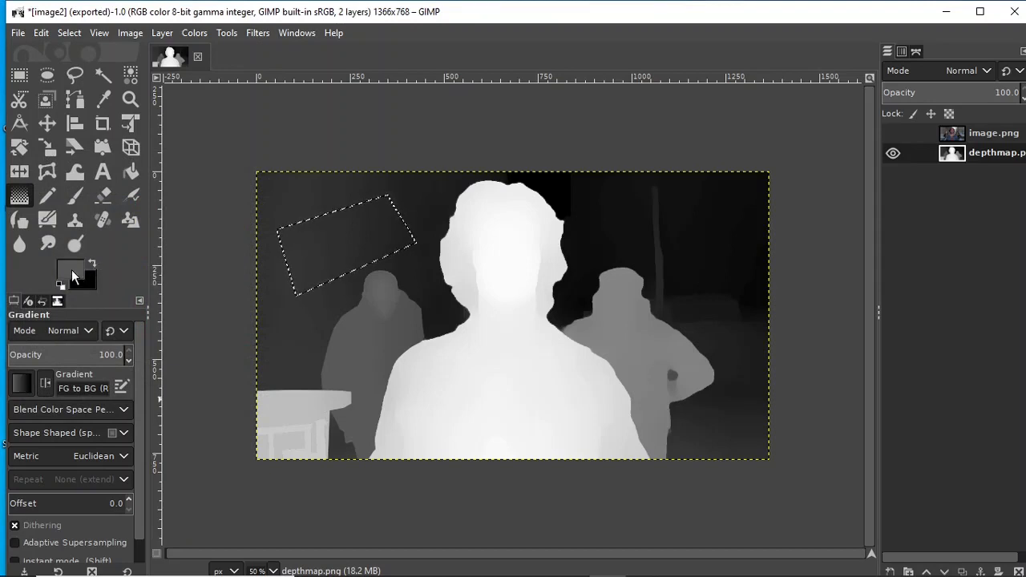
Sample the near-white f2f2f2 from the central figure as the foreground colour.
{"action": "left_click", "coordinate": [71, 270]}
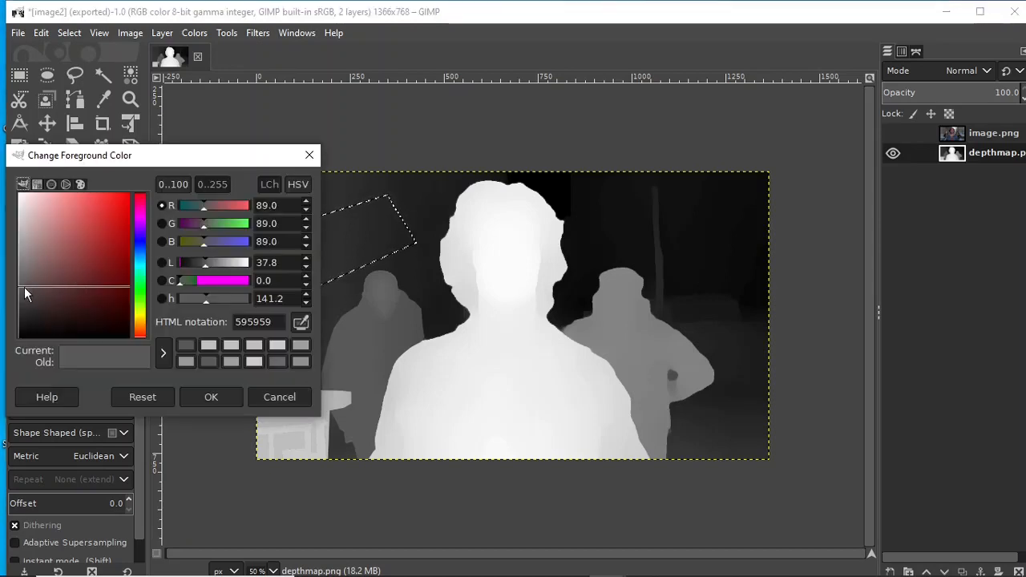
{"action": "left_click", "coordinate": [280, 396]}
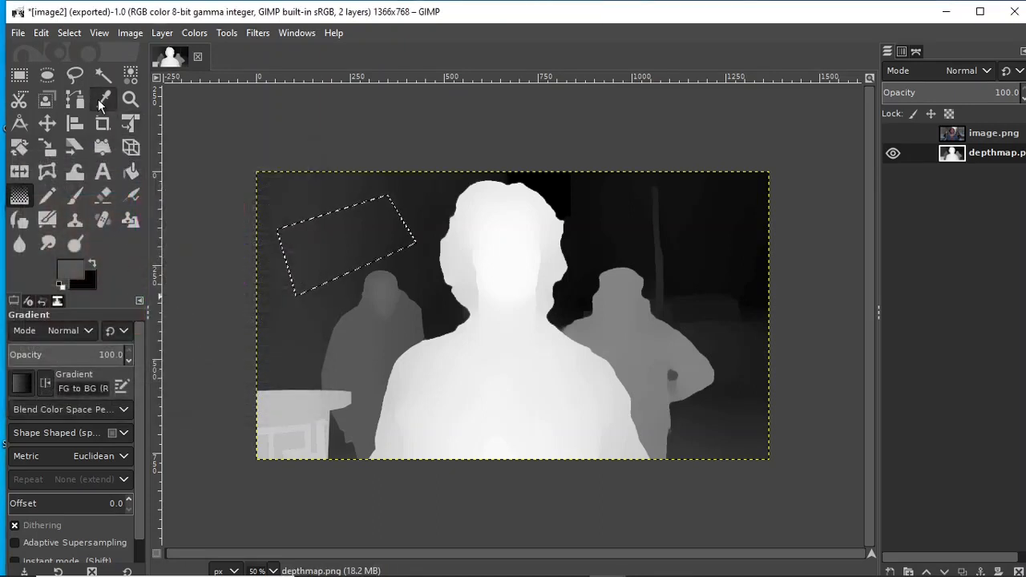
{"action": "left_click", "coordinate": [100, 103]}
{"action": "left_click", "coordinate": [510, 399]}
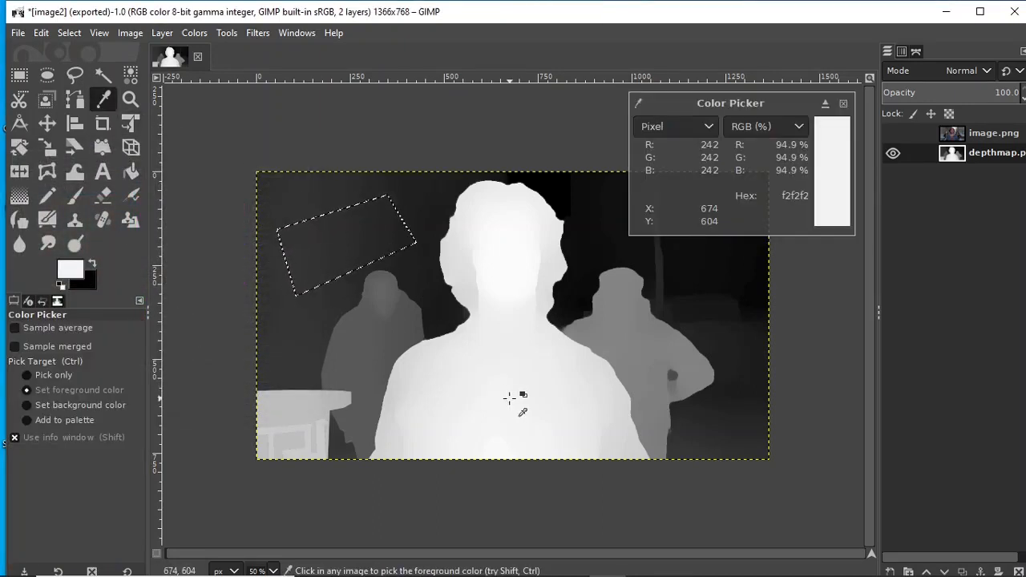
{"action": "left_click", "coordinate": [19, 198]}
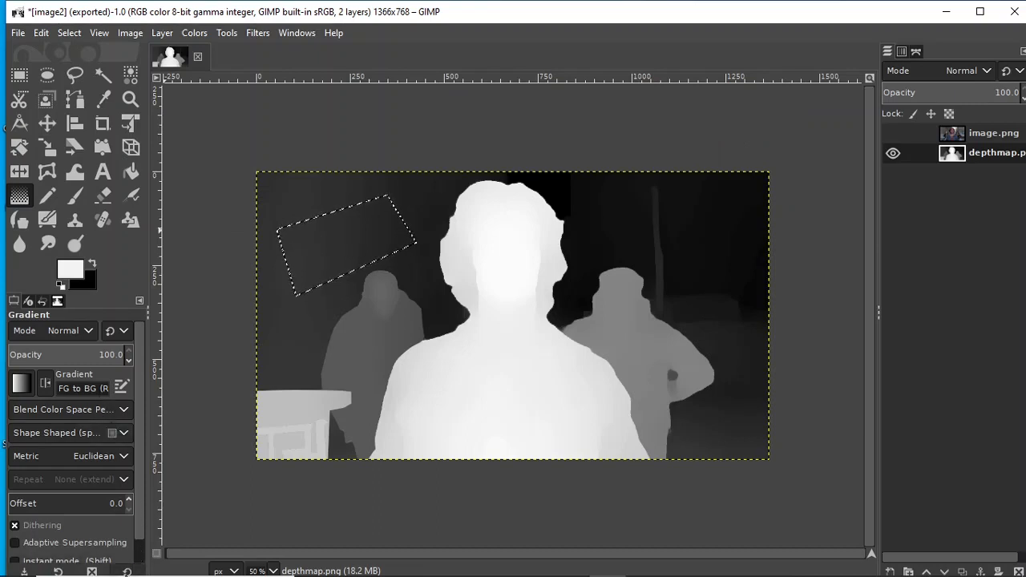
With reset gradient options and white in front, drag a white-to-black gradient toward the upper right.
{"action": "left_click", "coordinate": [127, 571]}
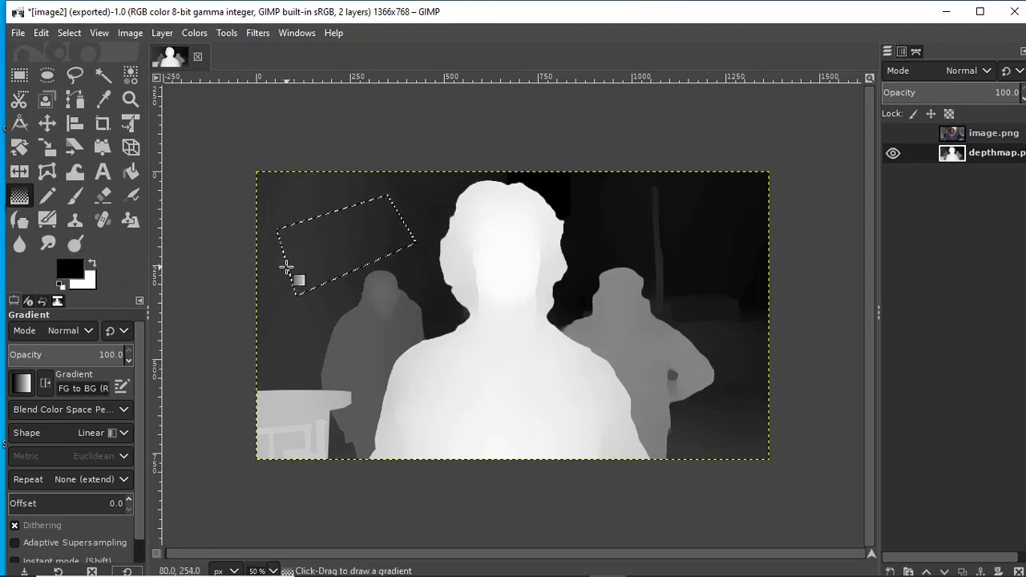
{"action": "left_click", "coordinate": [91, 262]}
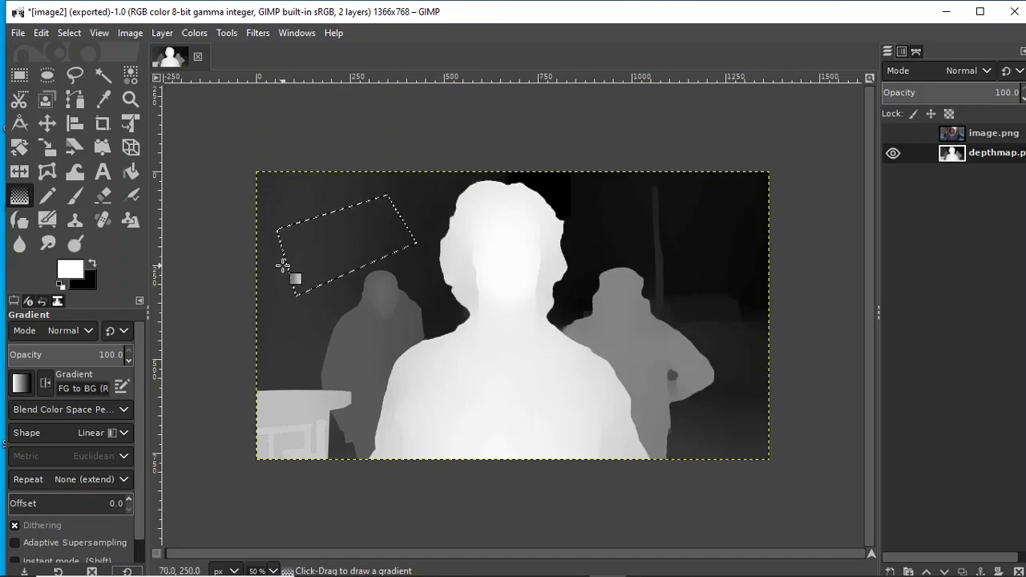
{"action": "left_click_drag", "start_coordinate": [286, 263], "coordinate": [411, 214]}
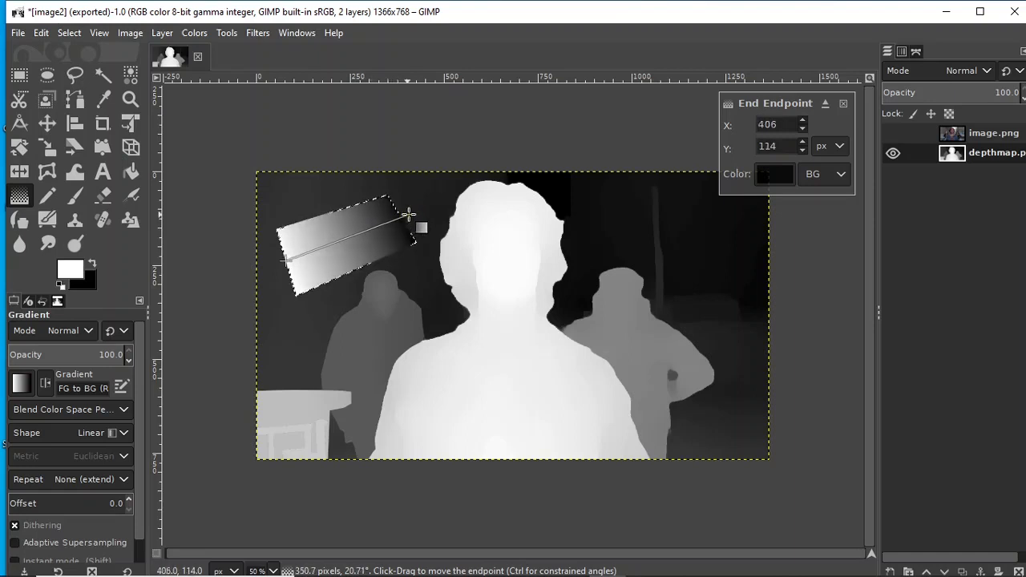